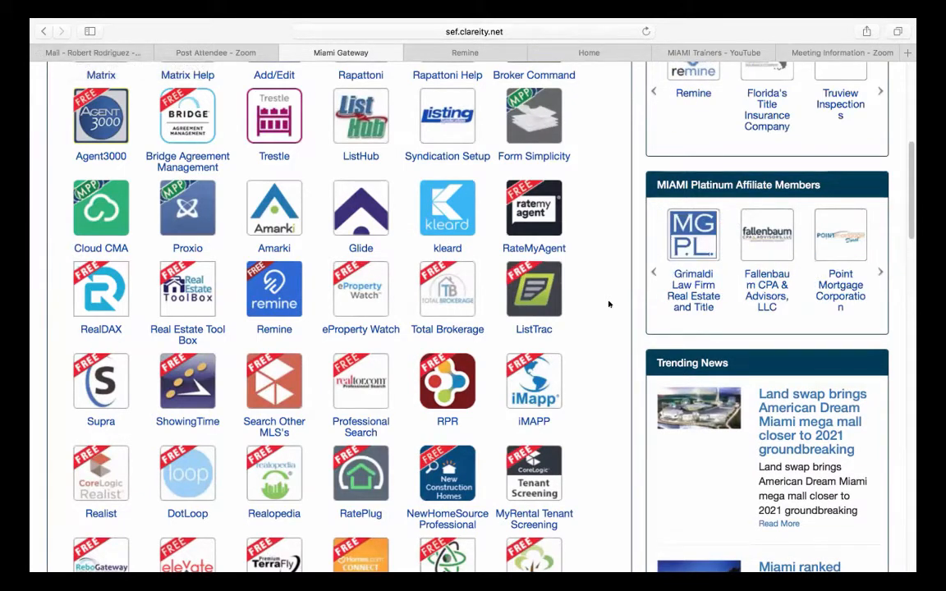
- Scroll the Miami Gateway page to the top and switch to the MIAMI Trainers YouTube Videos tab
scroll(609, 304, "up", 5)
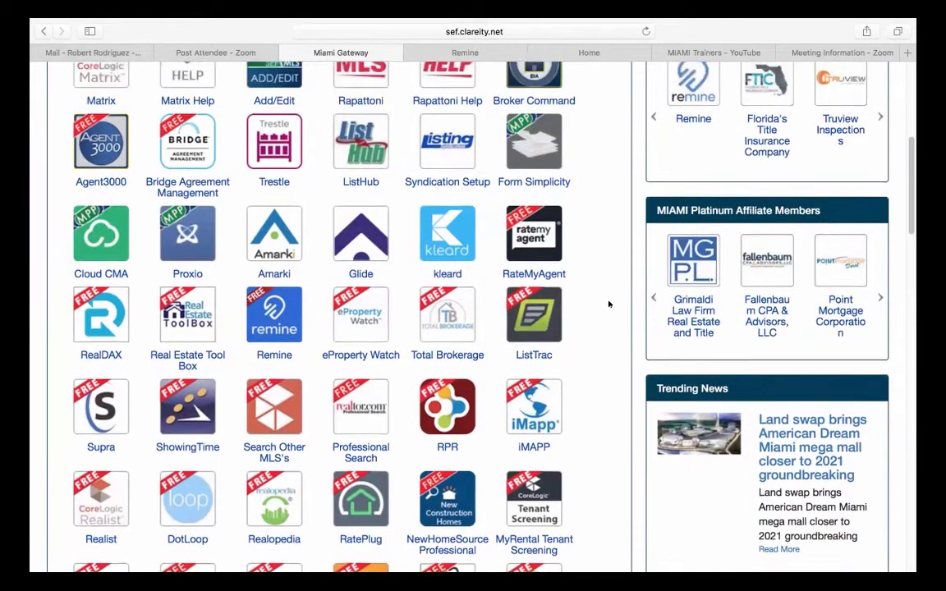
scroll(609, 304, "up", 1)
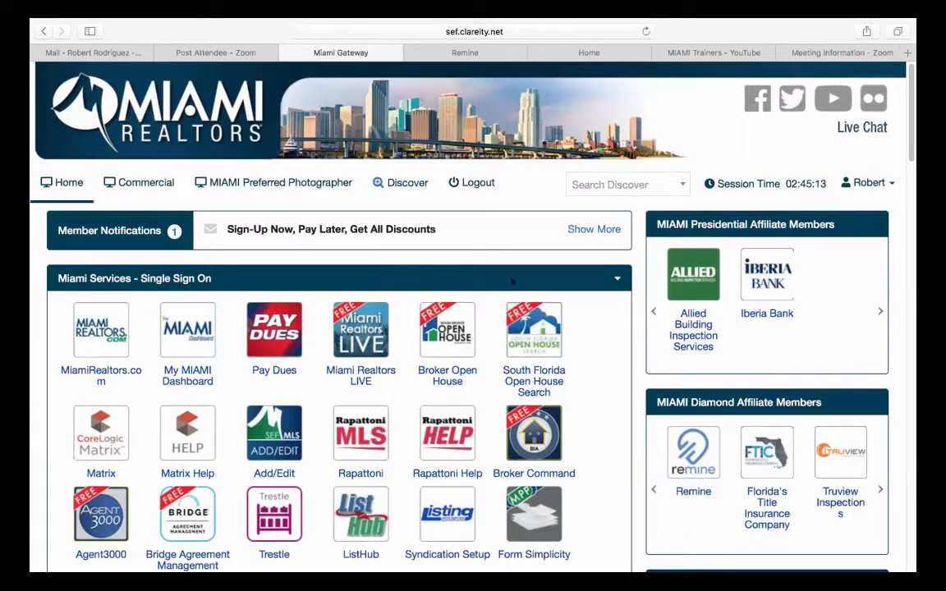
left_click(719, 47)
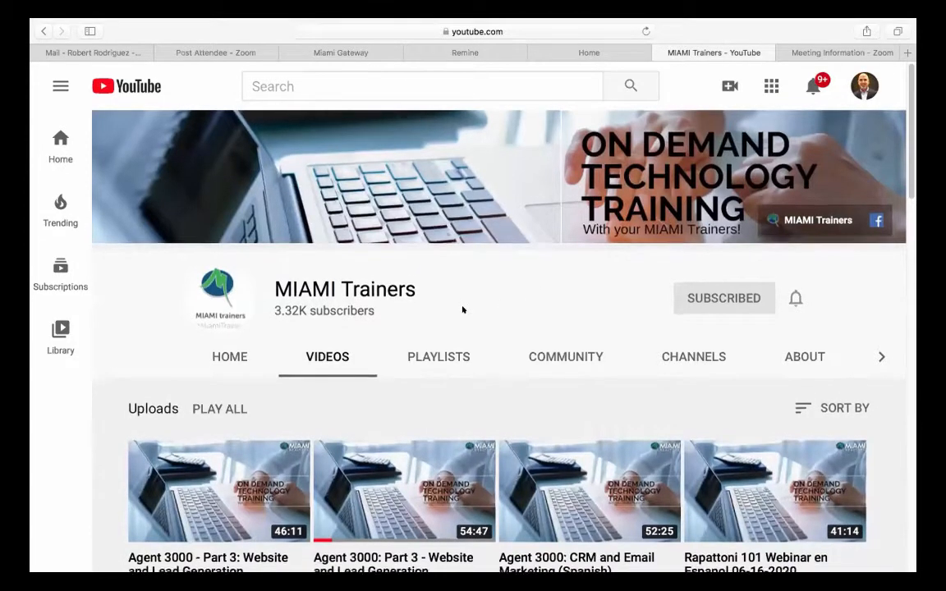
- Browse the MIAMI Trainers video uploads, then go back to the Miami Realtors Gateway tab
scroll(460, 308, "down", 1)
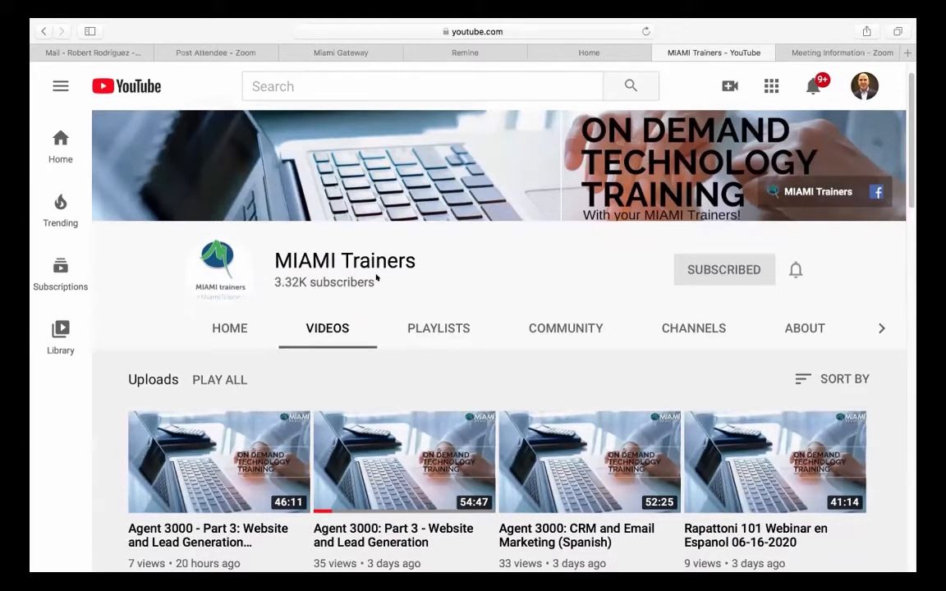
scroll(376, 280, "down", 1)
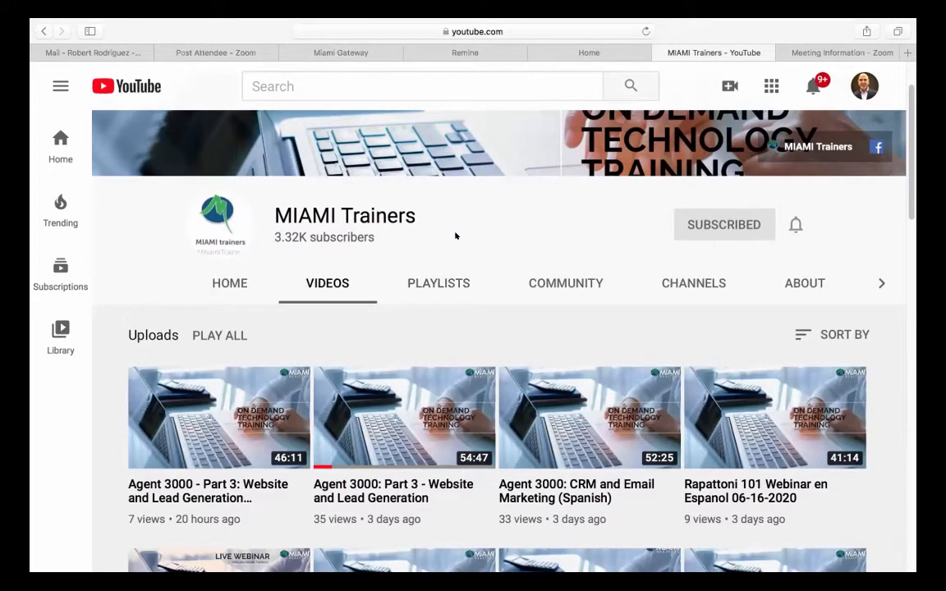
scroll(456, 236, "up", 2)
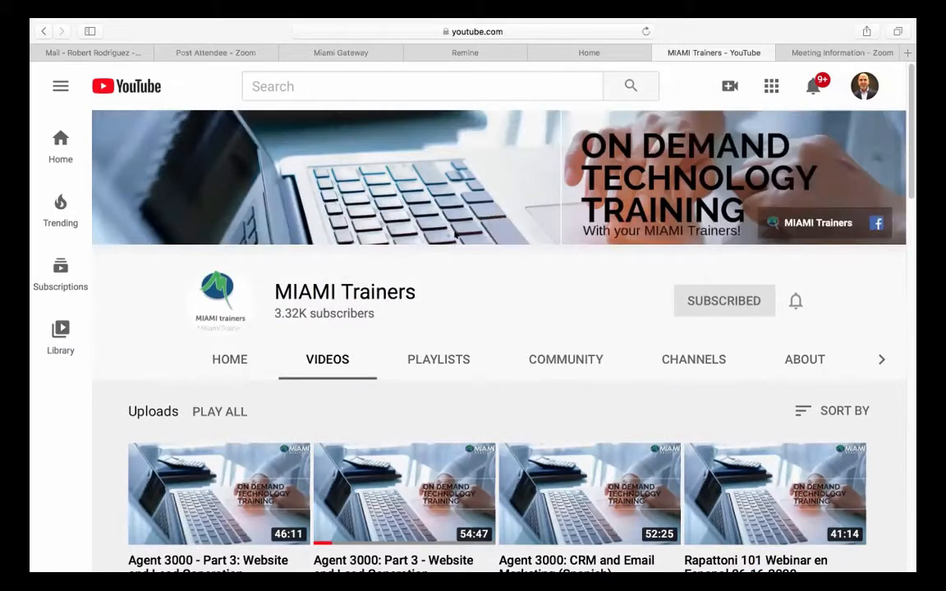
left_click(351, 51)
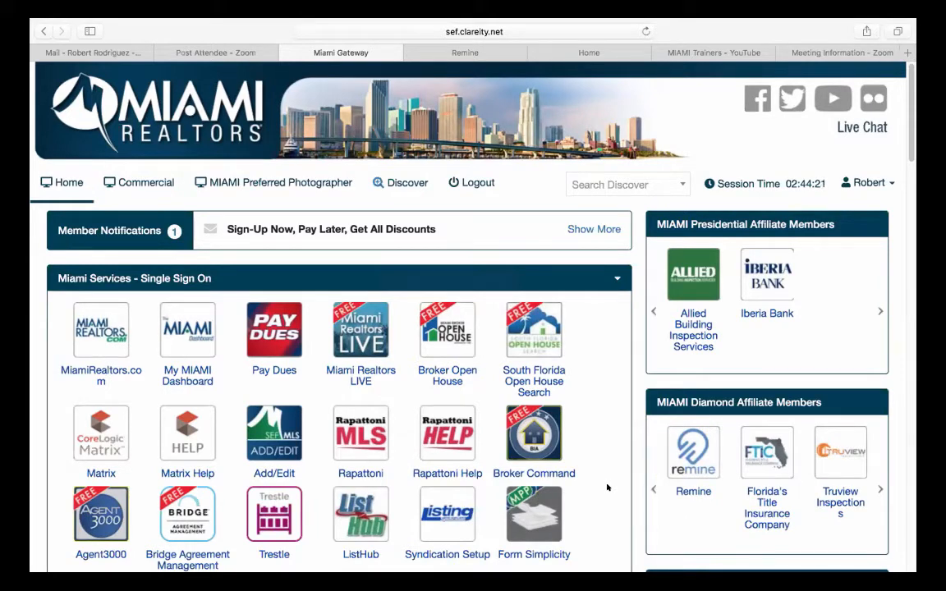
- Scroll through the Single Sign On service tiles, then switch to the Remine daily dashboard tab
scroll(607, 488, "down", 5)
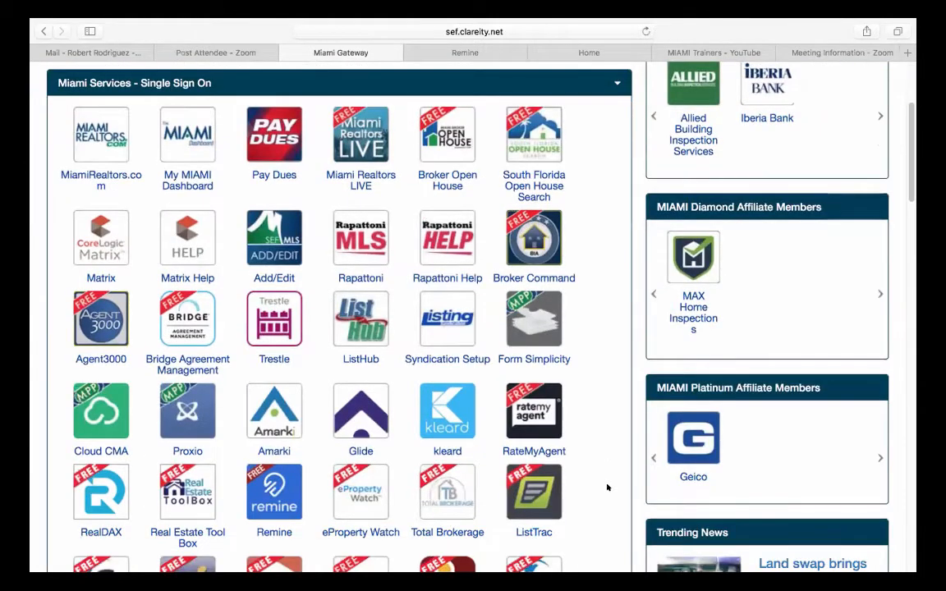
scroll(607, 488, "down", 2)
scroll(608, 488, "down", 2)
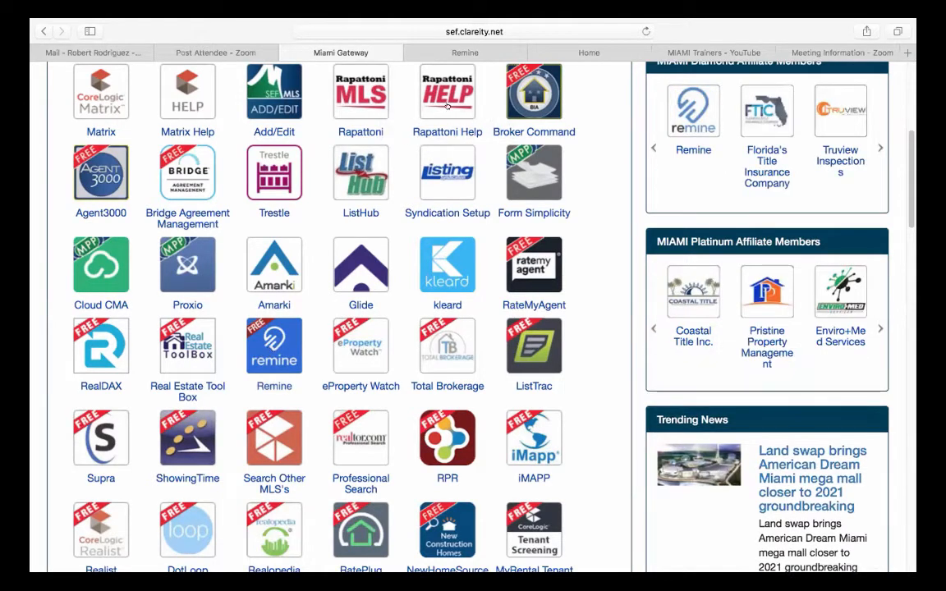
left_click(430, 54)
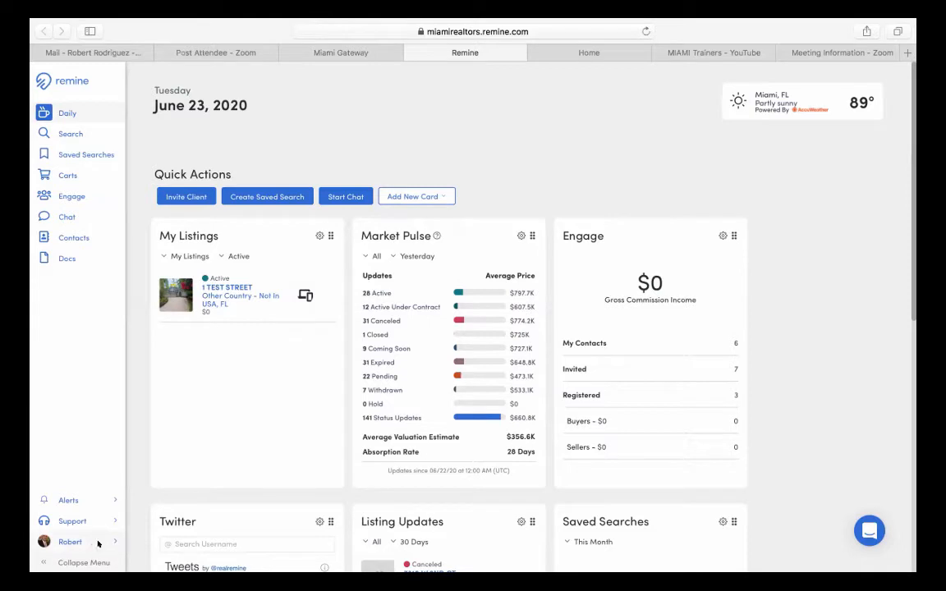
- Check the account menu, then open the Search map showing the earlier Lehigh Acres results
left_click(96, 544)
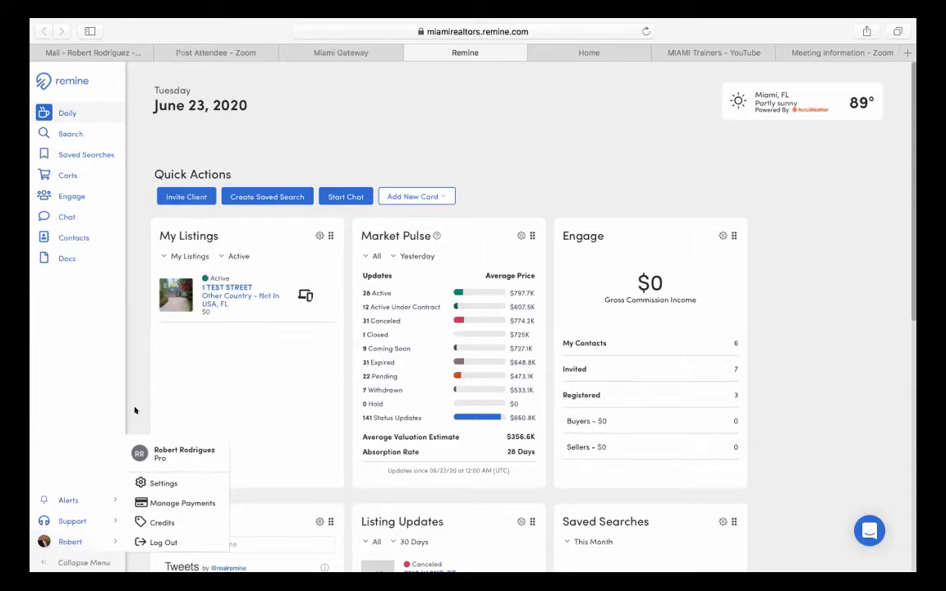
left_click(166, 457)
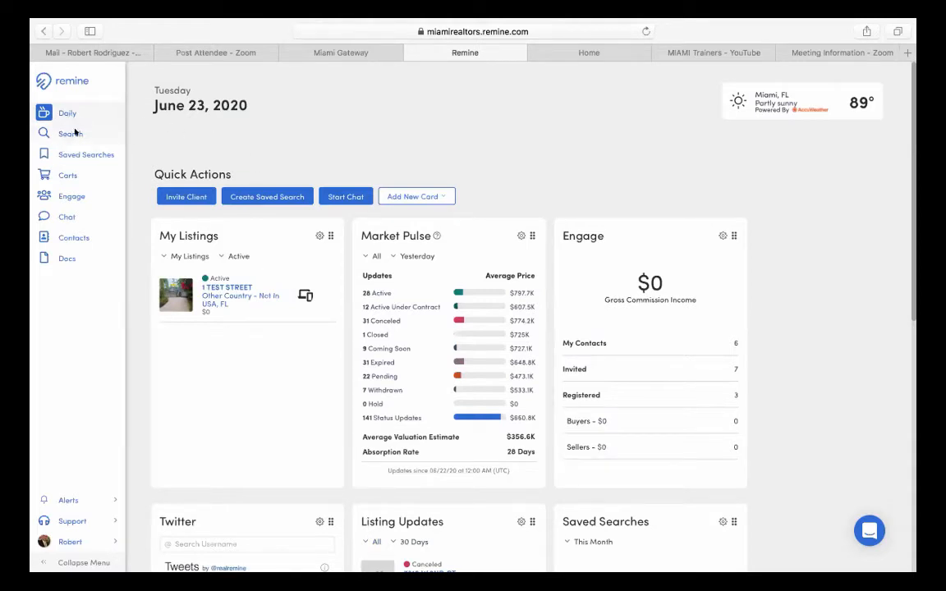
left_click(74, 133)
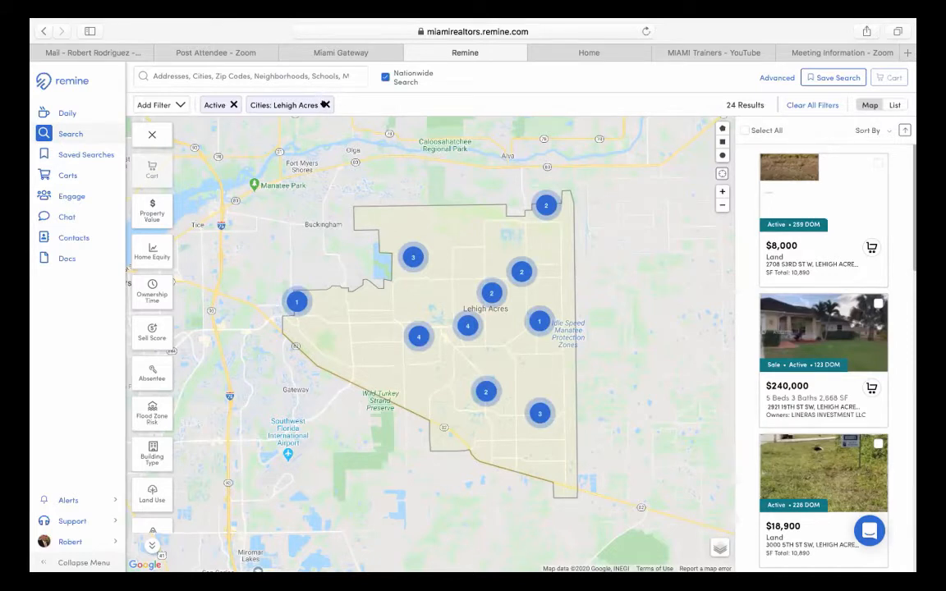
- Remove the Lehigh Acres city and Active status filters and zoom the map out over South Florida
left_click(325, 104)
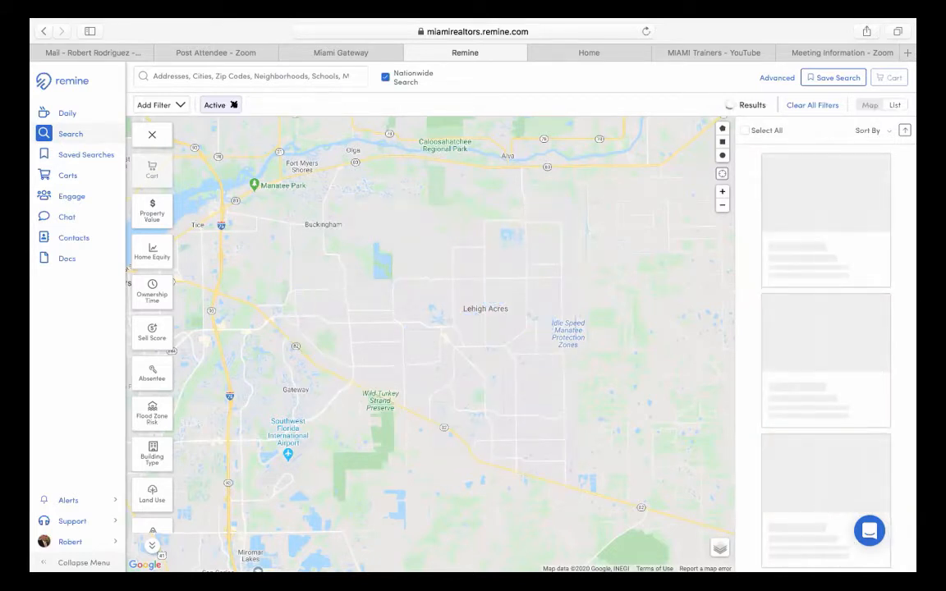
left_click(227, 103)
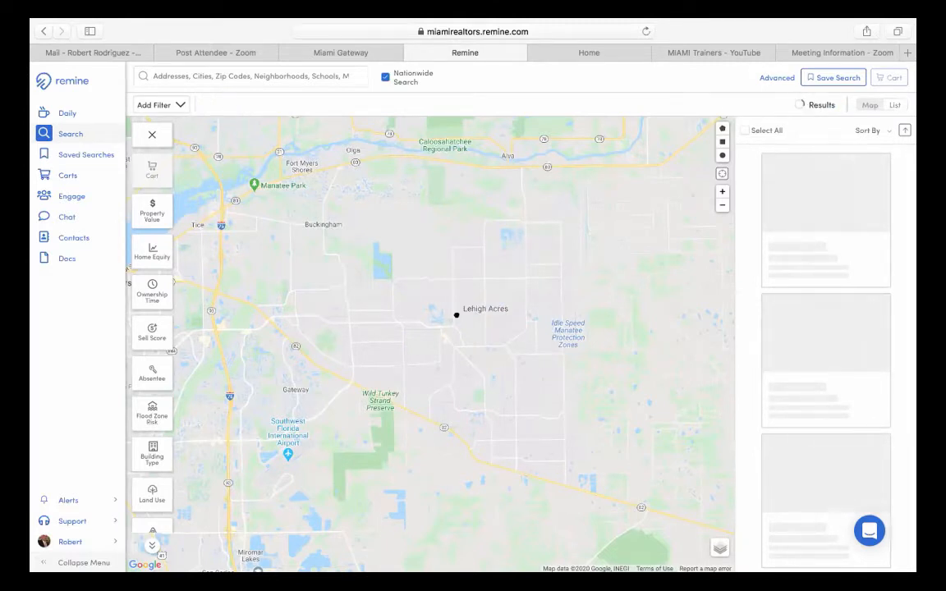
left_click_drag(454, 313, 368, 293)
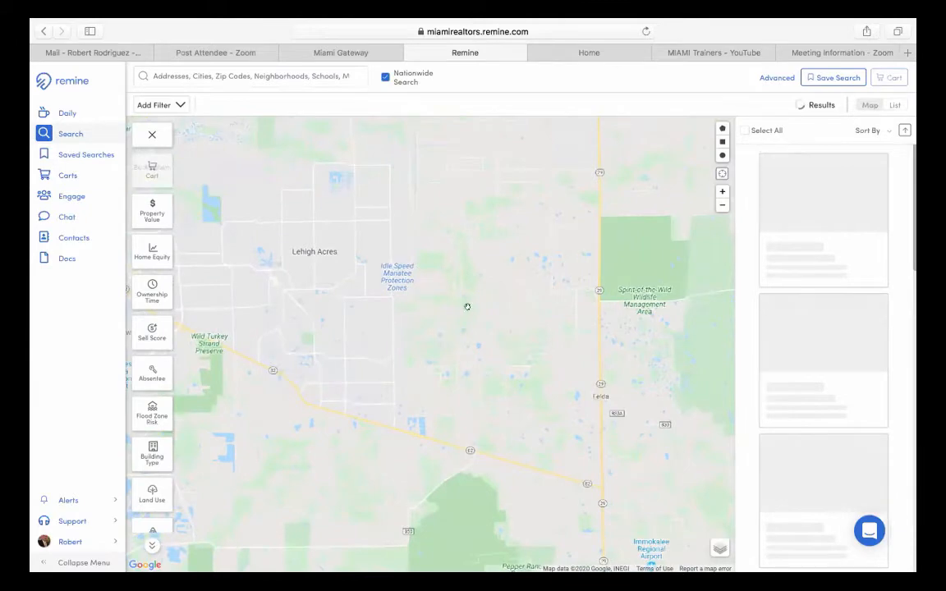
scroll(465, 306, "down", 5)
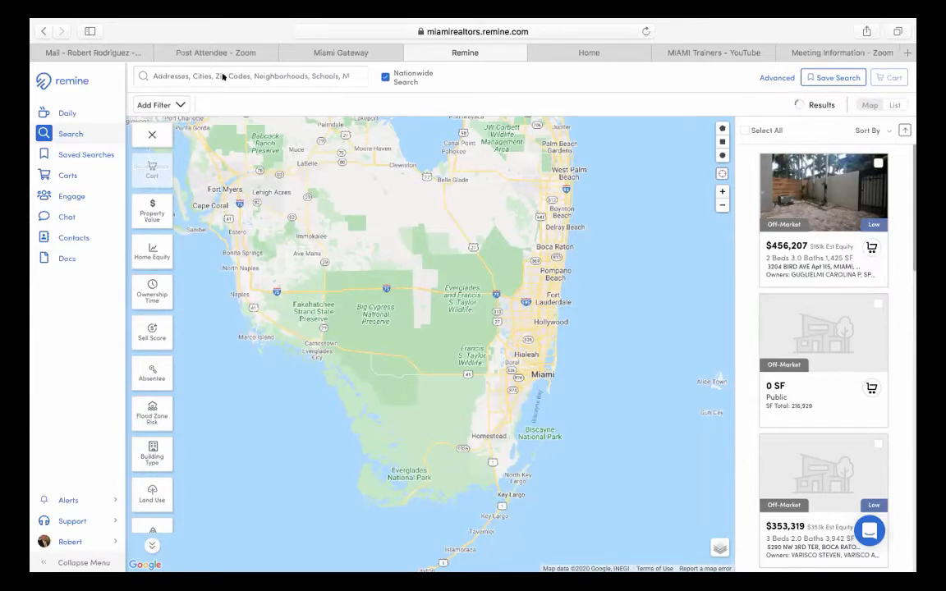
left_click(223, 72)
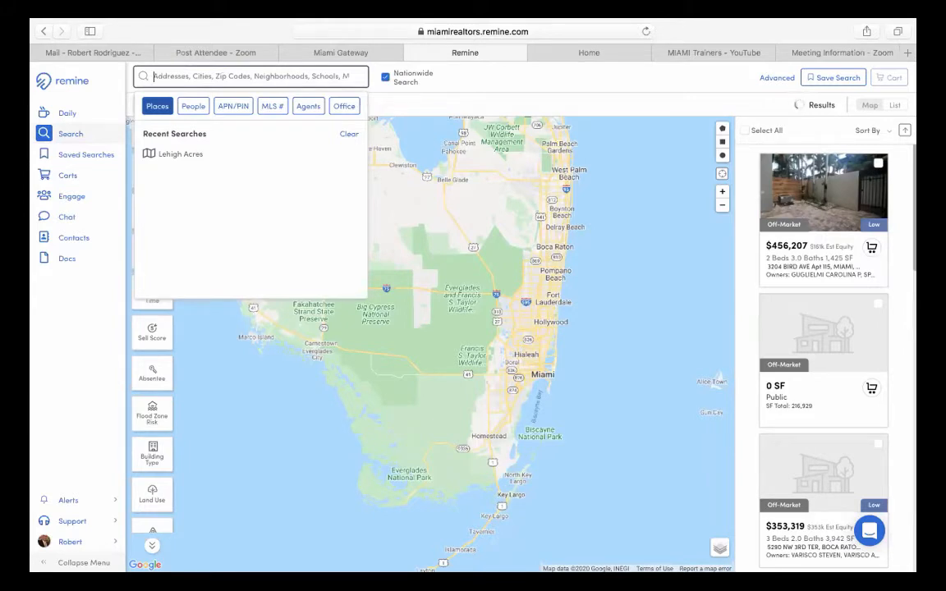
- Search for 33146 and pick the zip code suggestion to outline that area
type("331")
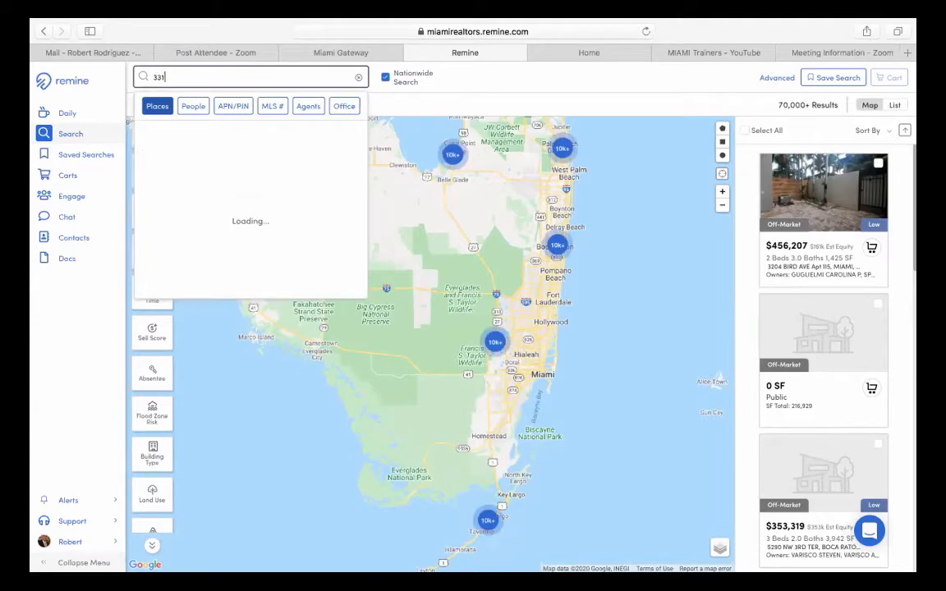
type("46")
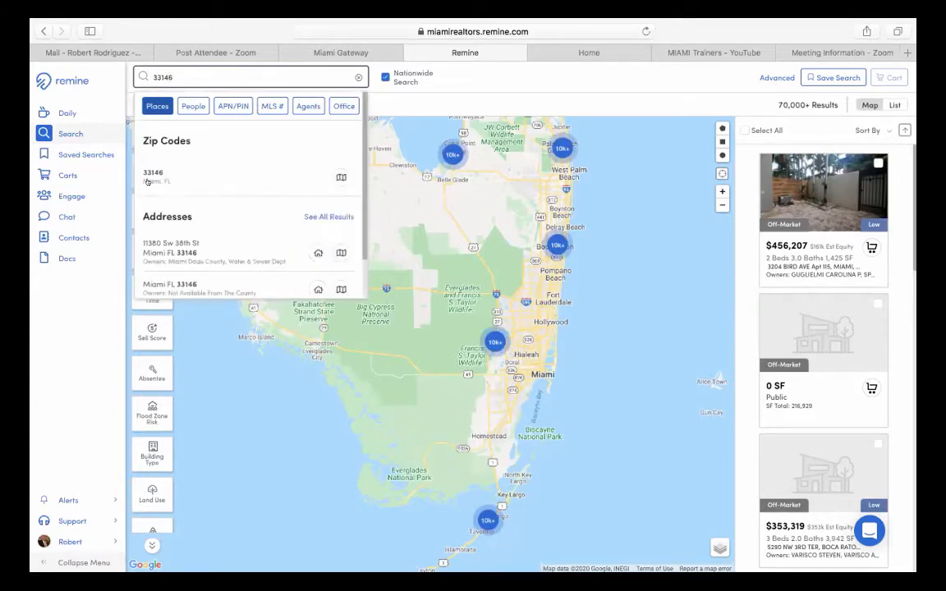
left_click(149, 179)
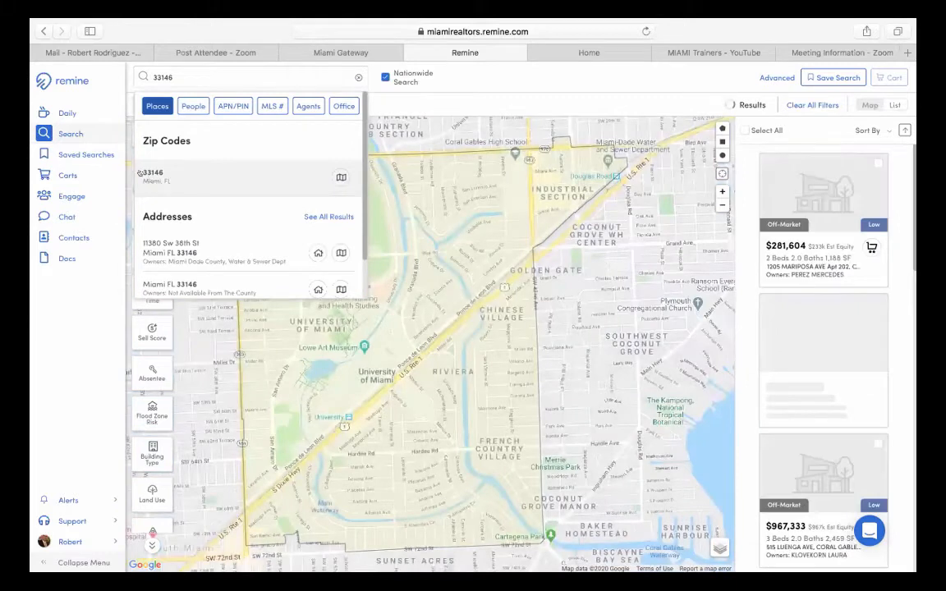
left_click(421, 98)
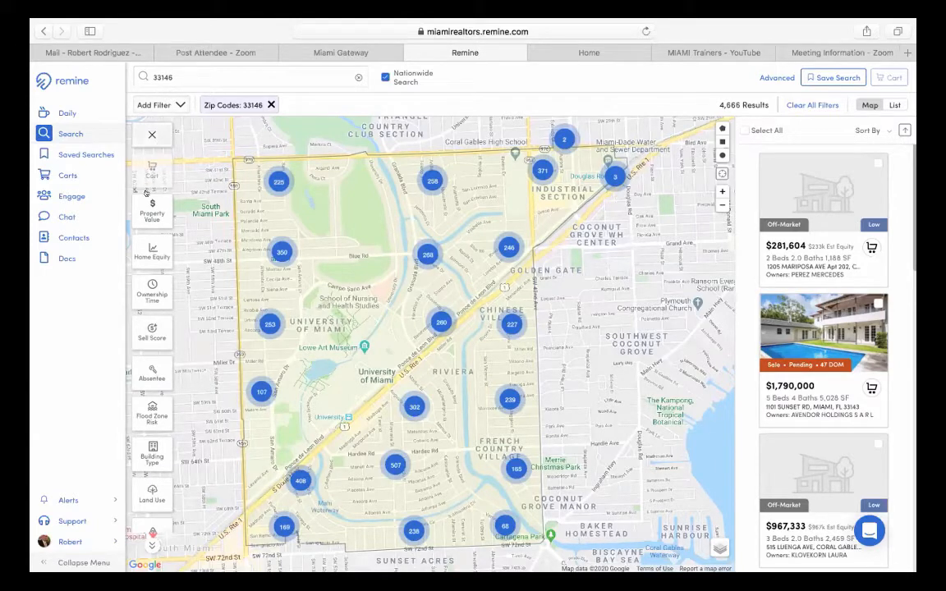
scroll(151, 279, "down", 5)
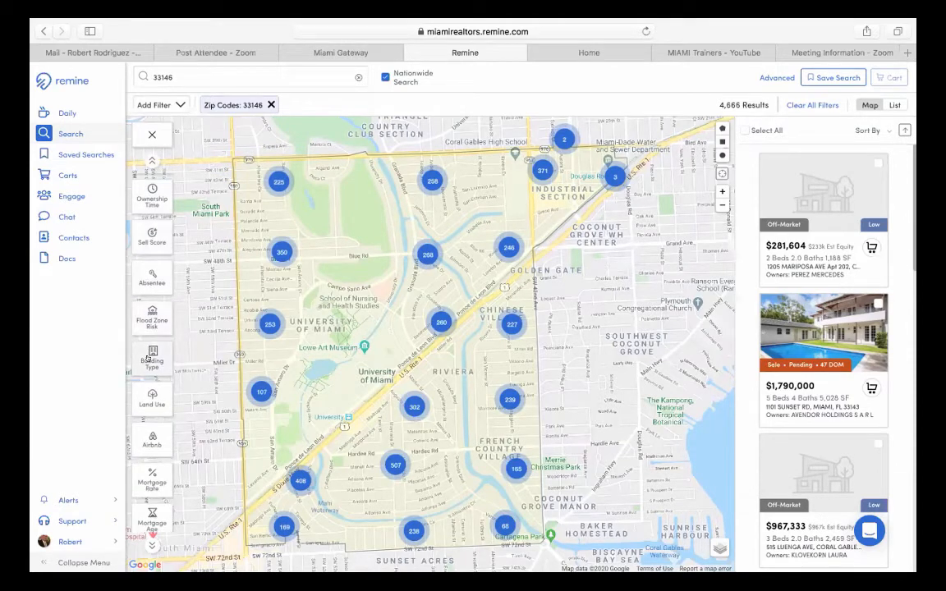
- Set the Building Type filter to Single-Family only and apply it
left_click(149, 359)
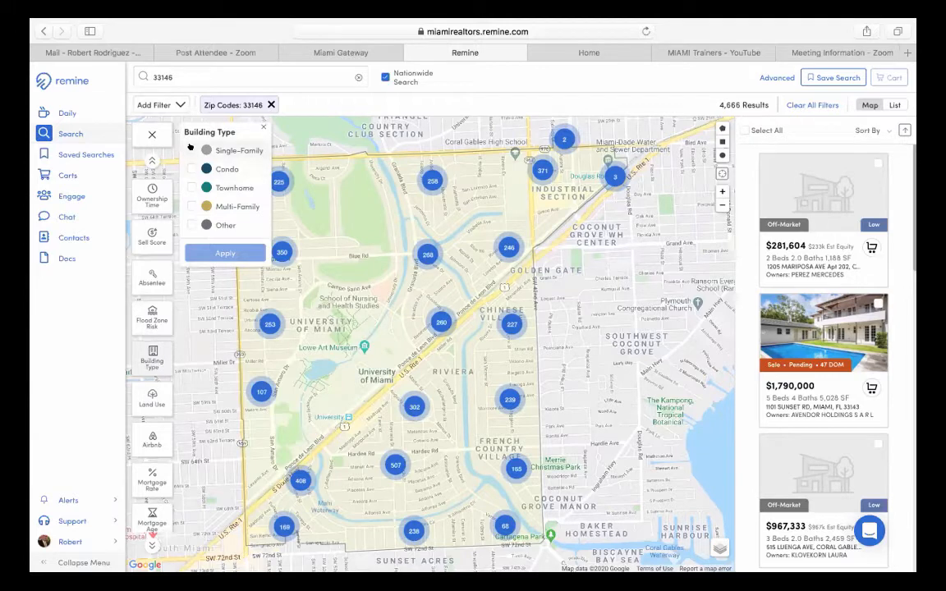
left_click(191, 151)
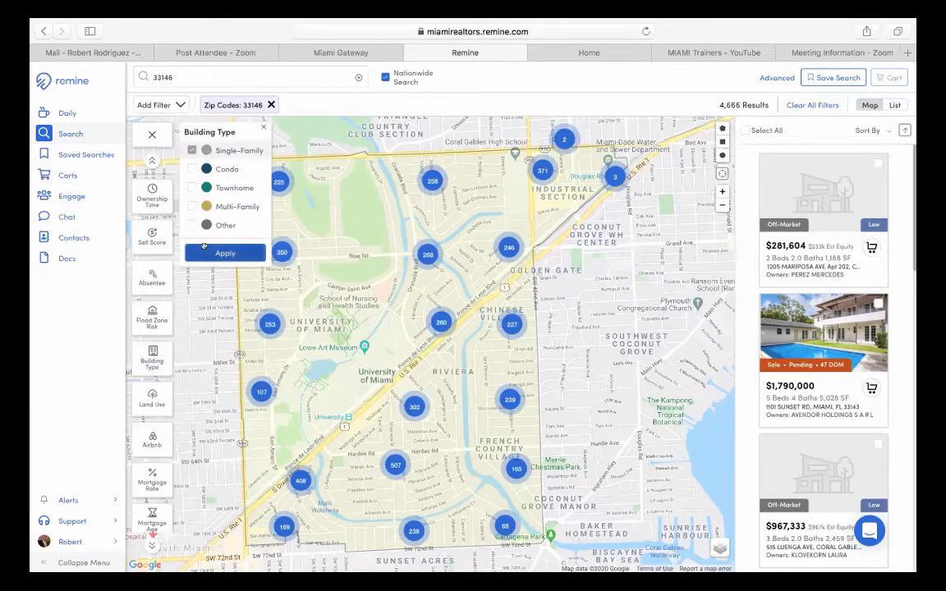
left_click(205, 251)
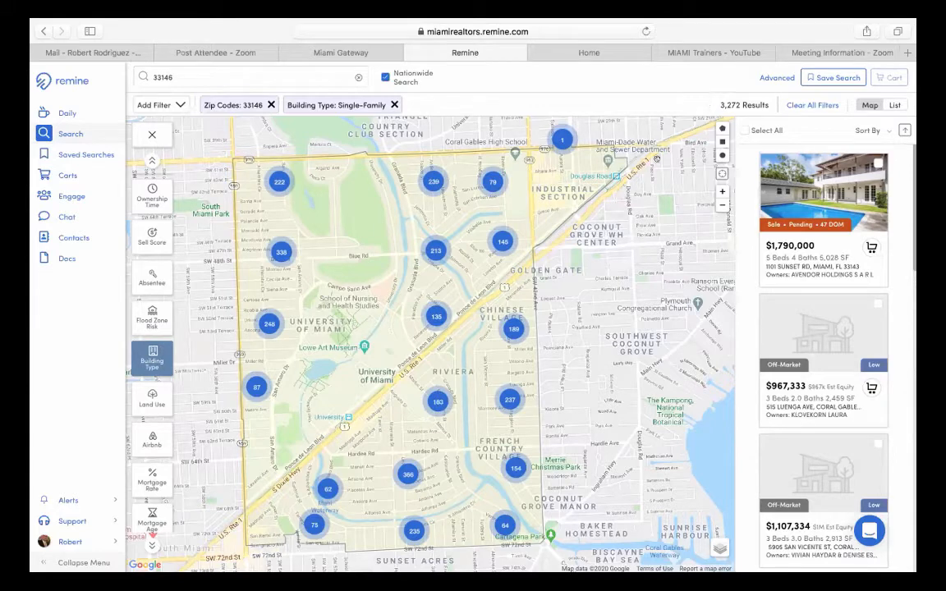
- Pan the map around the 33146 boundary until 2,927 results are listed
left_click_drag(326, 268, 391, 284)
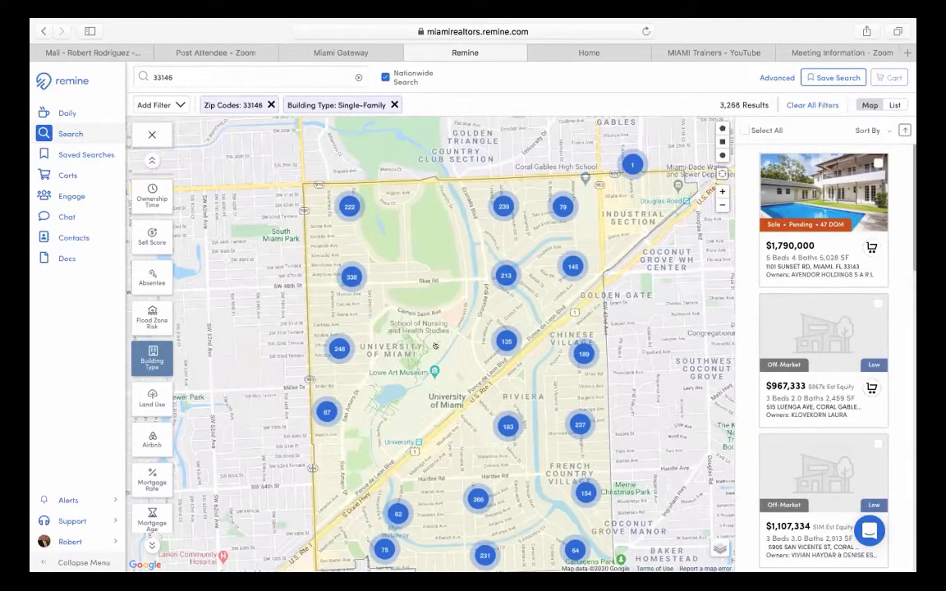
left_click_drag(427, 328, 381, 259)
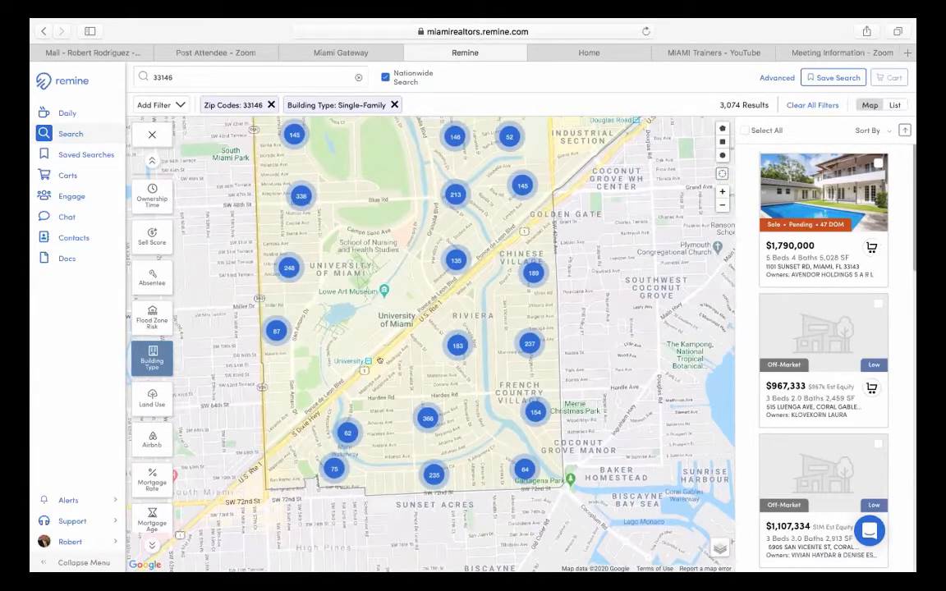
left_click_drag(349, 281, 387, 378)
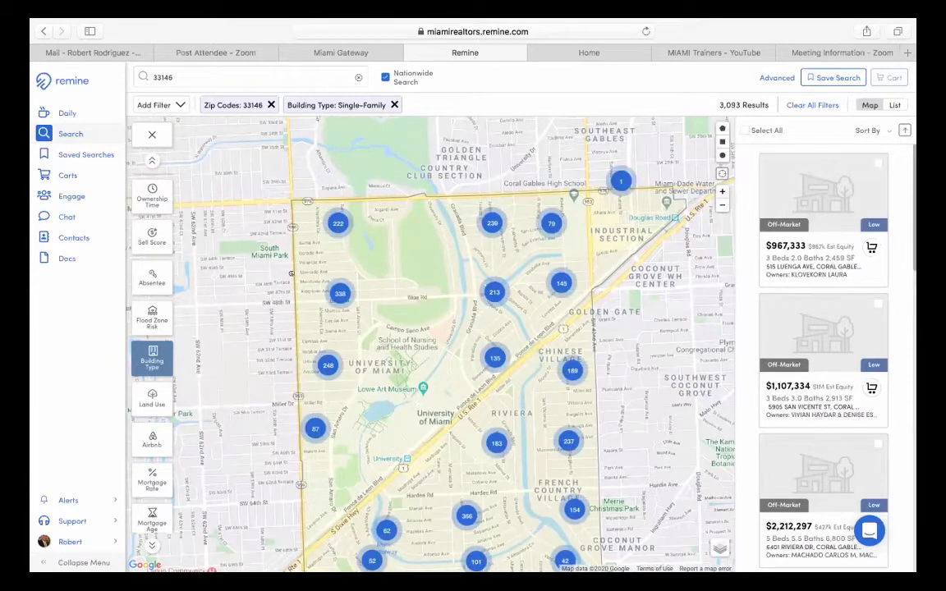
mouse_move(291, 273)
left_mouse_down()
mouse_move(323, 319)
mouse_move(337, 315)
mouse_move(335, 300)
mouse_move(287, 271)
left_mouse_up()
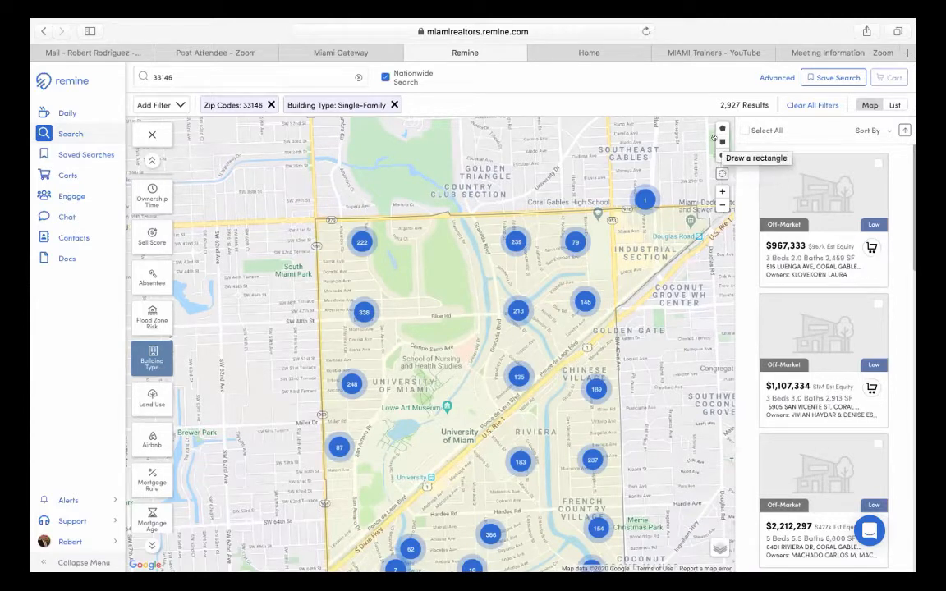
- Replace the 33146 zip filter with a rectangle drawn between Bird Rd and Blue Rd
left_click(723, 141)
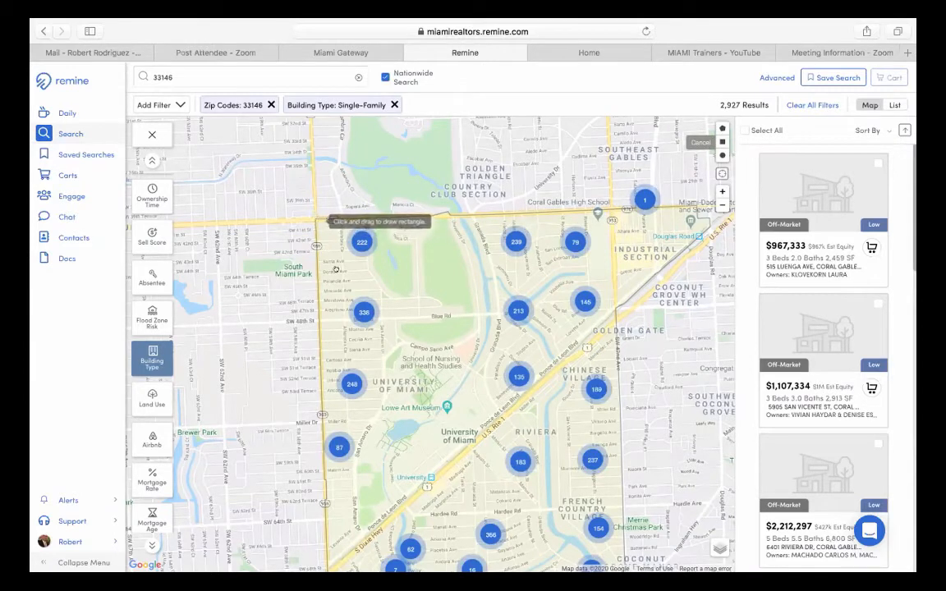
mouse_move(317, 220)
left_mouse_down()
mouse_move(379, 313)
mouse_move(471, 312)
left_mouse_up()
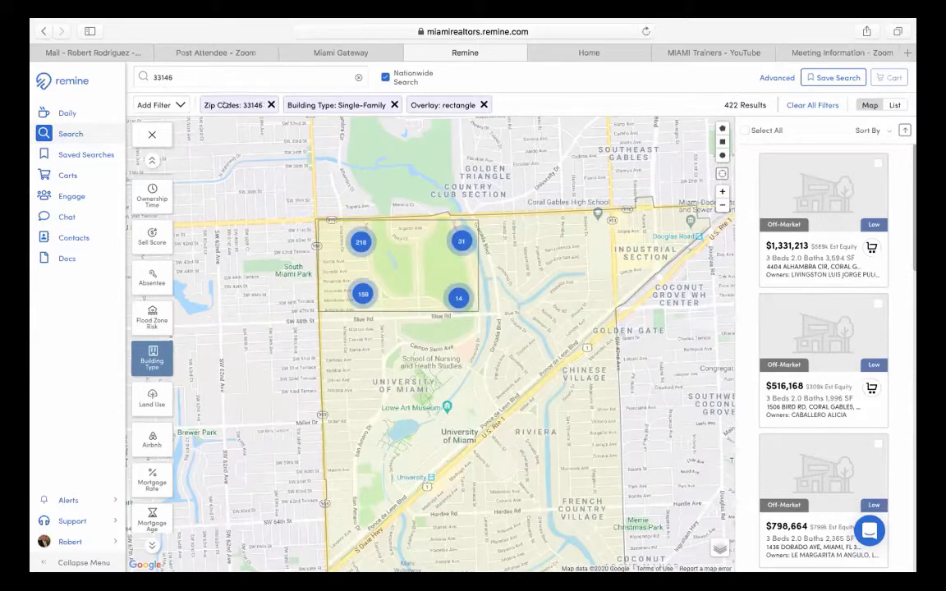
left_click(271, 105)
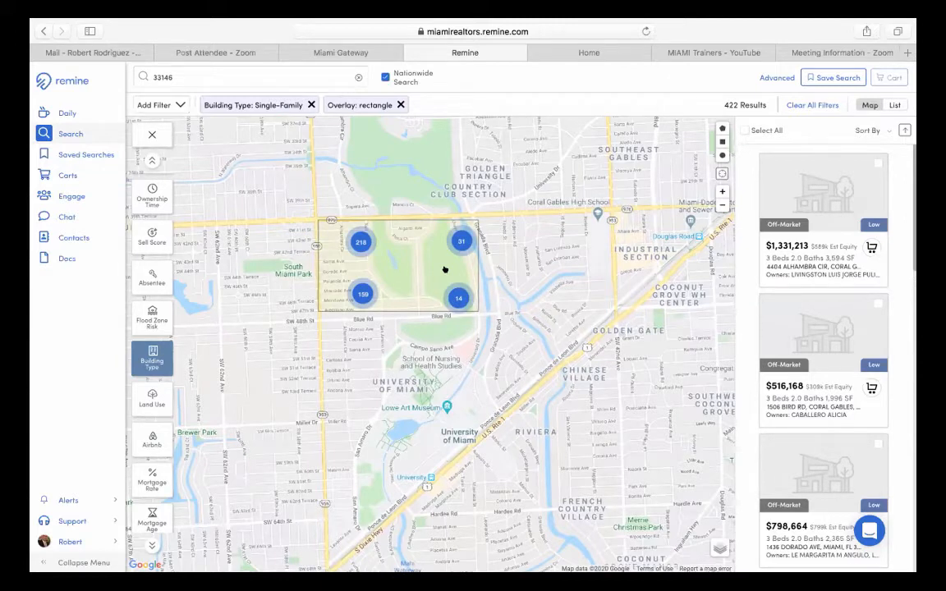
left_click(400, 104)
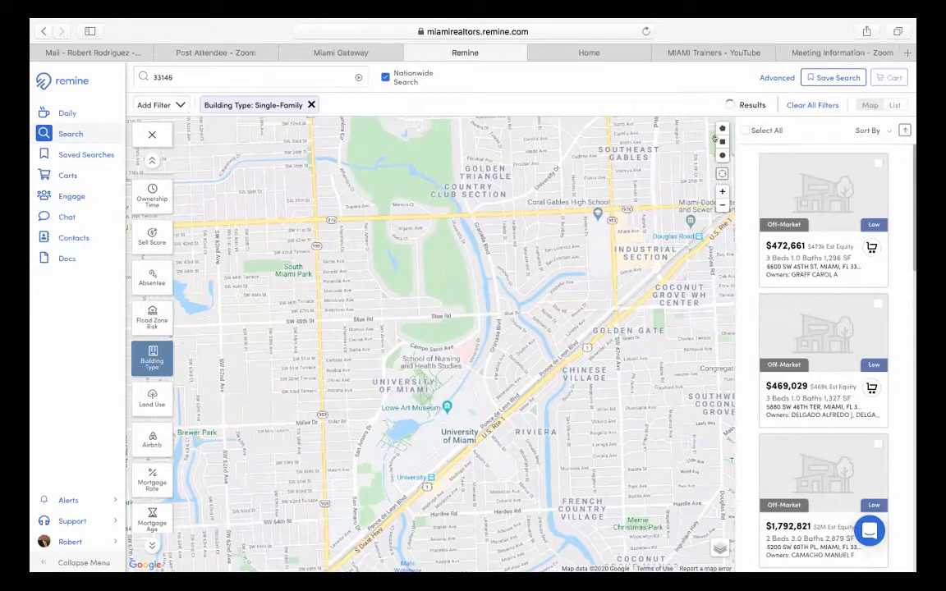
left_click(722, 141)
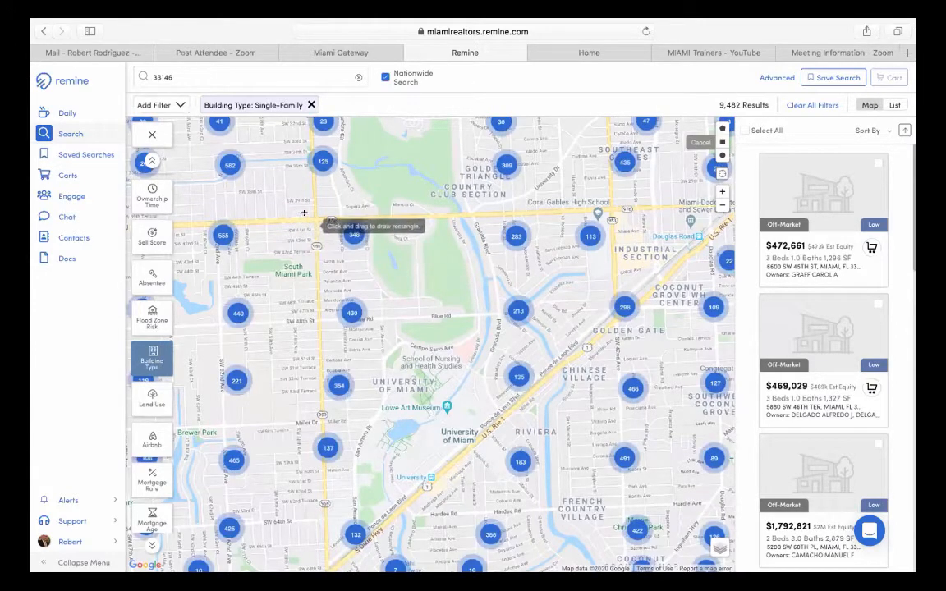
mouse_move(315, 218)
left_mouse_down()
mouse_move(363, 281)
mouse_move(492, 317)
mouse_move(613, 319)
mouse_move(612, 306)
mouse_move(616, 315)
left_mouse_up()
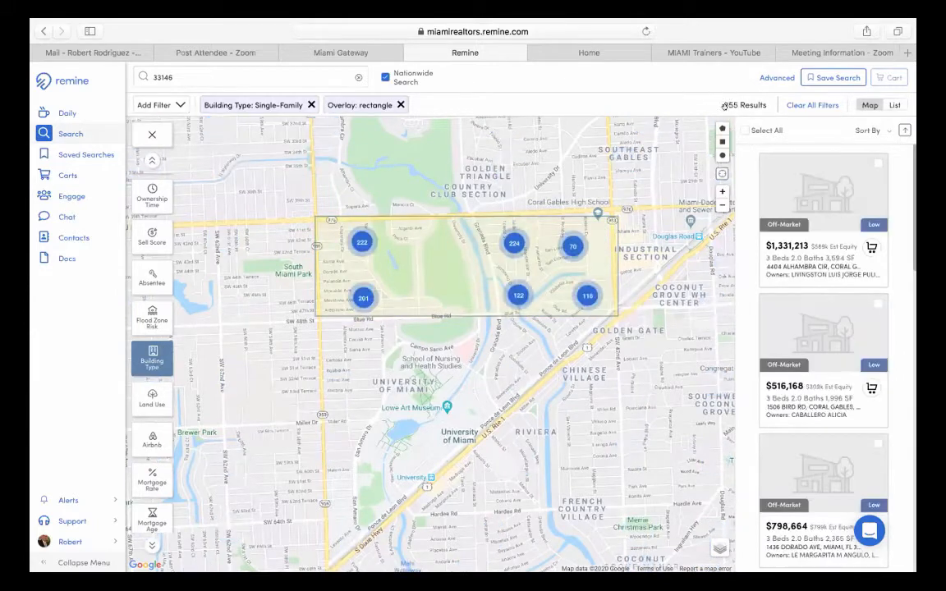
scroll(658, 282, "up", 3)
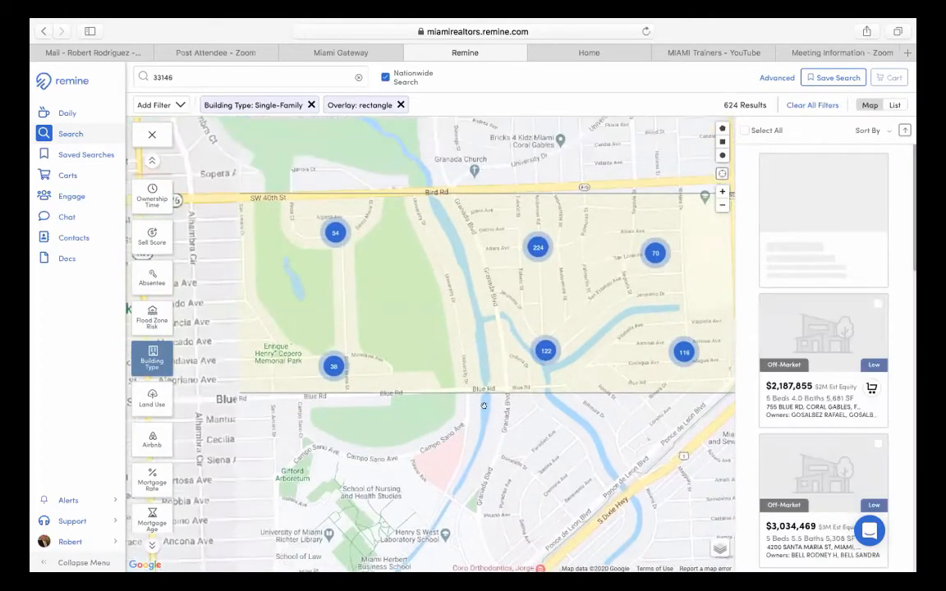
- Centre the map on the drawn rectangle (435 results) and open the Add Filter list
scroll(459, 407, "down", 2)
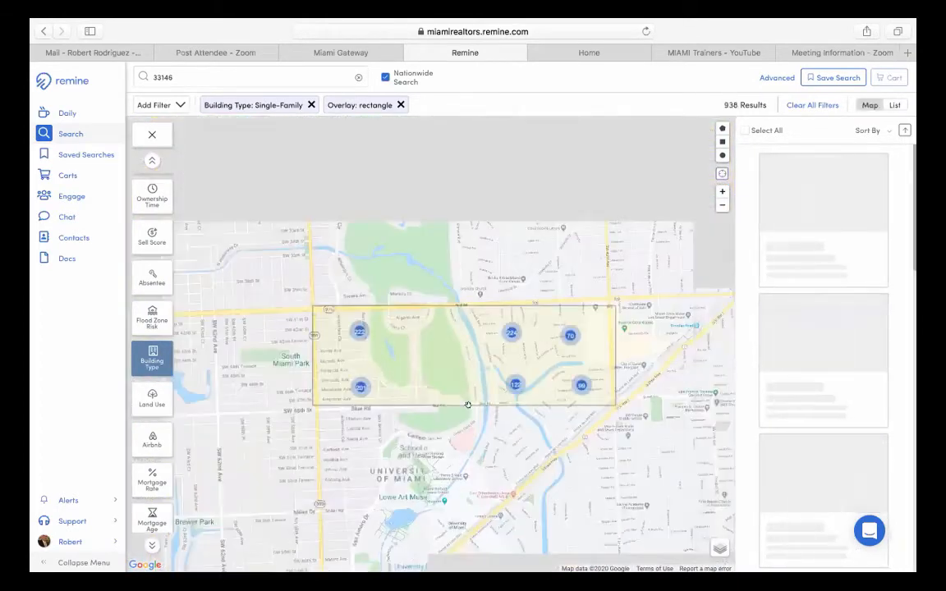
scroll(468, 405, "up", 2)
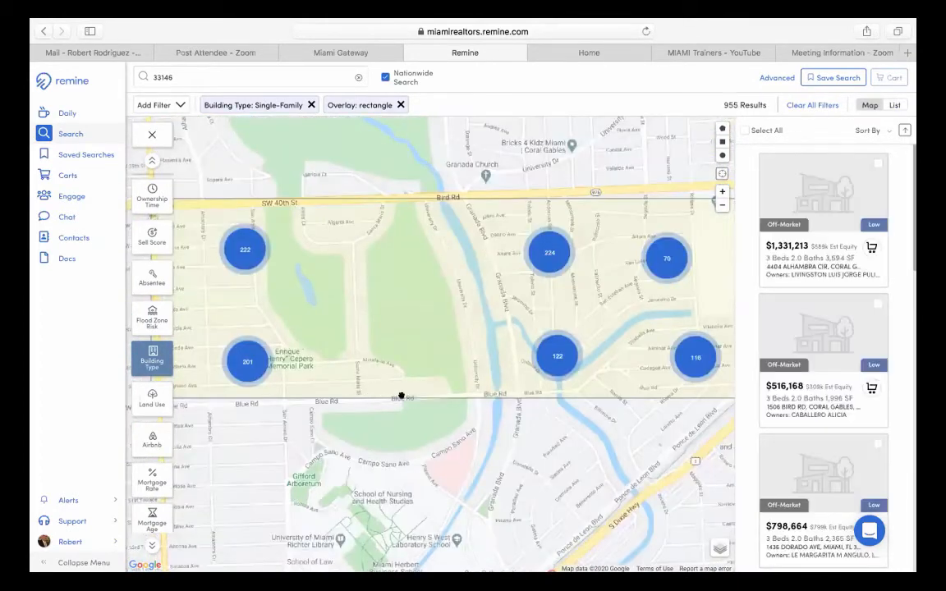
left_click_drag(401, 395, 427, 407)
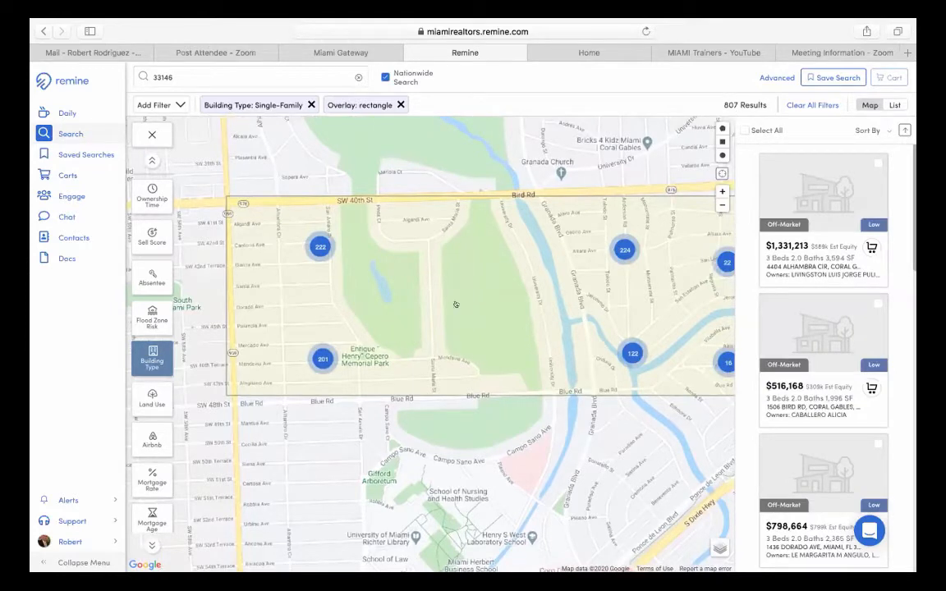
scroll(455, 305, "up", 3)
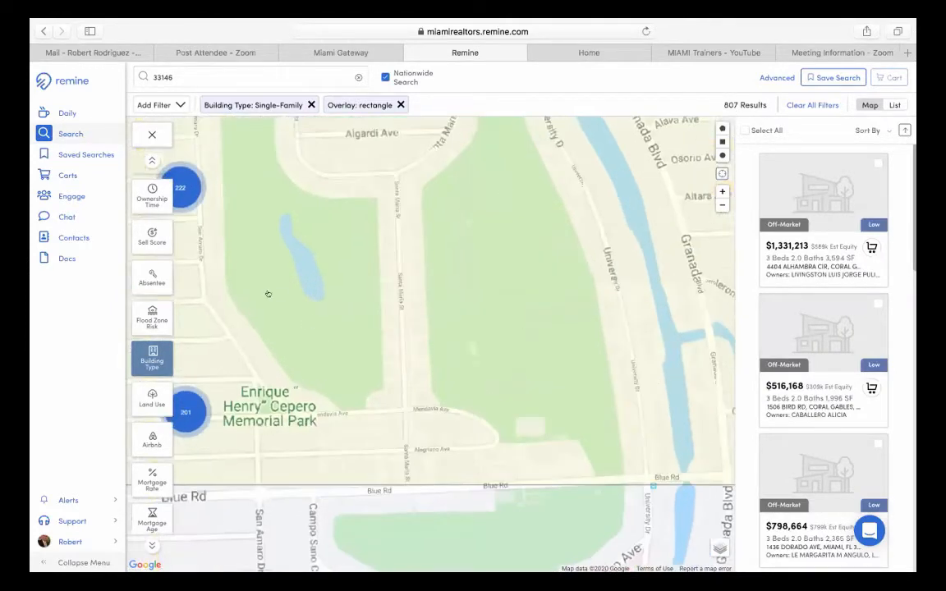
scroll(469, 349, "down", 1)
left_click_drag(469, 349, 525, 367)
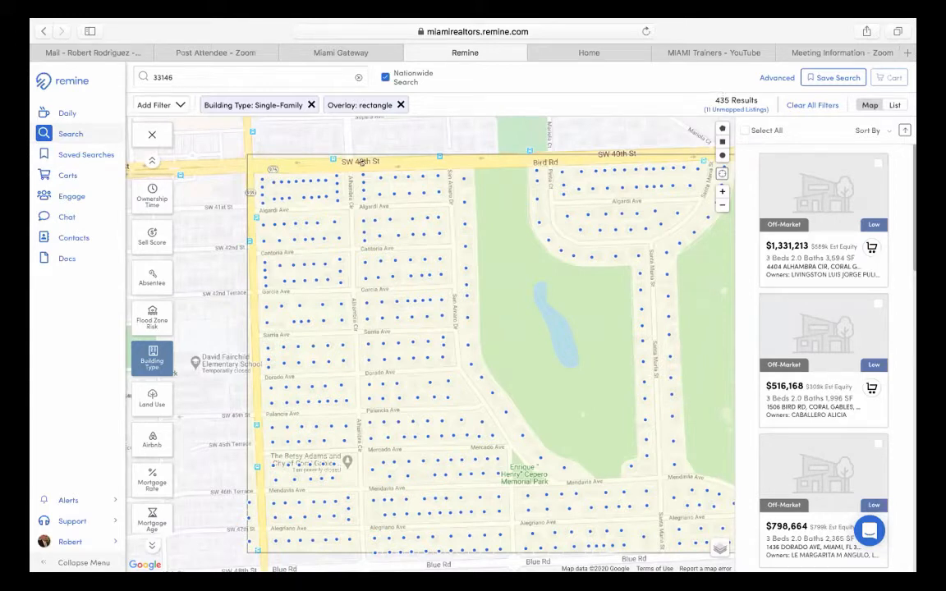
left_click(168, 103)
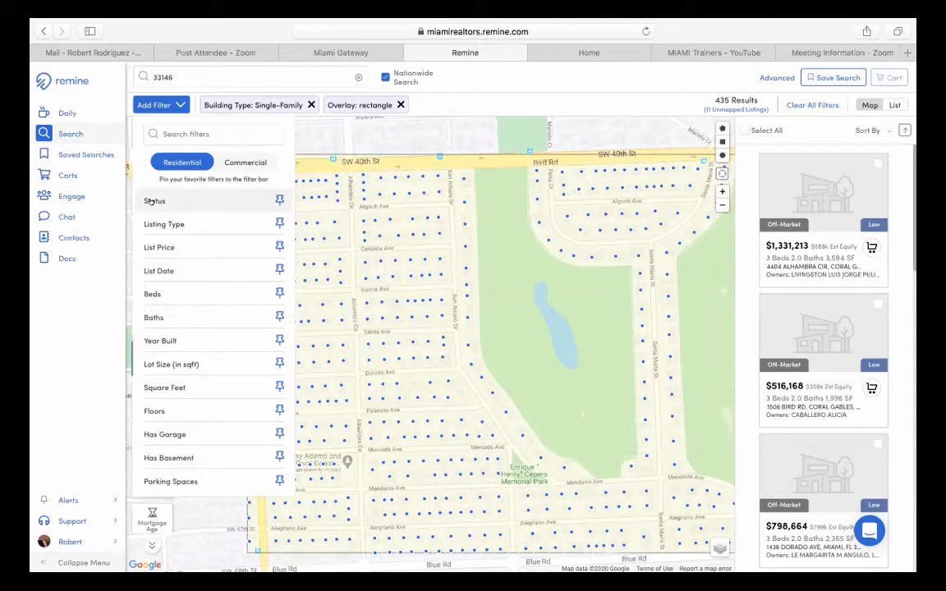
- Add a Status filter limited to Expired listings, narrowing the results to 5
left_click(153, 201)
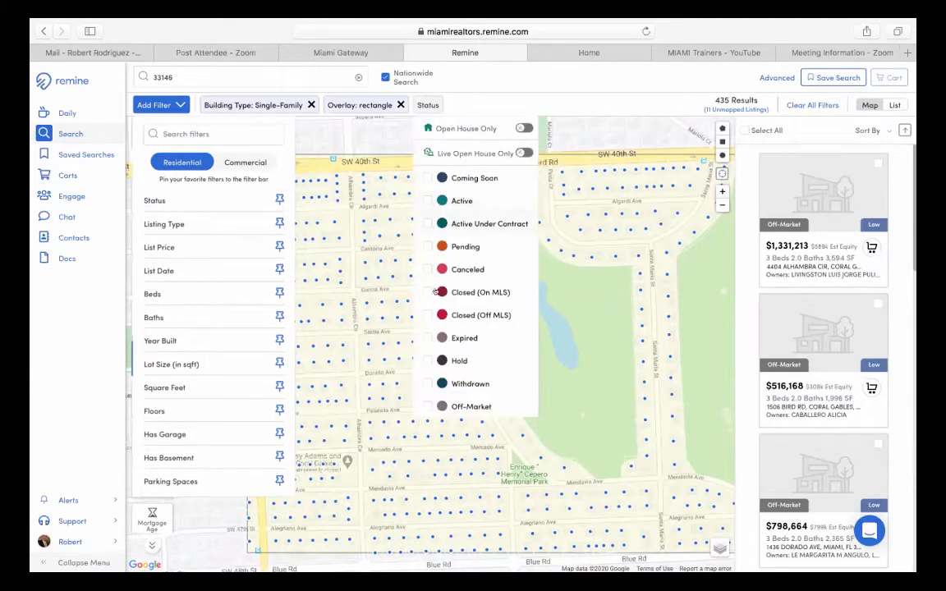
left_click(448, 338)
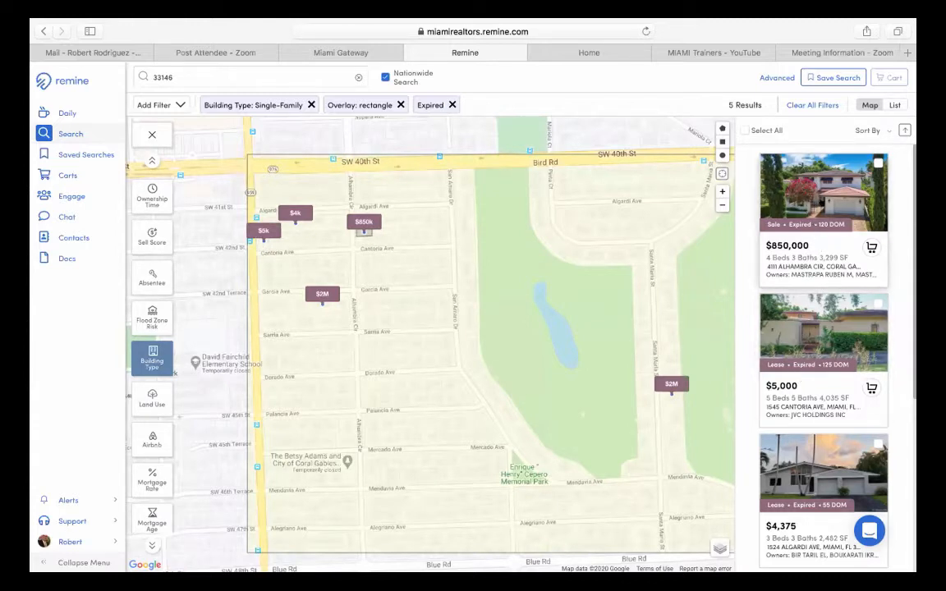
left_click(822, 204)
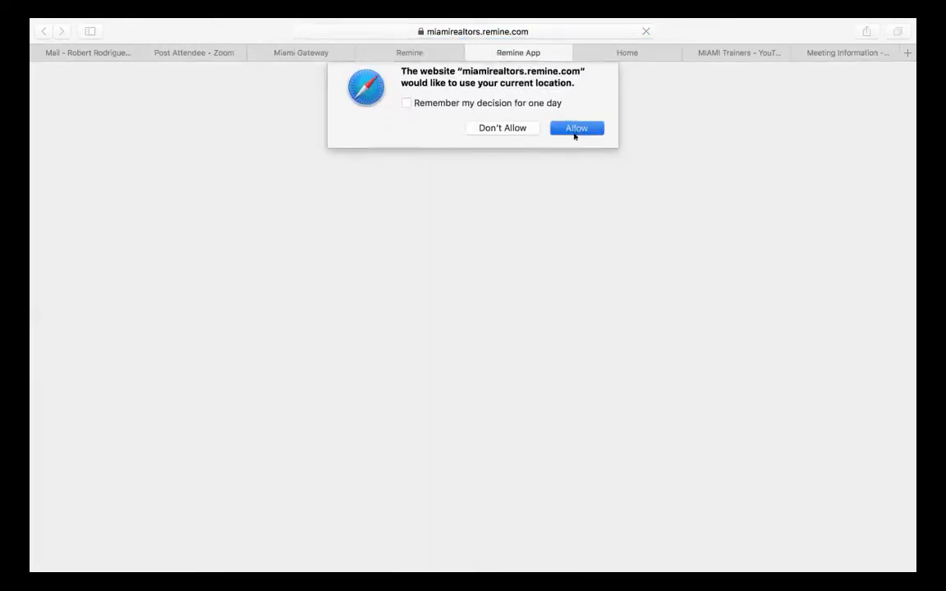
left_click(575, 129)
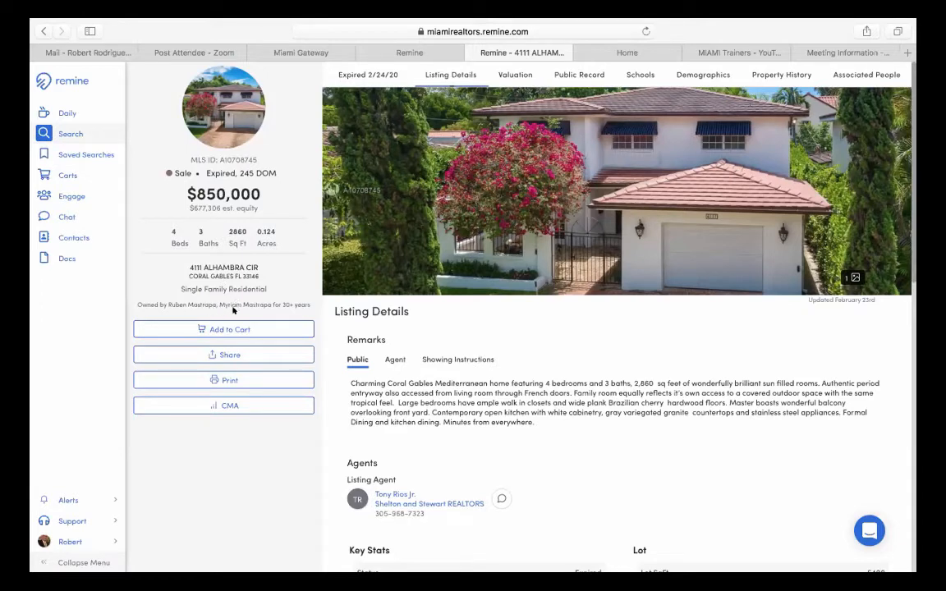
- Expand Valuation to show the $842,413 average from First American, Black Knight and Redfin
scroll(557, 402, "down", 2)
scroll(557, 403, "down", 4)
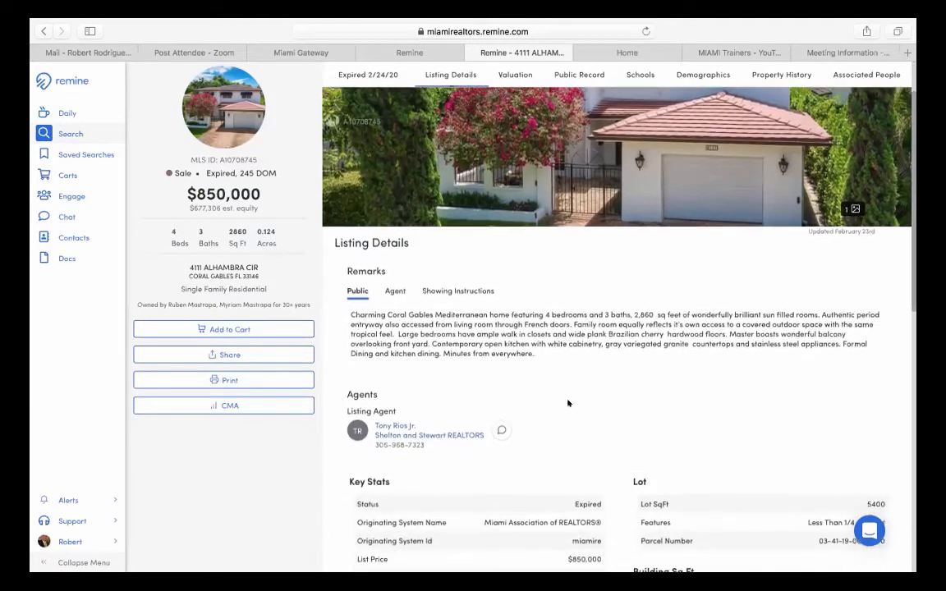
scroll(574, 403, "down", 5)
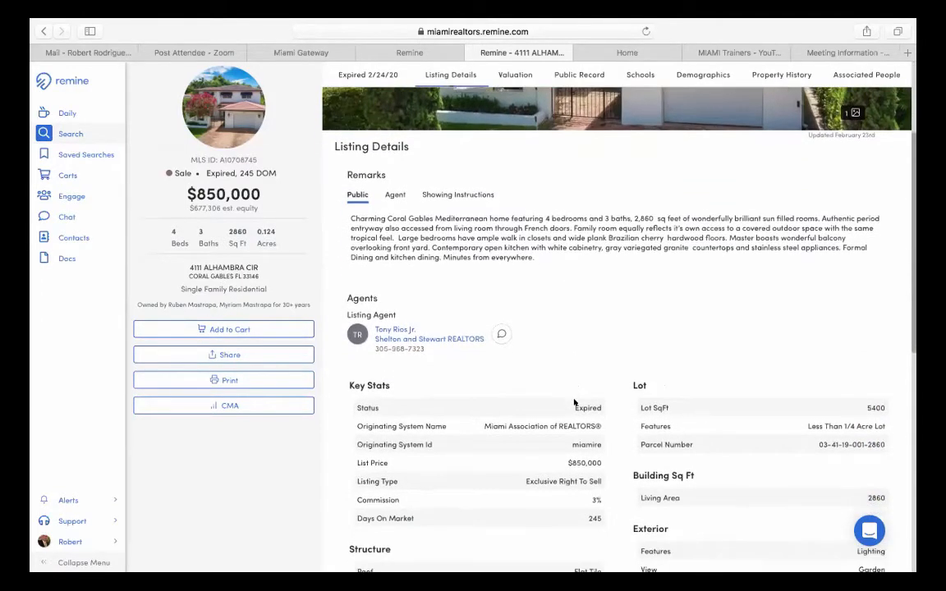
scroll(574, 402, "down", 7)
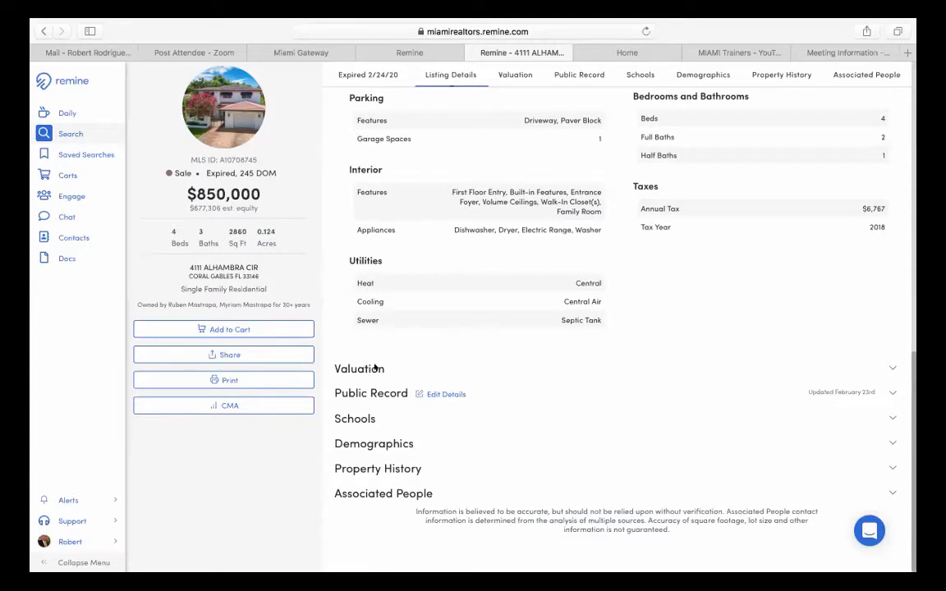
left_click(362, 369)
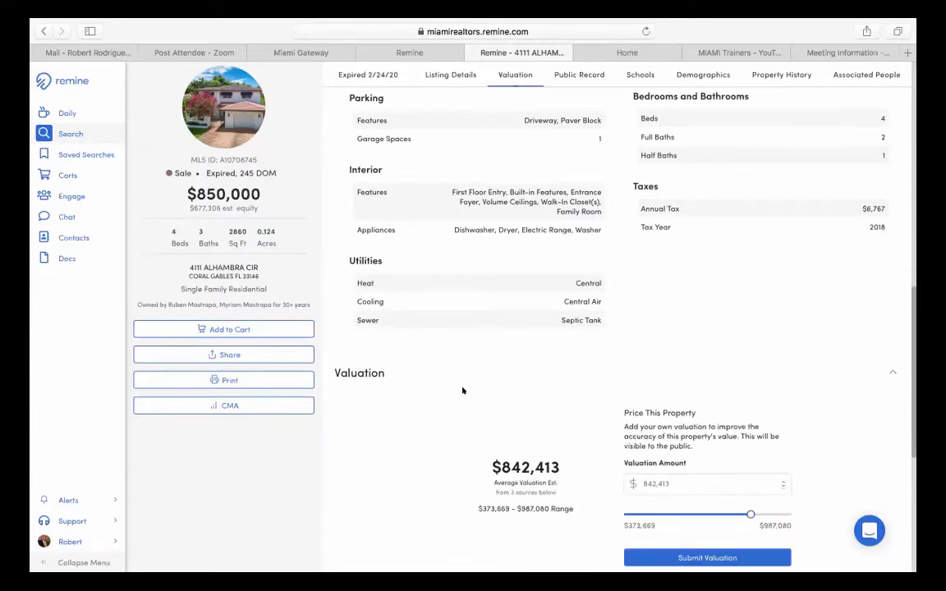
scroll(463, 391, "down", 3)
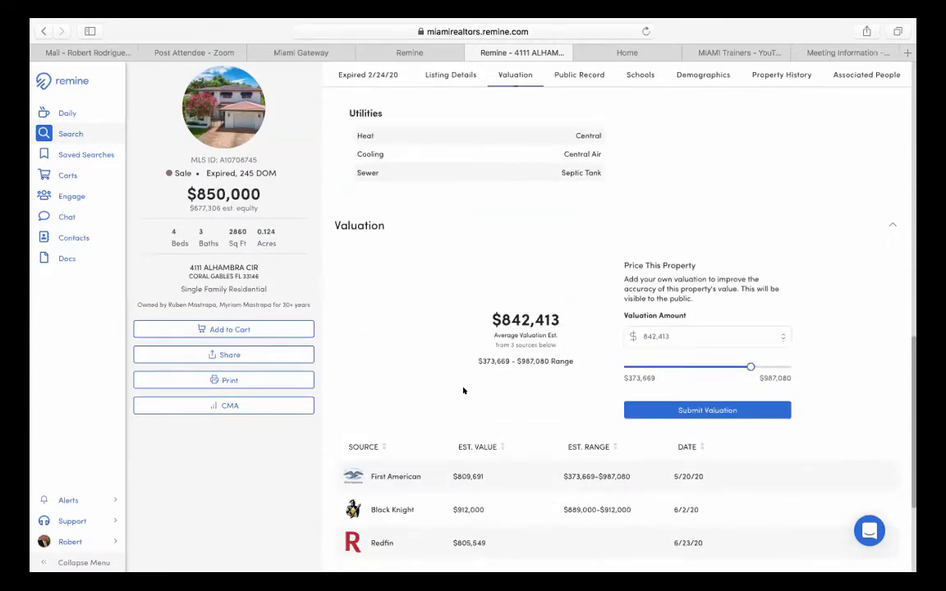
scroll(463, 391, "down", 2)
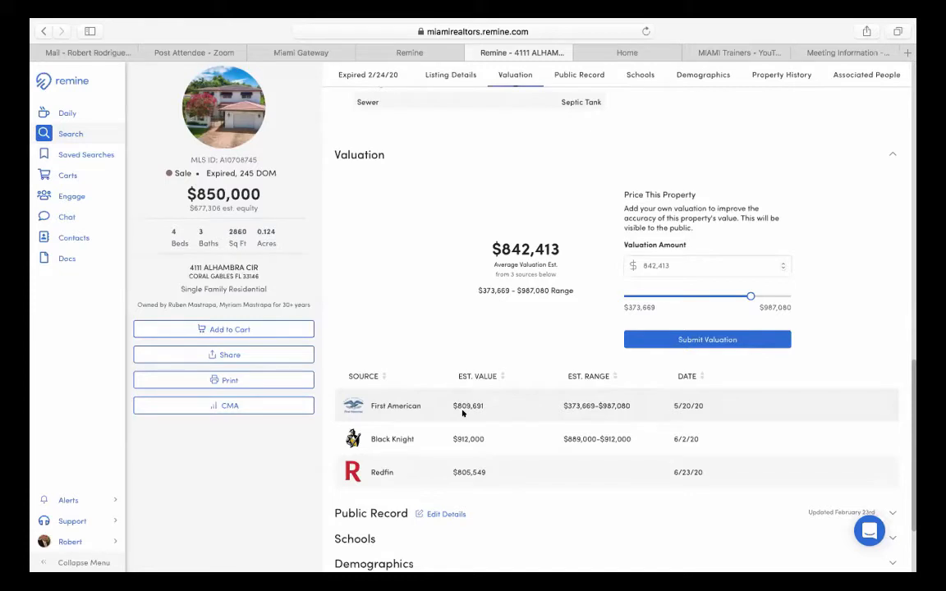
scroll(462, 413, "down", 1)
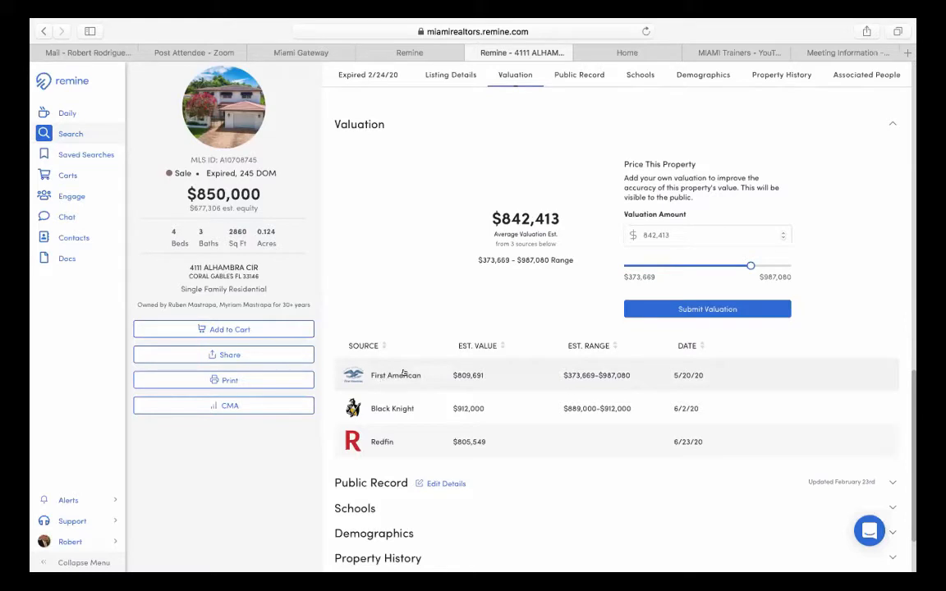
scroll(353, 454, "down", 3)
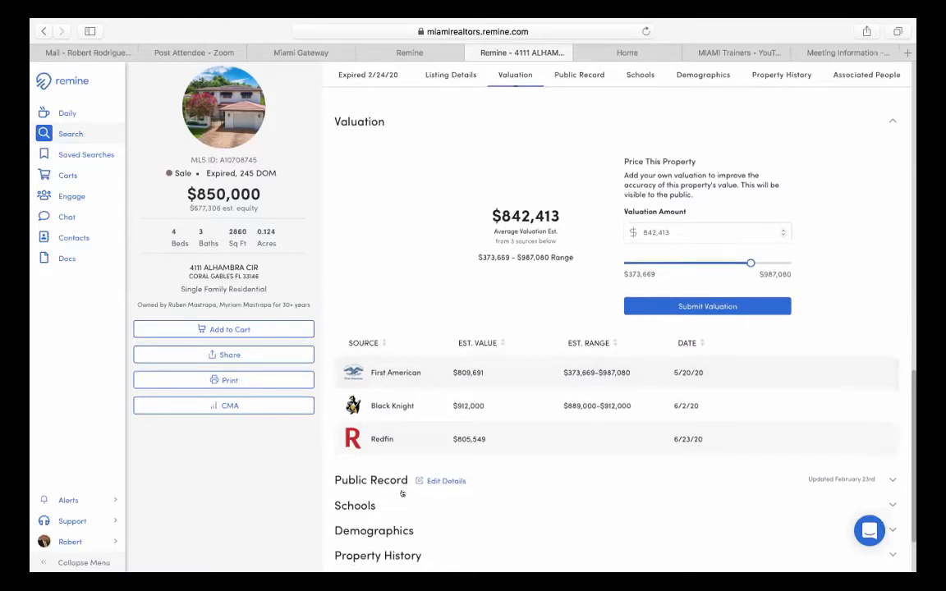
- Expand Public Record and highlight Net Equity: $677,306 (84%), $207,500 mortgage at 5.52%
left_click(370, 393)
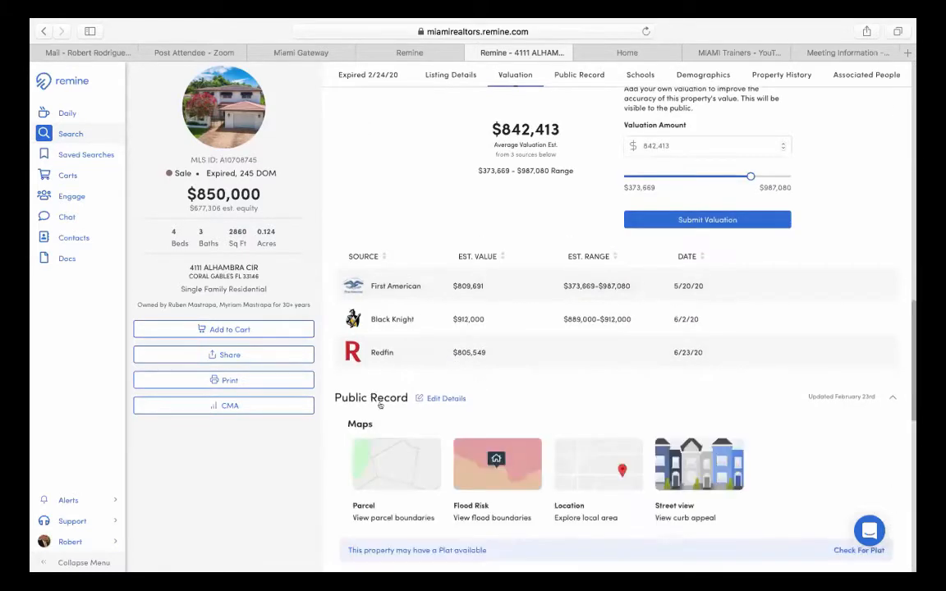
scroll(414, 418, "down", 5)
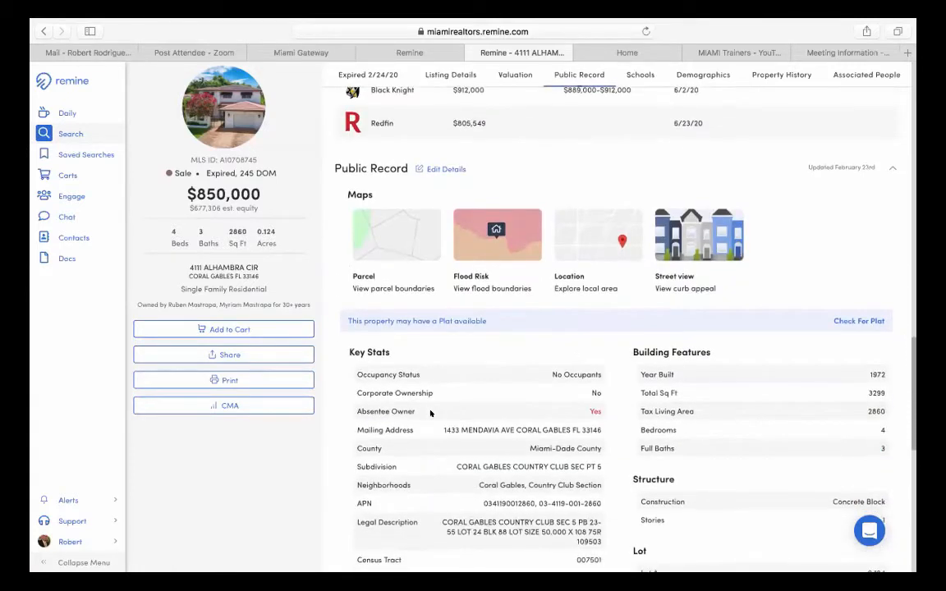
scroll(430, 414, "down", 1)
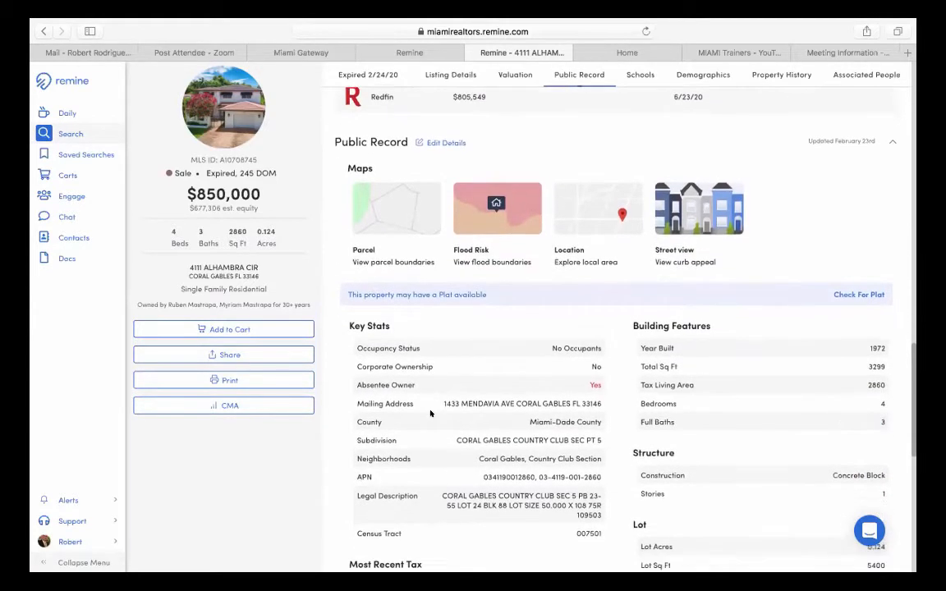
scroll(430, 413, "down", 1)
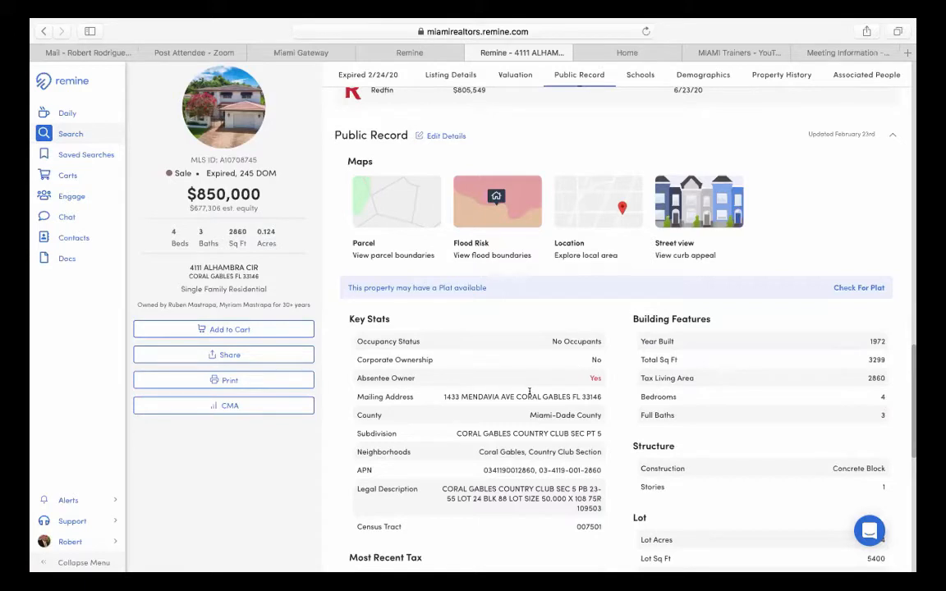
scroll(531, 391, "down", 1)
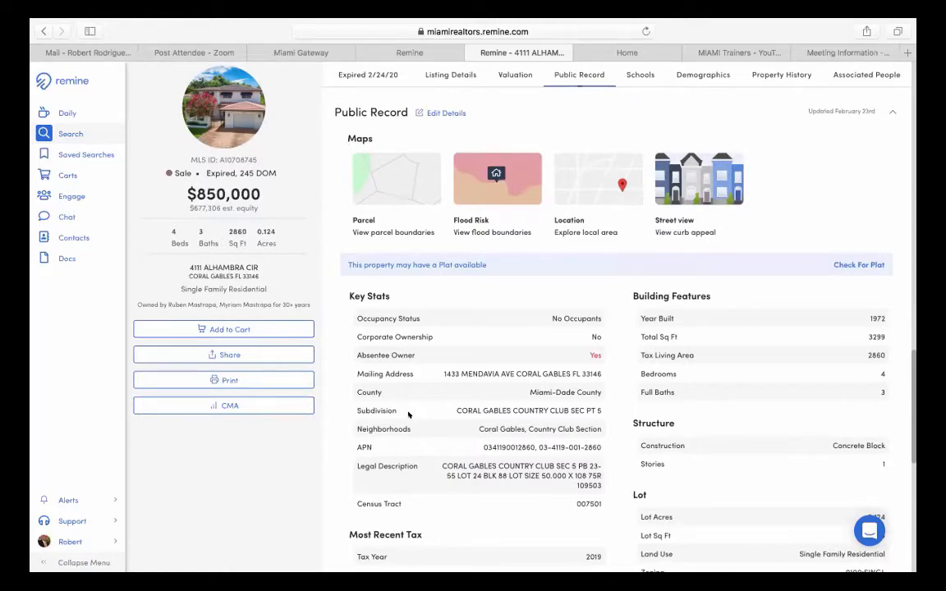
scroll(408, 415, "down", 2)
scroll(408, 415, "down", 3)
scroll(408, 415, "down", 5)
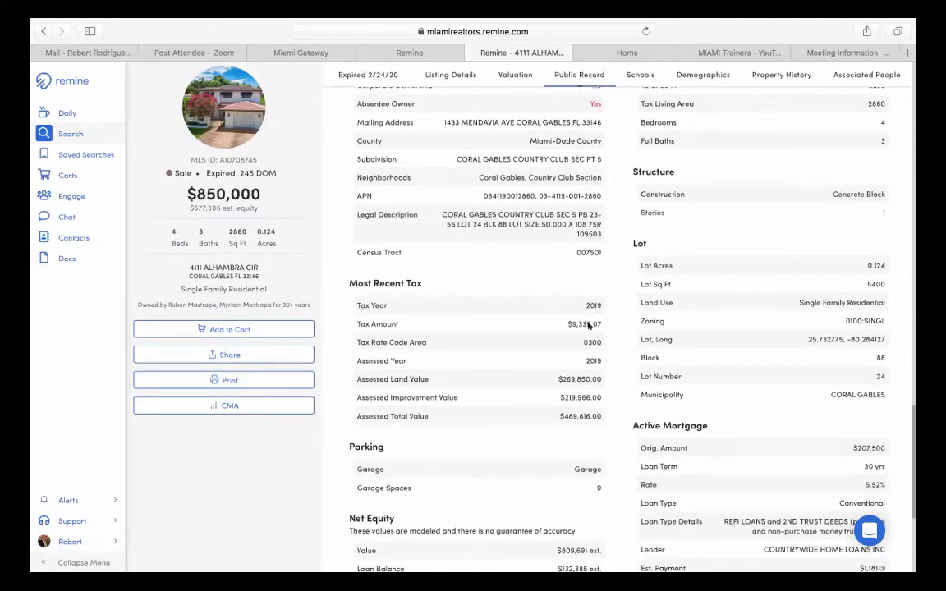
scroll(588, 325, "down", 5)
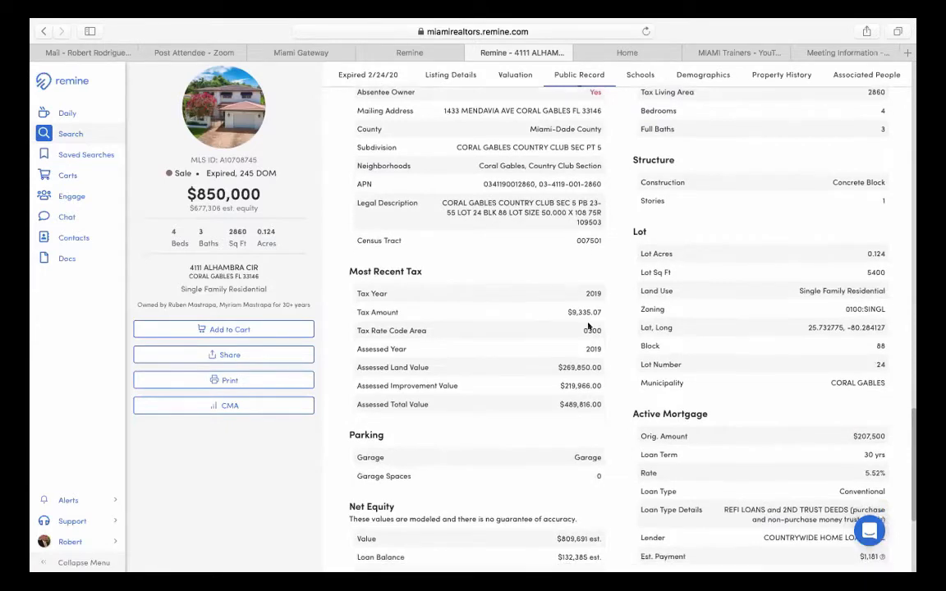
scroll(588, 326, "down", 1)
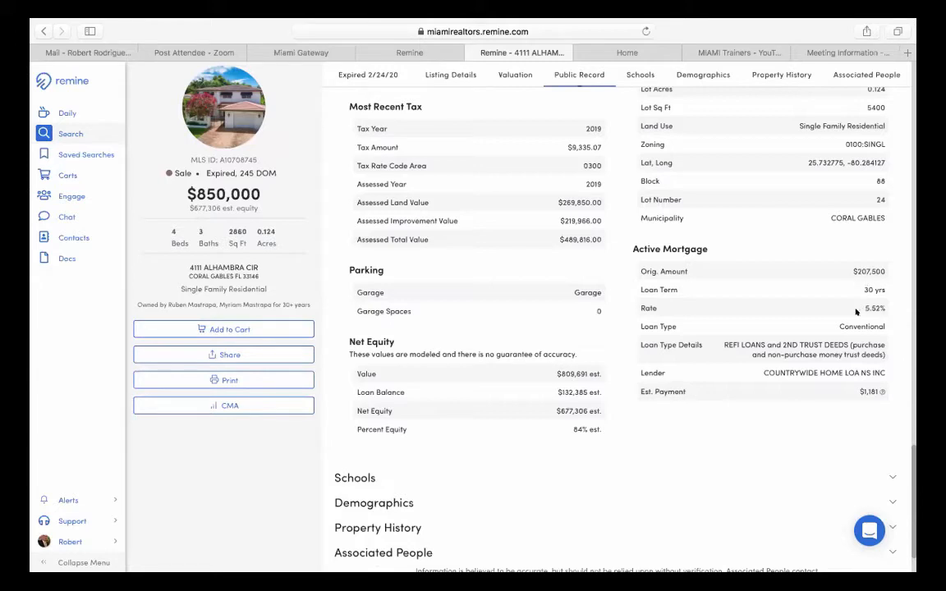
scroll(856, 313, "down", 2)
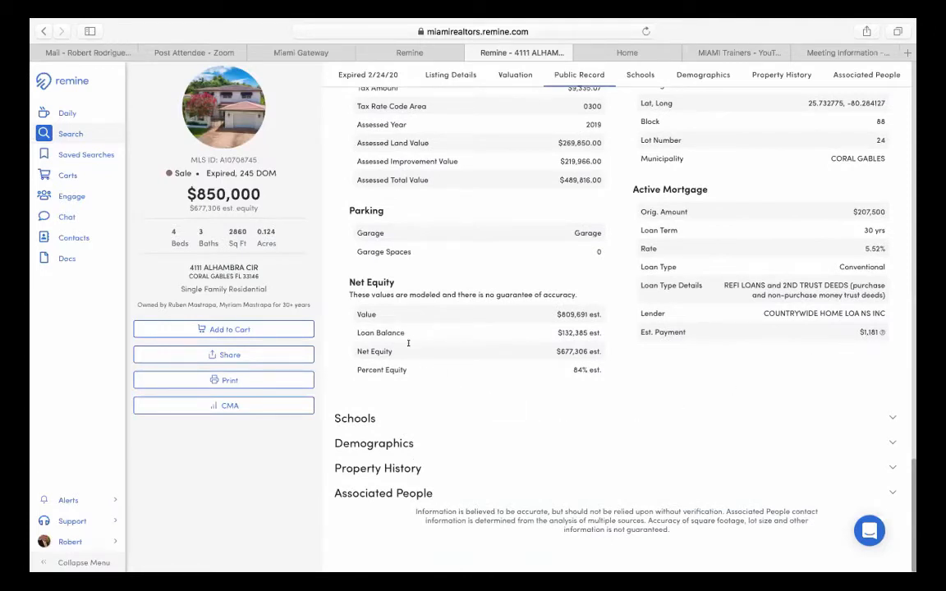
left_click_drag(351, 281, 391, 280)
left_click(369, 251)
left_click_drag(566, 324, 598, 324)
left_click_drag(556, 328, 610, 349)
scroll(610, 351, "up", 1)
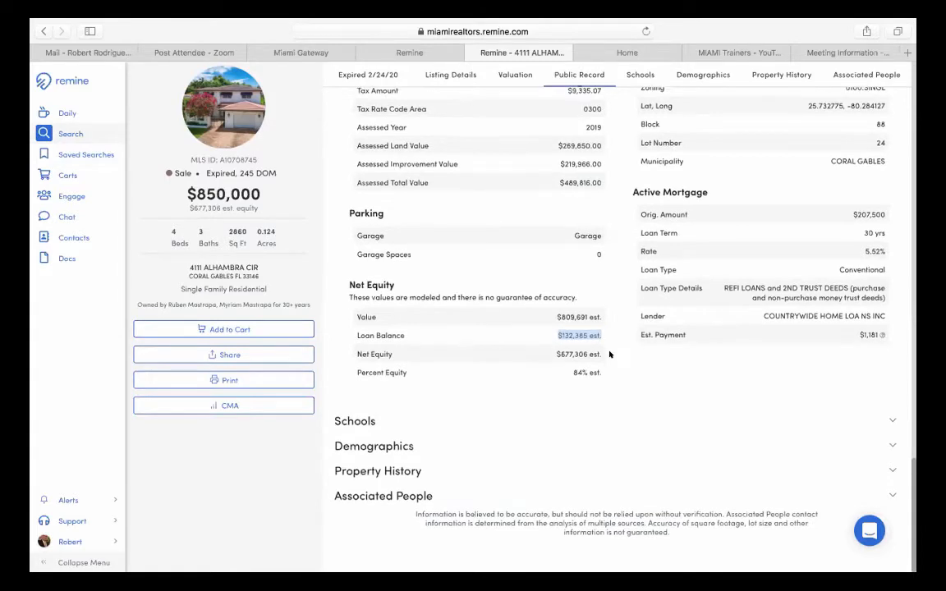
scroll(610, 354, "down", 1)
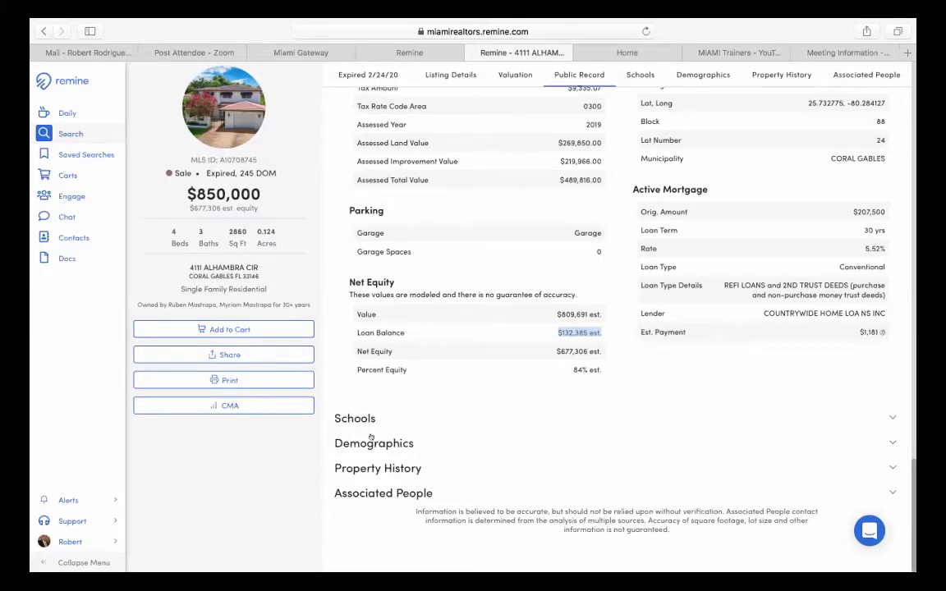
- Expand Associated People to review seven contacts with buy scores and DNC-flagged phone numbers
left_click(391, 491)
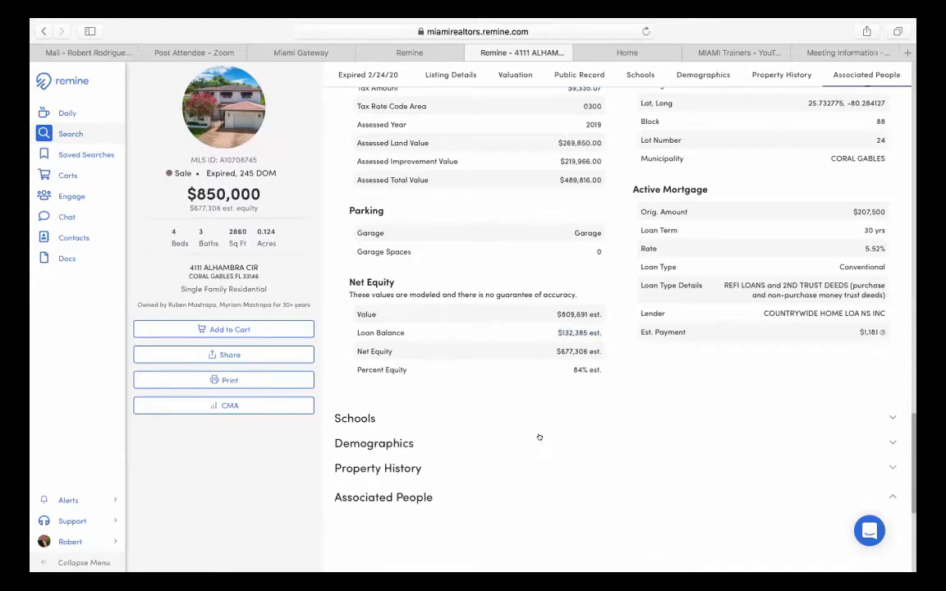
scroll(543, 435, "down", 5)
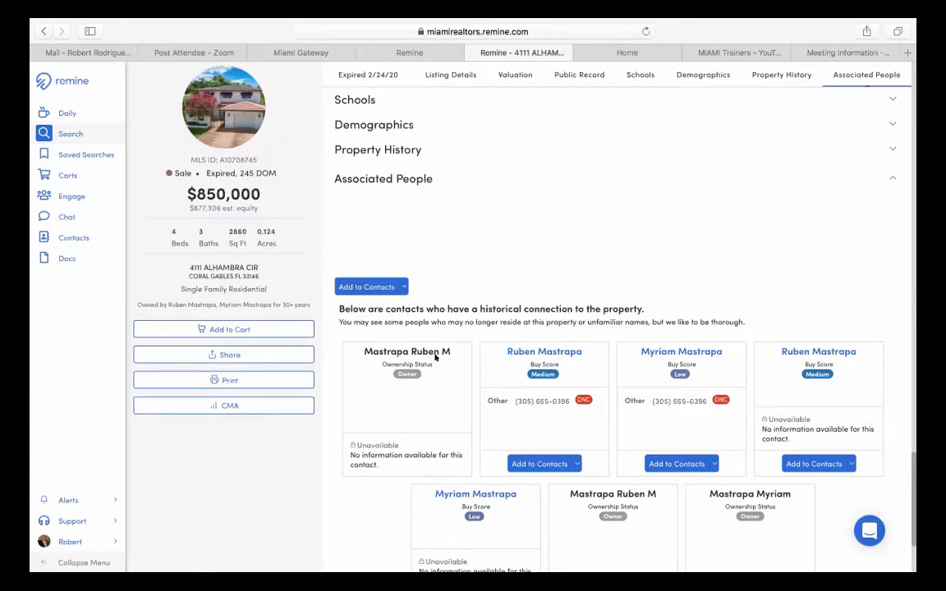
scroll(435, 356, "down", 2)
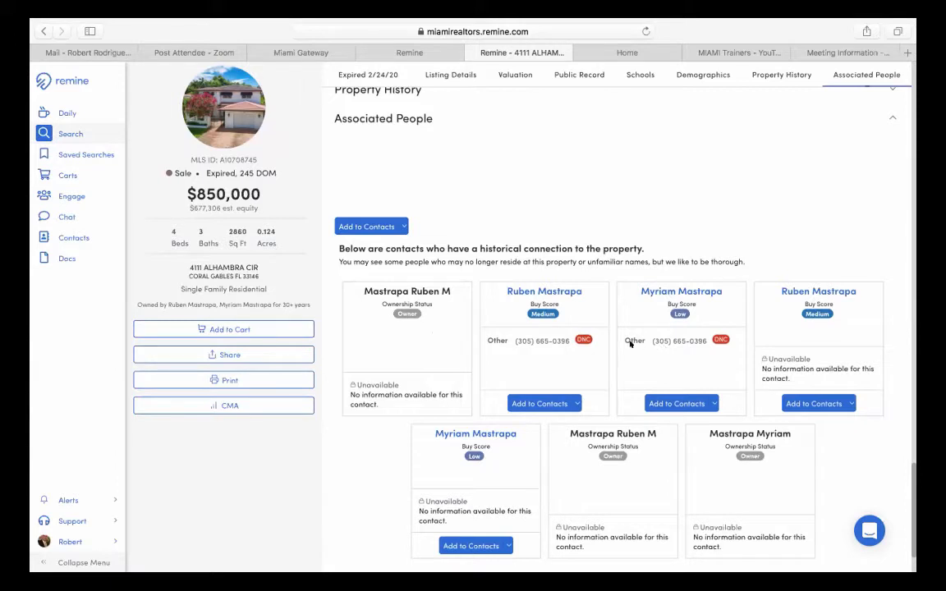
mouse_move(582, 339)
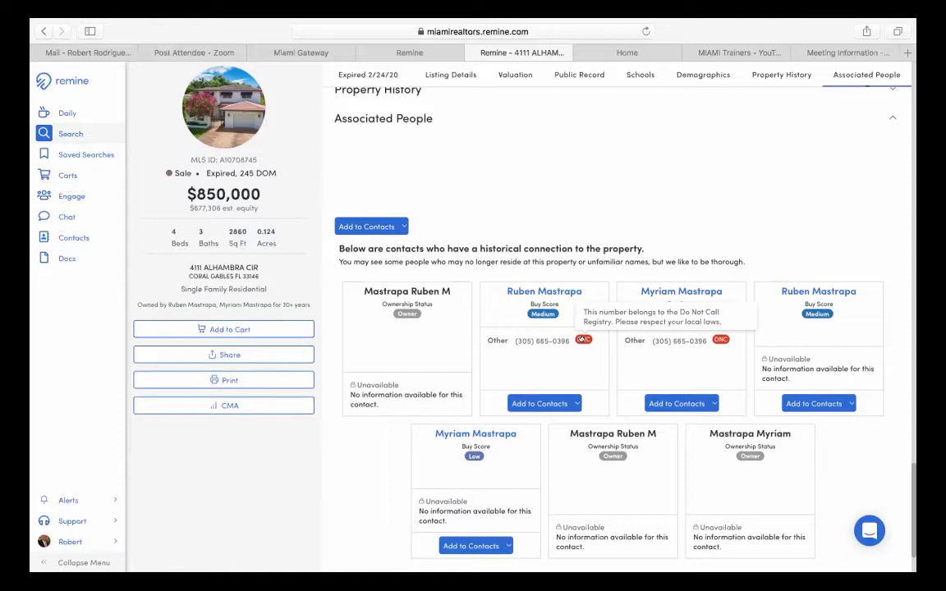
scroll(582, 340, "down", 2)
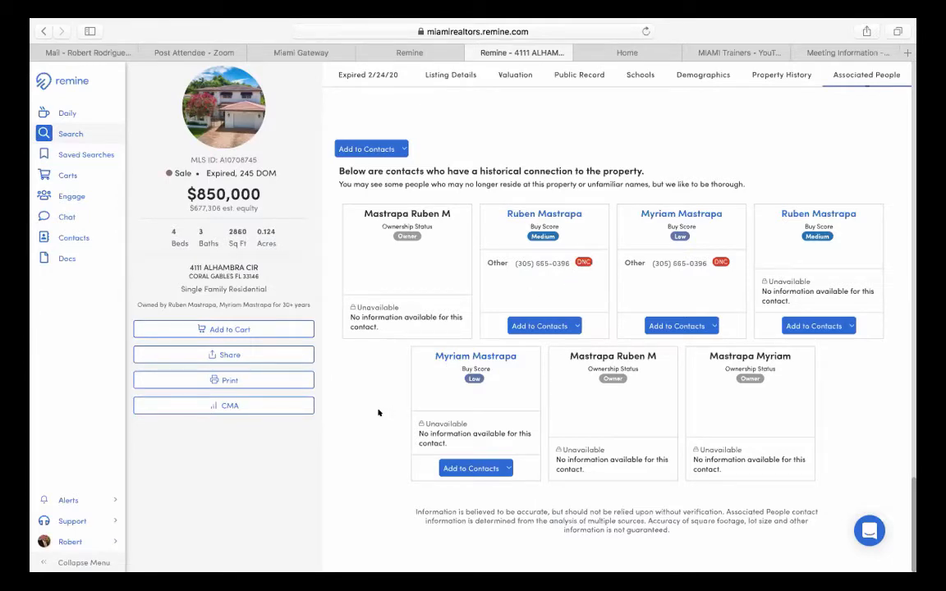
- Scroll back up past Valuation and Key Stats to the Listing Details remarks
scroll(379, 412, "up", 10)
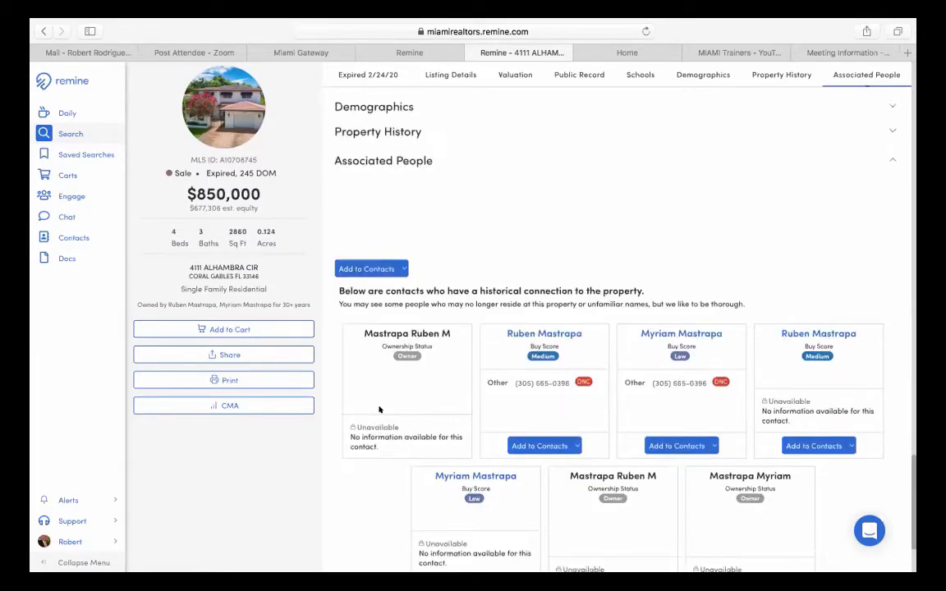
scroll(379, 408, "up", 10)
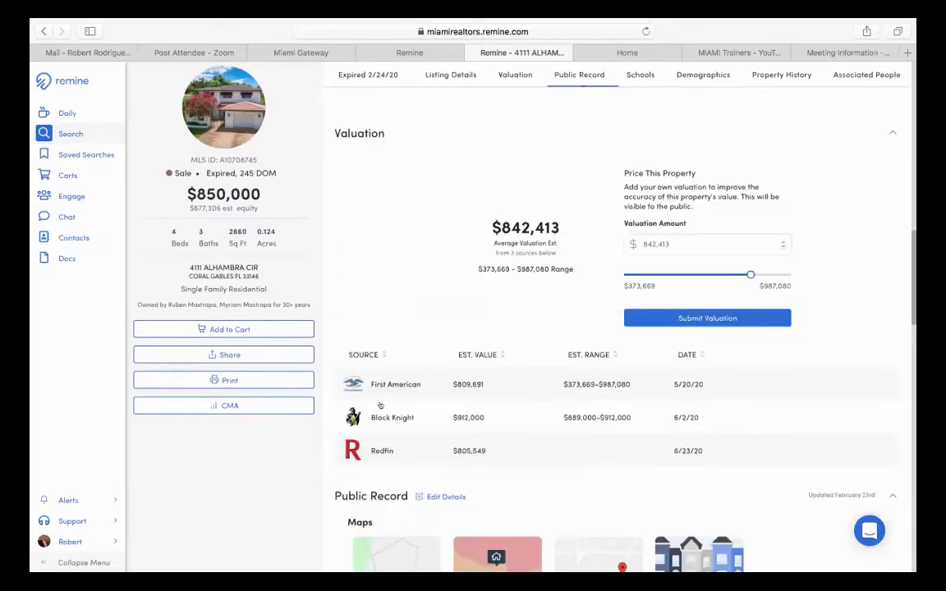
scroll(379, 405, "up", 15)
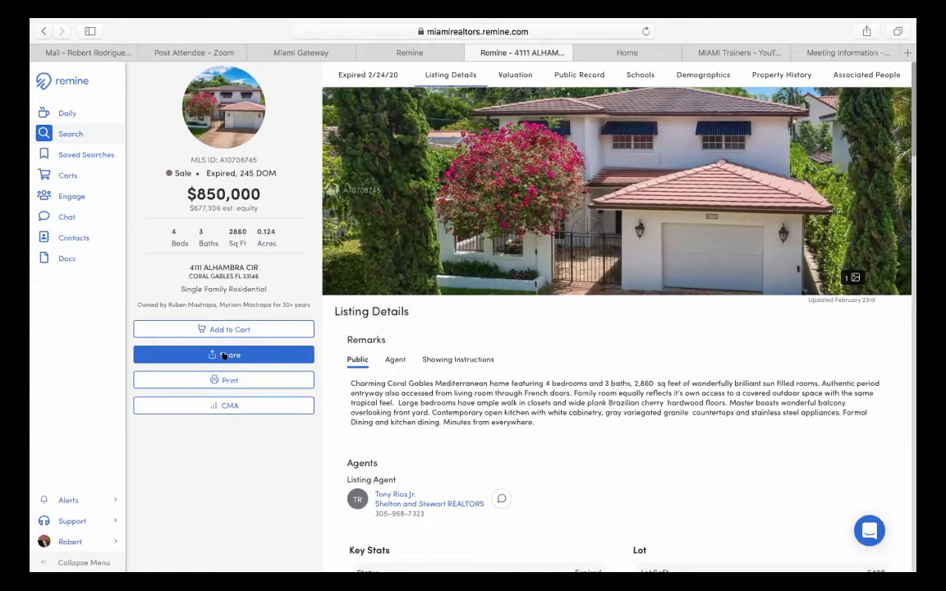
- Open and dismiss the Share dialog, then close the property tab to return to the map
left_click(224, 355)
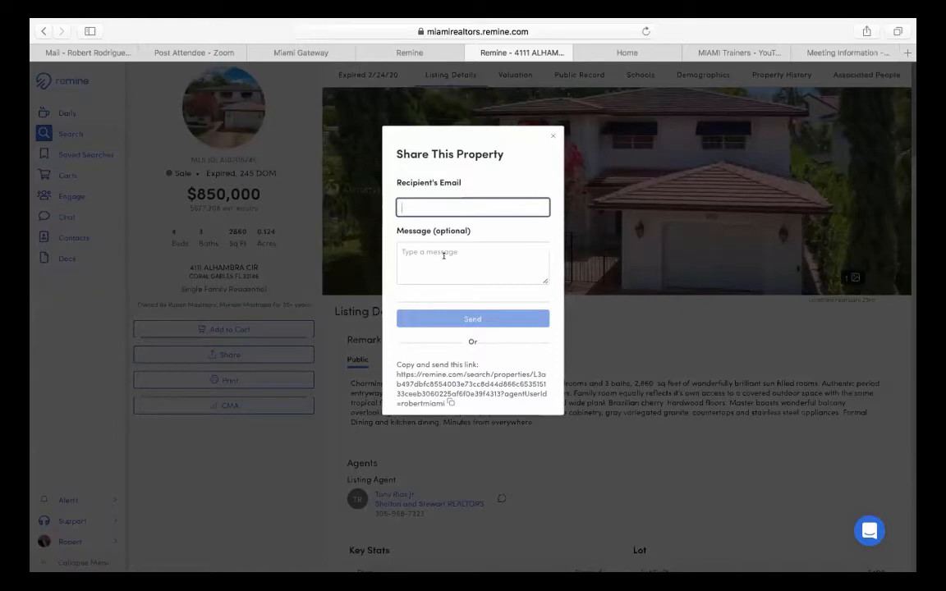
left_click(549, 130)
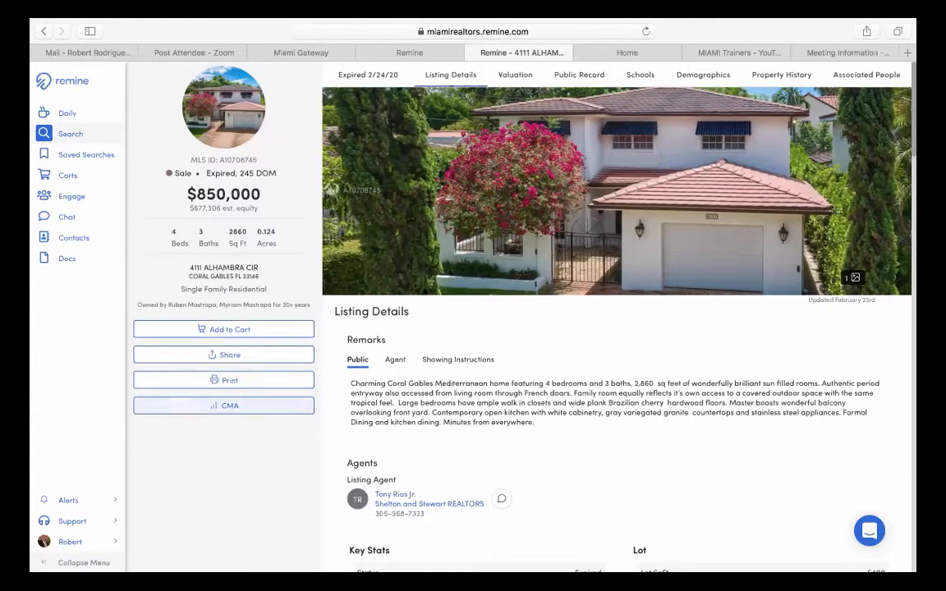
left_click(469, 53)
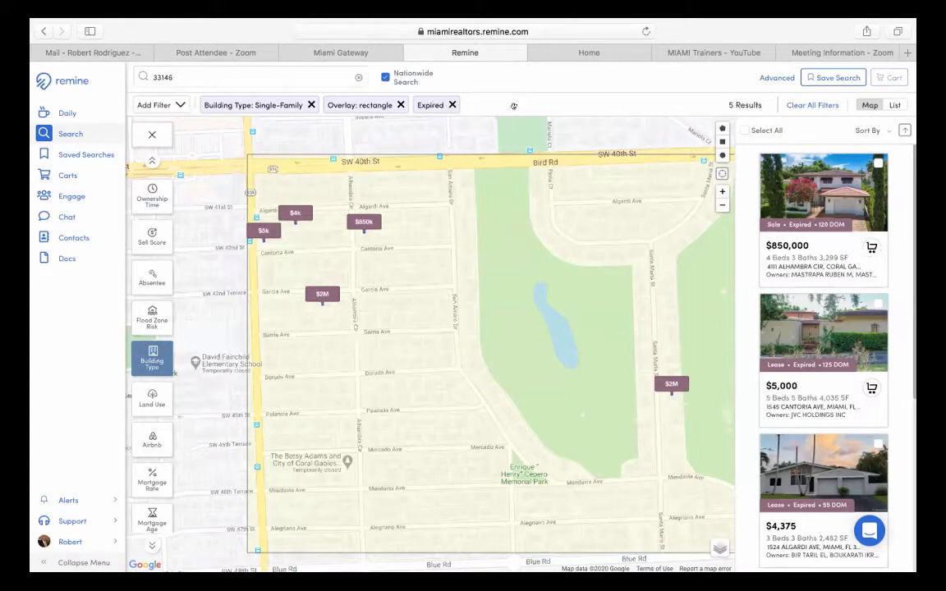
- Select all 5 results and add them to a new cart named 'expired 33146'
left_click(744, 130)
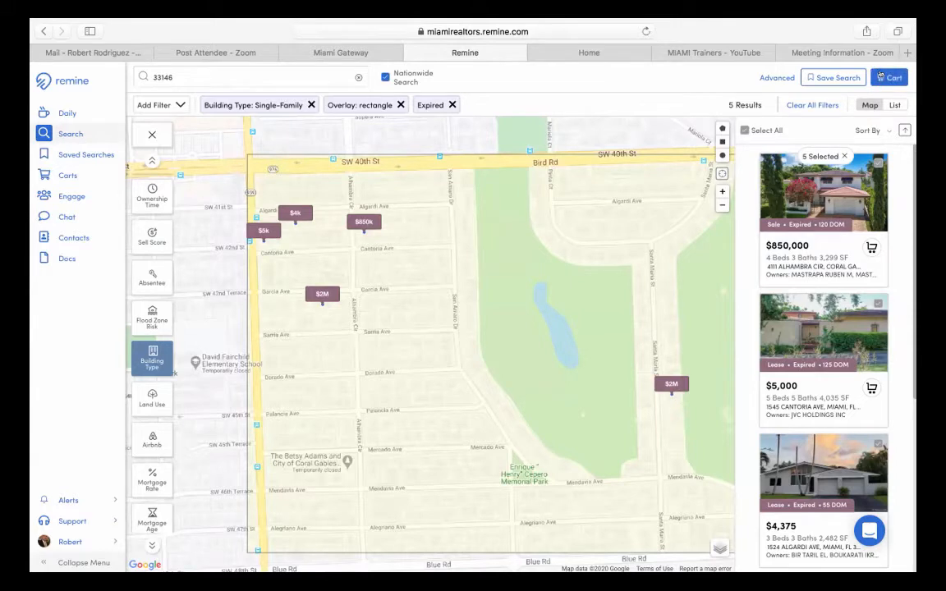
left_click(881, 74)
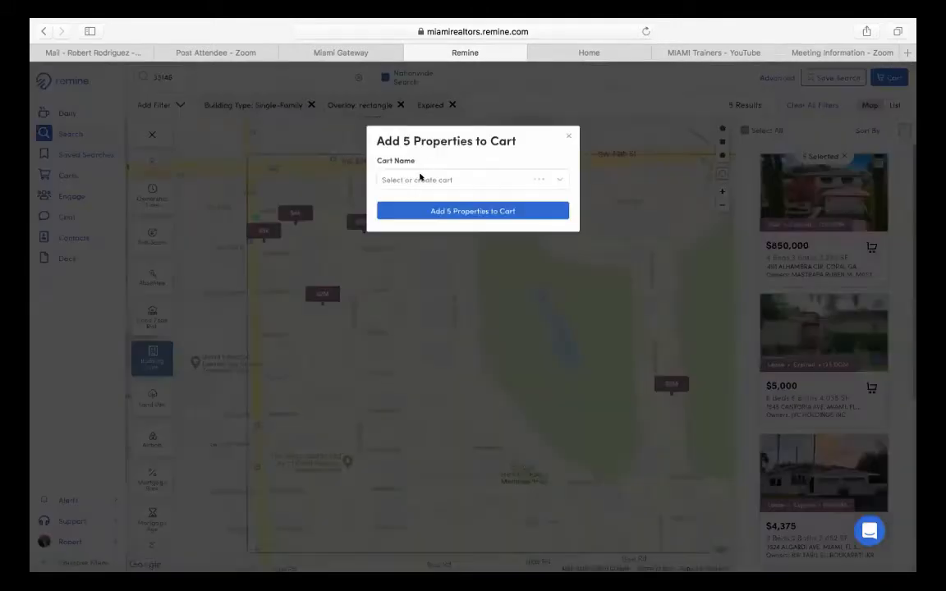
left_click(420, 178)
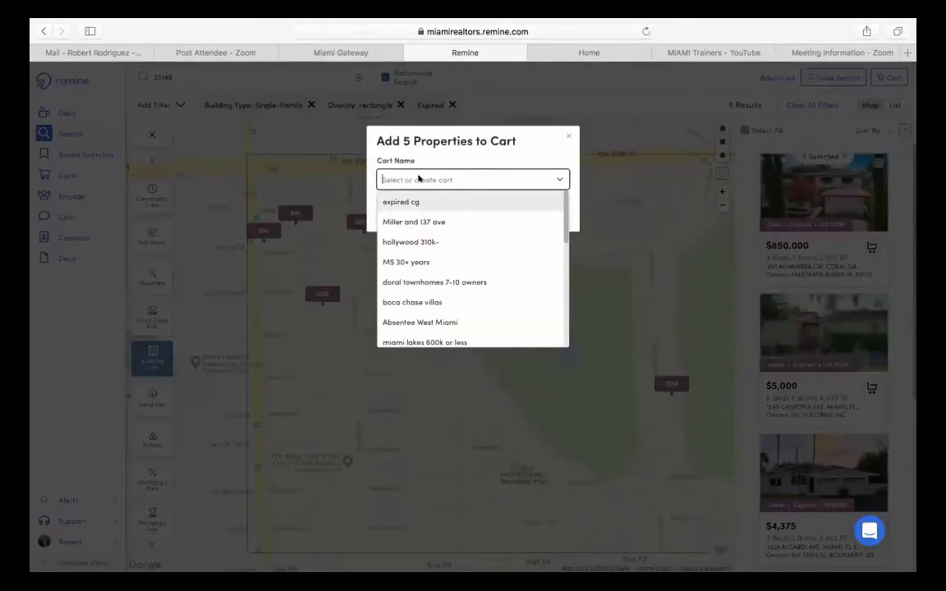
type("expire")
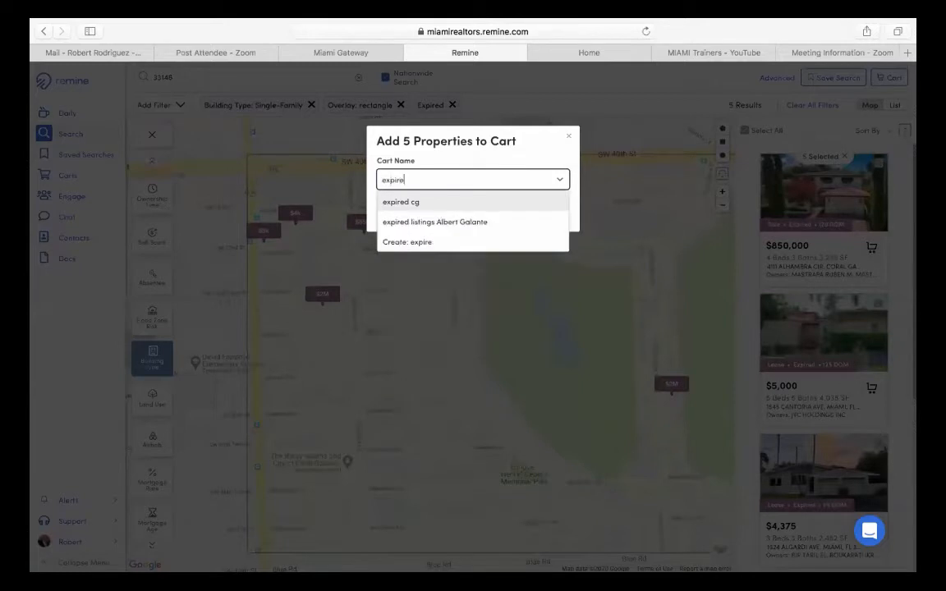
type("d 33146")
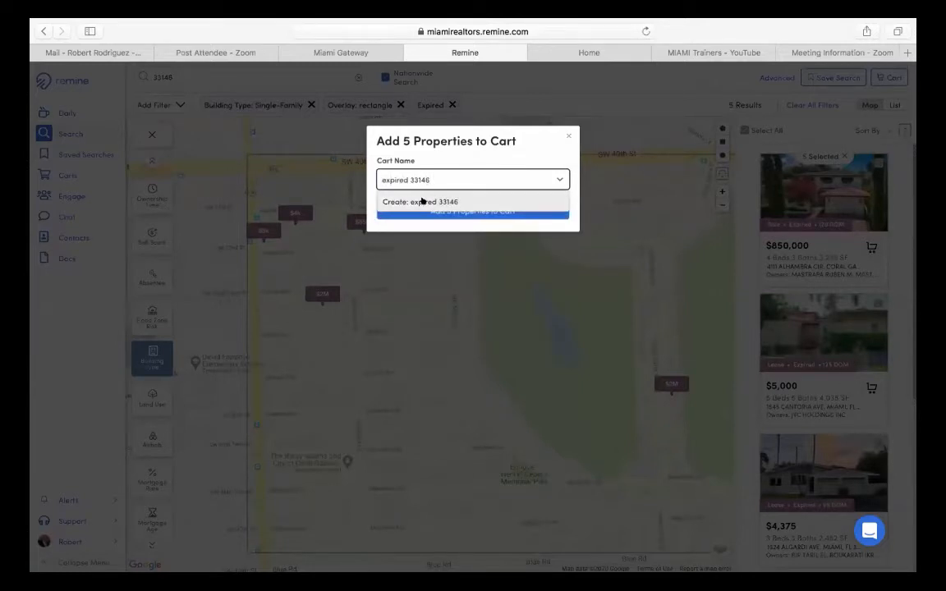
left_click(421, 202)
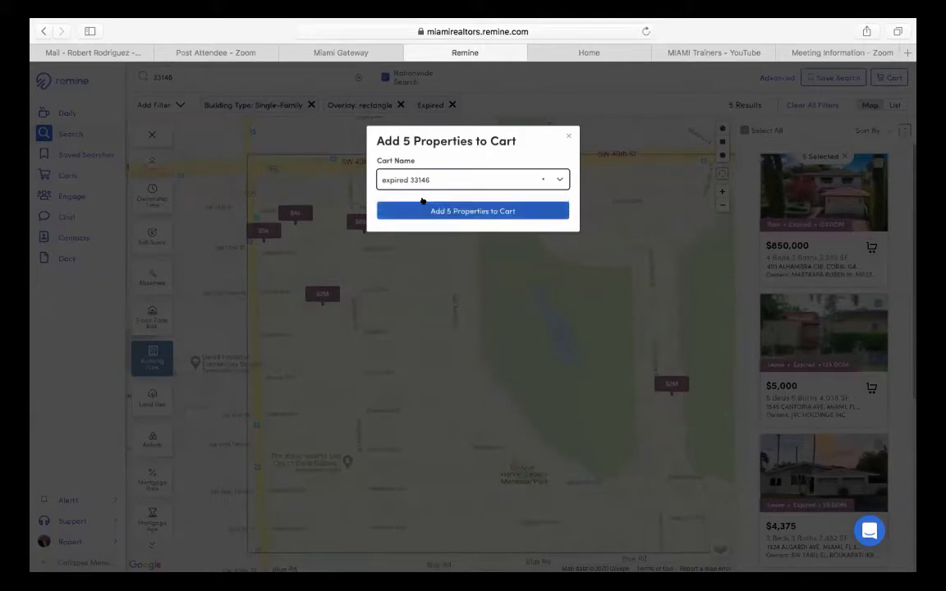
left_click(462, 212)
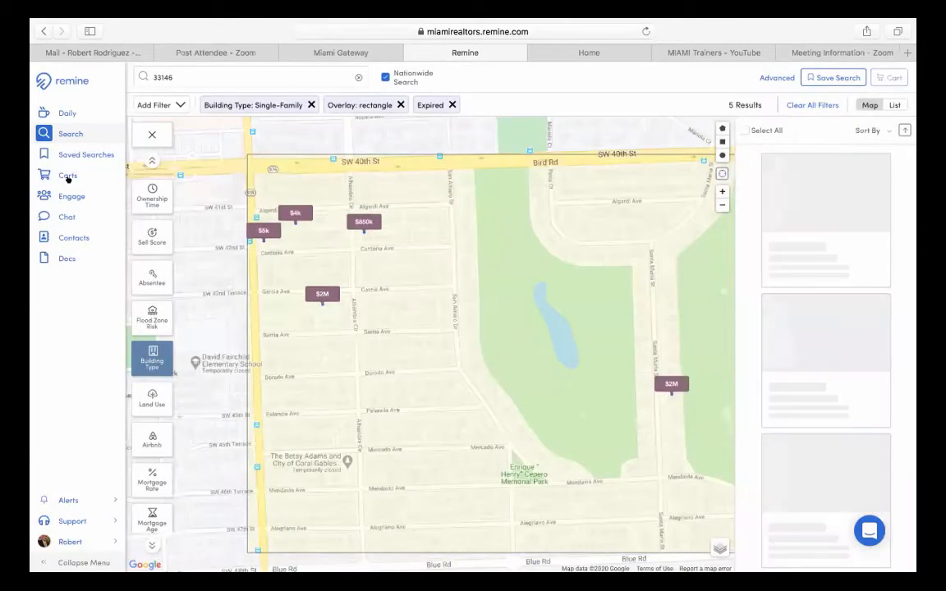
- Open the 'expired 33146' cart, select all five properties, and bring up Export CSV
left_click(71, 174)
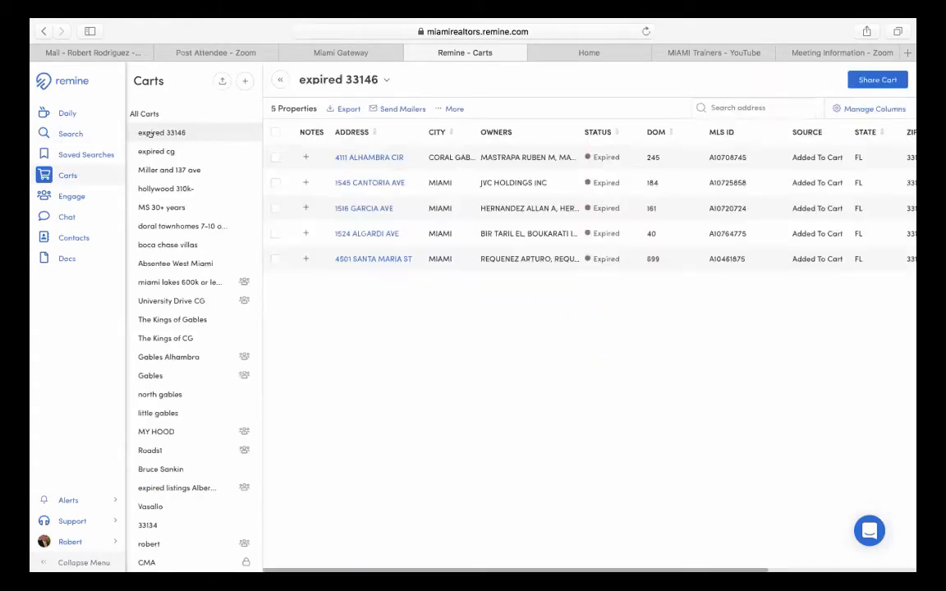
left_click(274, 130)
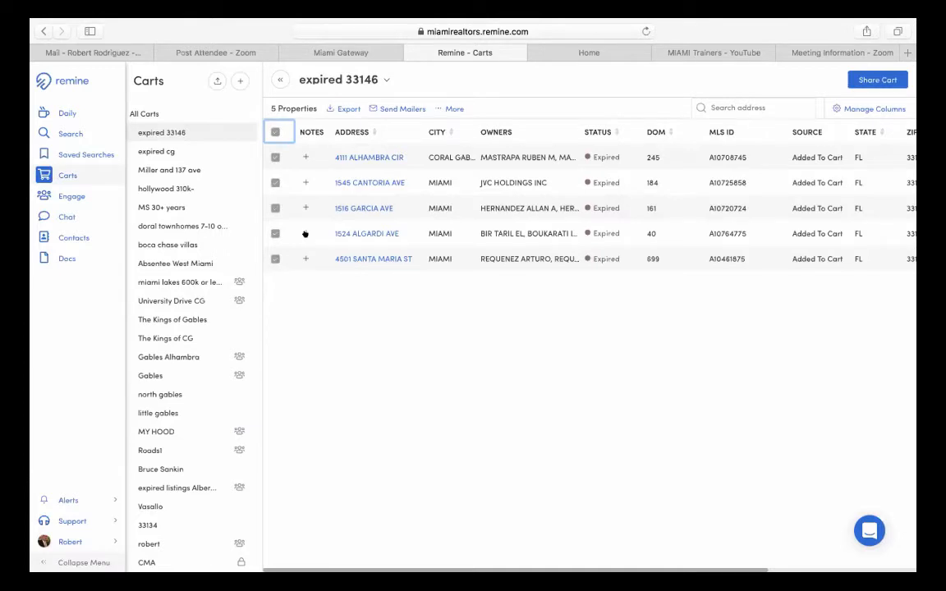
left_click(343, 107)
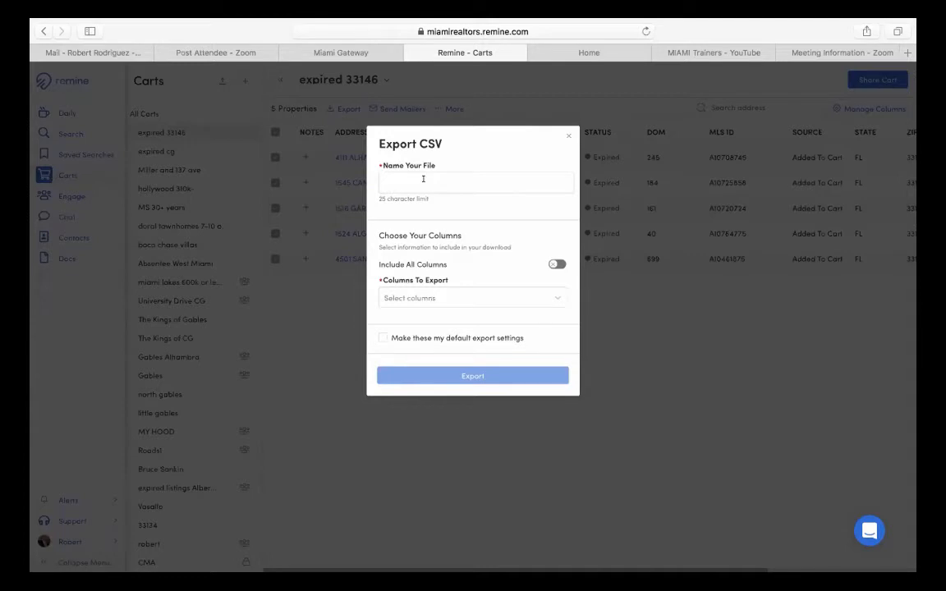
- Export the cart as CSV file '33146' with Include All Columns turned on
left_click(423, 179)
type("33146")
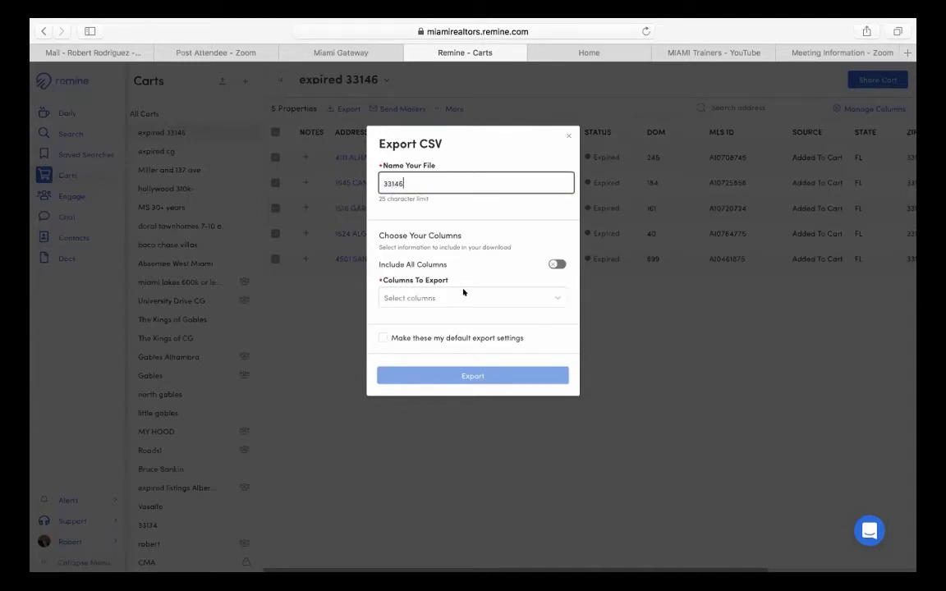
left_click(477, 214)
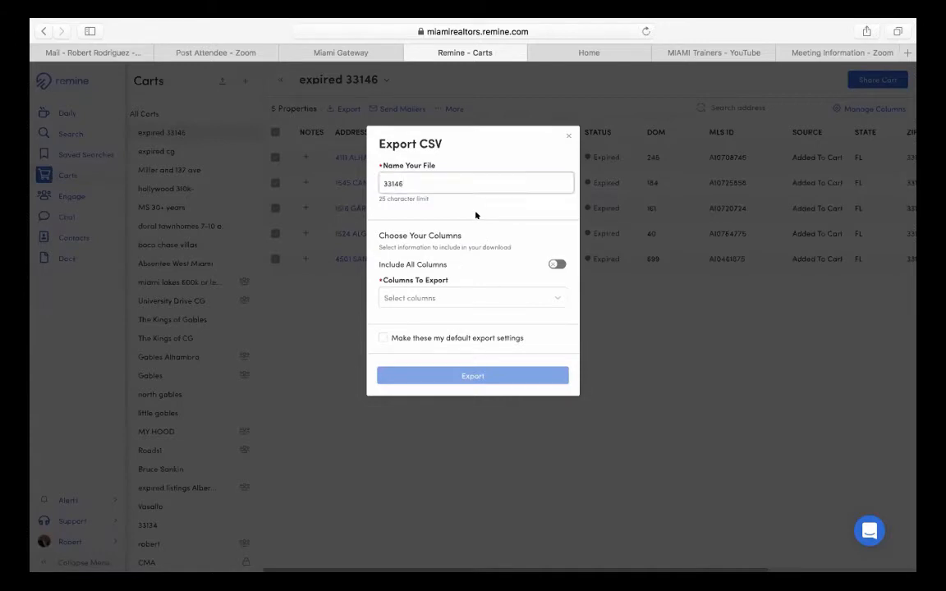
left_click(555, 263)
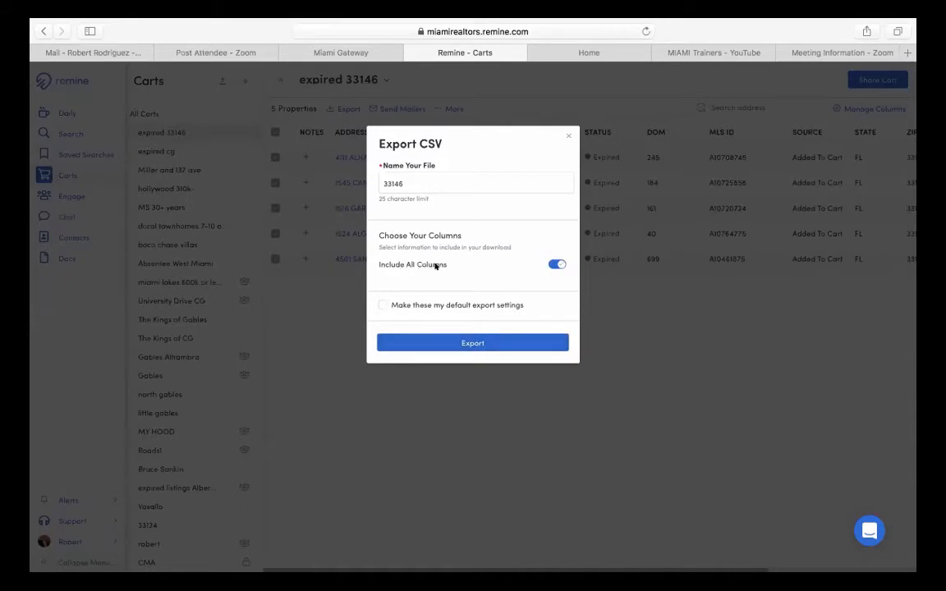
left_click(469, 342)
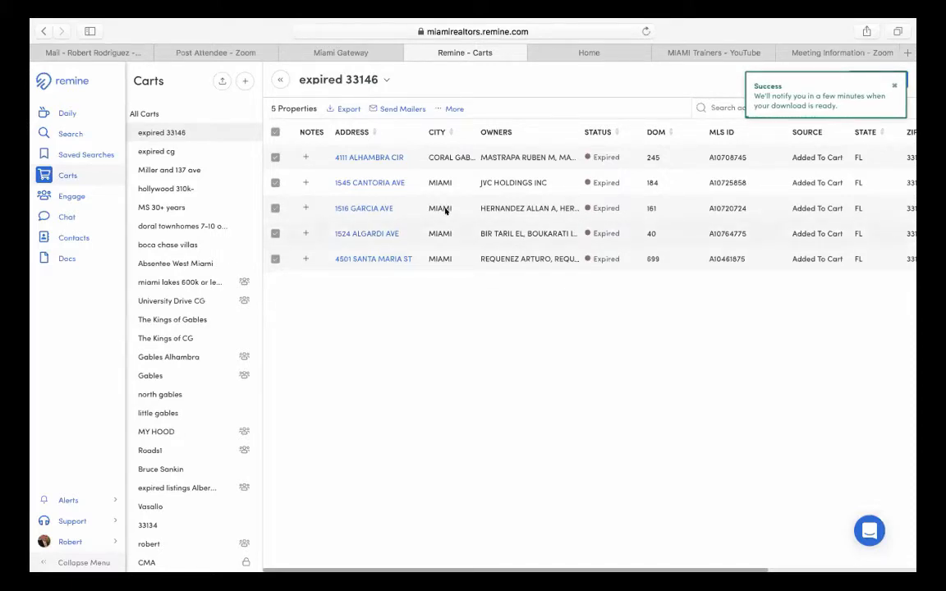
- Reopen Export CSV, review the available columns, and close it without exporting again
left_click(338, 108)
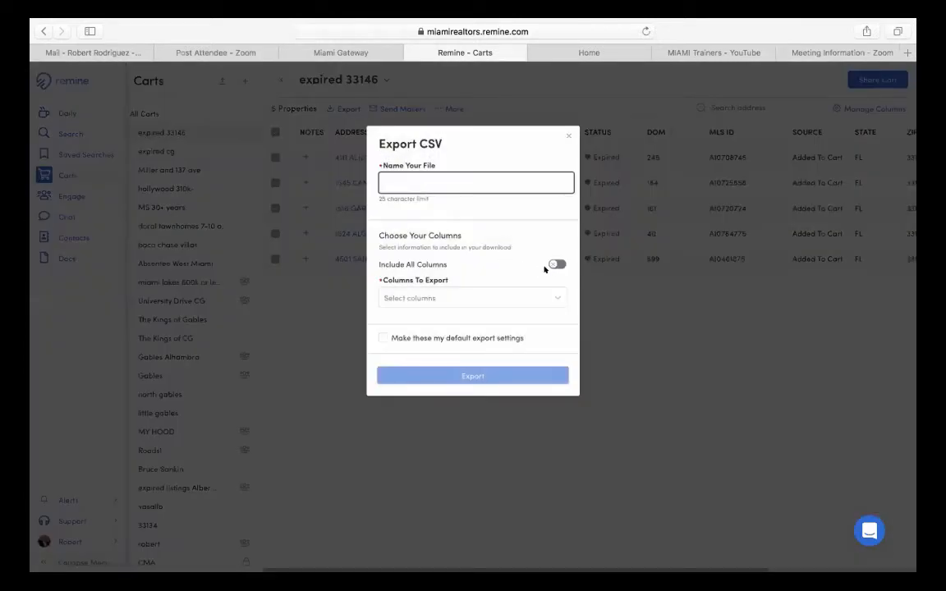
left_click(543, 301)
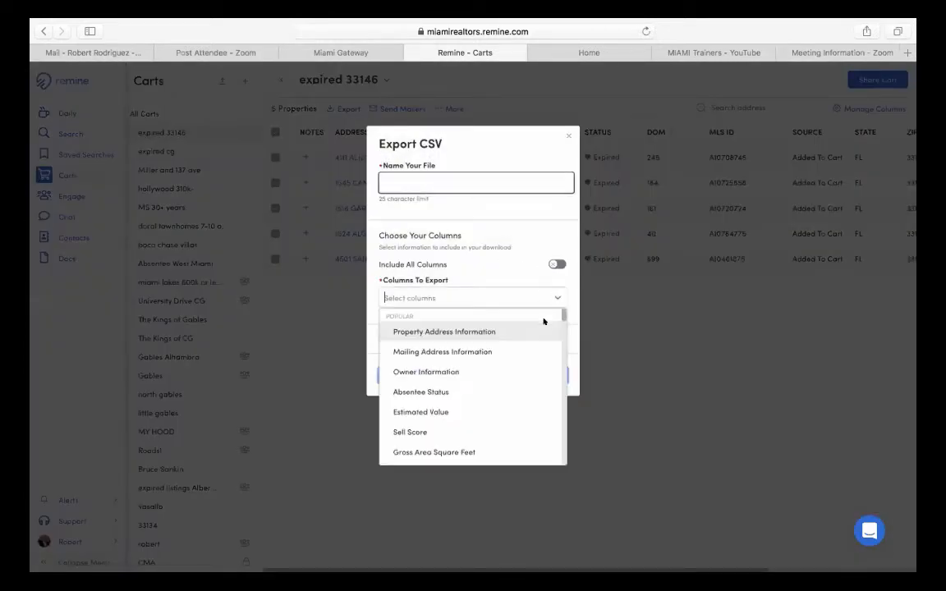
left_click(475, 267)
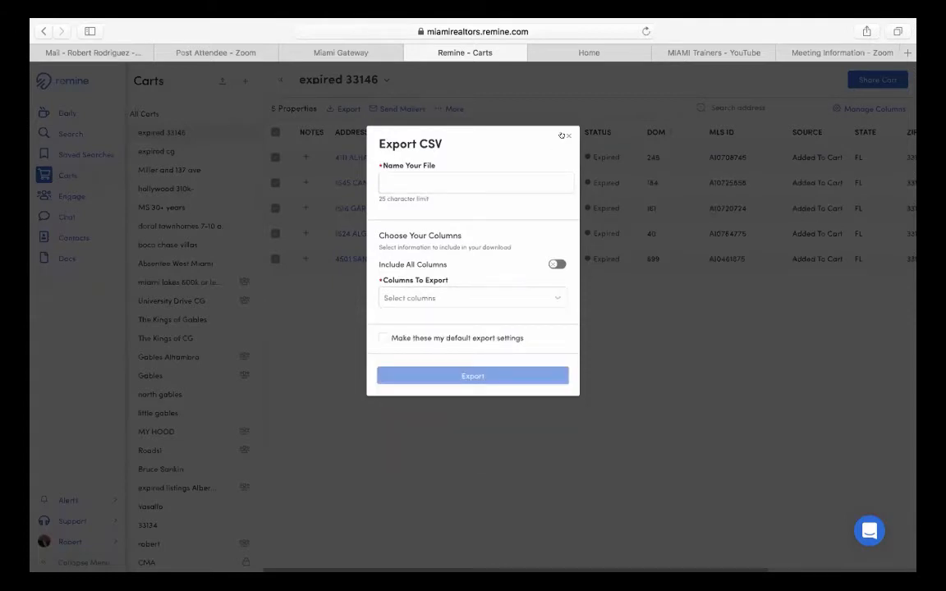
left_click(566, 135)
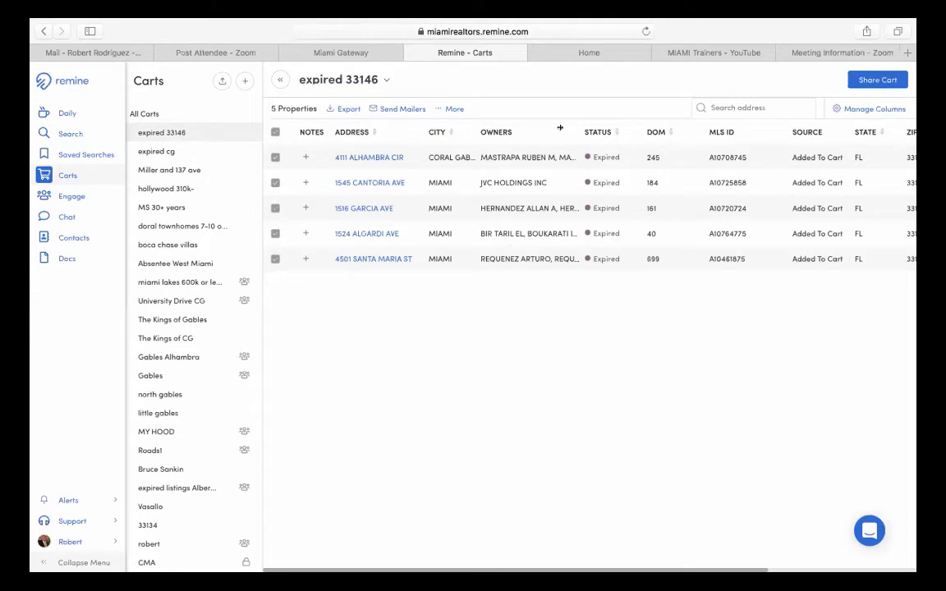
- Name the direct-mail campaign '33146' and submit the cart to the Rocket Print & Mail portal
left_click(377, 107)
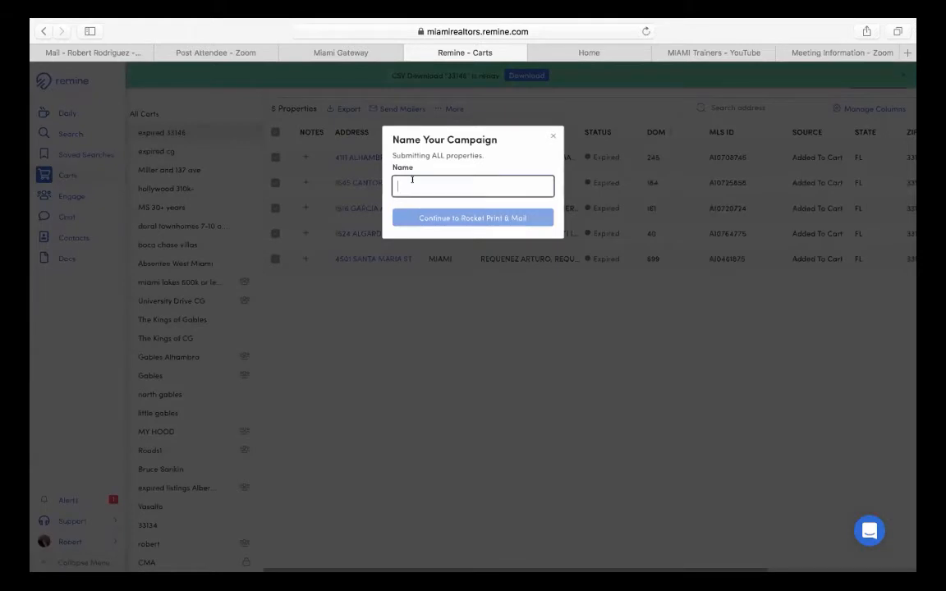
type("33146")
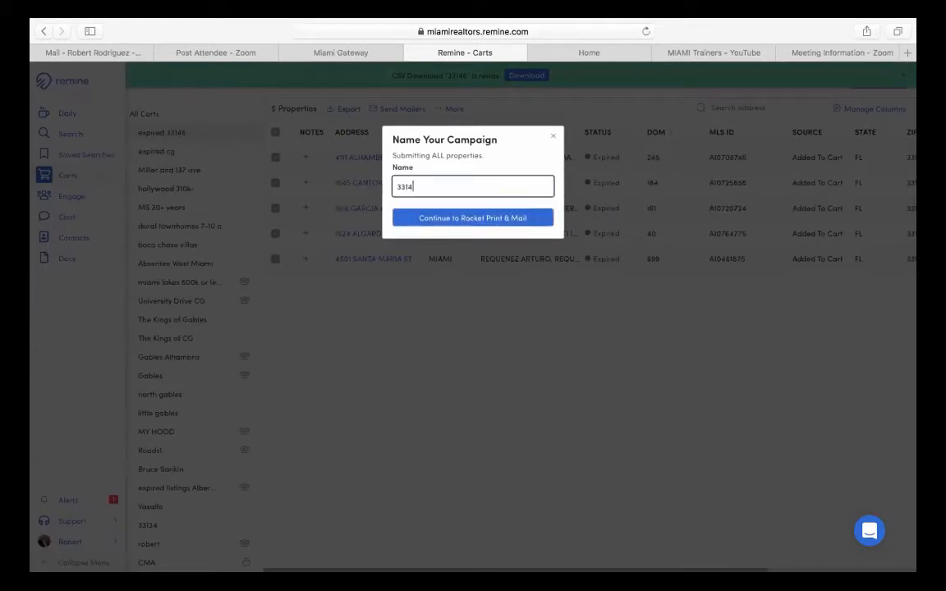
left_click(438, 216)
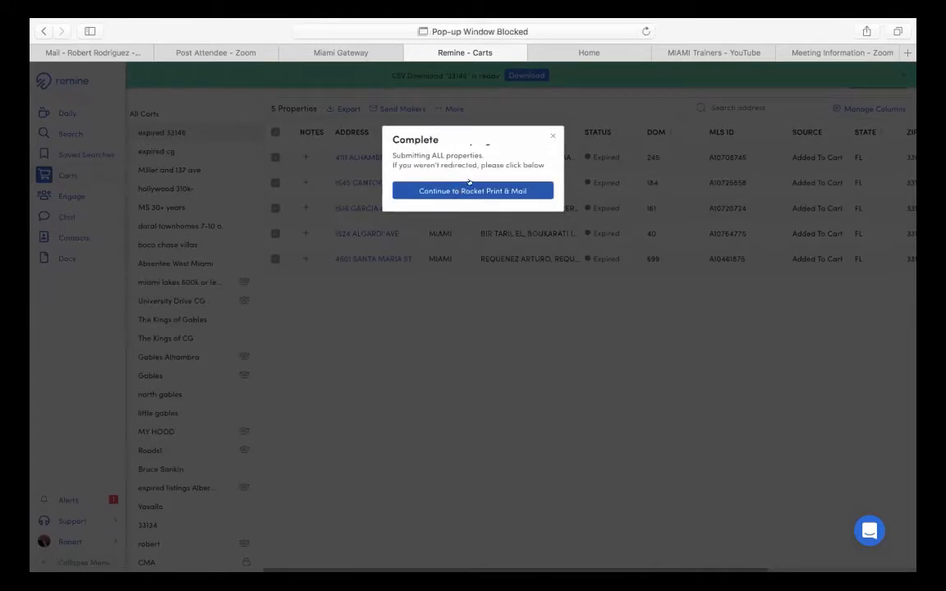
left_click(468, 190)
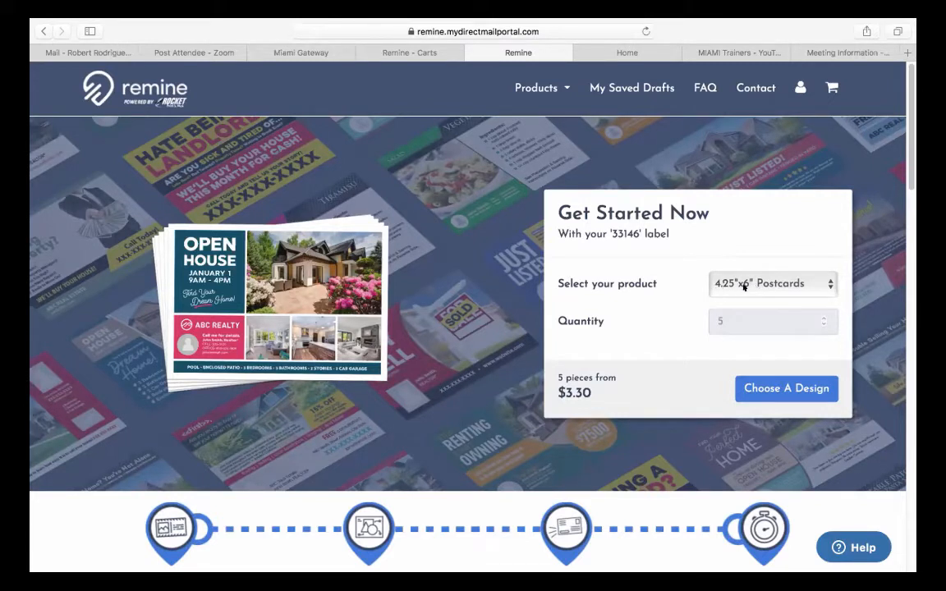
- Review the mailer product choices, keep postcards, and close the Direct Mail Portal tab
left_click(744, 286)
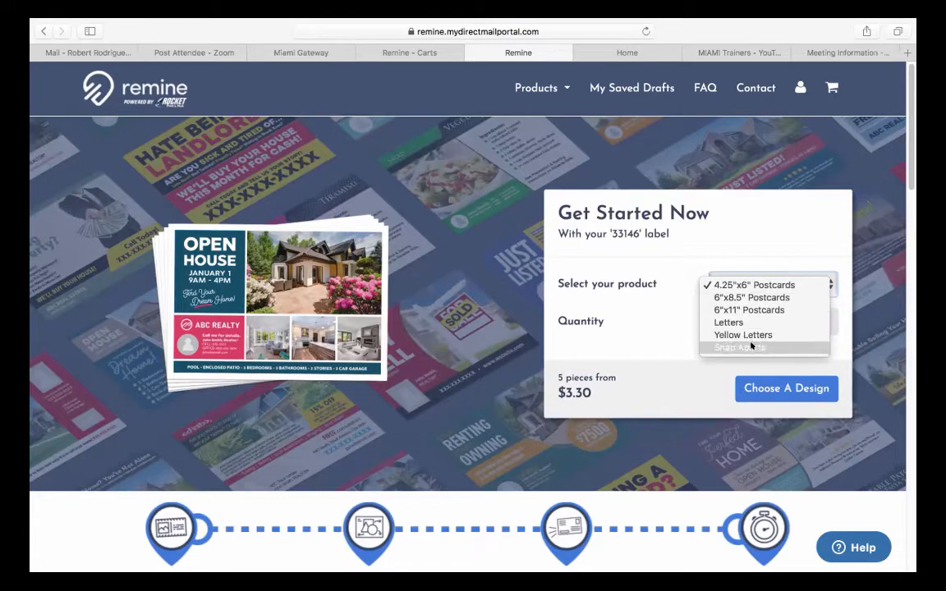
left_click(657, 337)
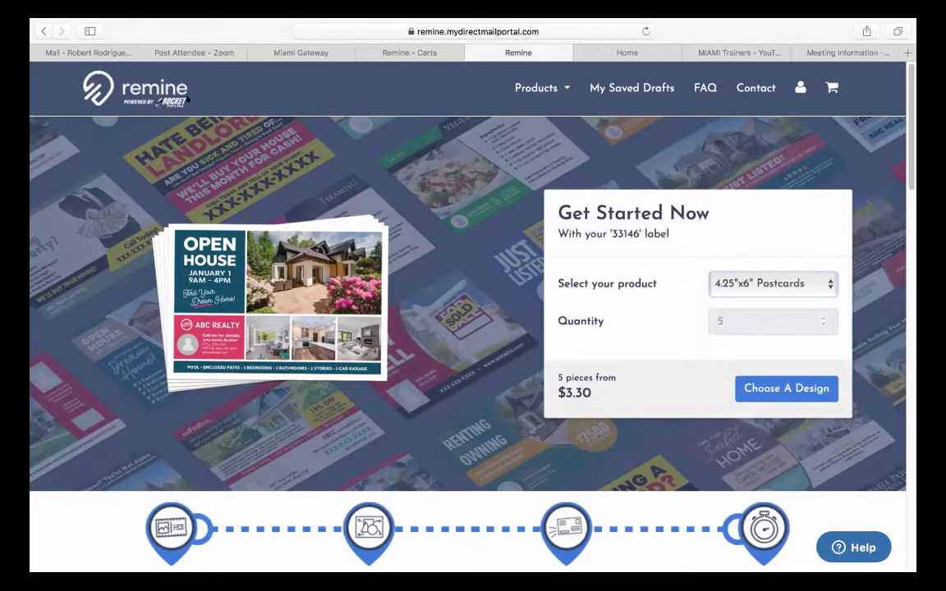
left_click(471, 52)
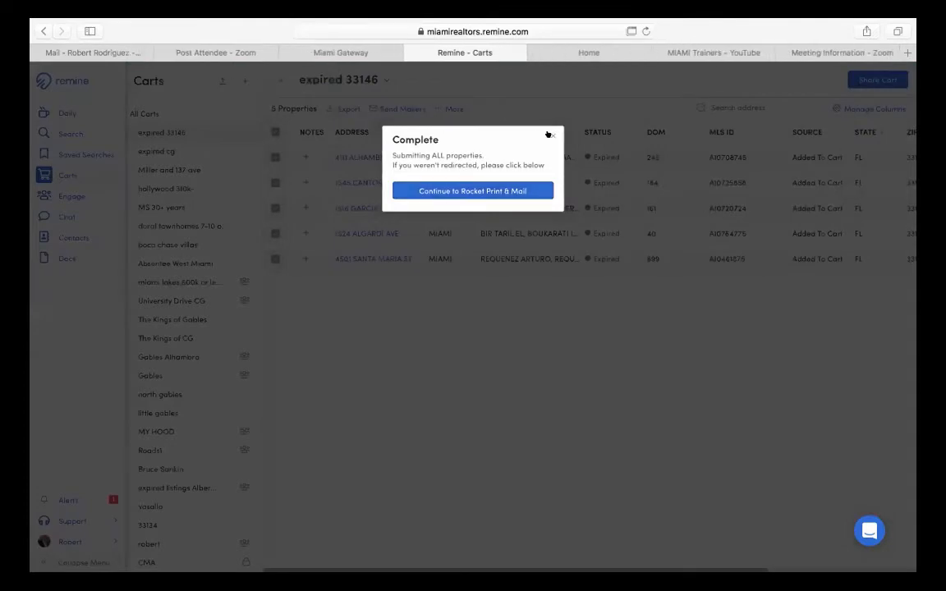
- Dismiss the Complete dialog and address mailing labels to property owners at their mailing addresses
left_click(552, 135)
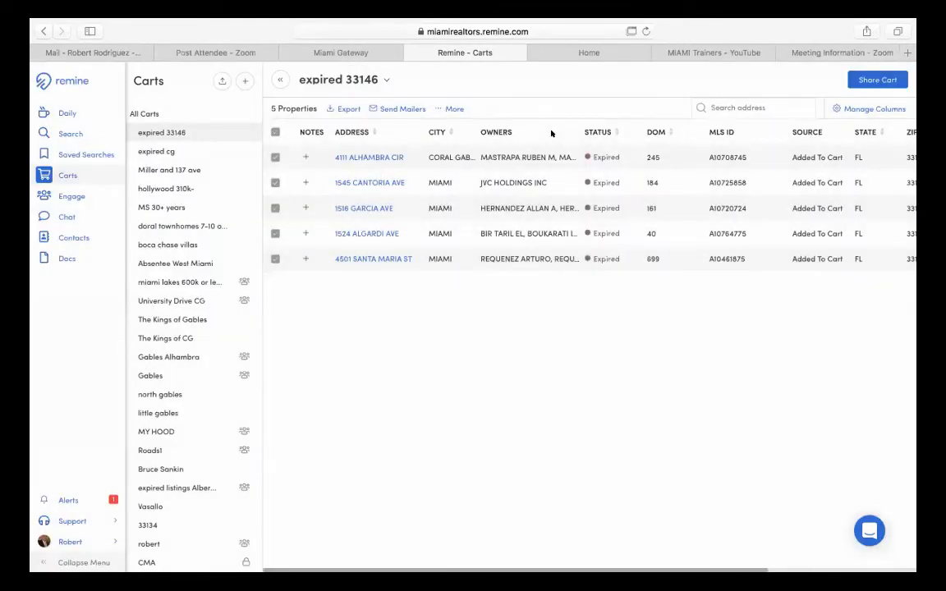
left_click(450, 108)
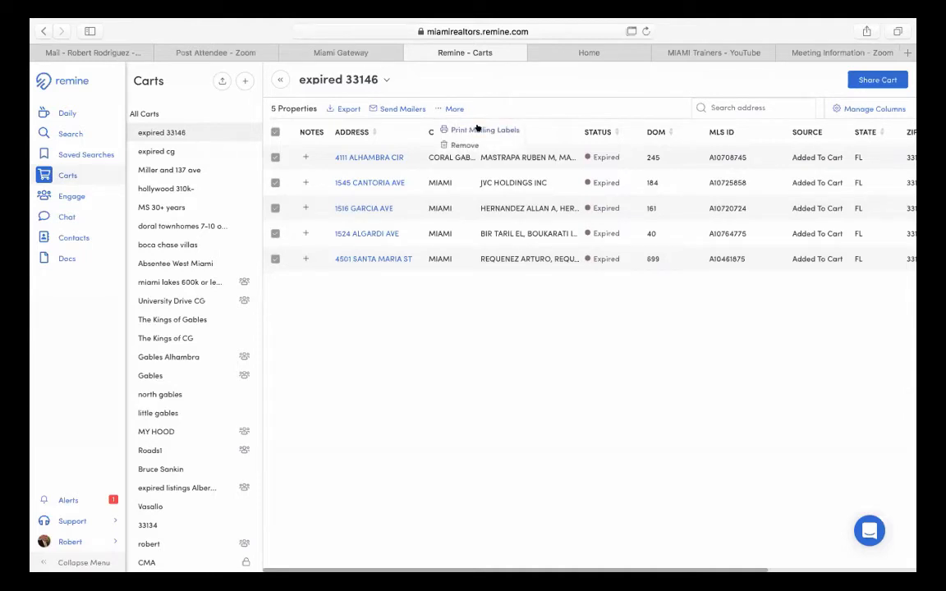
left_click(480, 130)
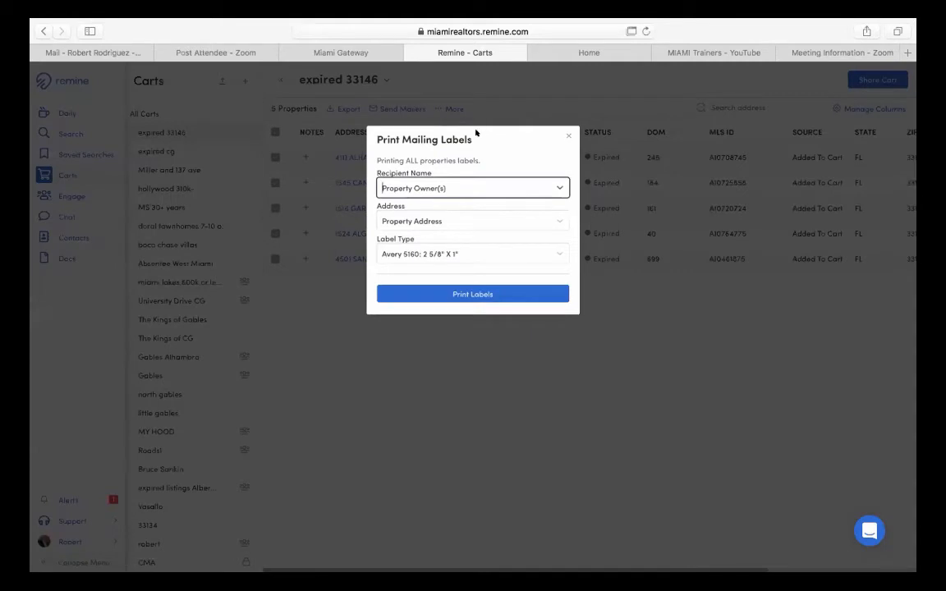
left_click(424, 189)
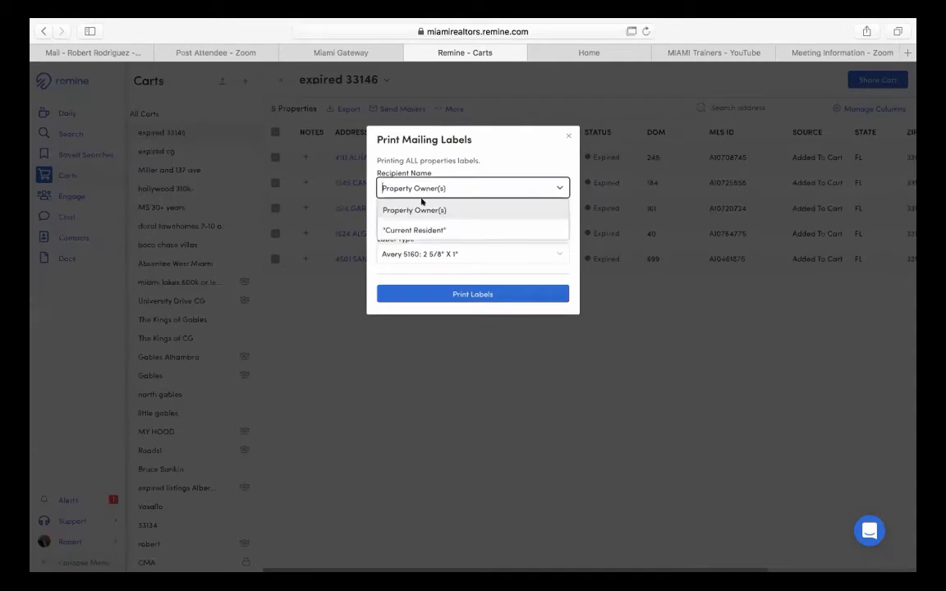
left_click(421, 231)
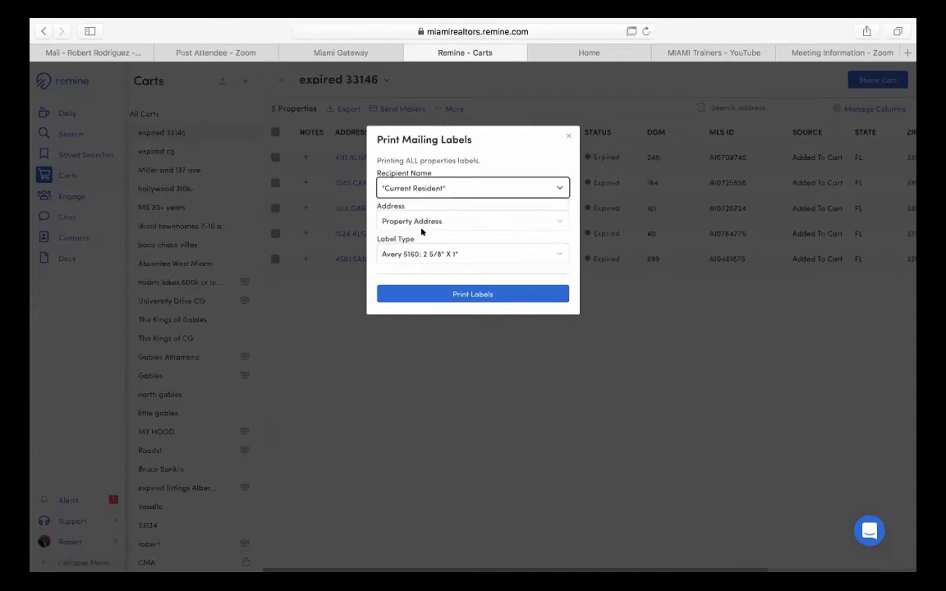
left_click(420, 193)
left_click(422, 211)
left_click(411, 222)
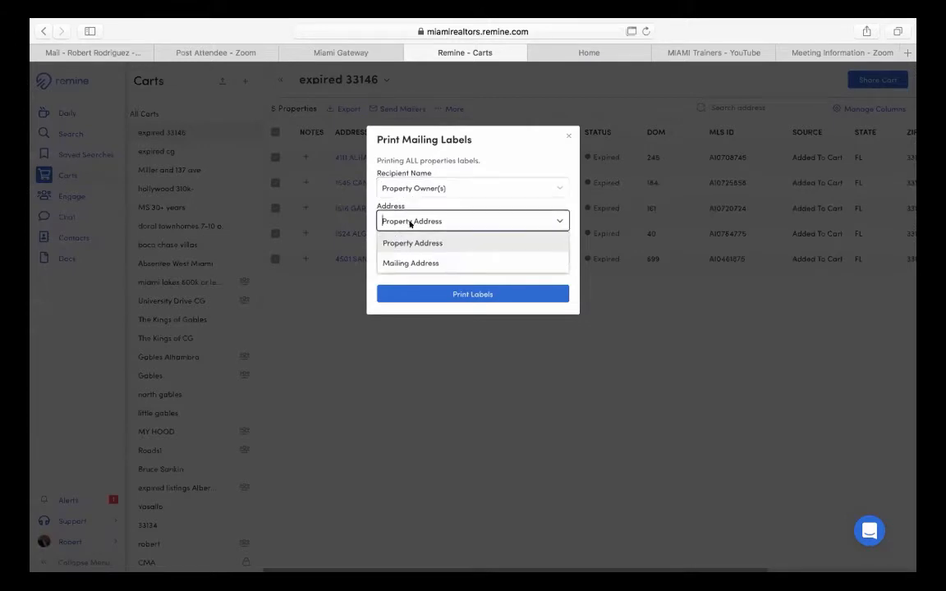
left_click(403, 264)
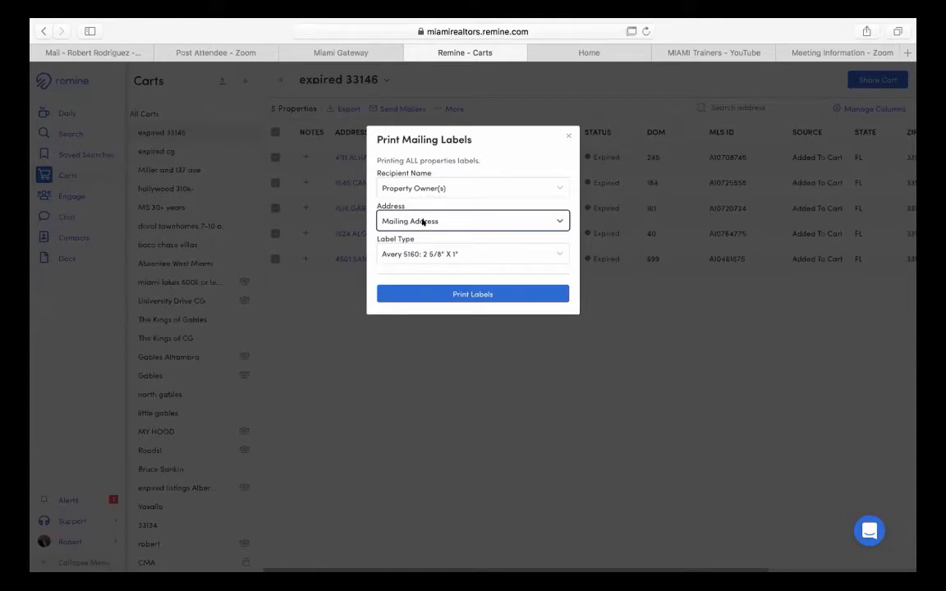
- Switch the labels to Current Resident at the property address, then close without printing
left_click(431, 188)
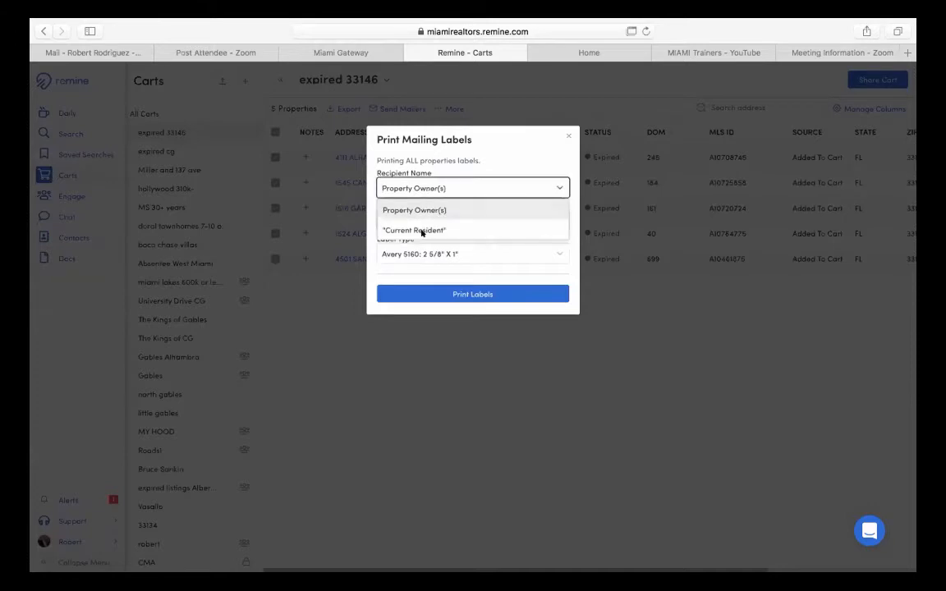
left_click(423, 228)
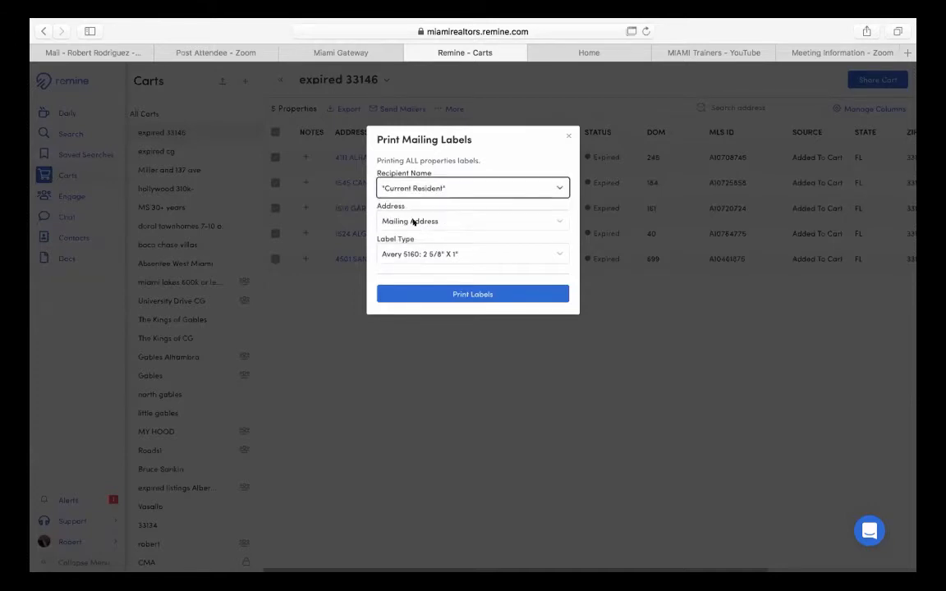
left_click(413, 222)
left_click(410, 243)
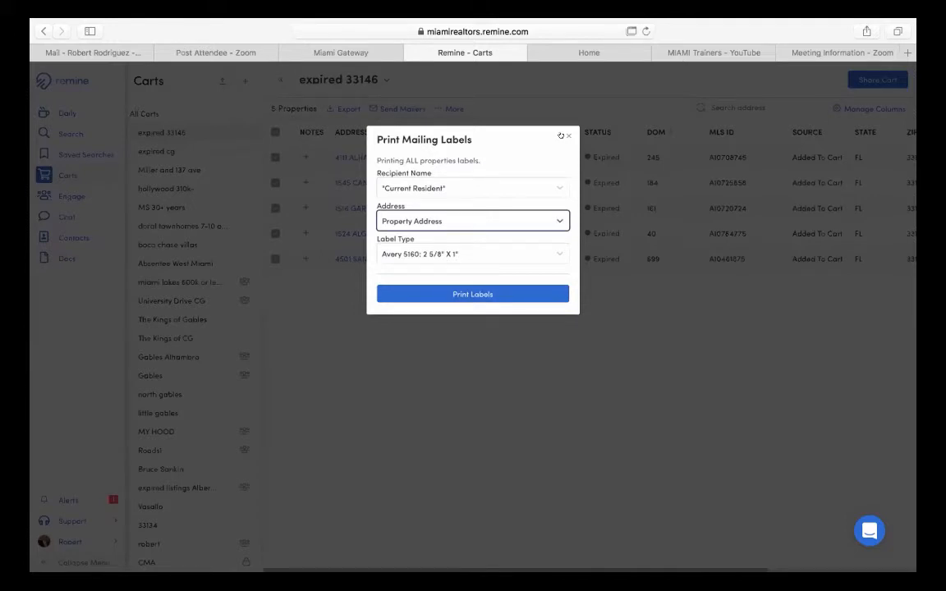
left_click(568, 136)
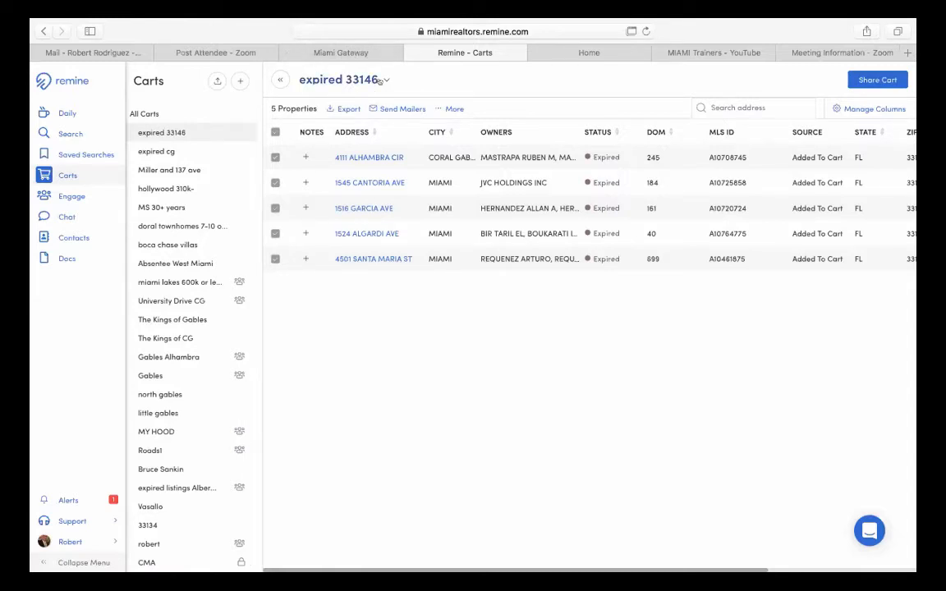
left_click(383, 79)
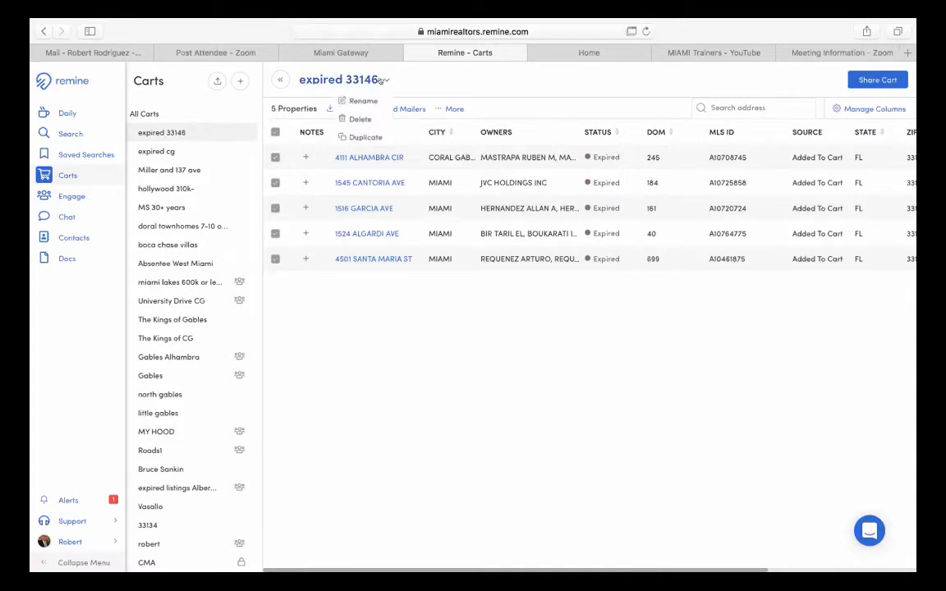
- Delete the expired 33146 cart, confirming with the word DELETE
left_click(356, 120)
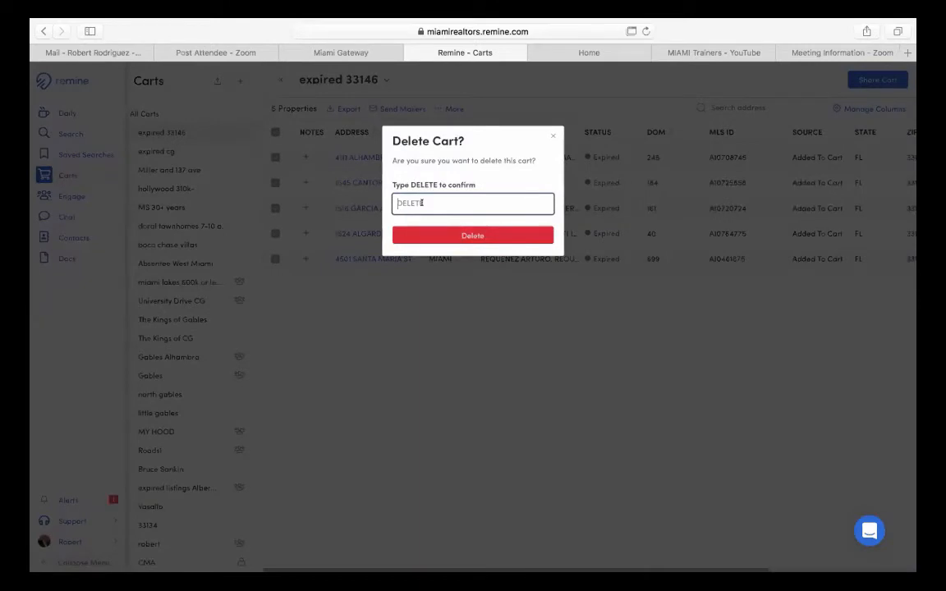
type("DELETE")
left_click(468, 235)
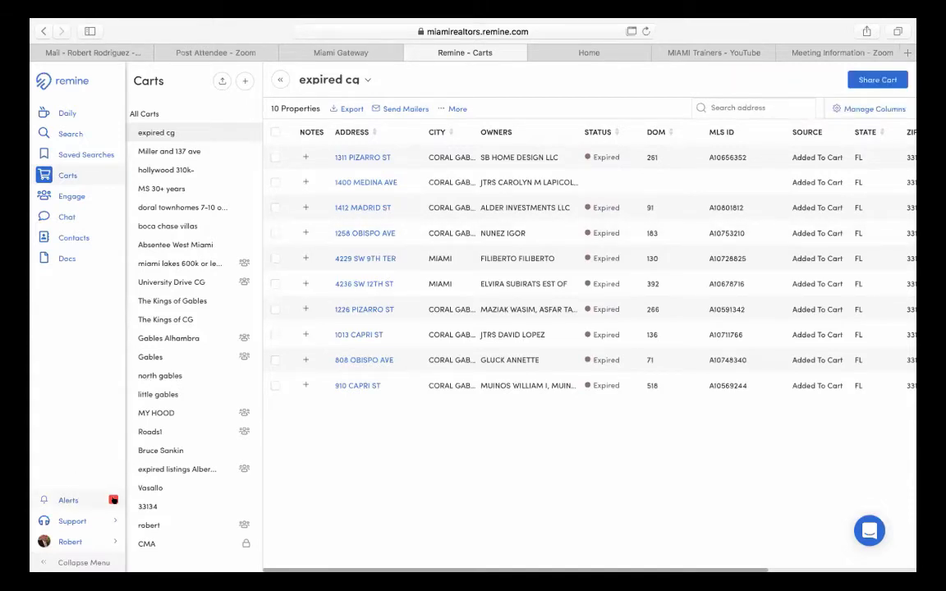
- Download the 33146 CSV export from Alerts and open 33146.csv from Safari's downloads
left_click(71, 501)
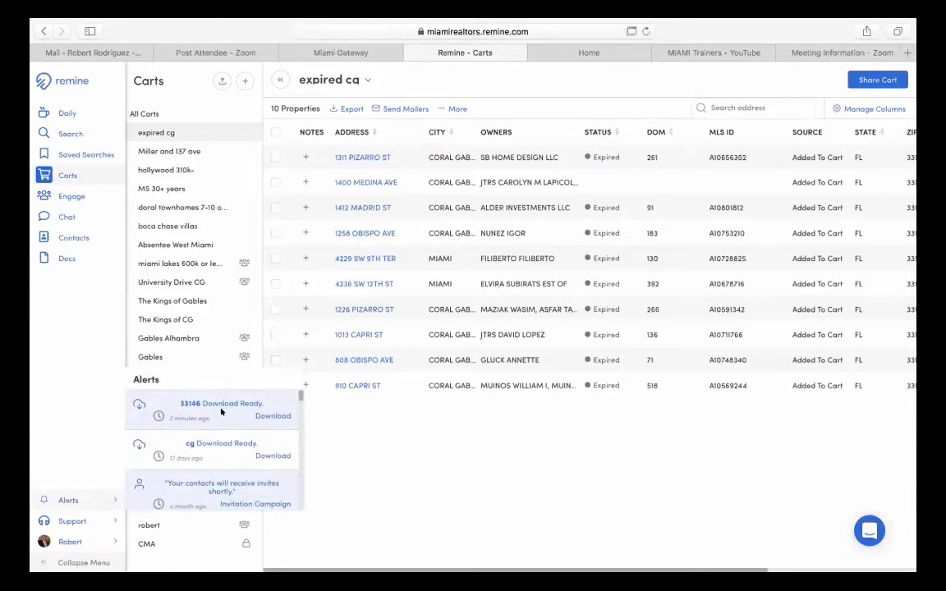
left_click(264, 414)
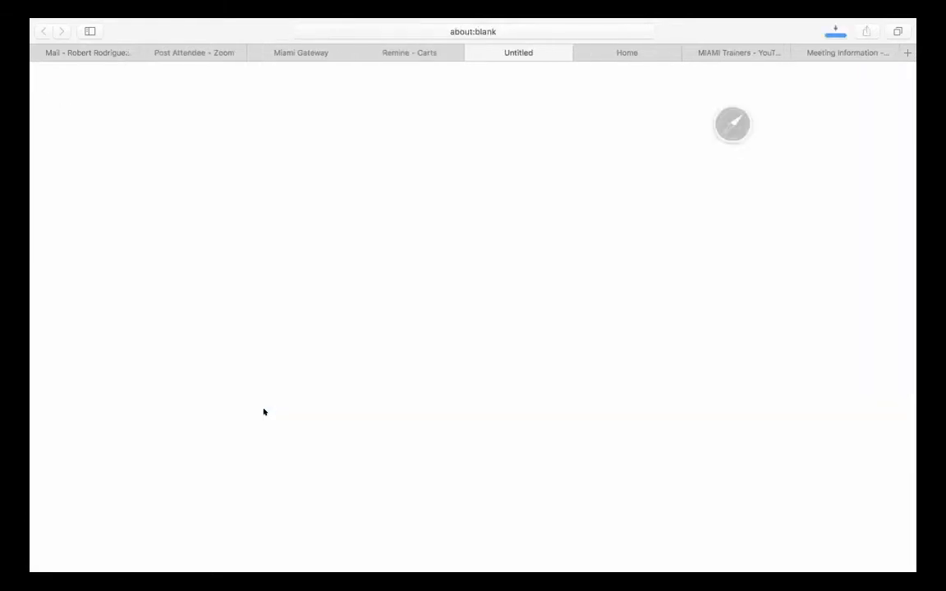
left_click(835, 31)
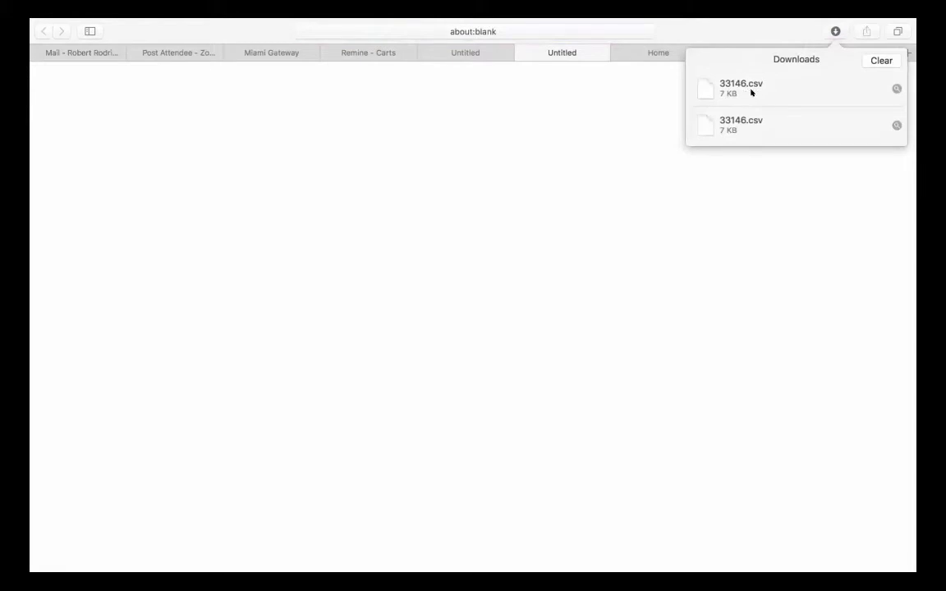
double_click(751, 93)
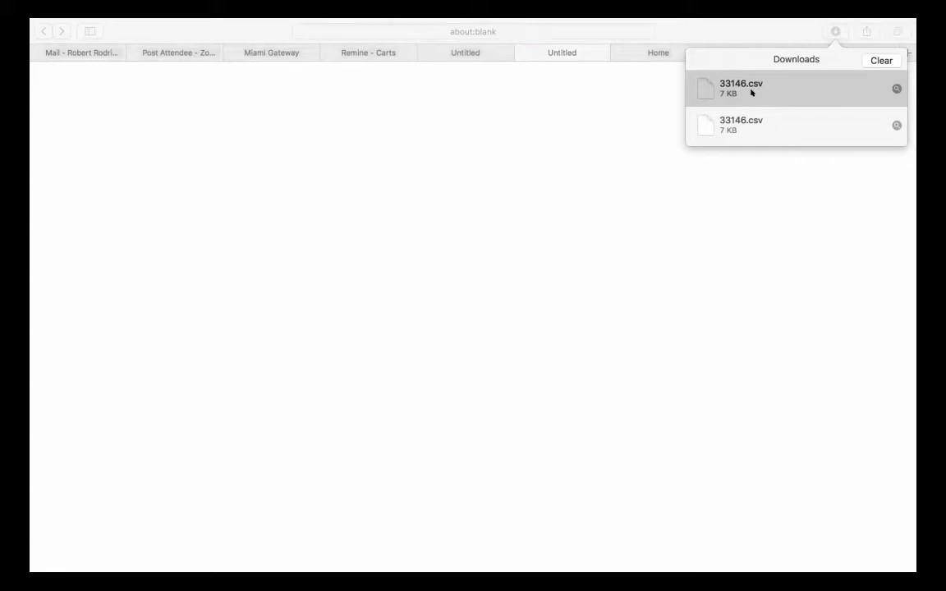
double_click(751, 93)
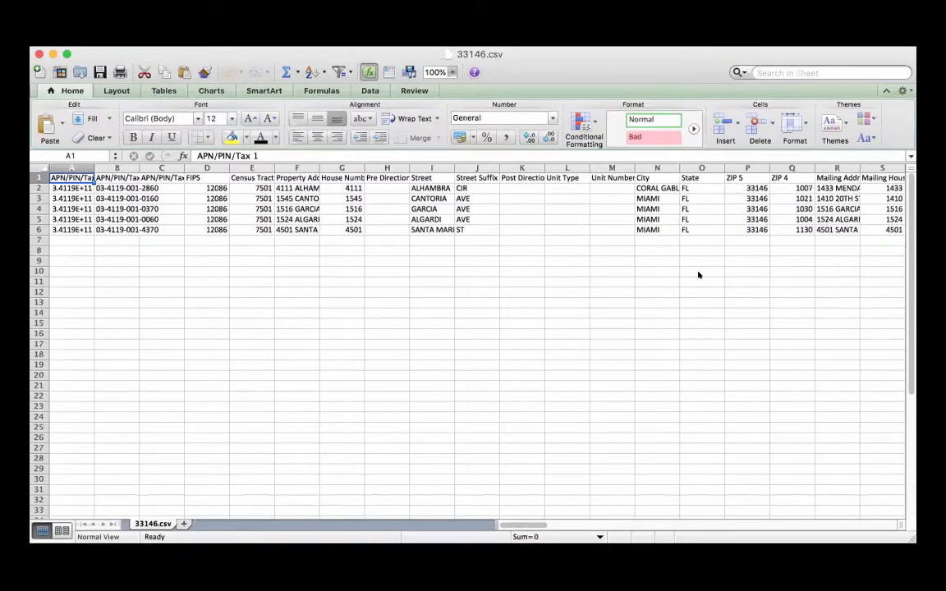
- Scroll through the 33146.csv property and mailing-address columns in Excel
mouse_move(509, 523)
left_mouse_down()
mouse_move(785, 488)
mouse_move(711, 503)
mouse_move(509, 509)
left_mouse_up()
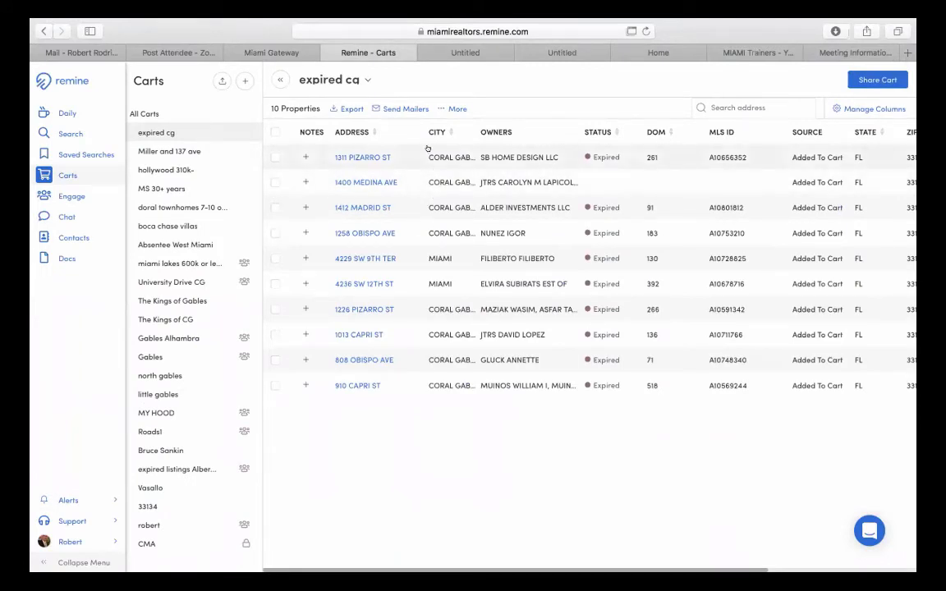
- Go back to Search and zoom the map onto the Coral Gables rectangle
left_click(70, 134)
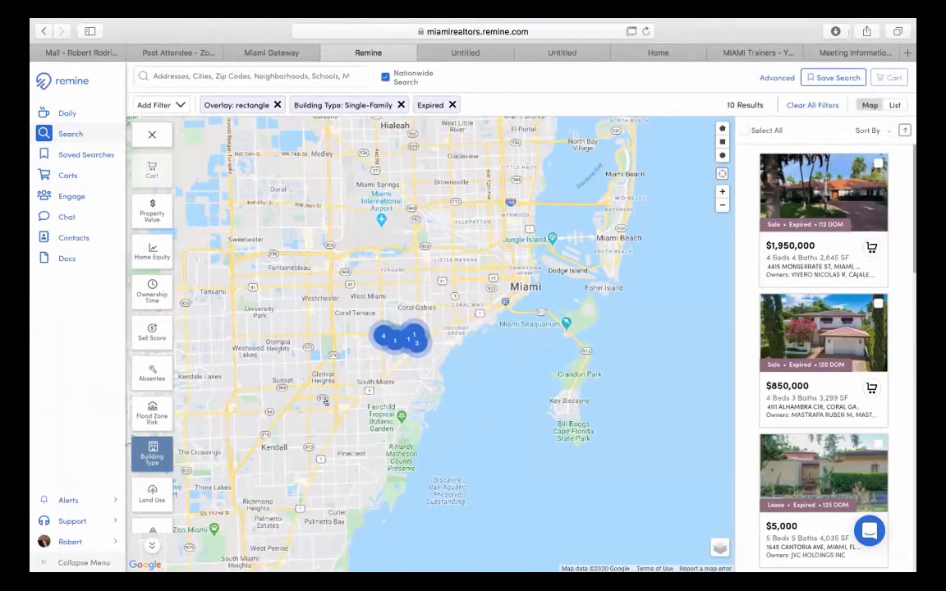
scroll(332, 401, "up", 5)
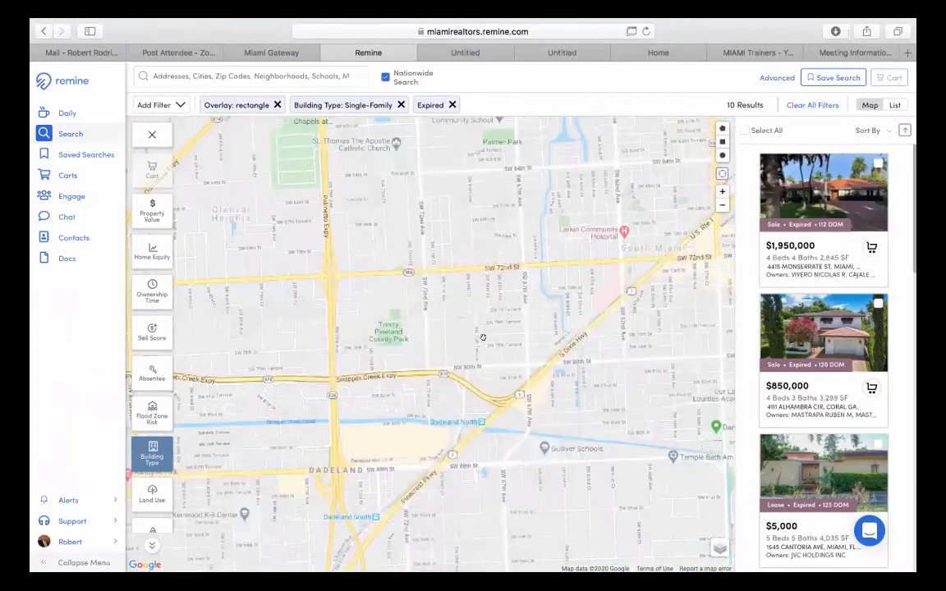
scroll(483, 337, "down", 3)
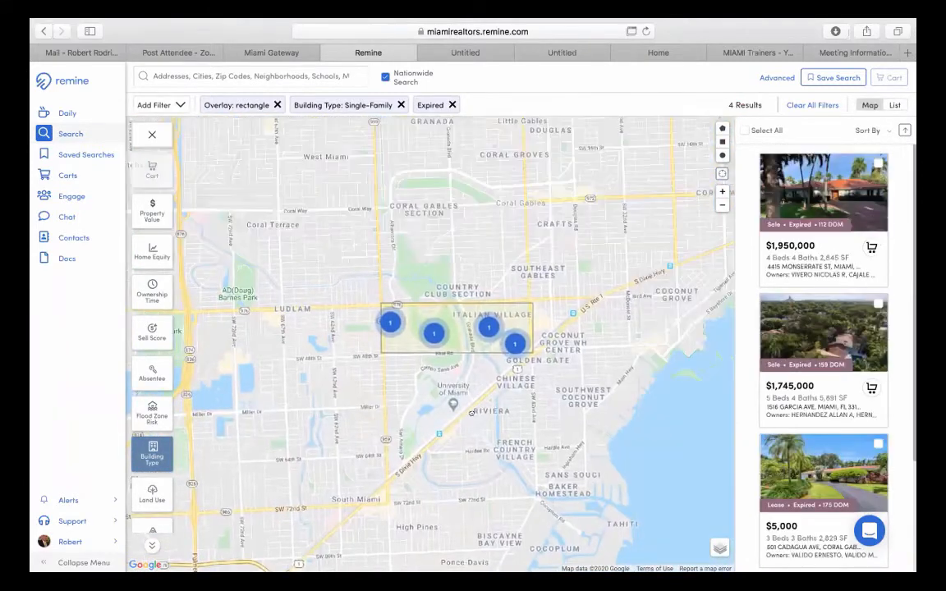
scroll(470, 413, "up", 3)
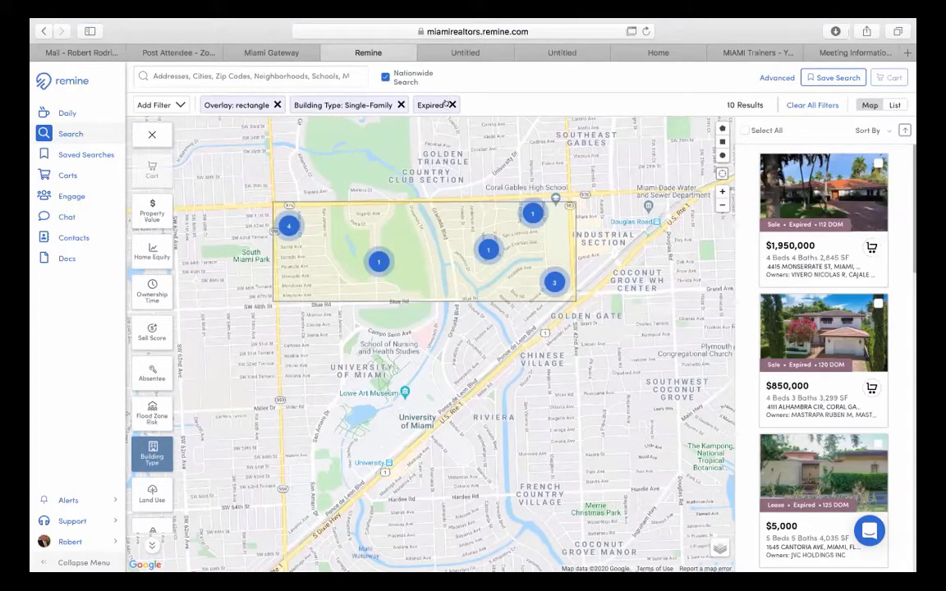
- Remove the Expired status chip, expanding the results to 955 single-family homes
left_click(451, 104)
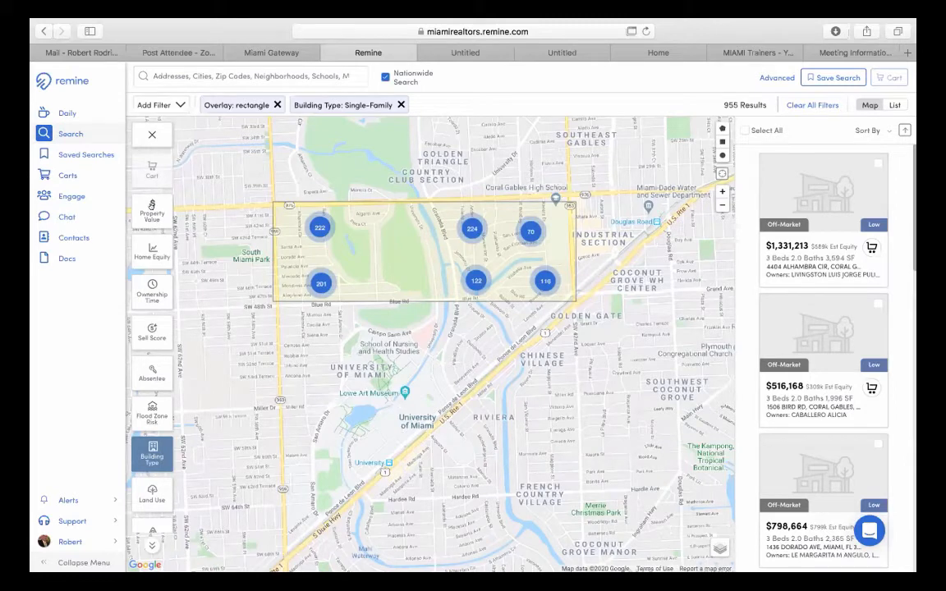
- Apply the $1,000,000+ property value range and recentre the map on the rectangle
left_click(152, 210)
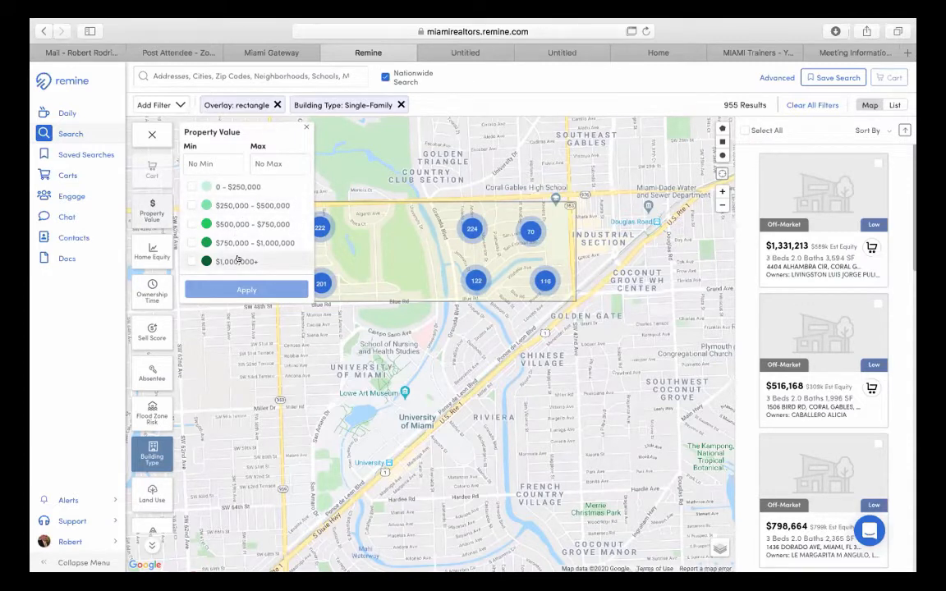
left_click(188, 260)
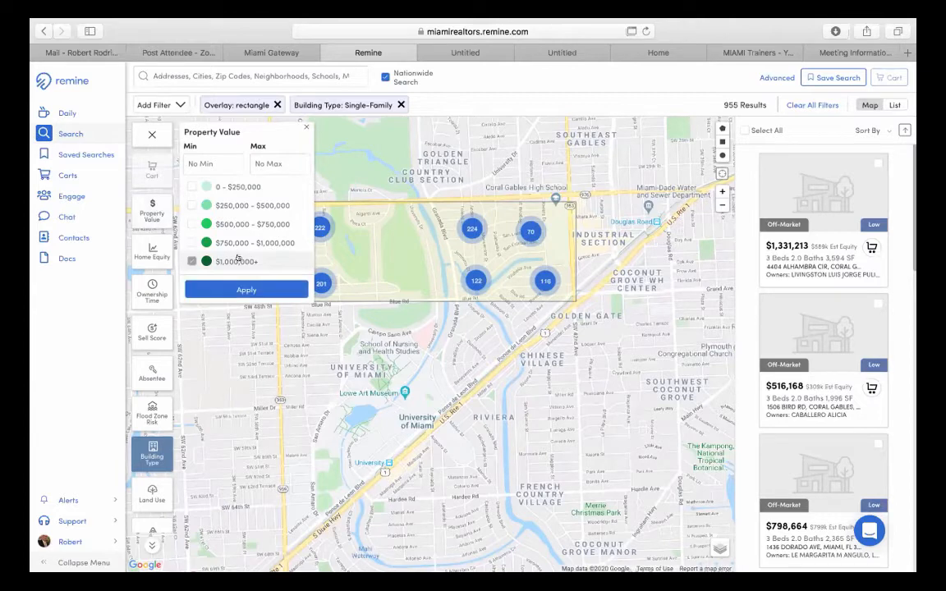
left_click(227, 286)
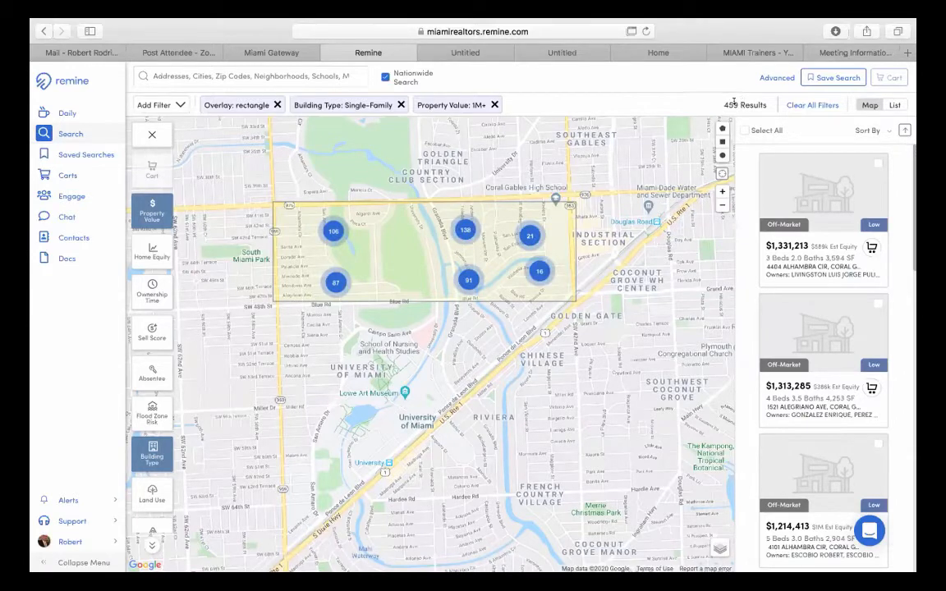
scroll(586, 240, "up", 1)
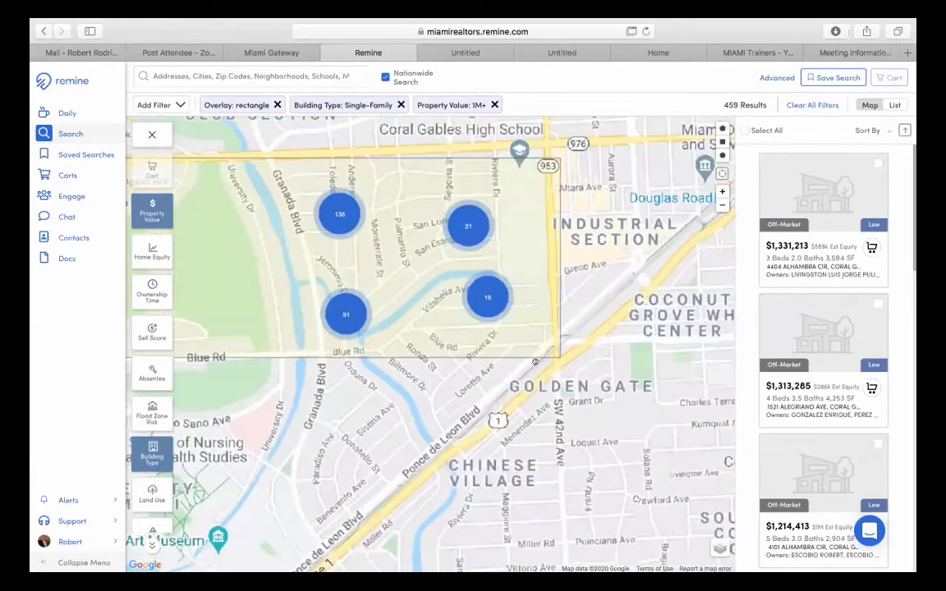
left_click_drag(530, 395, 616, 382)
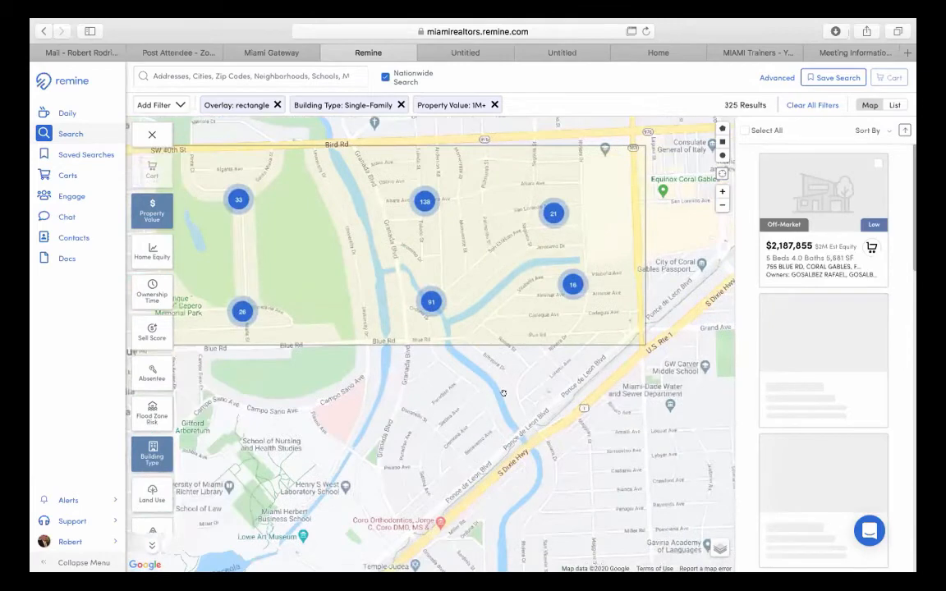
left_click_drag(398, 402, 469, 382)
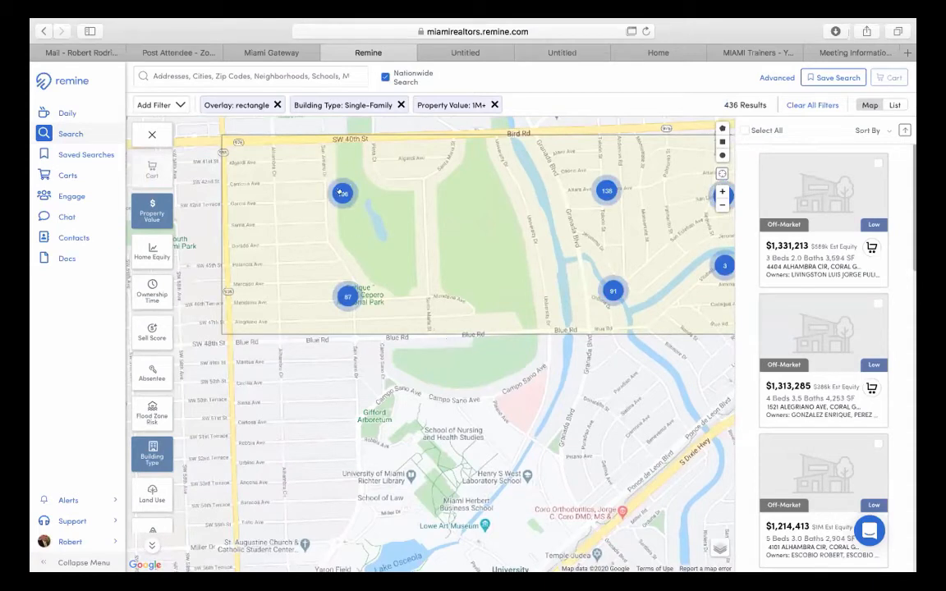
- Replace that range with a 2000000 minimum property value, narrowing results to 81
left_click(146, 214)
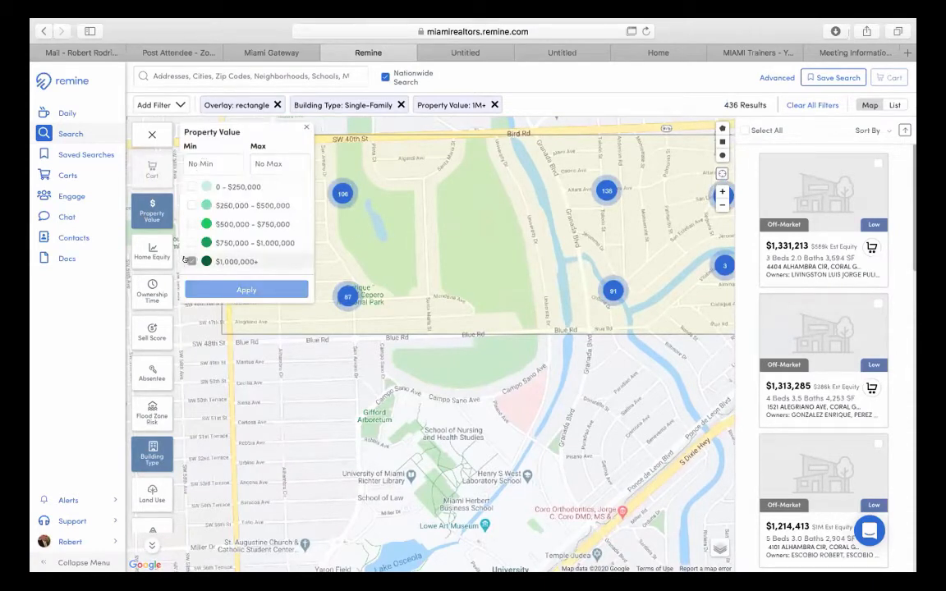
left_click(191, 262)
left_click(210, 156)
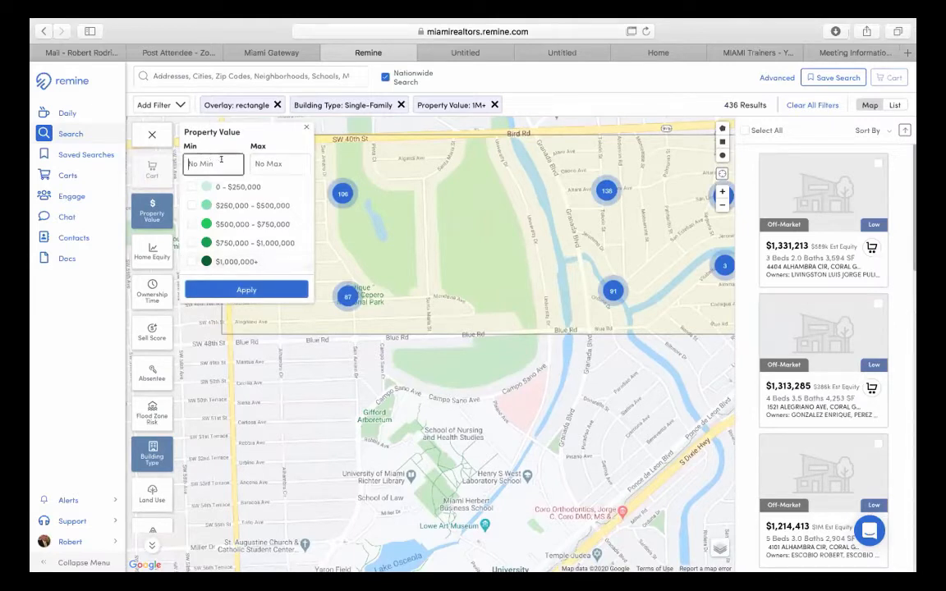
type("2000")
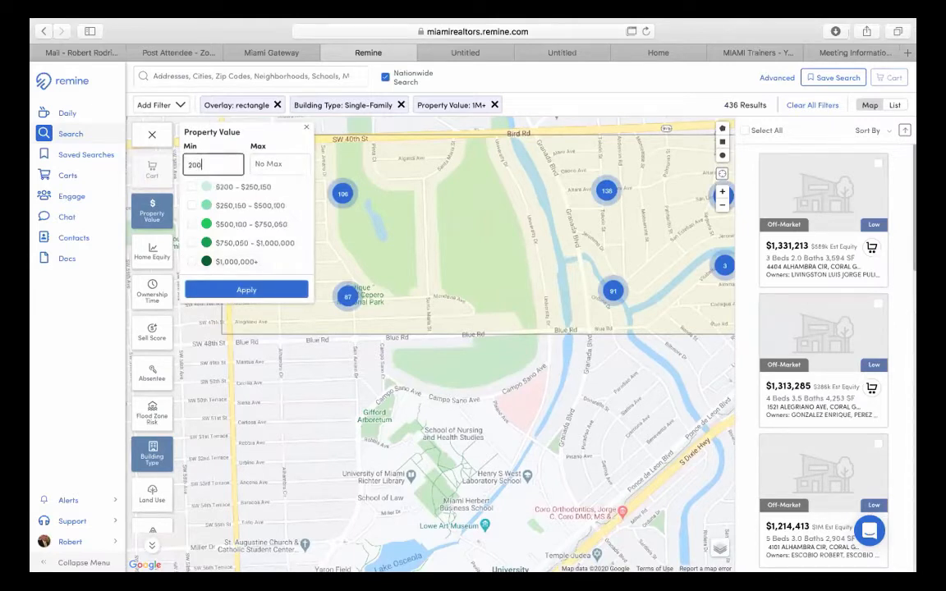
type("000")
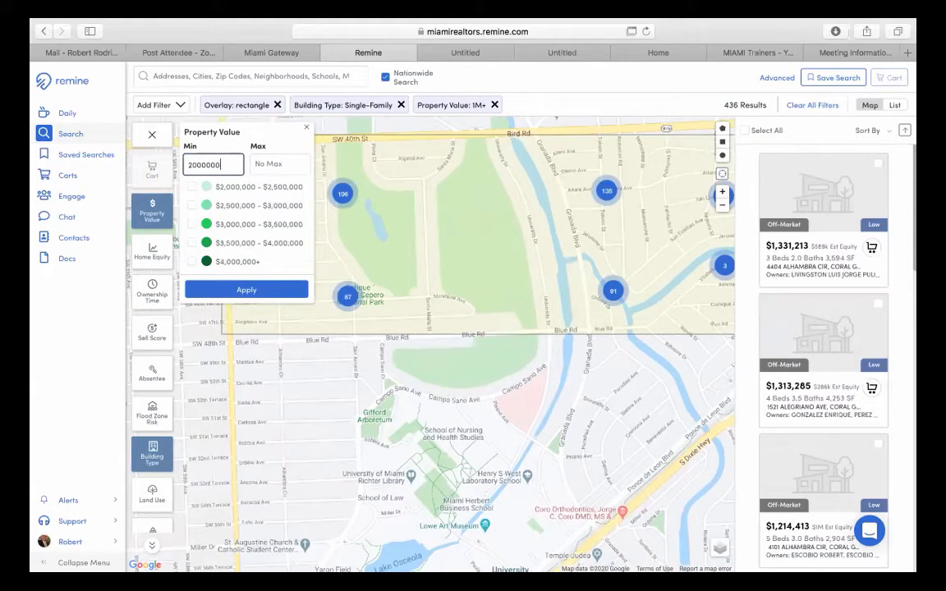
left_click(247, 290)
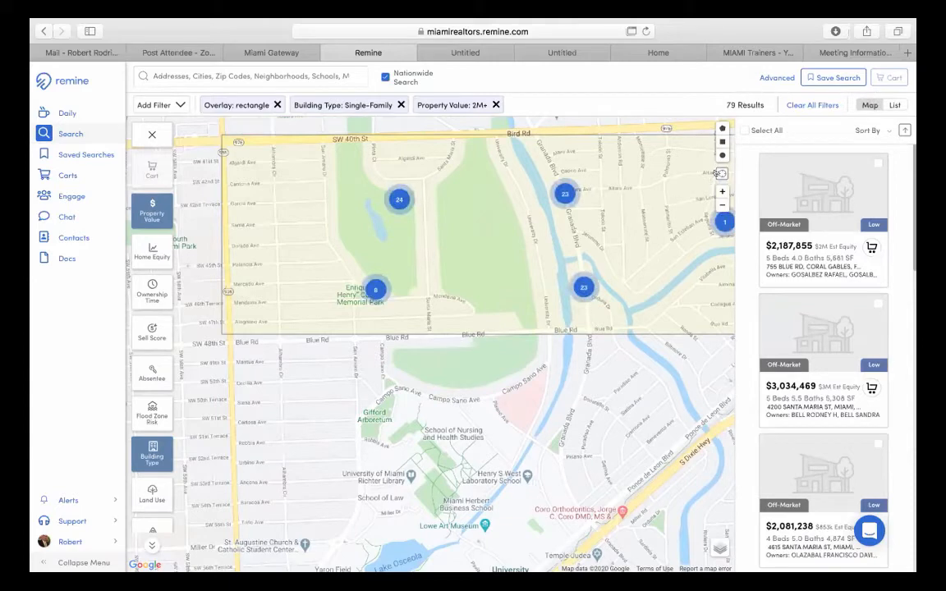
left_click(722, 205)
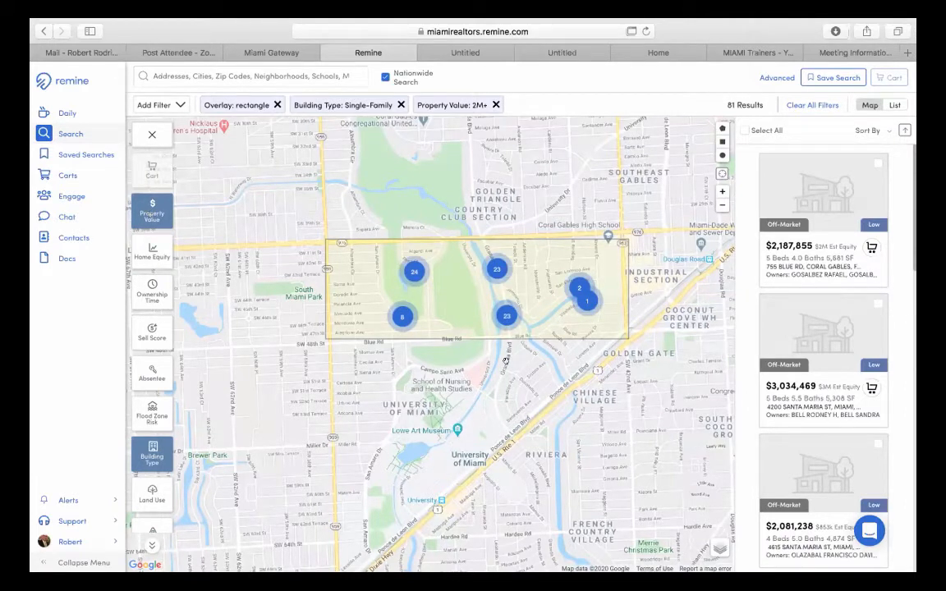
left_click_drag(440, 225, 406, 225)
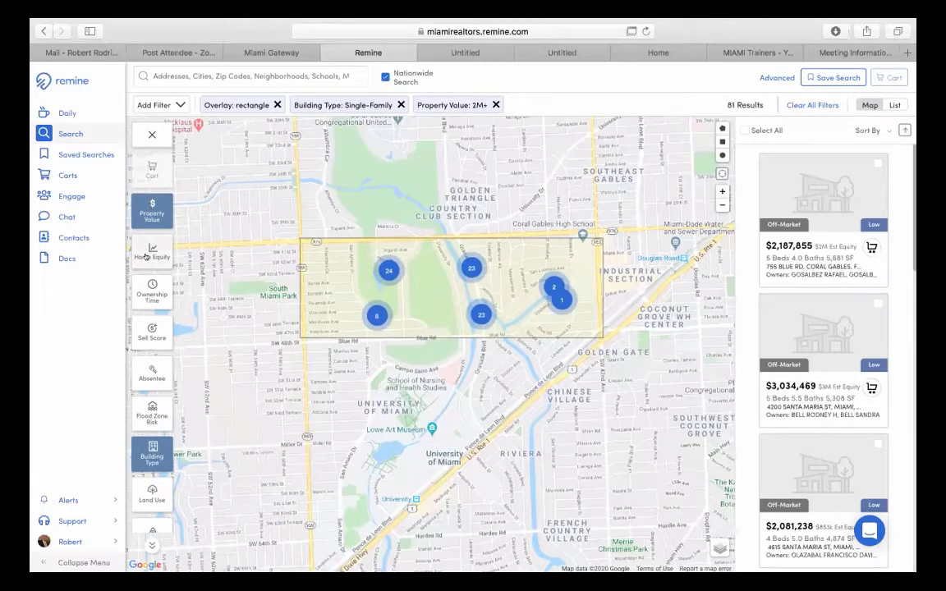
- Set a Home Equity minimum of 2000000, cutting the rectangle search to 37 results
left_click(148, 253)
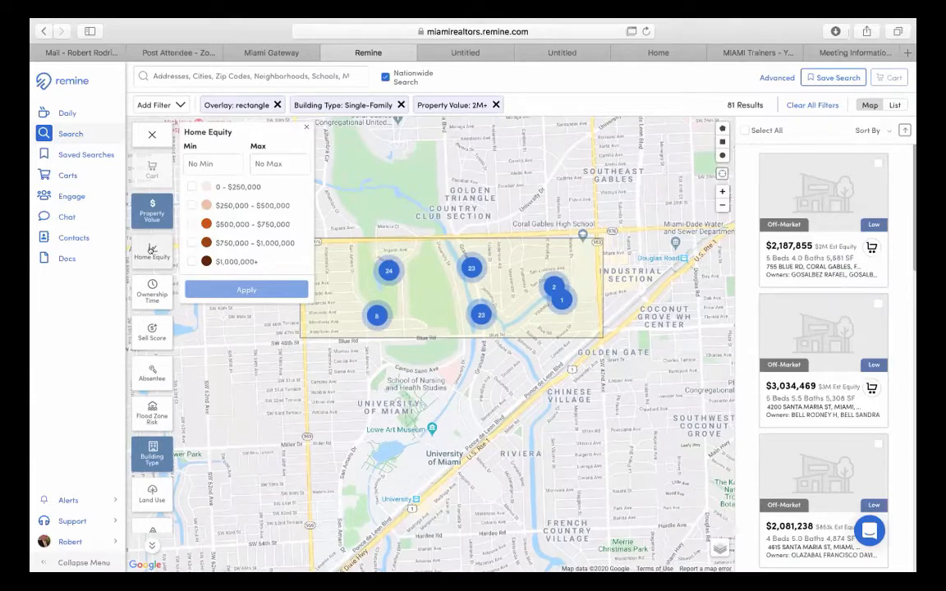
left_click(207, 156)
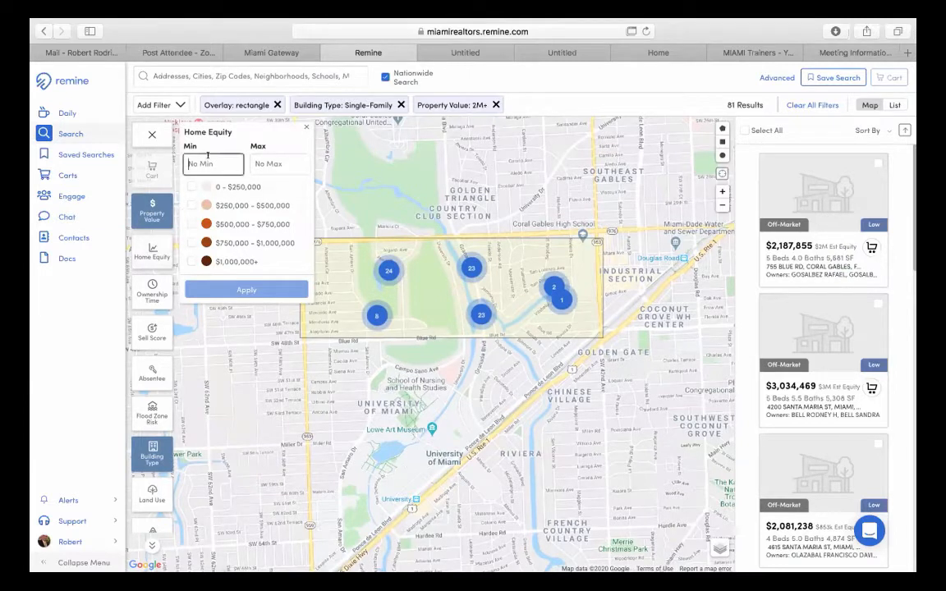
type("2000")
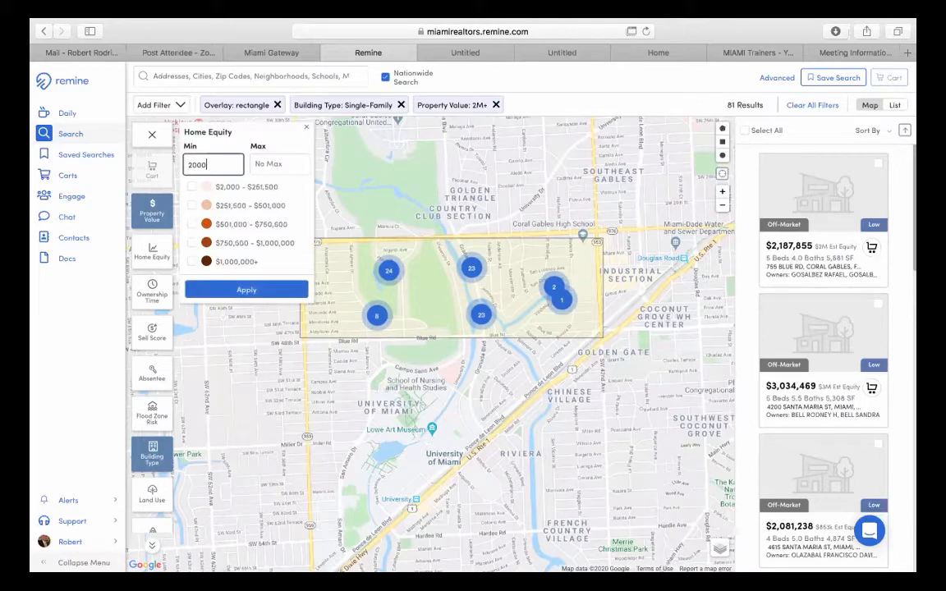
type("000")
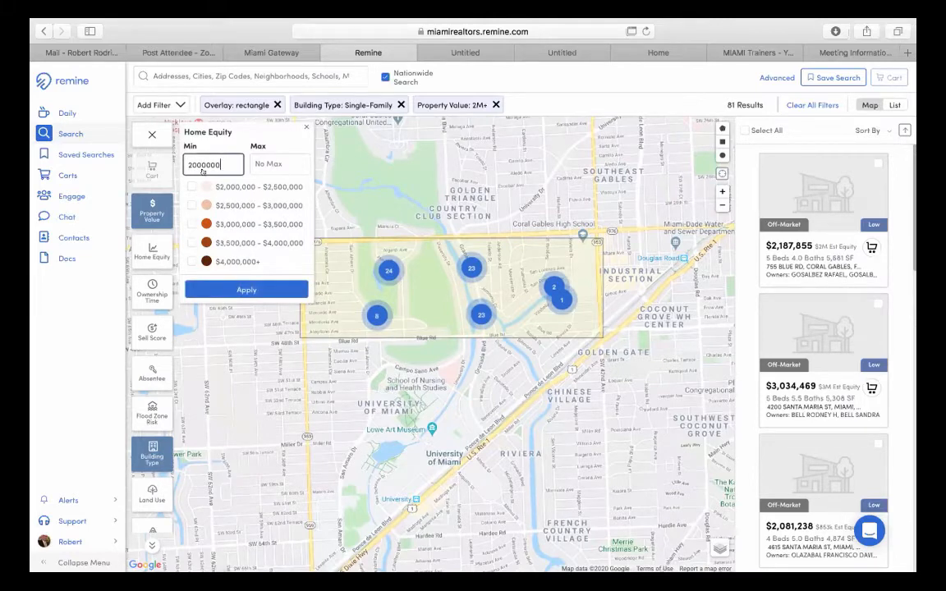
left_click(237, 286)
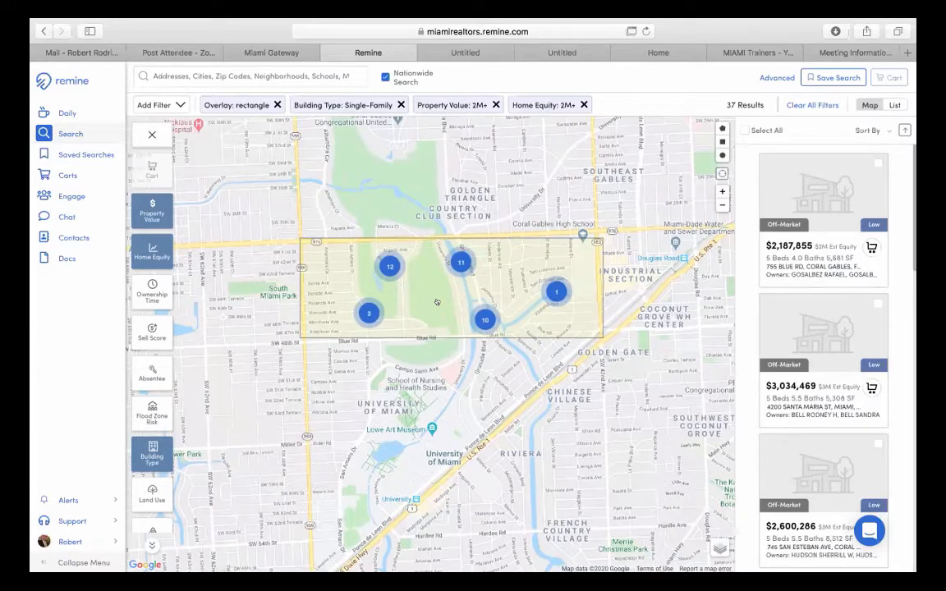
scroll(437, 302, "up", 3)
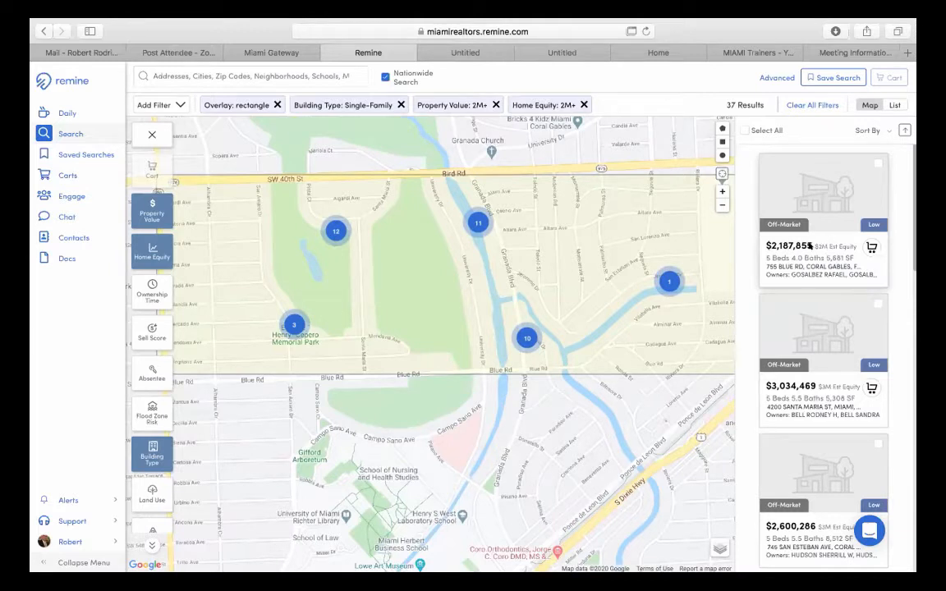
- Open the $2,187,855 home's details, allow location access, and read its Public Record (built 1954, $20,702.40 tax)
left_click(809, 246)
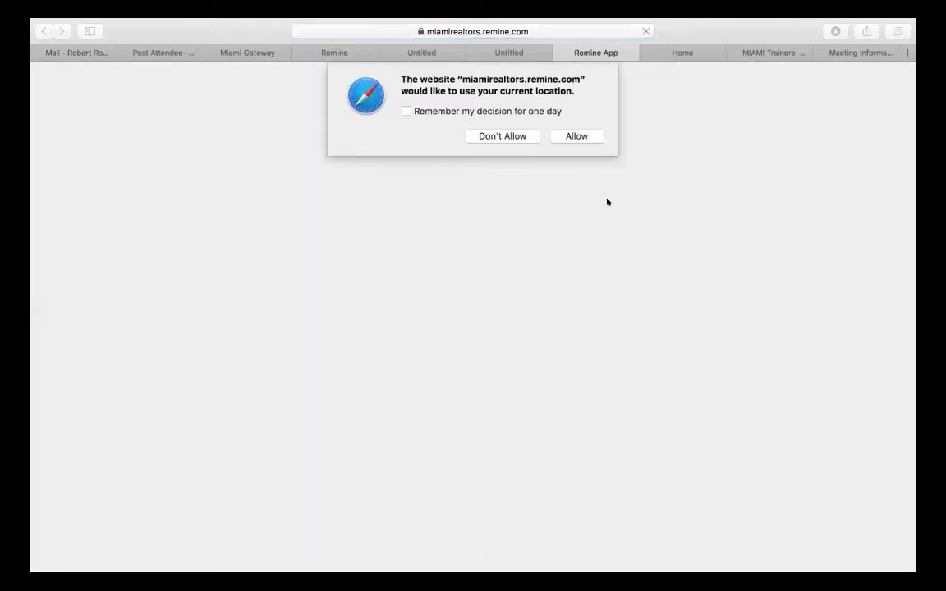
left_click(405, 112)
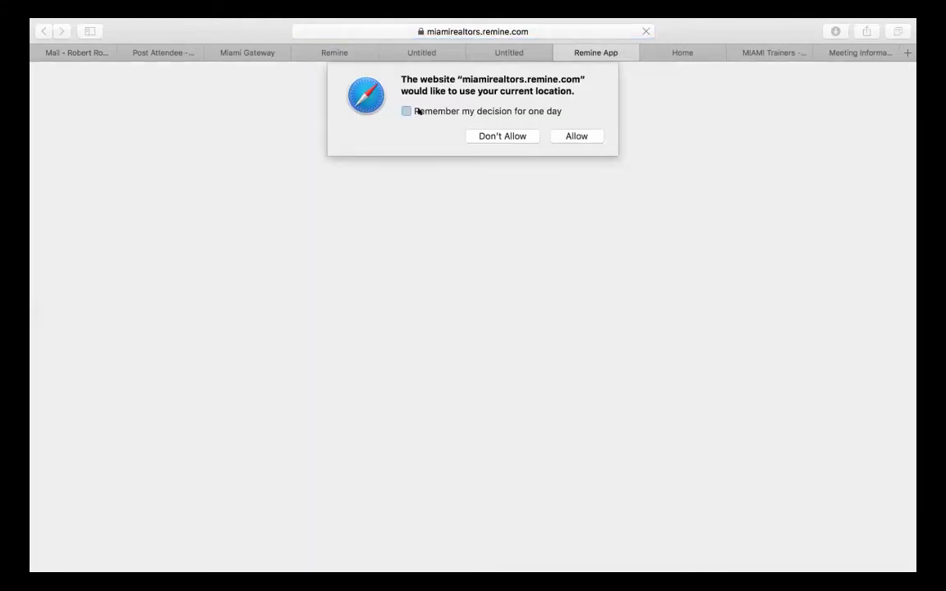
left_click(576, 136)
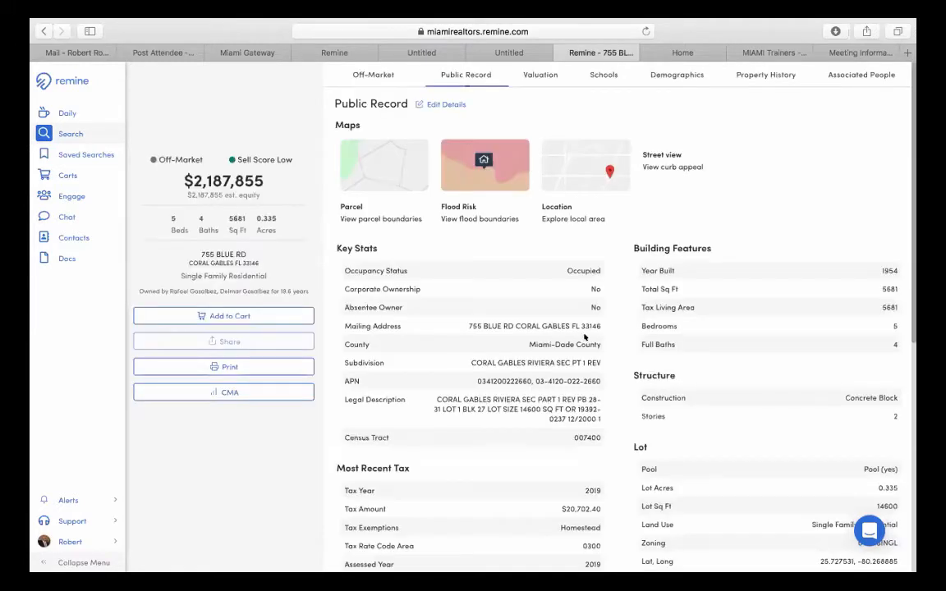
scroll(697, 343, "down", 1)
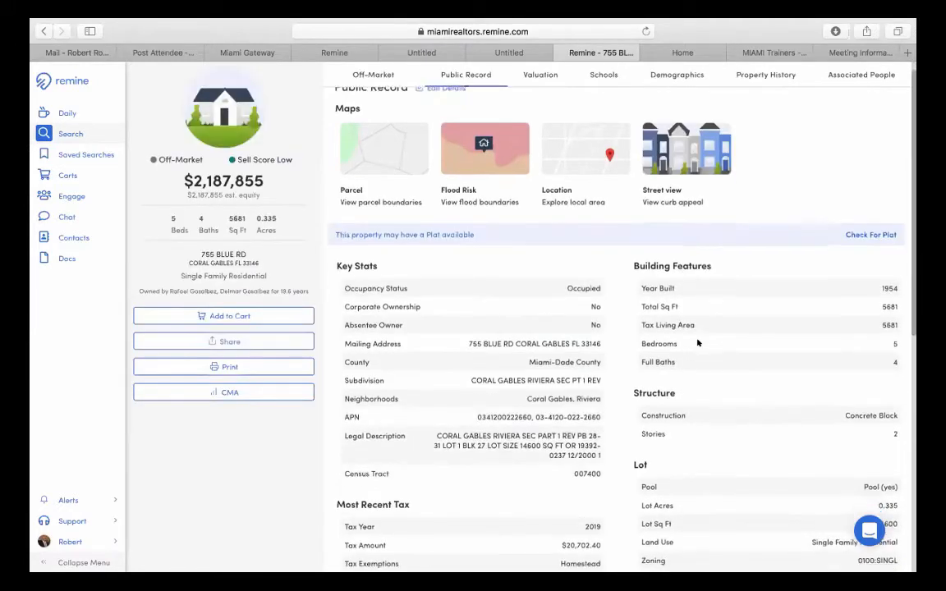
scroll(697, 342, "down", 5)
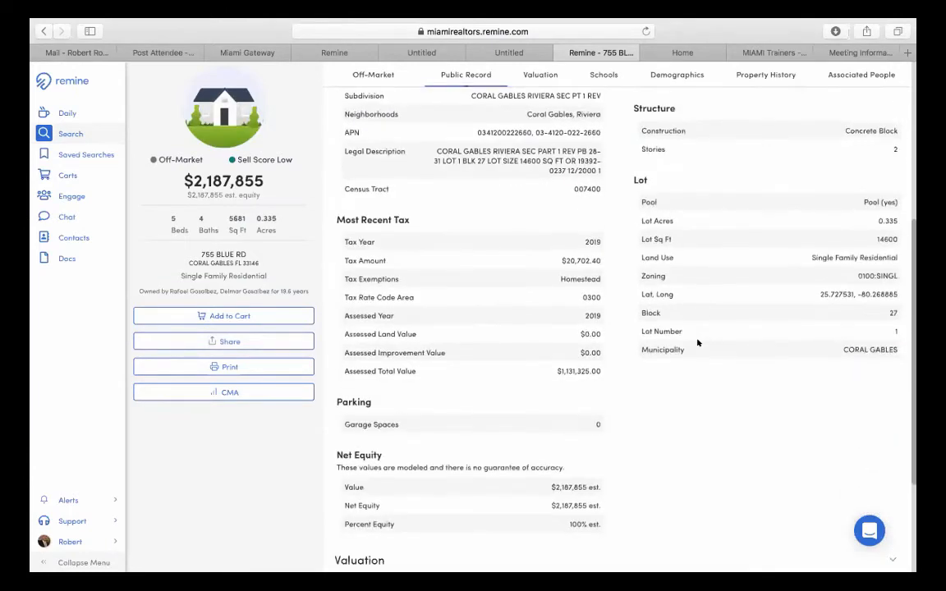
scroll(697, 342, "down", 3)
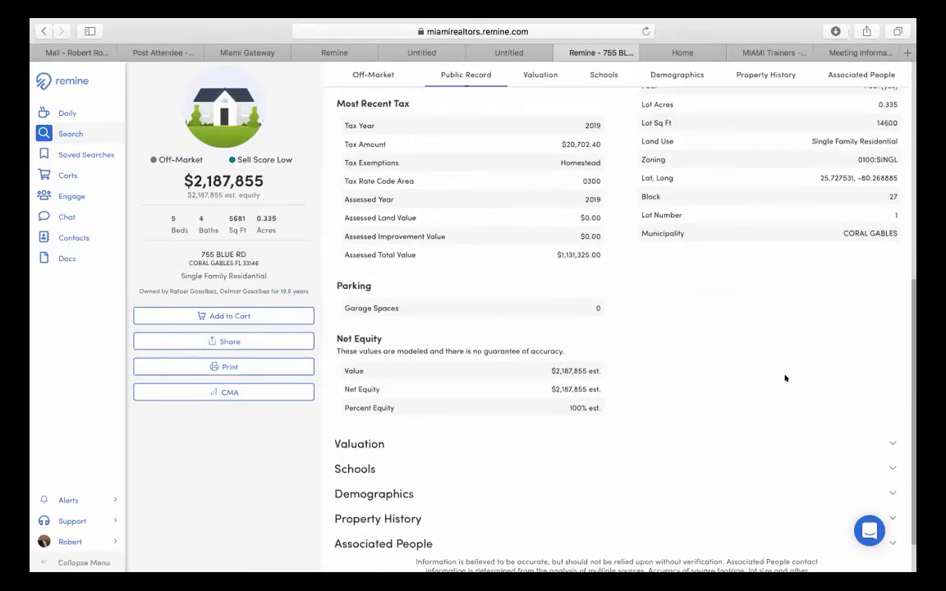
scroll(742, 335, "up", 2)
scroll(743, 334, "down", 3)
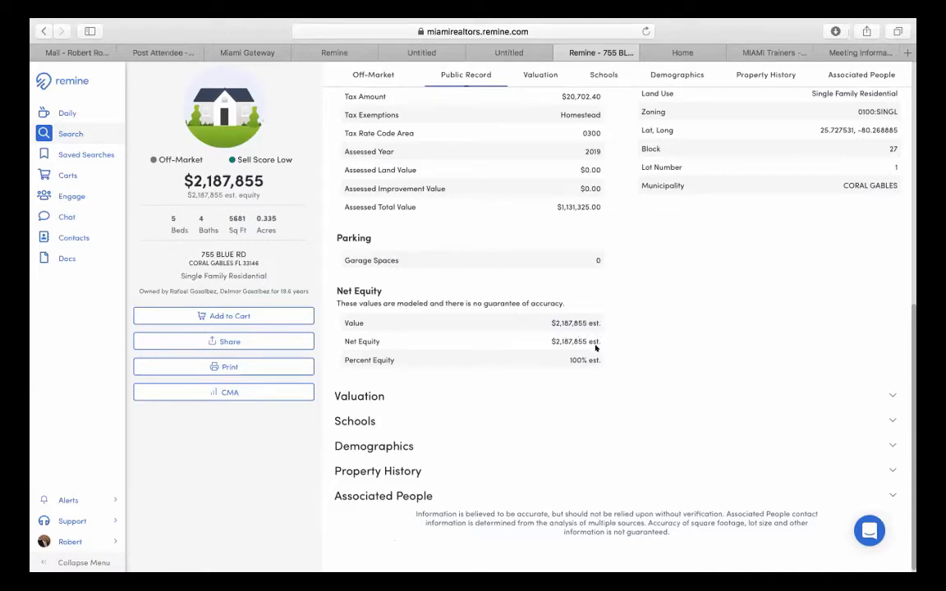
scroll(590, 354, "down", 1)
- Expand Associated People to review the owners, then return to the top of the page
left_click(376, 492)
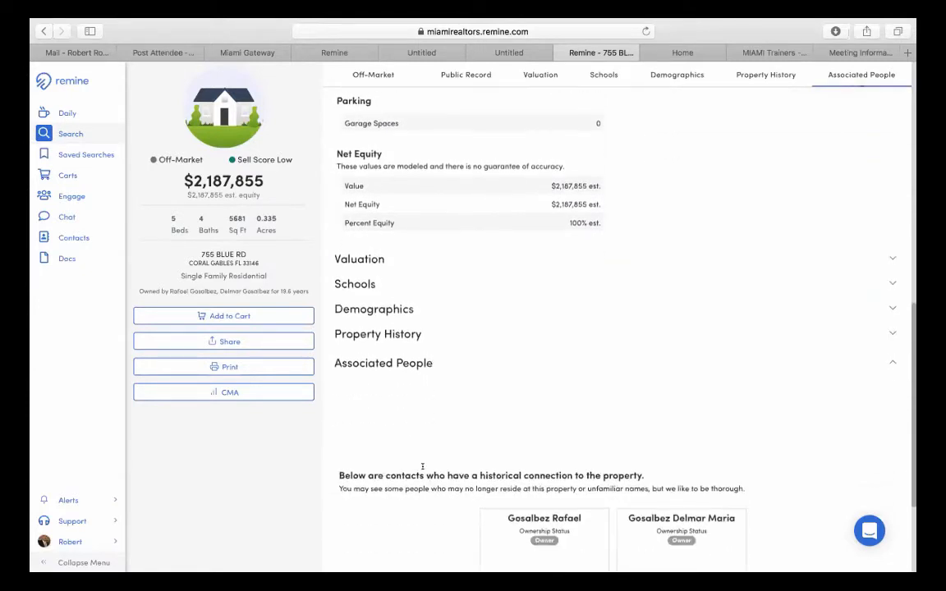
scroll(423, 467, "down", 4)
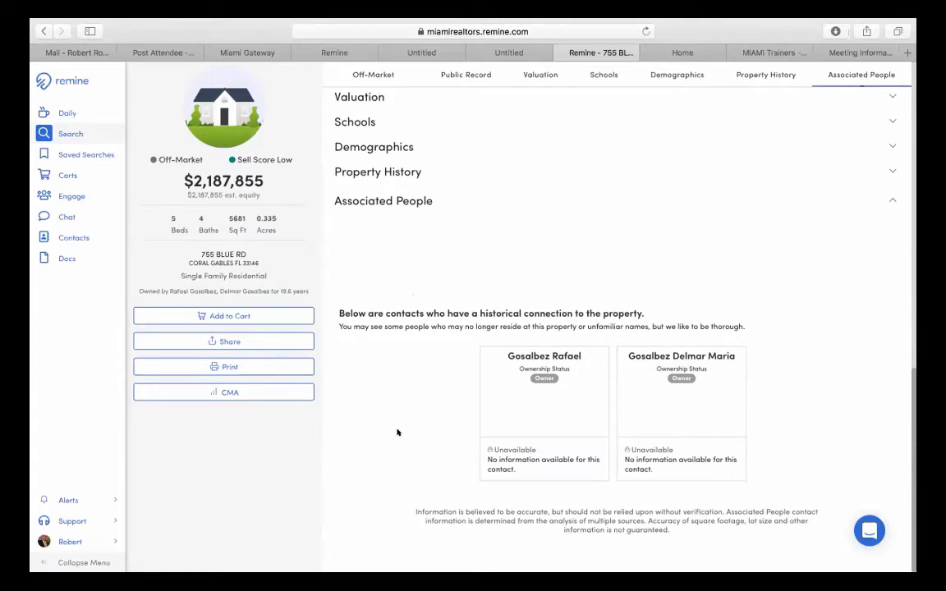
scroll(398, 433, "up", 1)
scroll(397, 433, "up", 3)
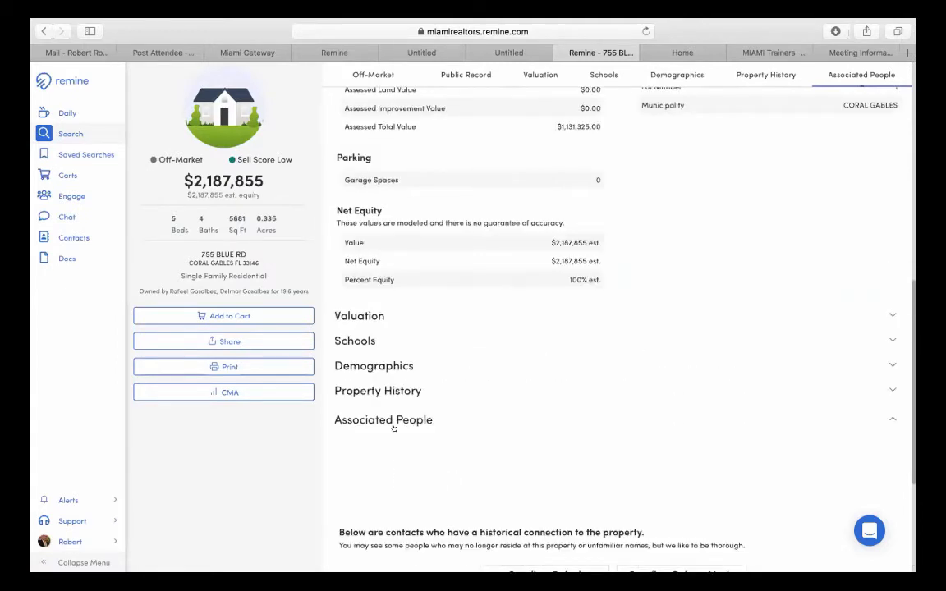
scroll(394, 429, "up", 6)
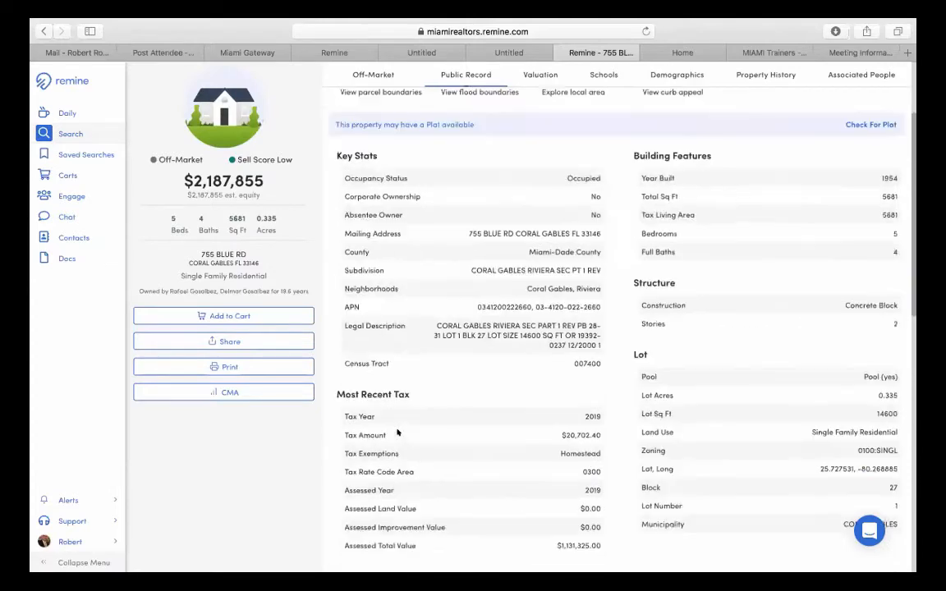
scroll(397, 433, "up", 2)
scroll(399, 425, "up", 1)
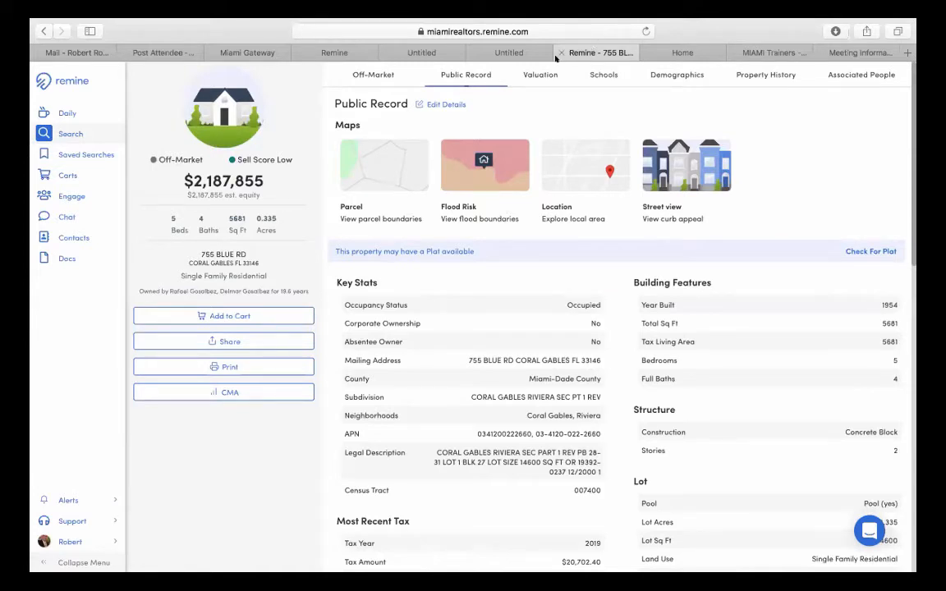
- Close the blank Untitled tab to get back to the map search results
left_click(346, 54)
left_click(386, 52)
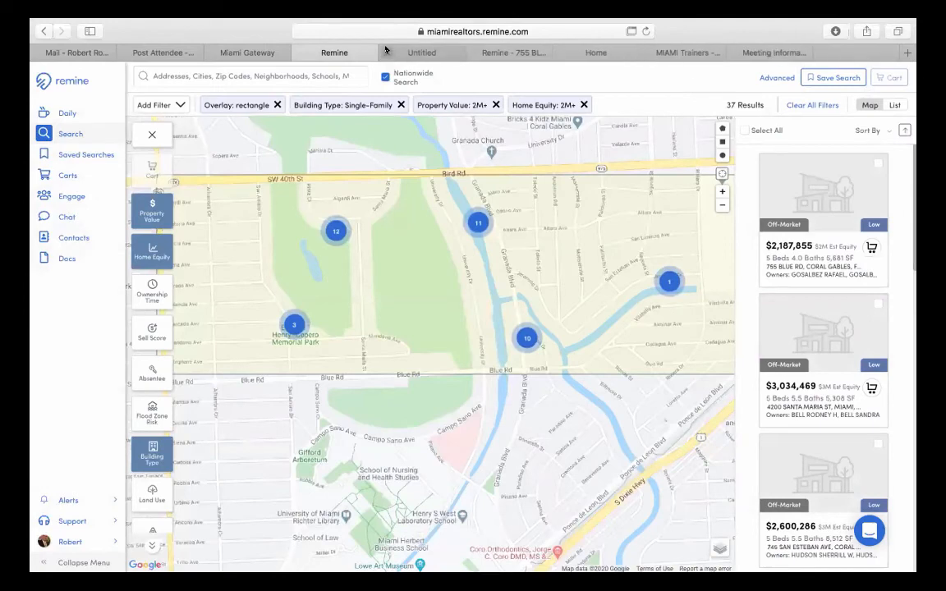
left_click(386, 52)
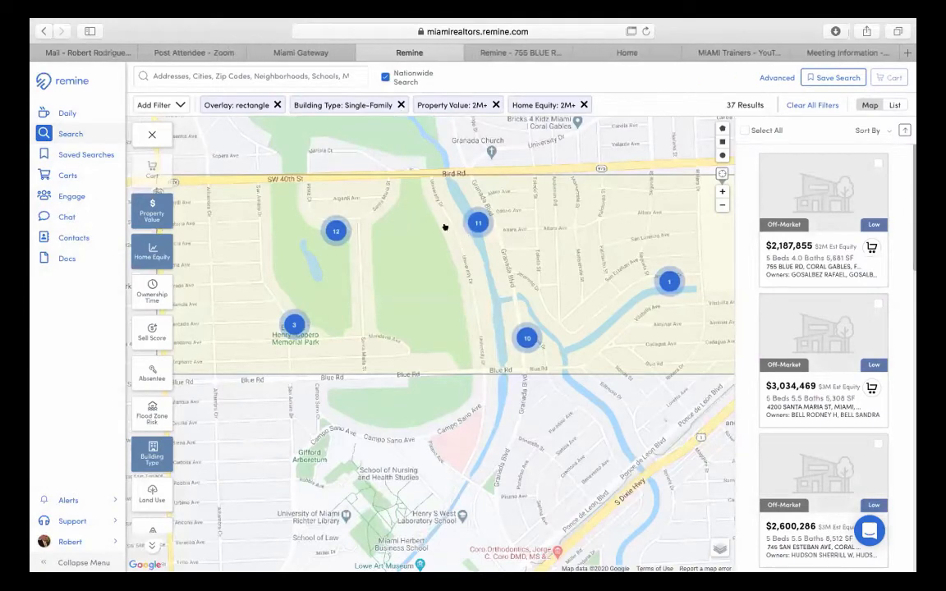
scroll(294, 326, "up", 3)
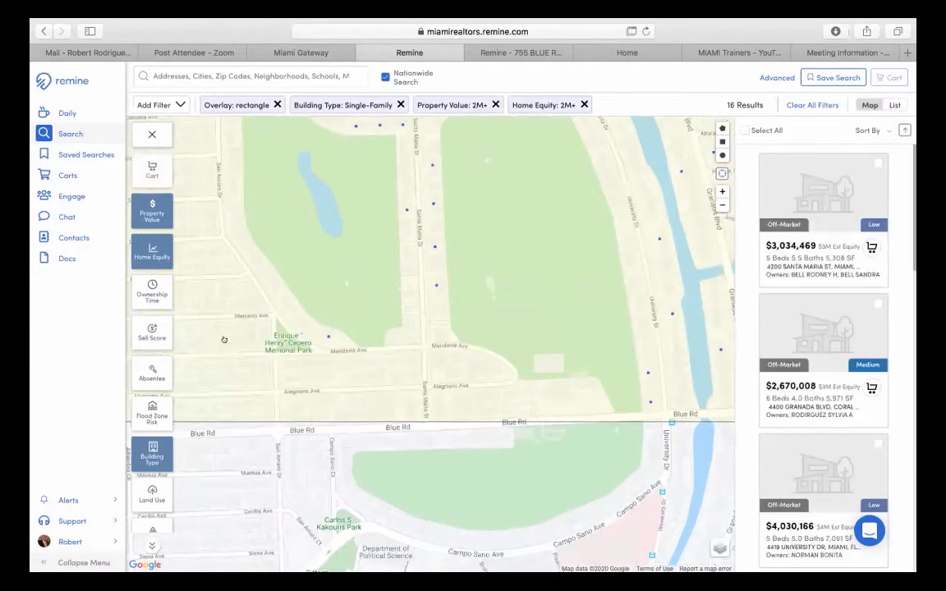
left_click_drag(272, 320, 265, 404)
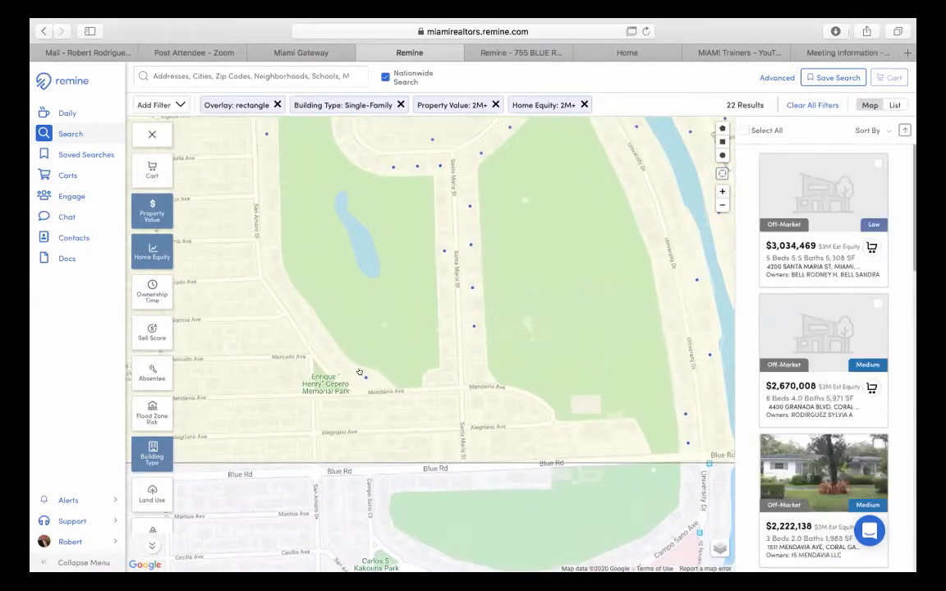
left_click(363, 376)
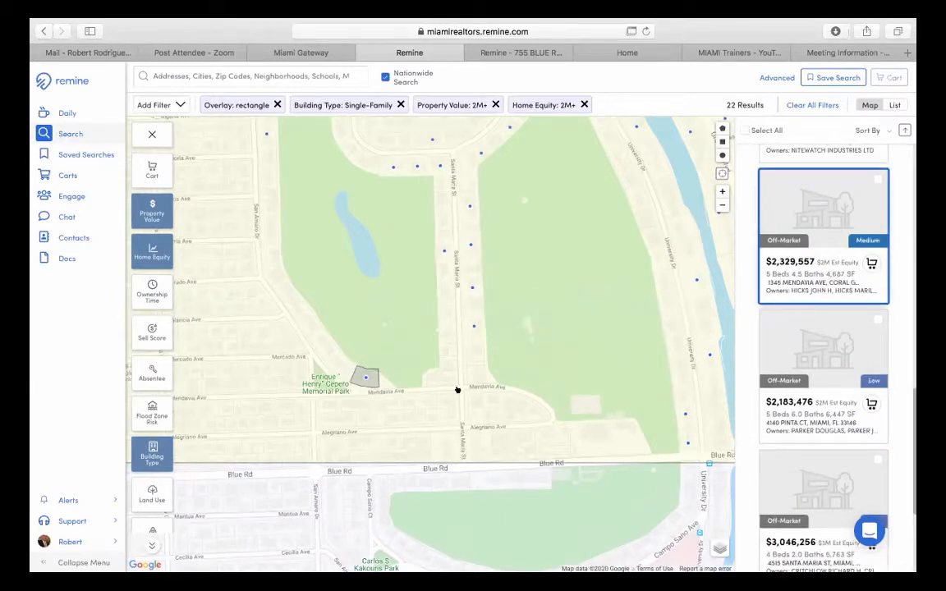
left_click(474, 326)
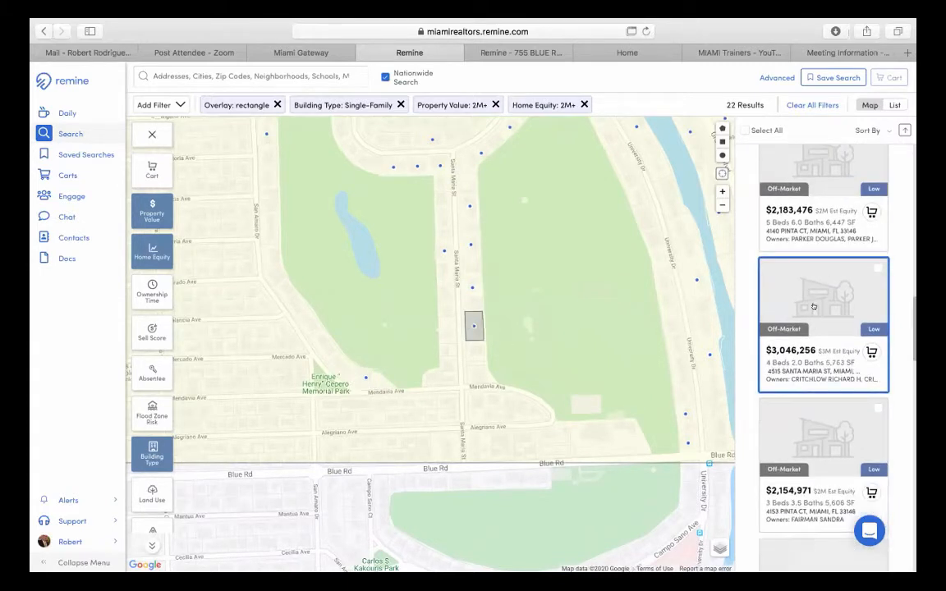
left_click(809, 345)
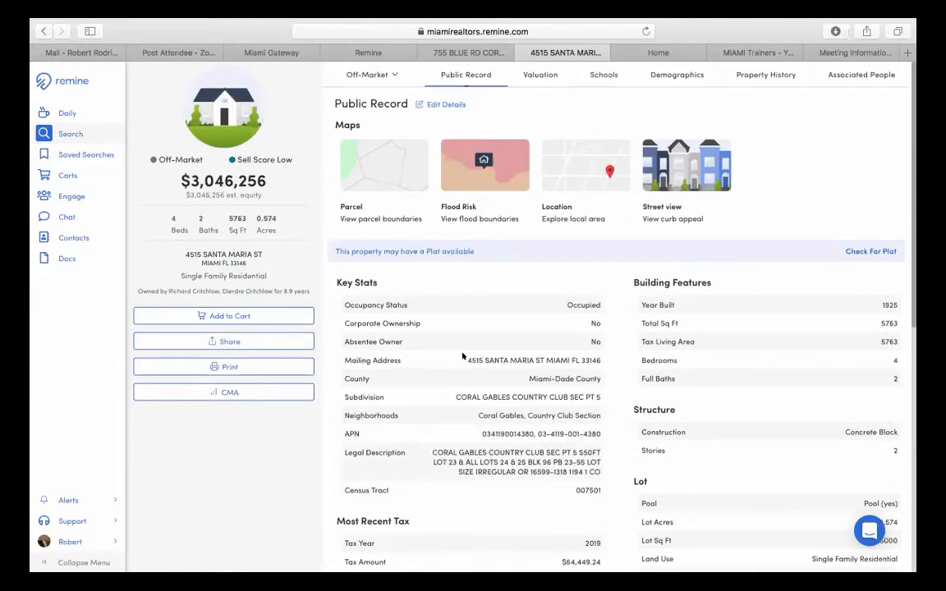
scroll(464, 356, "down", 1)
scroll(467, 353, "down", 6)
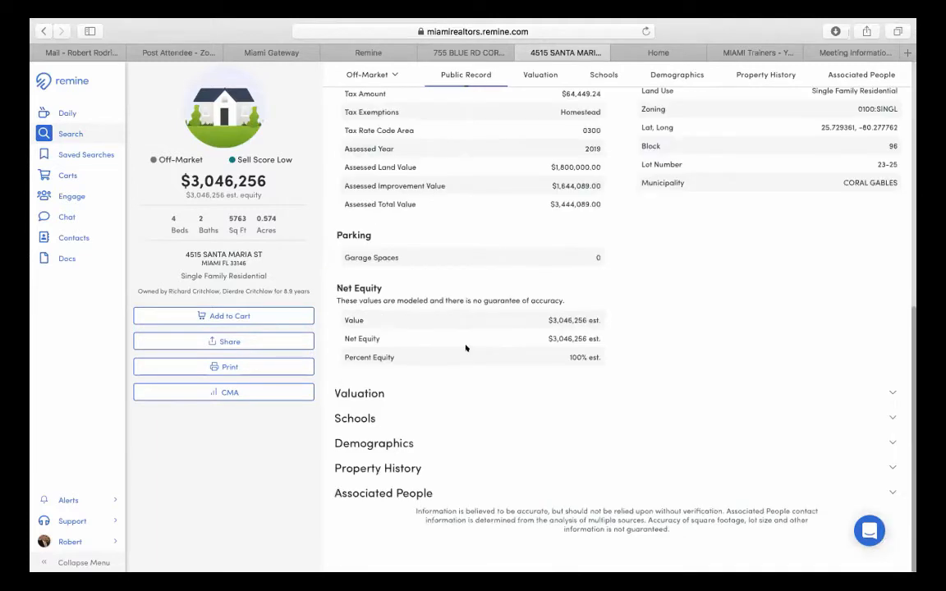
left_click(381, 492)
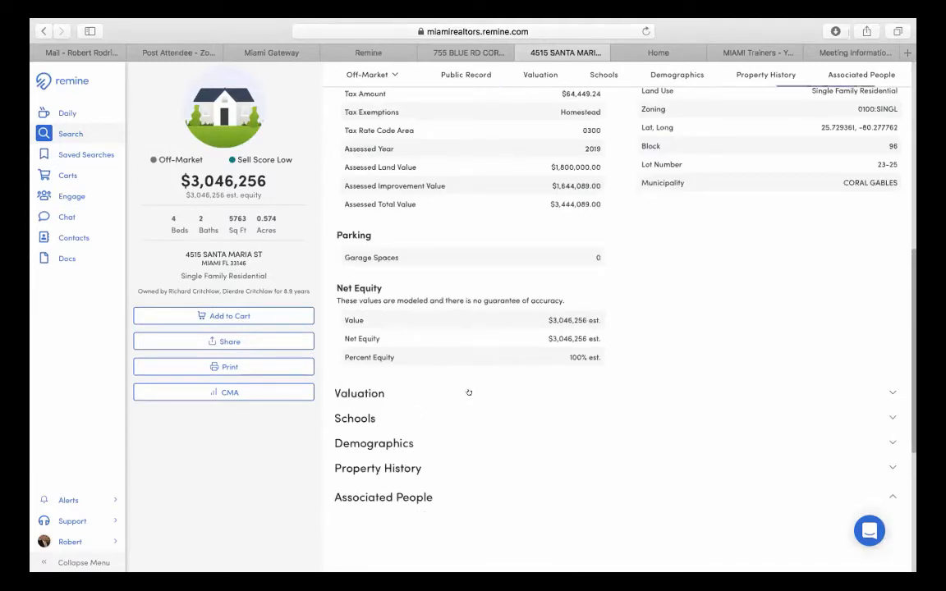
scroll(468, 393, "down", 5)
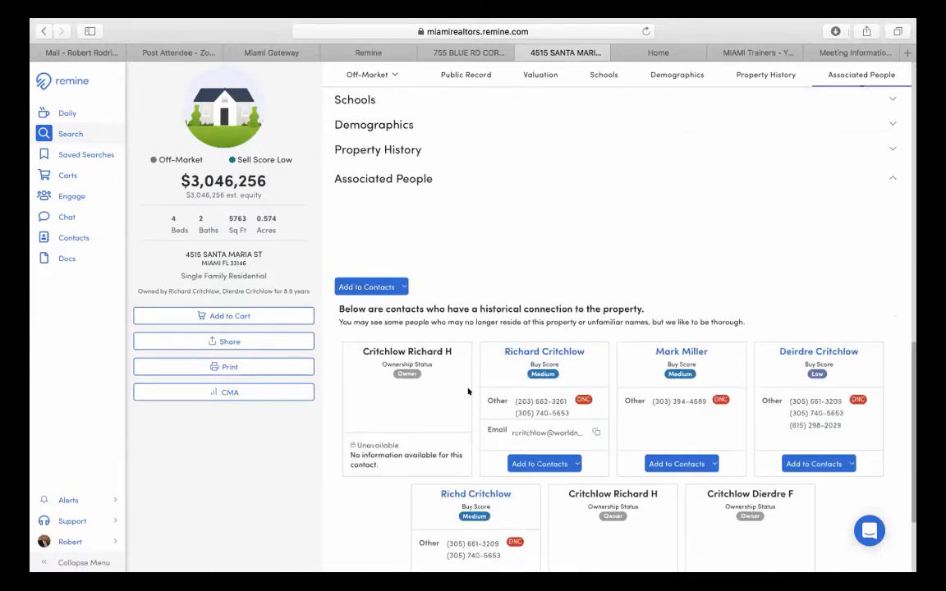
scroll(468, 392, "down", 1)
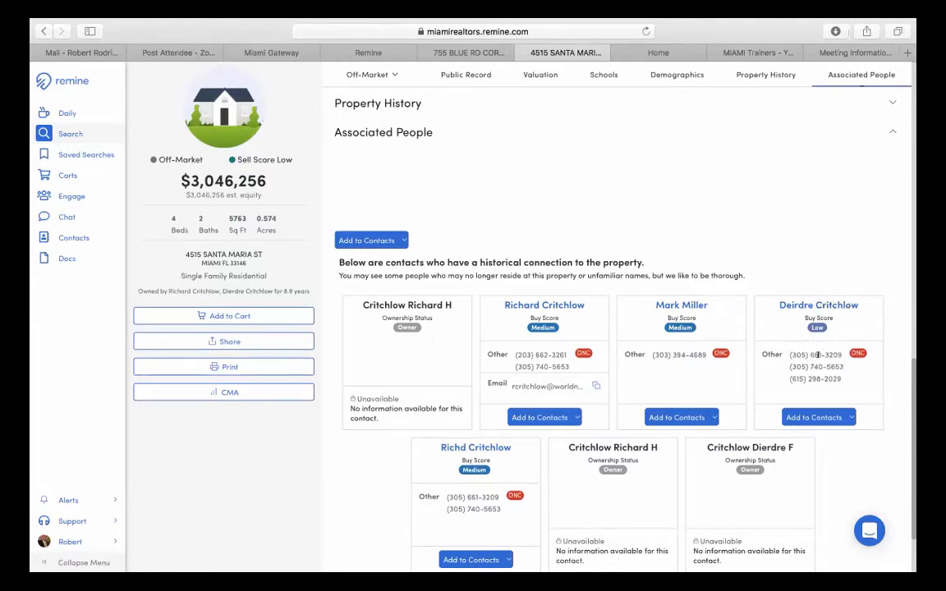
scroll(818, 355, "down", 2)
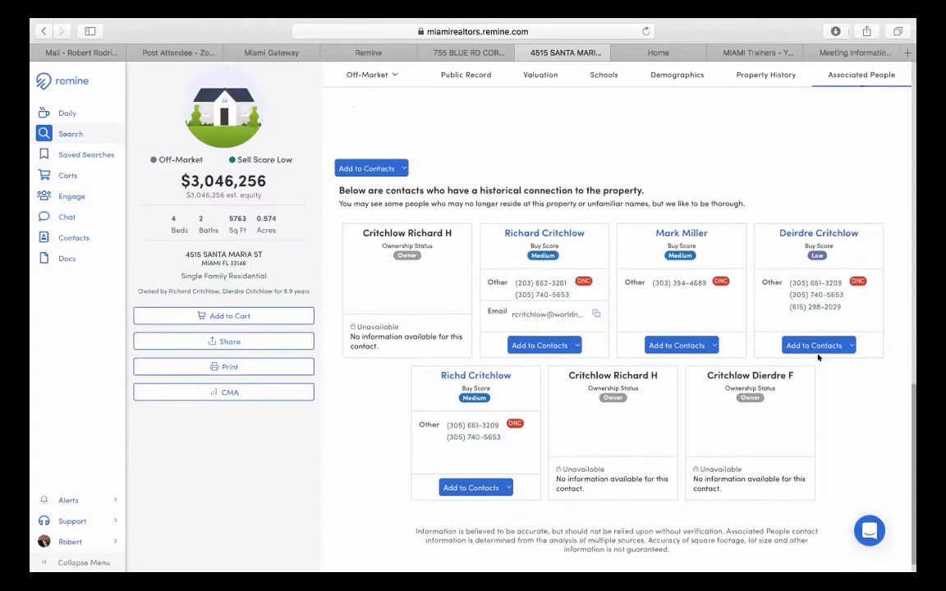
scroll(814, 355, "up", 1)
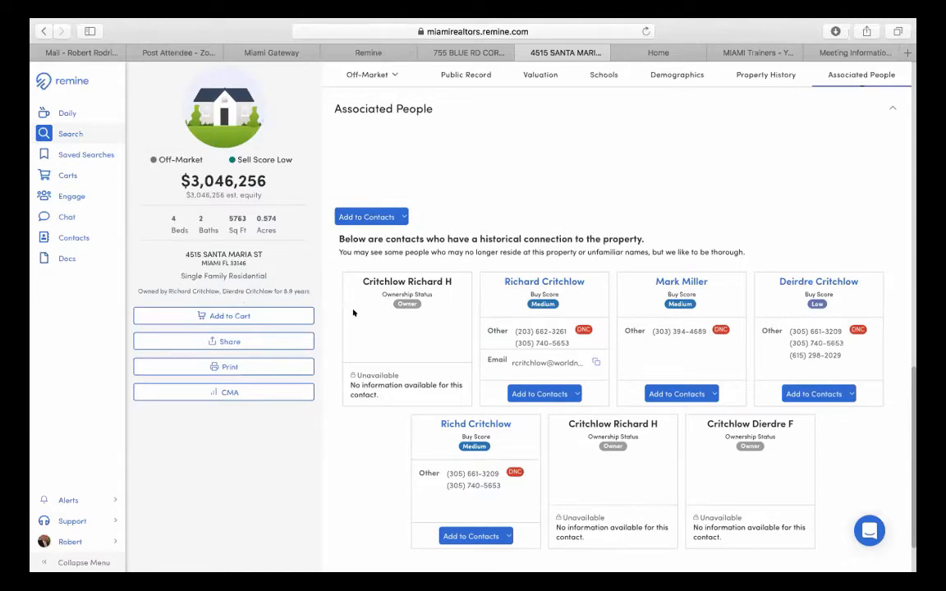
scroll(353, 313, "up", 15)
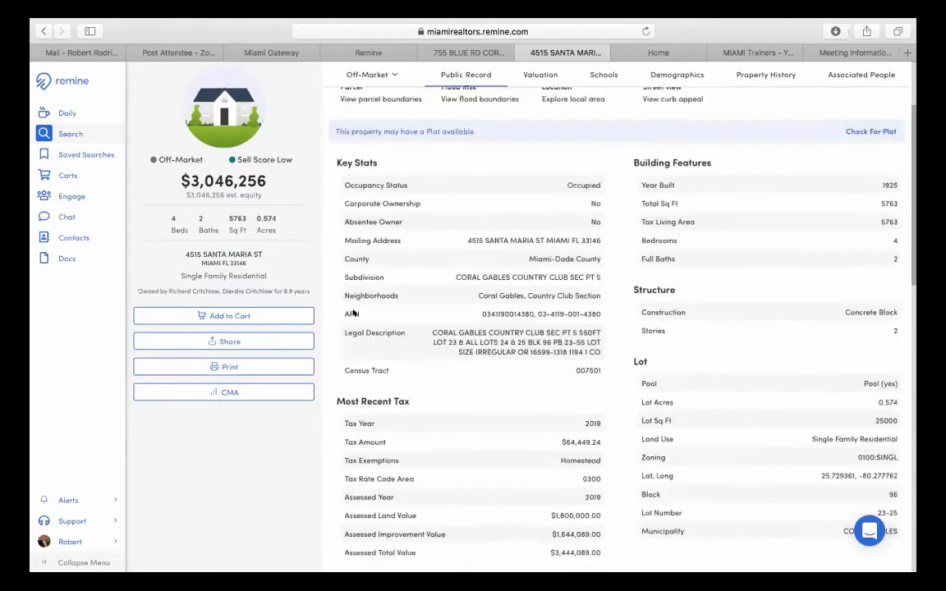
scroll(353, 313, "up", 3)
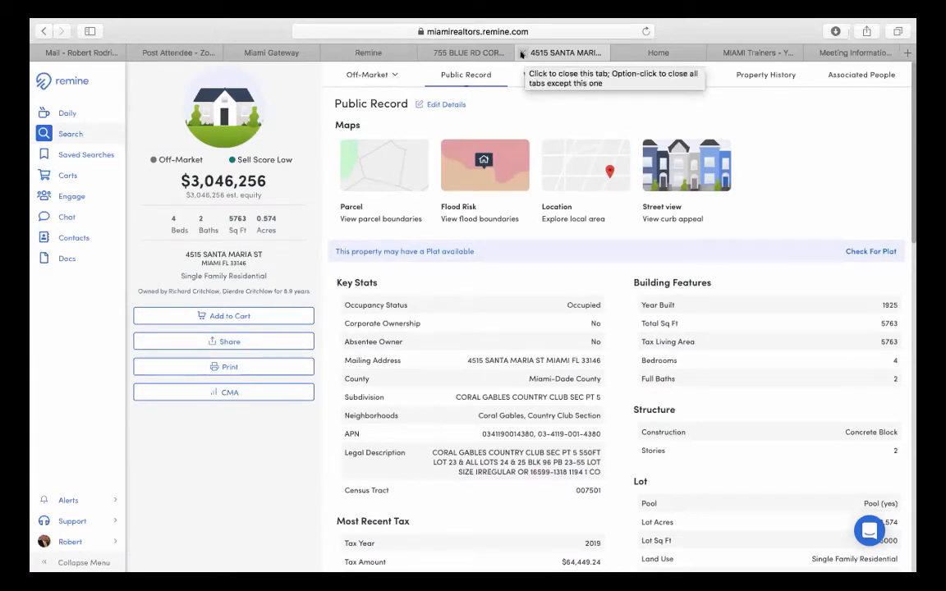
left_click(521, 53)
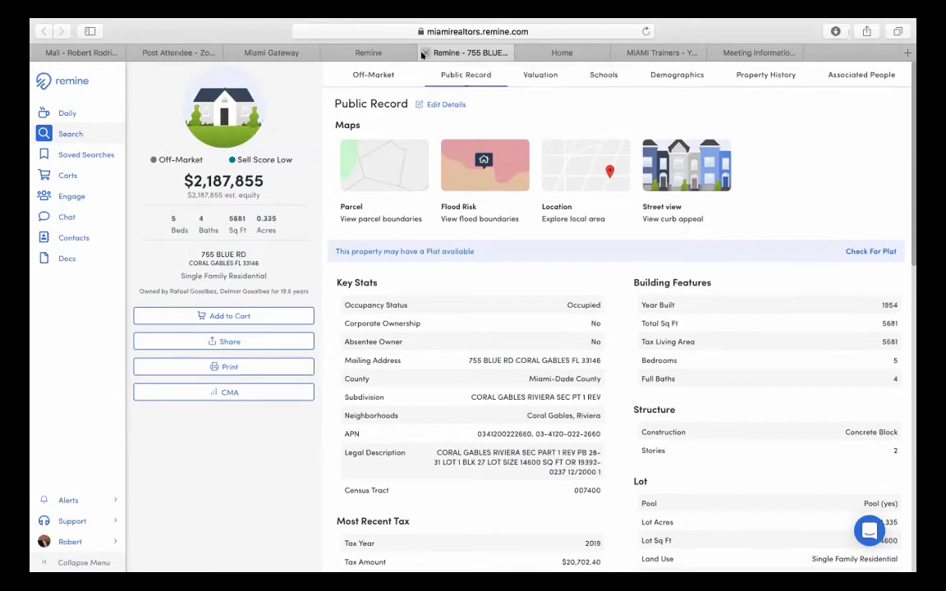
left_click(424, 54)
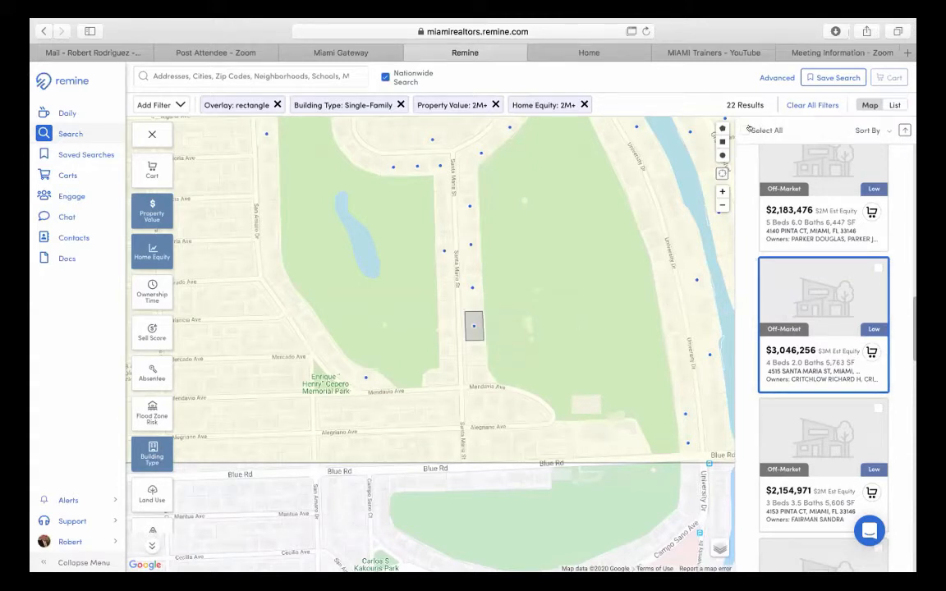
left_click(764, 131)
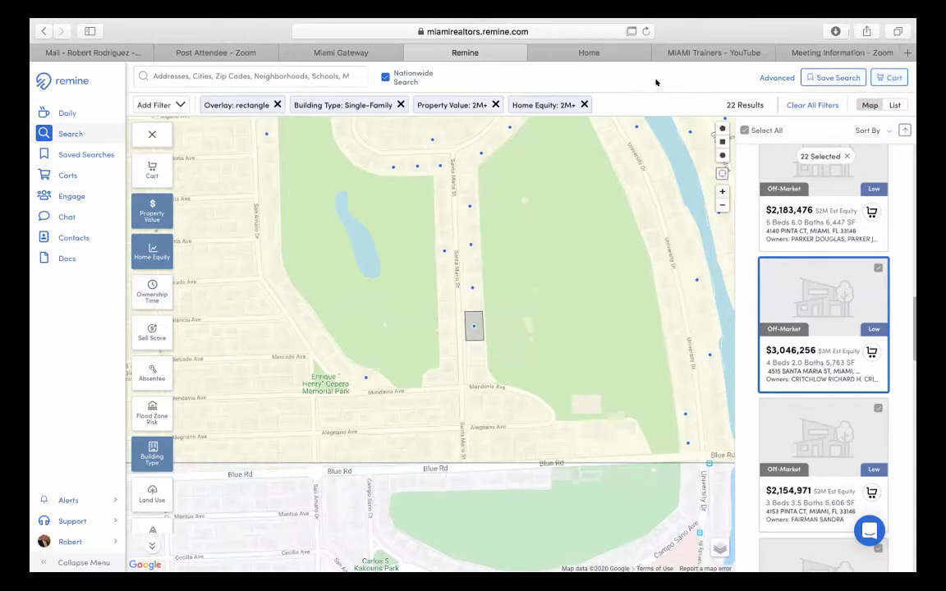
- Remove the Home Equity and Property Value filters, leaving 770 results, and bring up Ownership Time
left_click(720, 206)
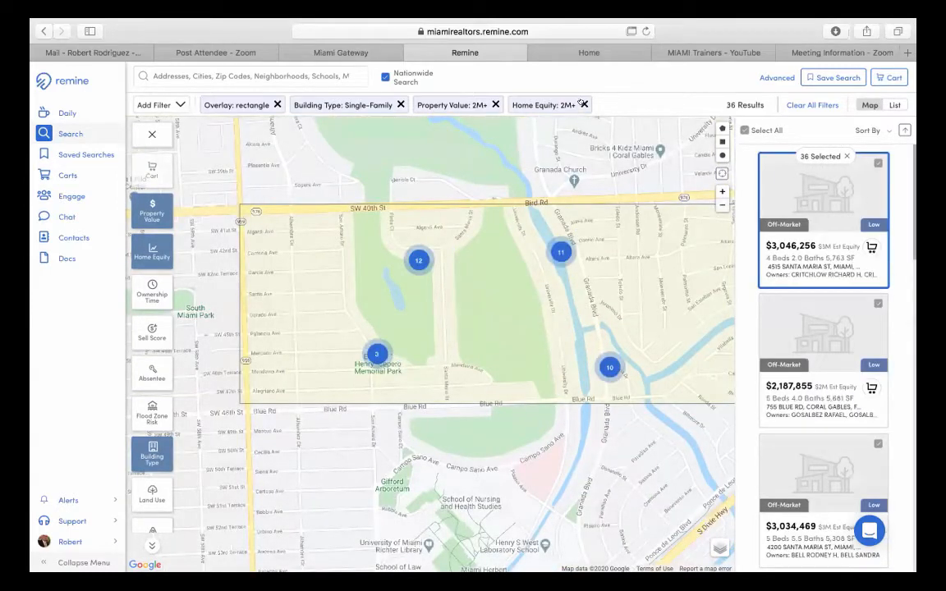
left_click(583, 104)
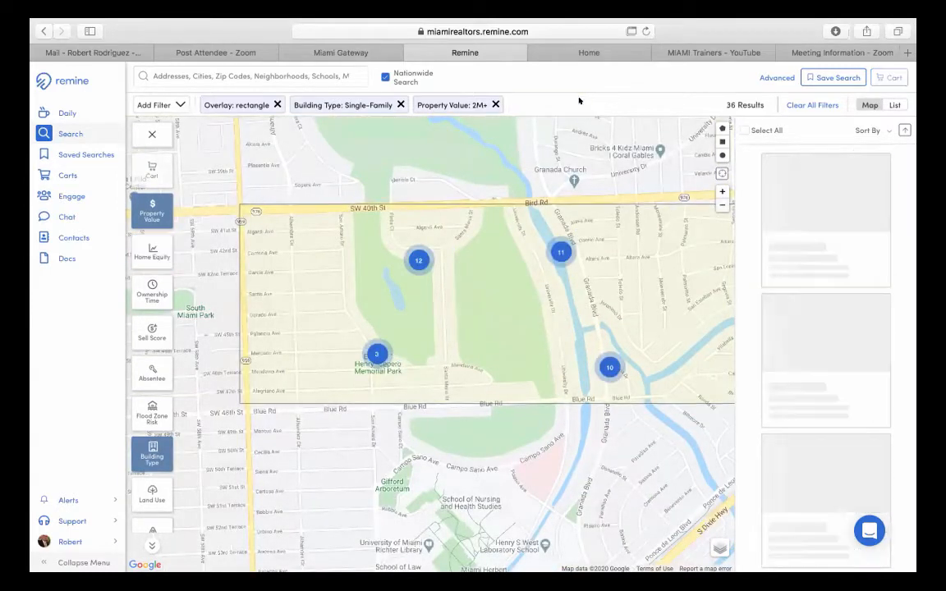
left_click(494, 104)
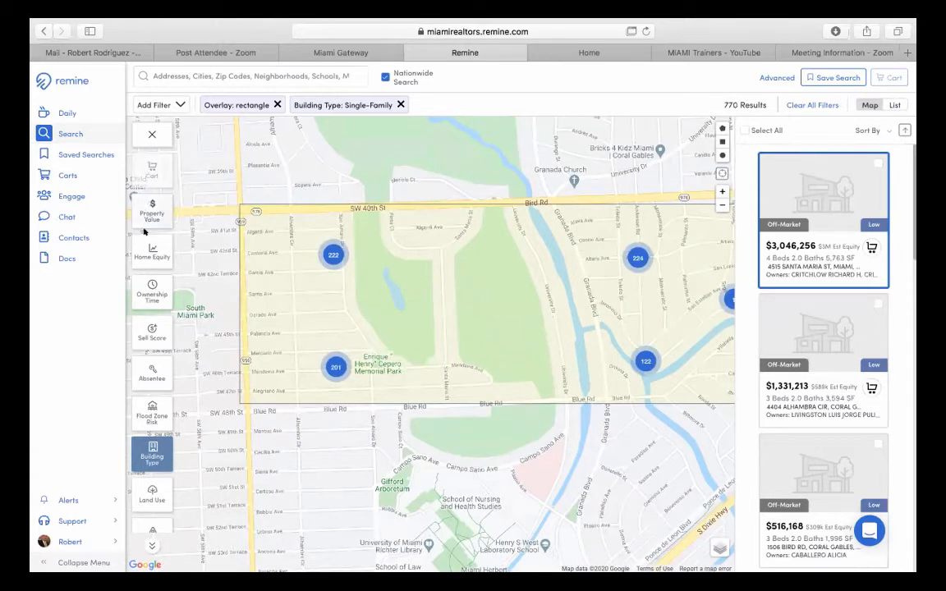
left_click(152, 292)
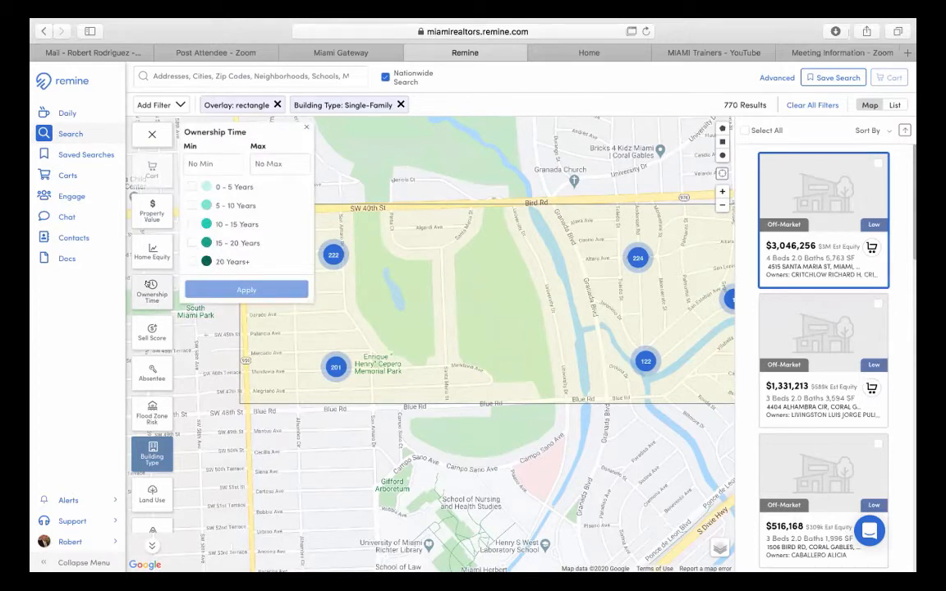
- Apply an Ownership Time filter of 7 to 10 years, narrowing results to 99
left_click(194, 205)
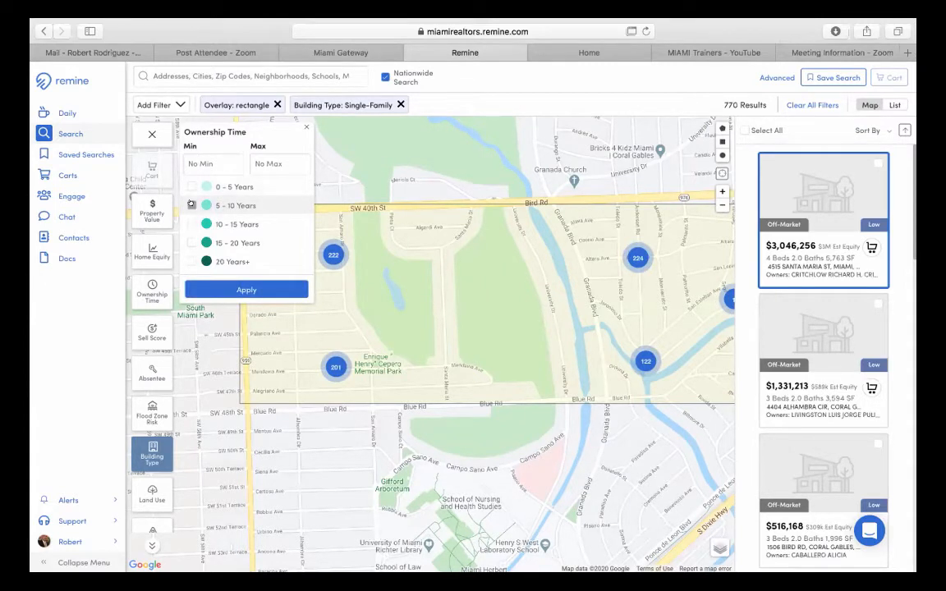
left_click(201, 157)
left_click(202, 158)
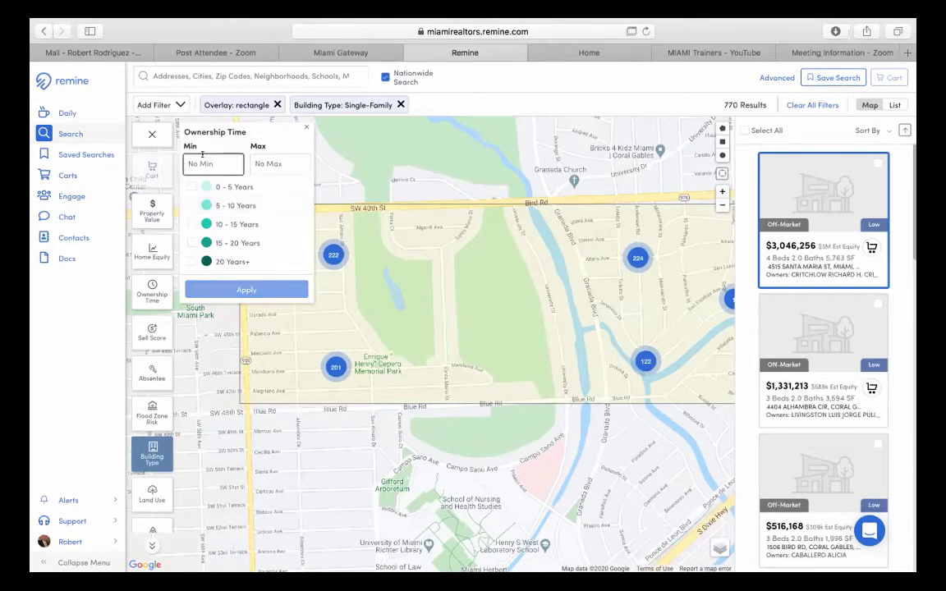
type("7")
key("Tab")
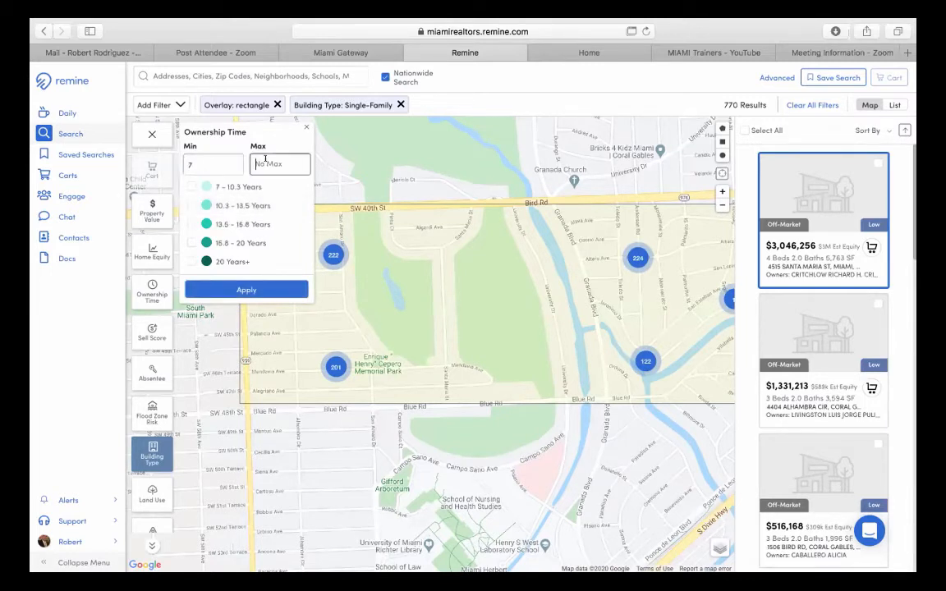
type("10")
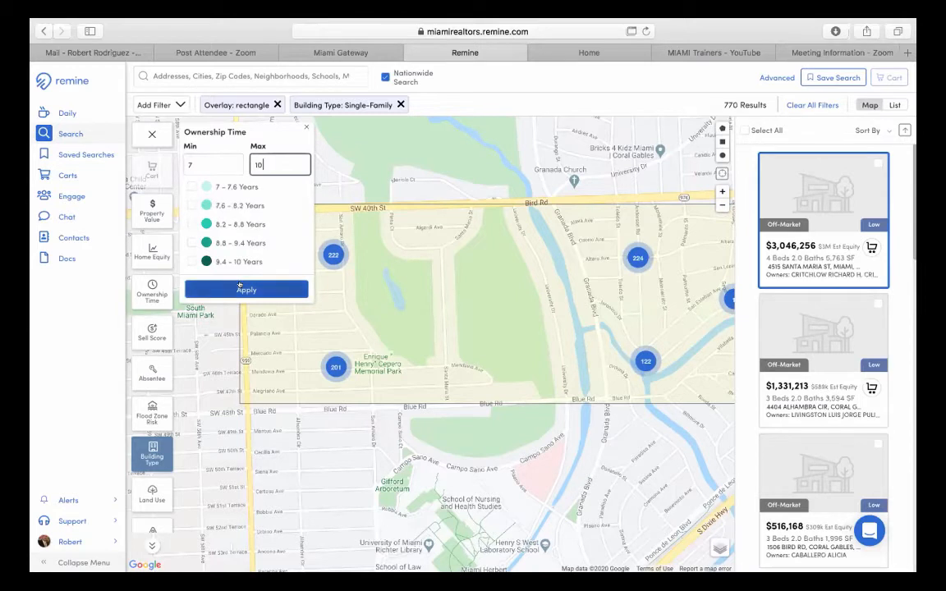
left_click(291, 284)
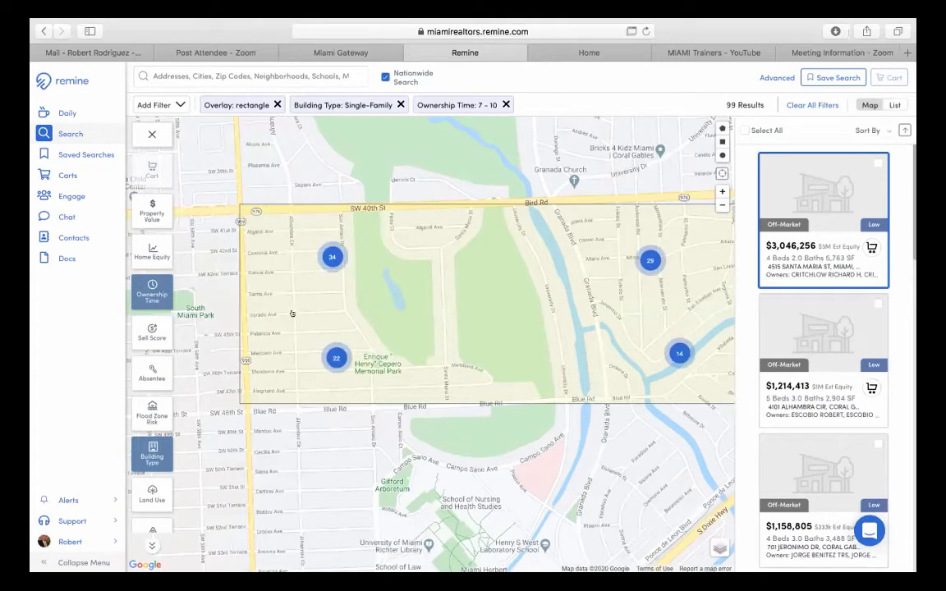
left_click(722, 204)
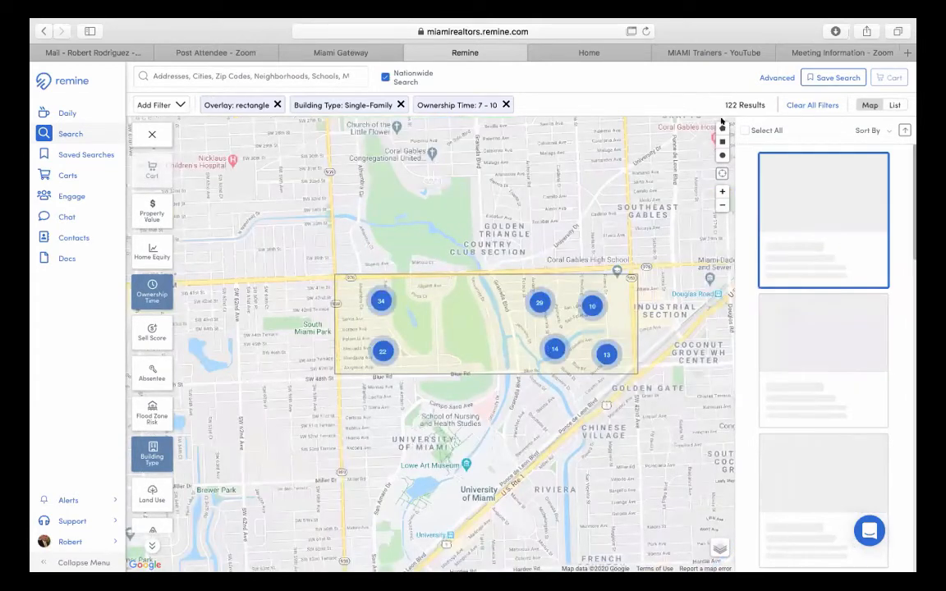
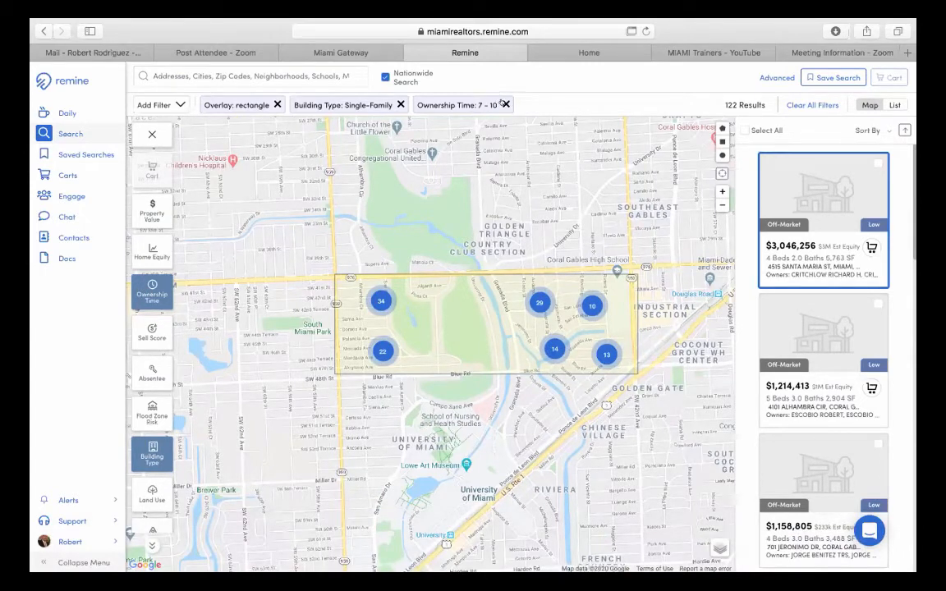
- Replace the 7–10 year Ownership Time filter with a 20+ years filter
left_click(148, 292)
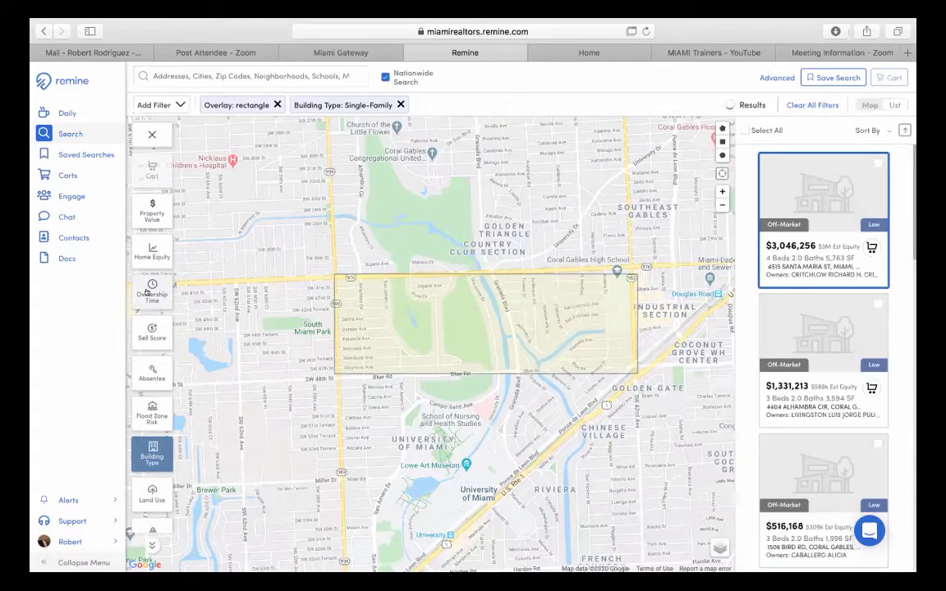
left_click(146, 291)
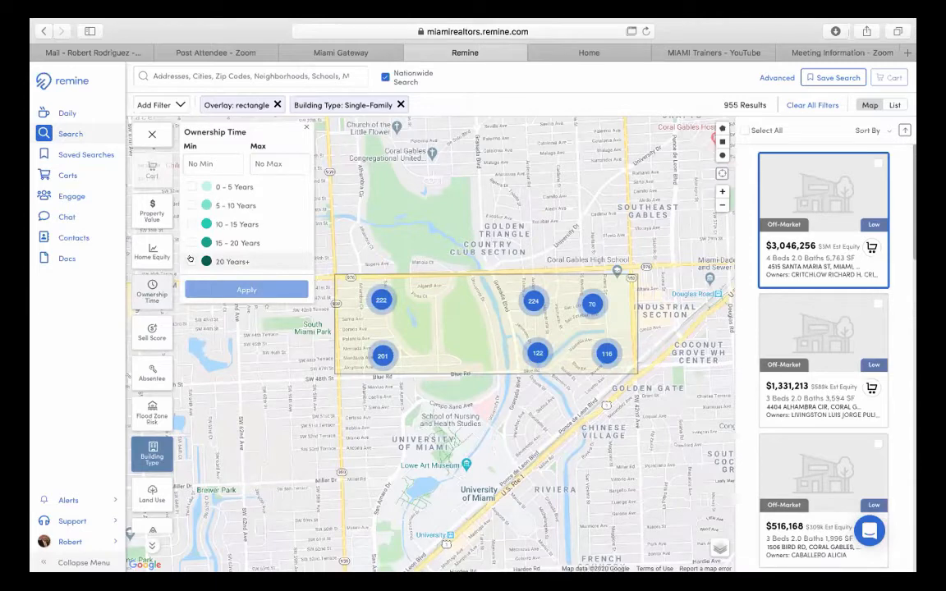
left_click(190, 260)
left_click(241, 289)
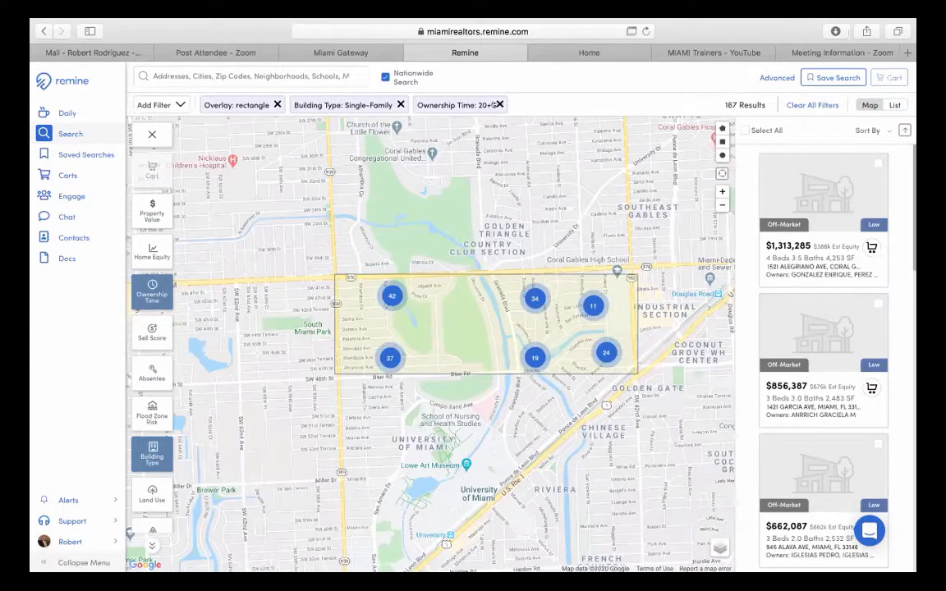
- Swap the 20+ filter for an Ownership Time minimum of 40 years
left_click(499, 104)
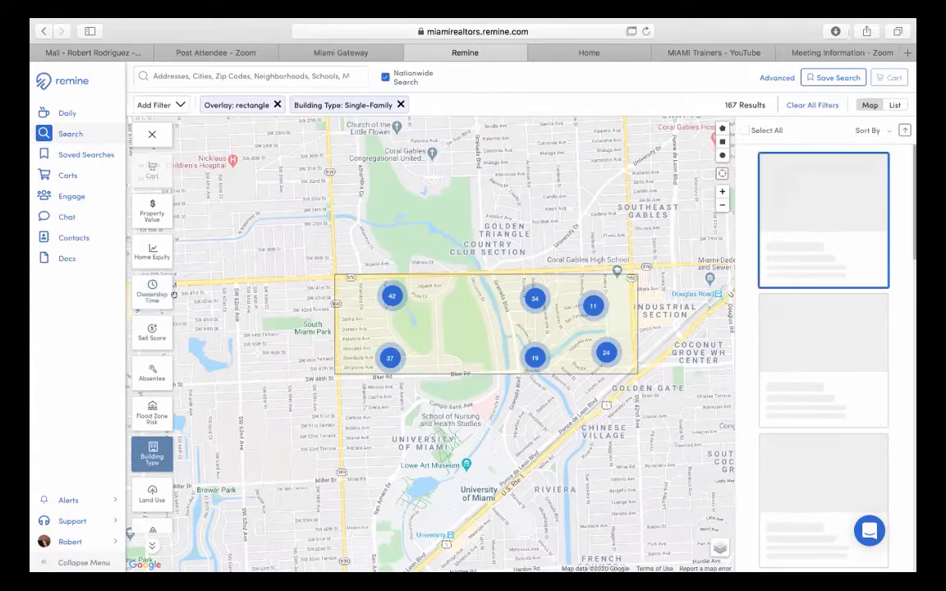
left_click(139, 294)
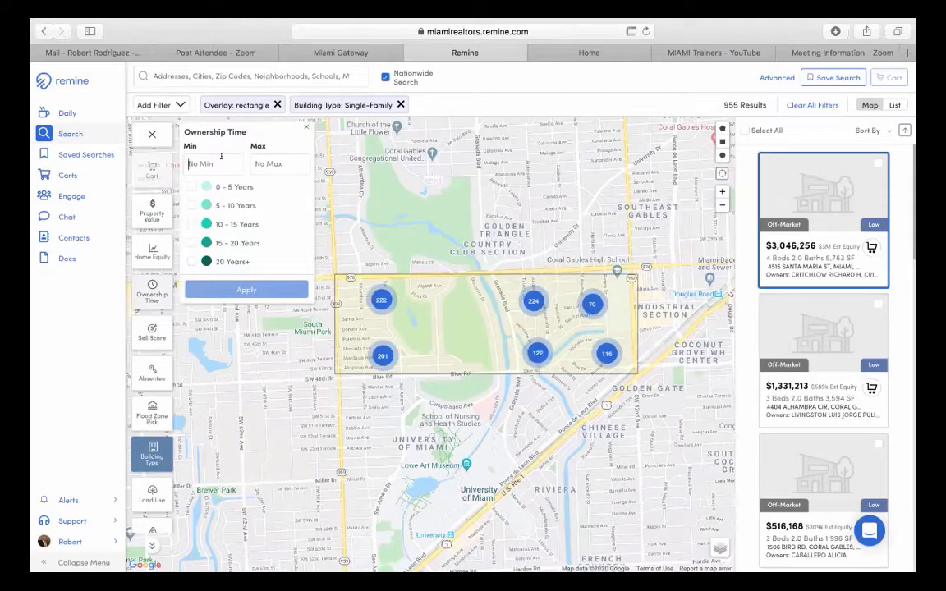
type("40")
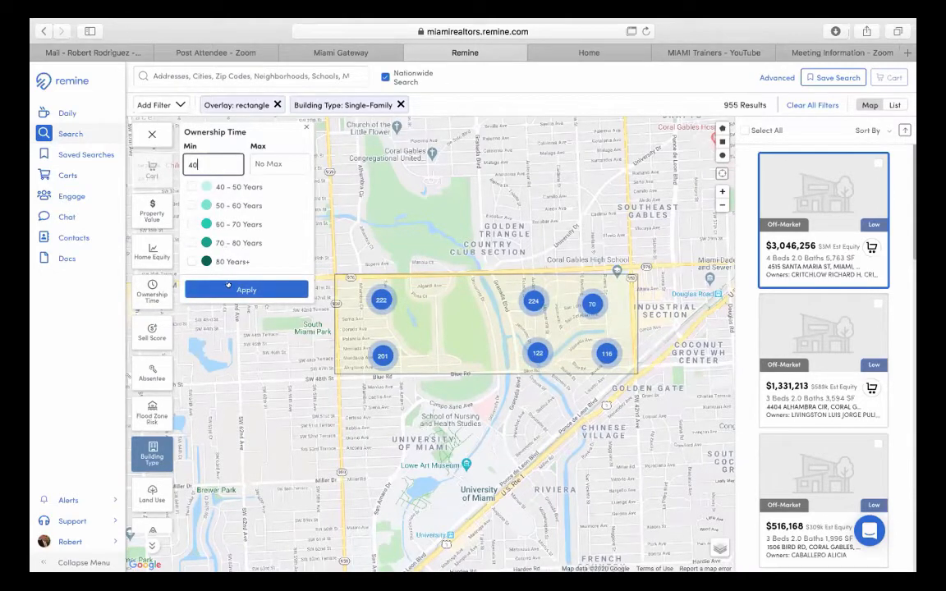
left_click(228, 285)
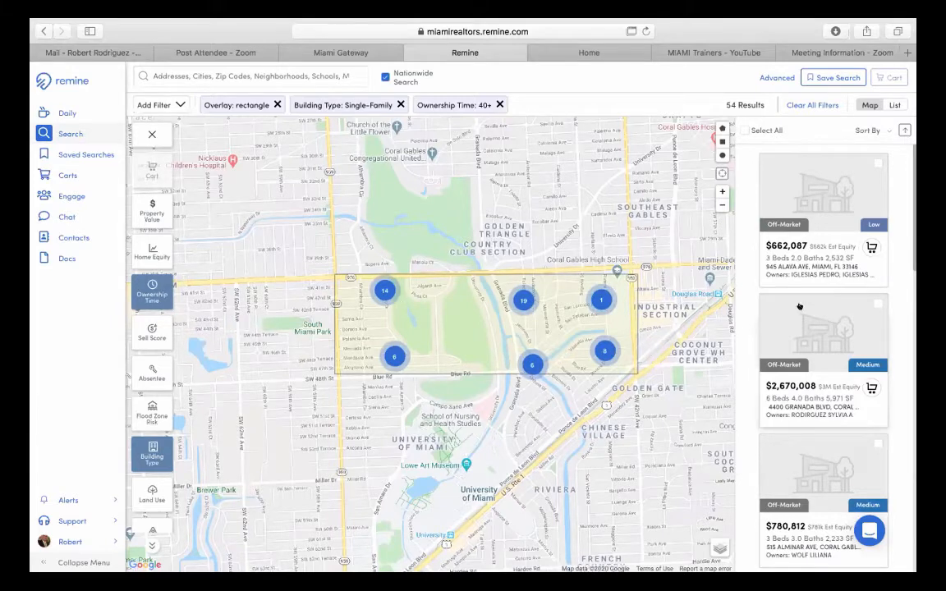
scroll(801, 304, "down", 2)
scroll(801, 307, "down", 4)
scroll(801, 307, "up", 5)
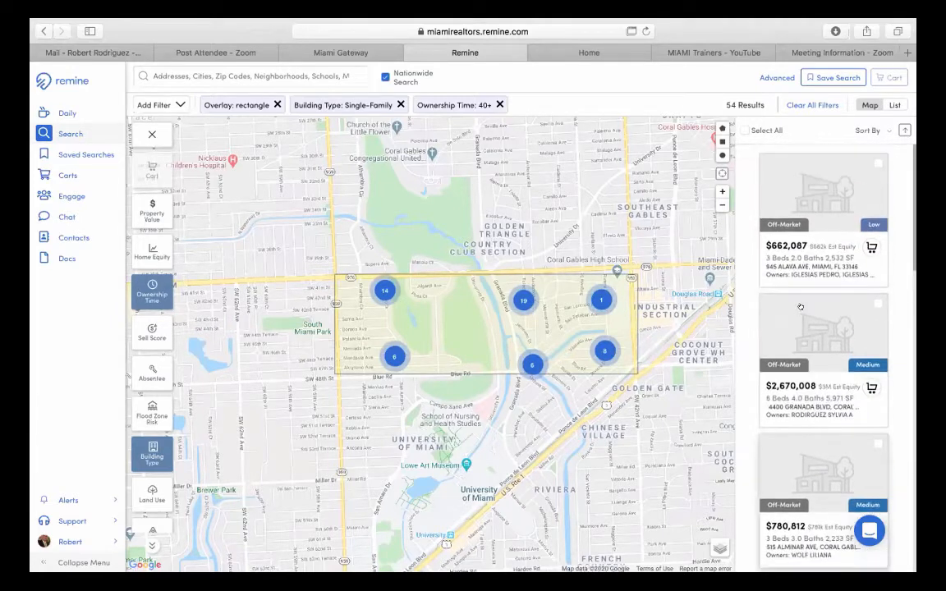
scroll(801, 306, "down", 2)
scroll(801, 307, "down", 10)
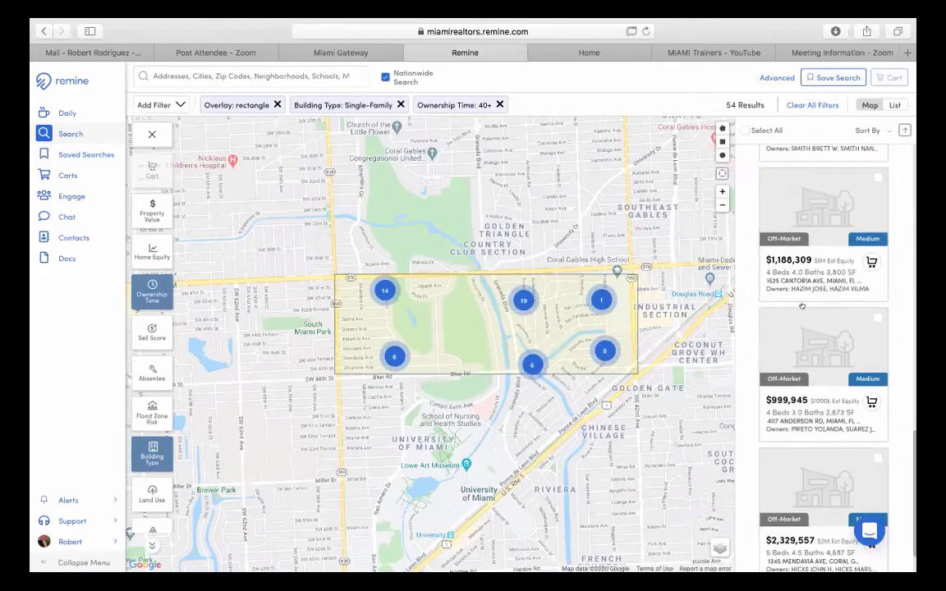
scroll(802, 307, "down", 6)
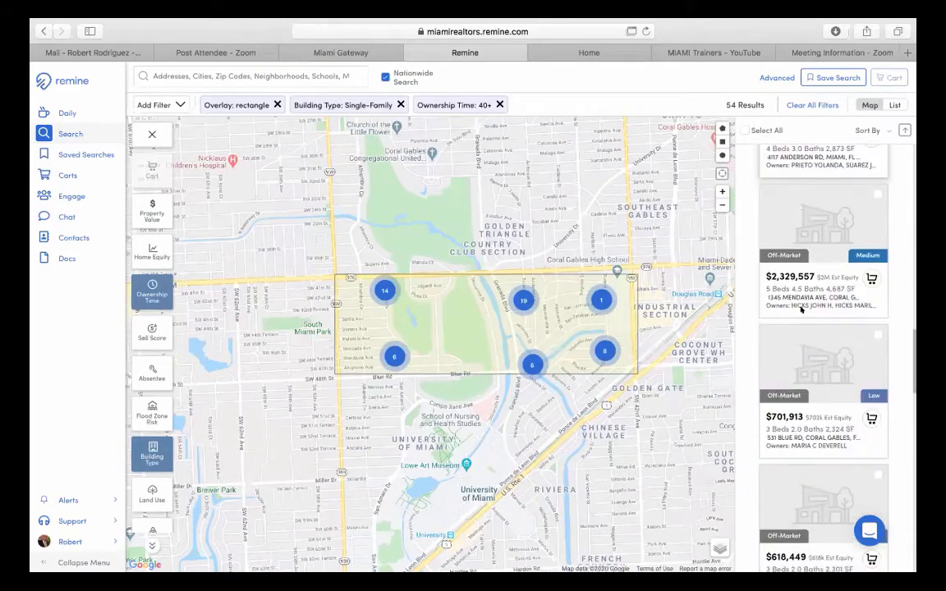
scroll(801, 308, "down", 7)
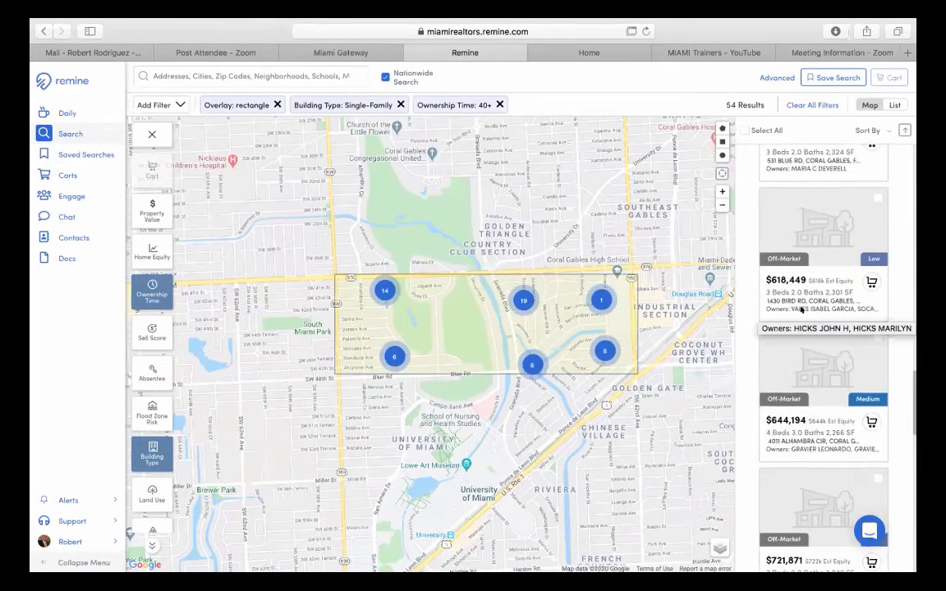
scroll(801, 308, "down", 5)
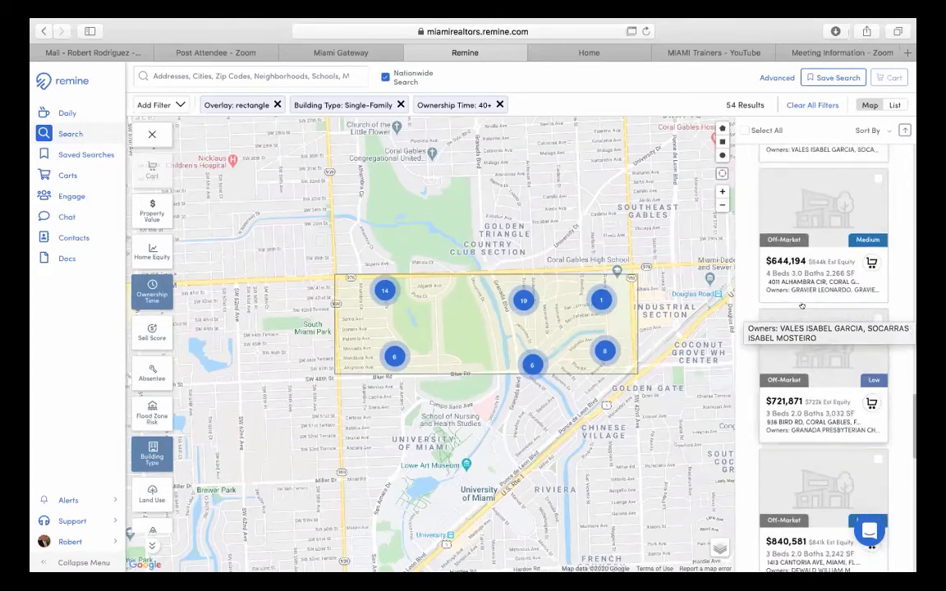
scroll(802, 306, "down", 5)
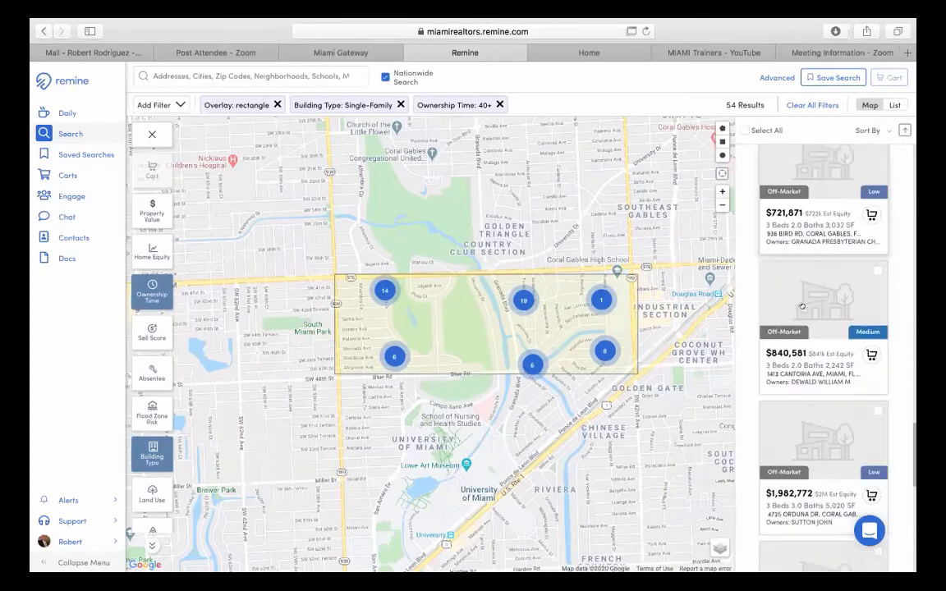
scroll(802, 306, "down", 6)
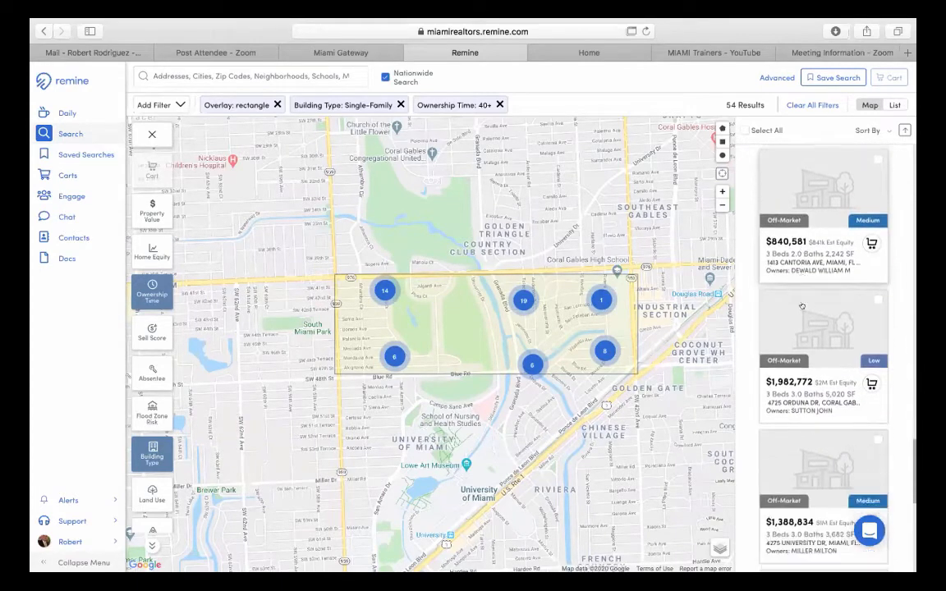
scroll(802, 310, "up", 20)
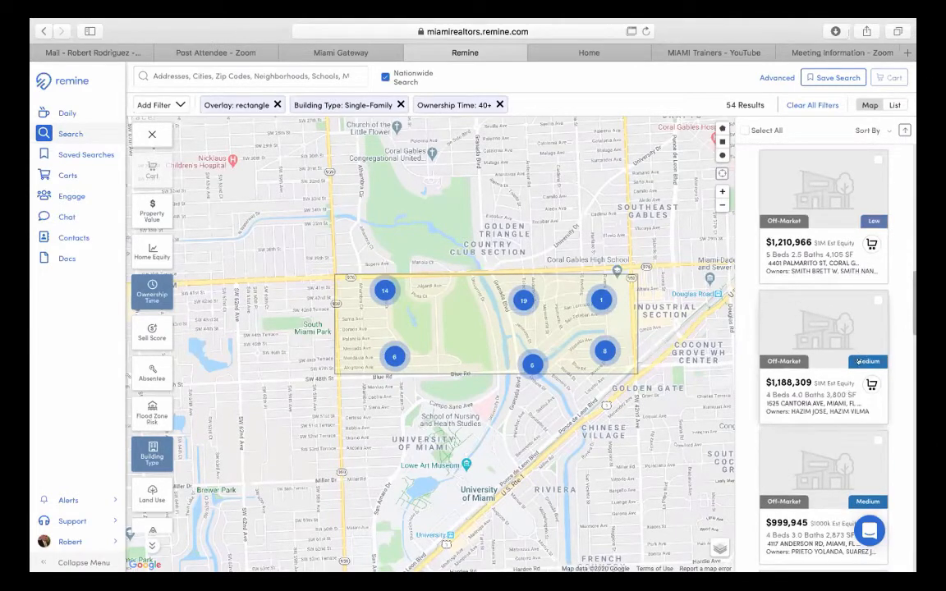
scroll(858, 360, "up", 1)
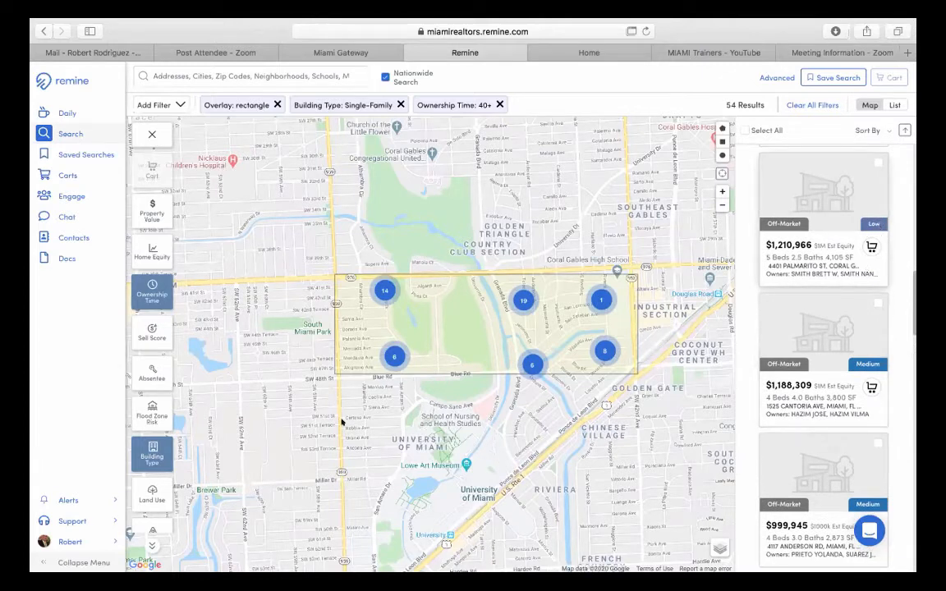
left_click(146, 335)
scroll(859, 280, "up", 1)
scroll(858, 281, "up", 3)
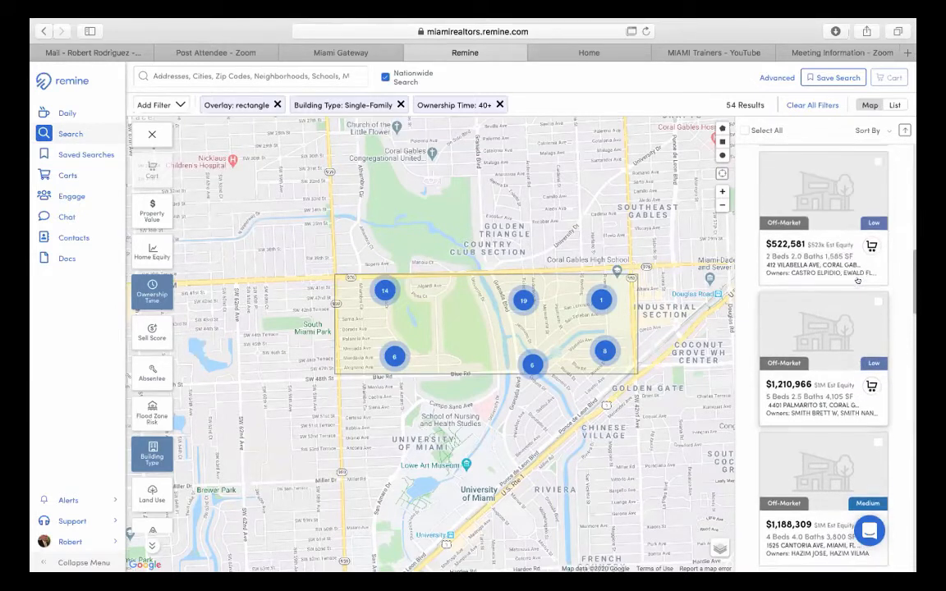
scroll(858, 282, "up", 9)
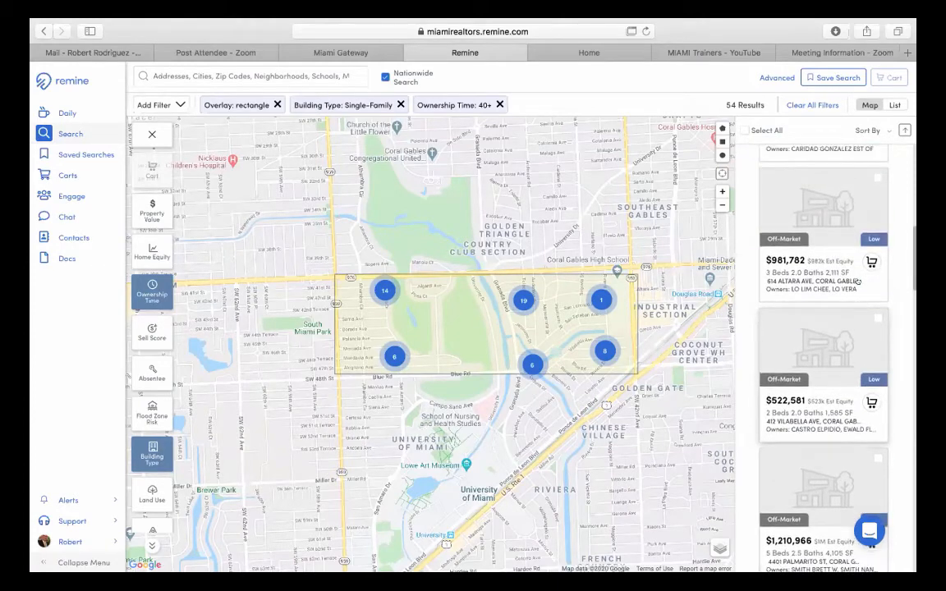
scroll(857, 282, "up", 1)
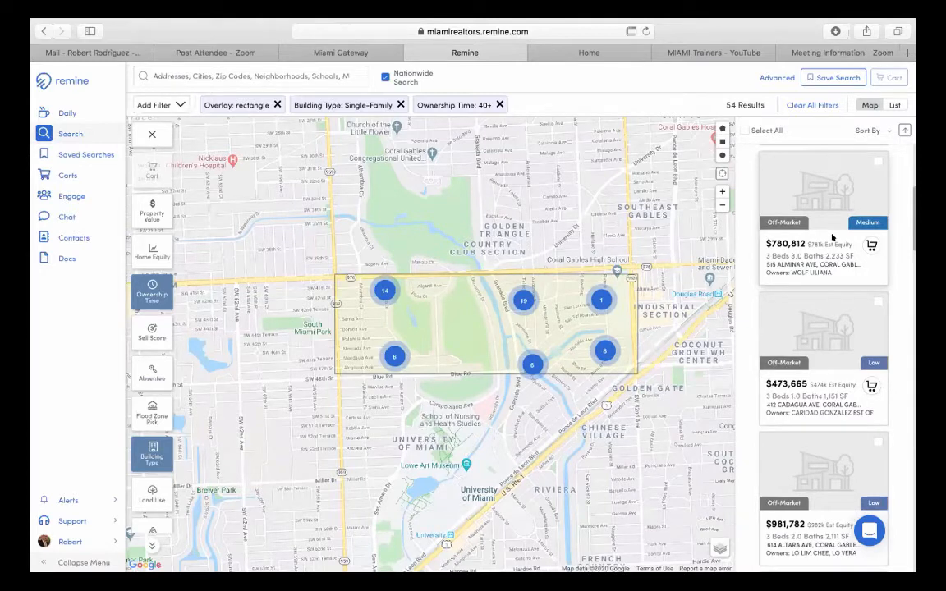
scroll(832, 237, "up", 3)
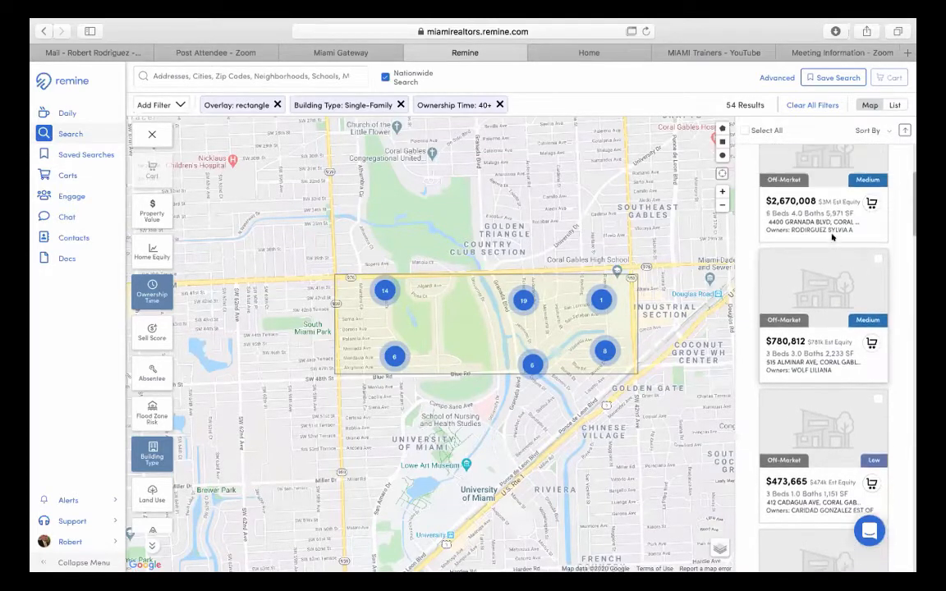
scroll(833, 238, "up", 3)
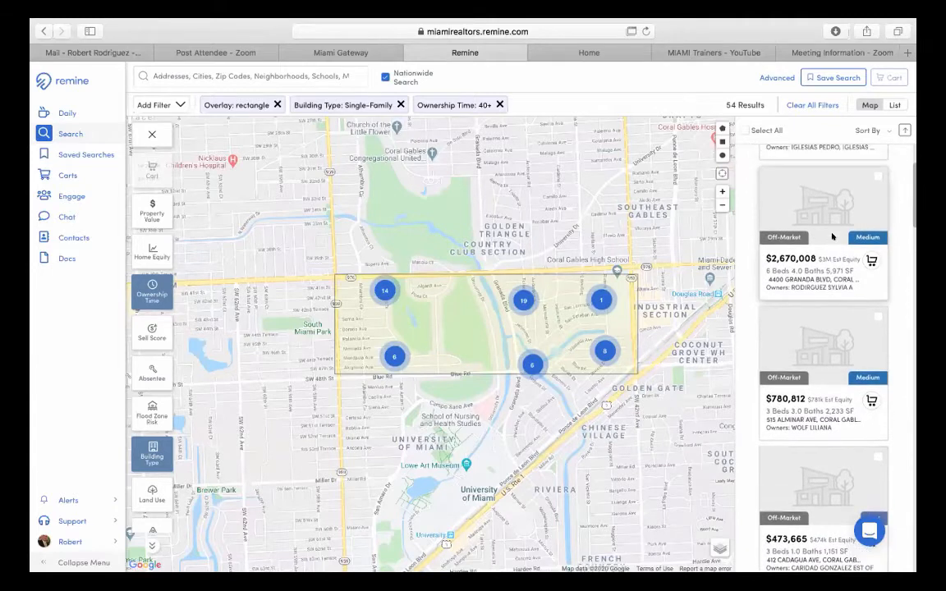
scroll(833, 237, "up", 2)
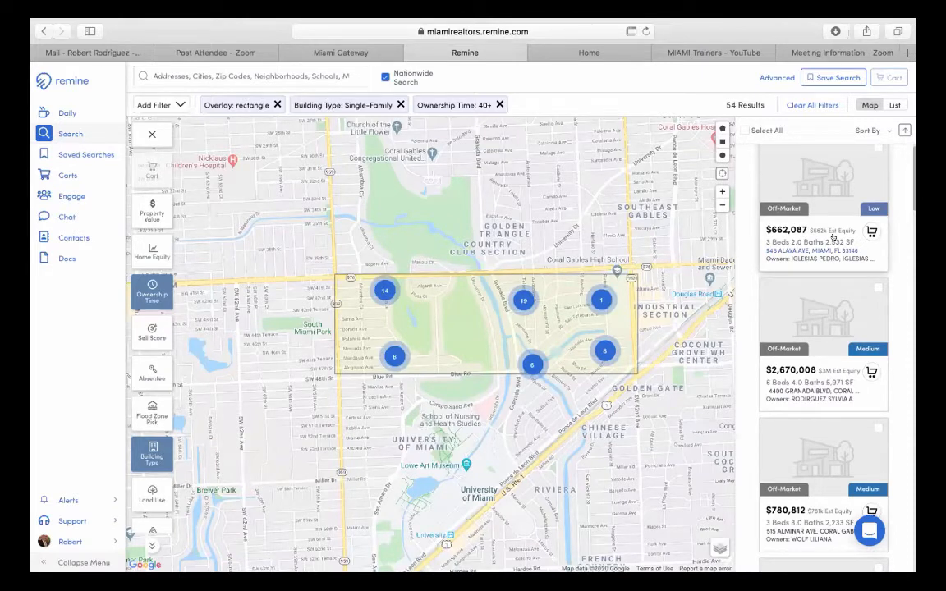
scroll(833, 237, "up", 1)
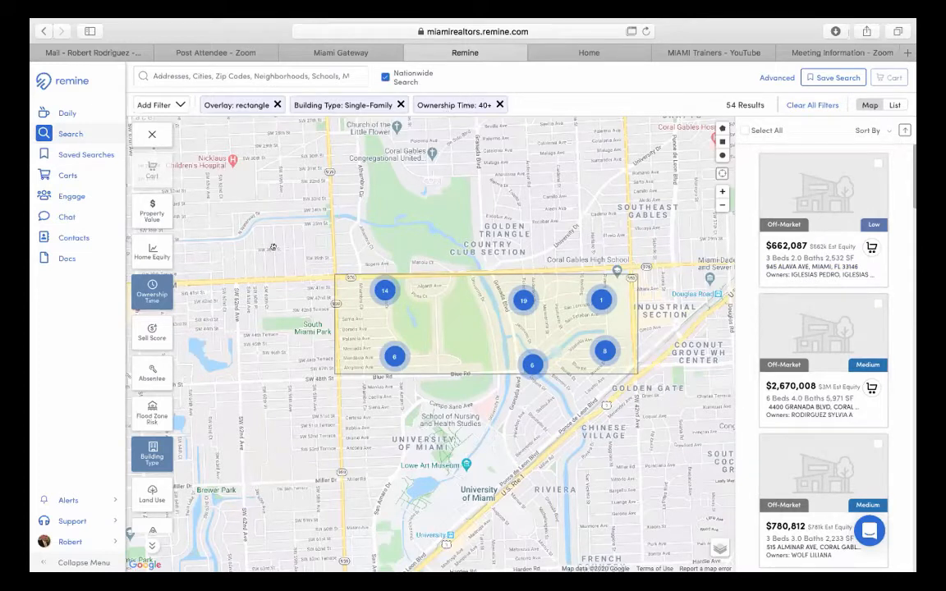
scroll(147, 391, "down", 1)
scroll(146, 391, "down", 5)
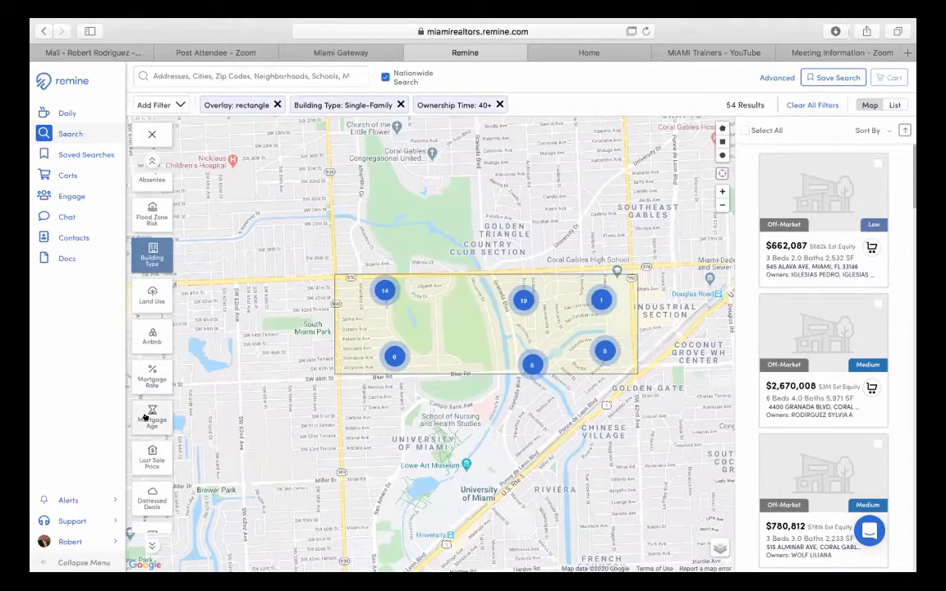
- Add a Mortgage Age: Has No Mortgage filter and drop the Ownership Time filter
left_click(154, 417)
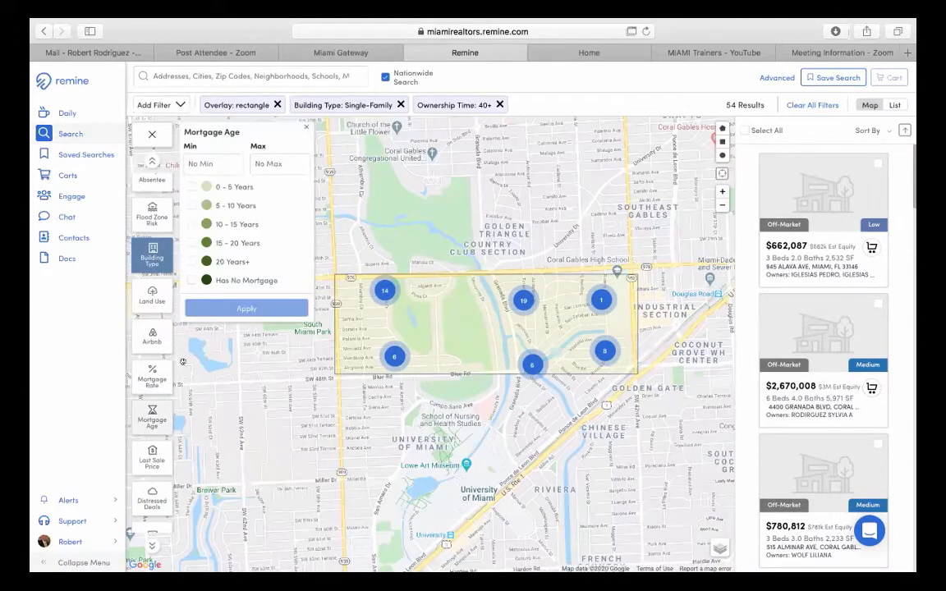
left_click(236, 281)
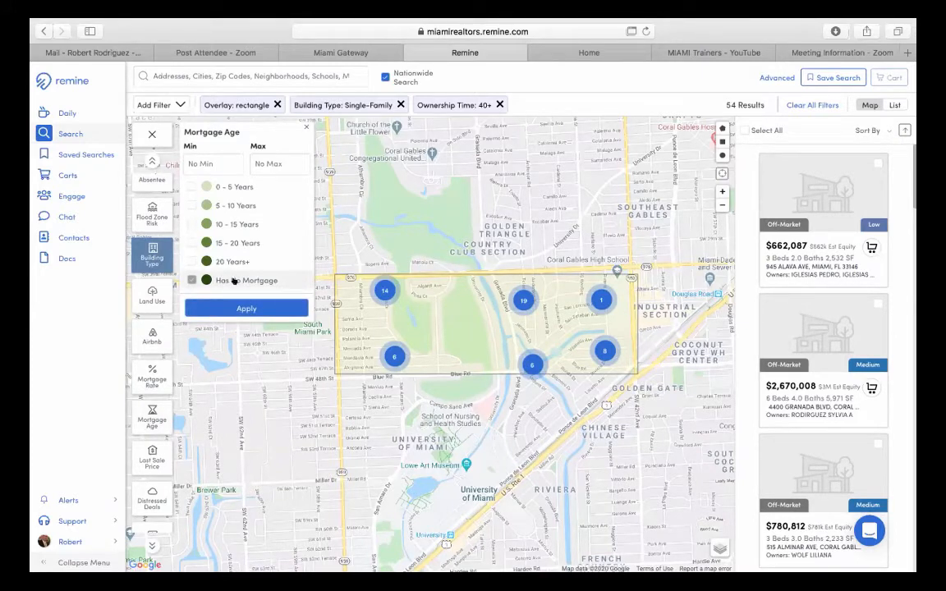
left_click(237, 308)
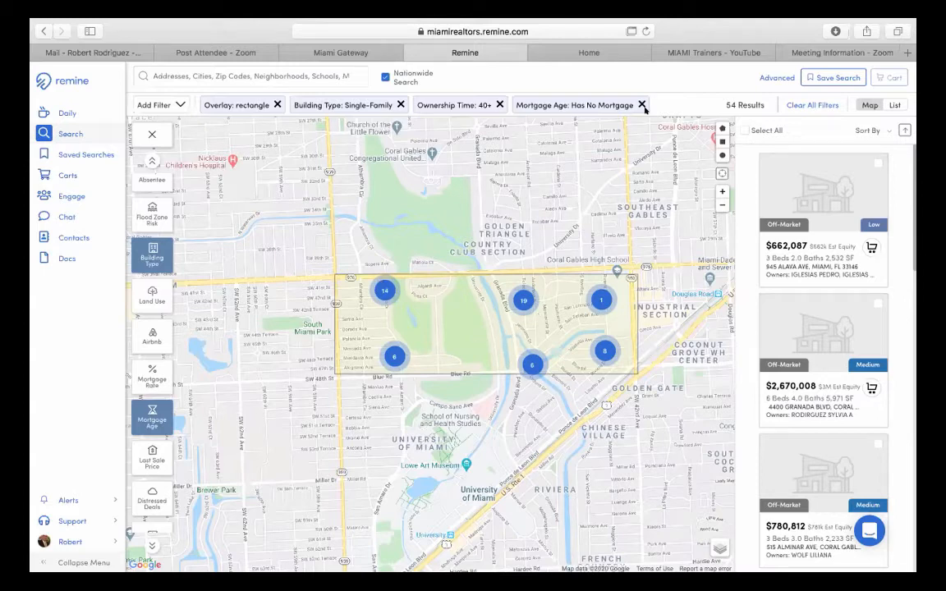
left_click(499, 104)
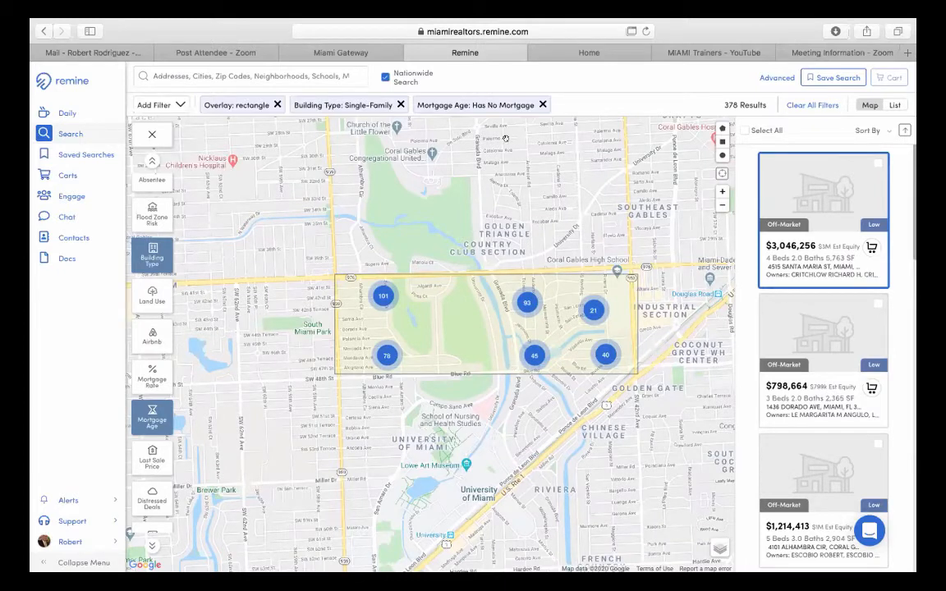
- Replace the Mortgage Age filter with a 0–5 Years mortgage age
left_click(542, 104)
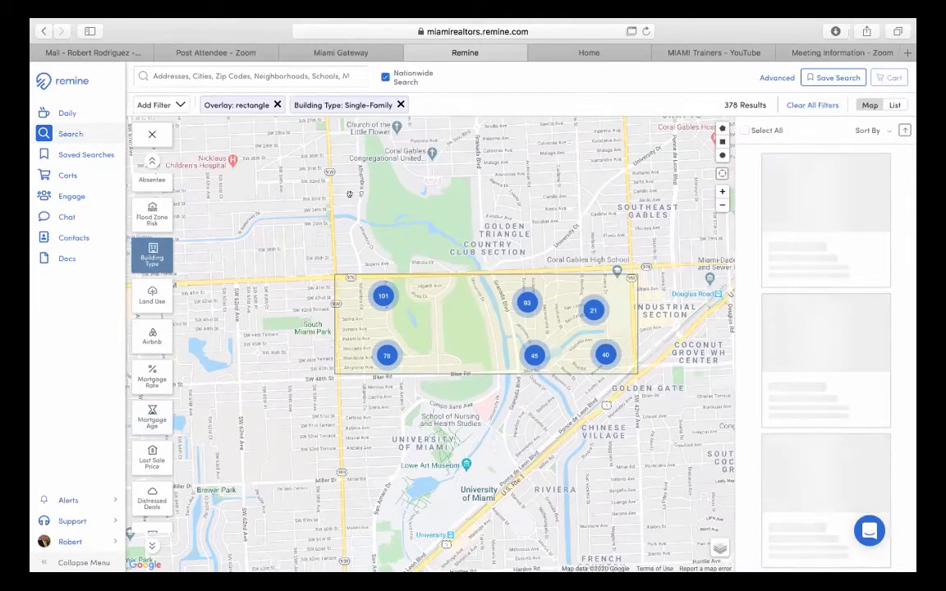
left_click(145, 423)
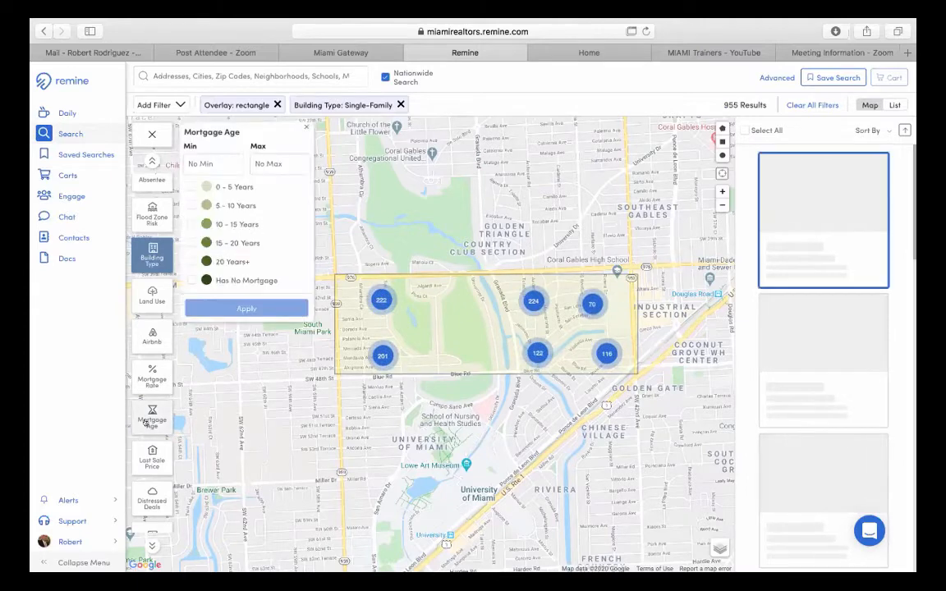
left_click(210, 187)
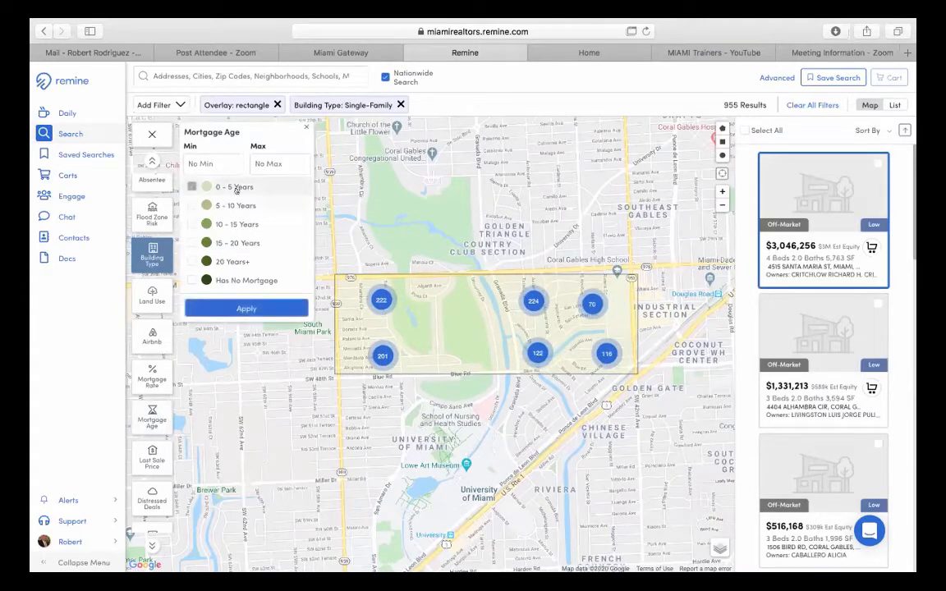
left_click(240, 308)
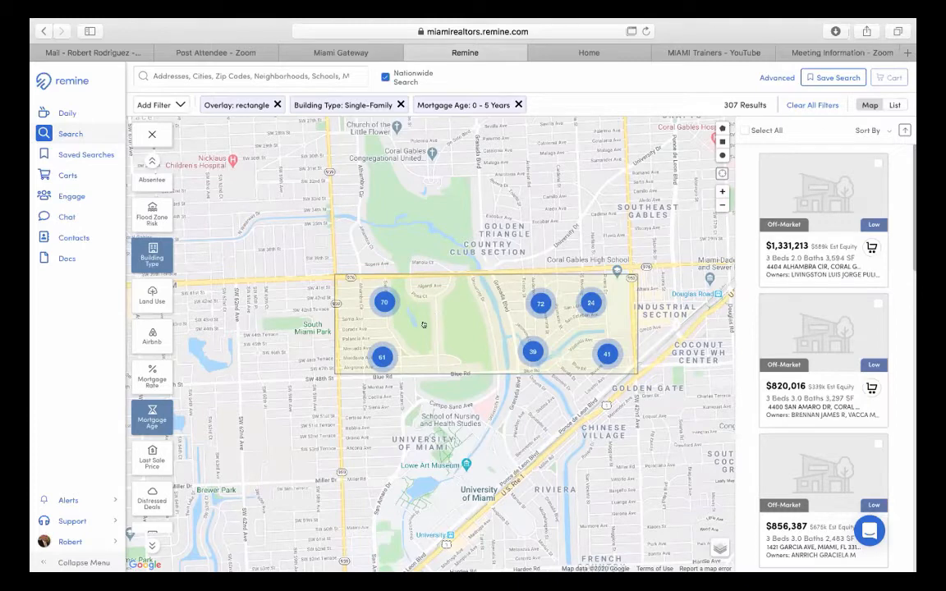
- Add a Mortgage Rate filter of 6%+
left_click(145, 379)
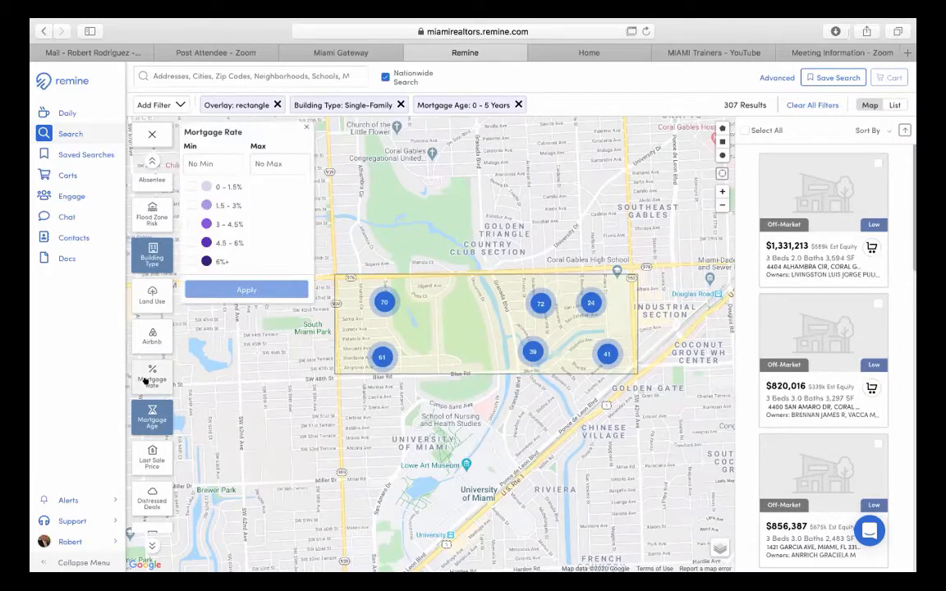
left_click(211, 260)
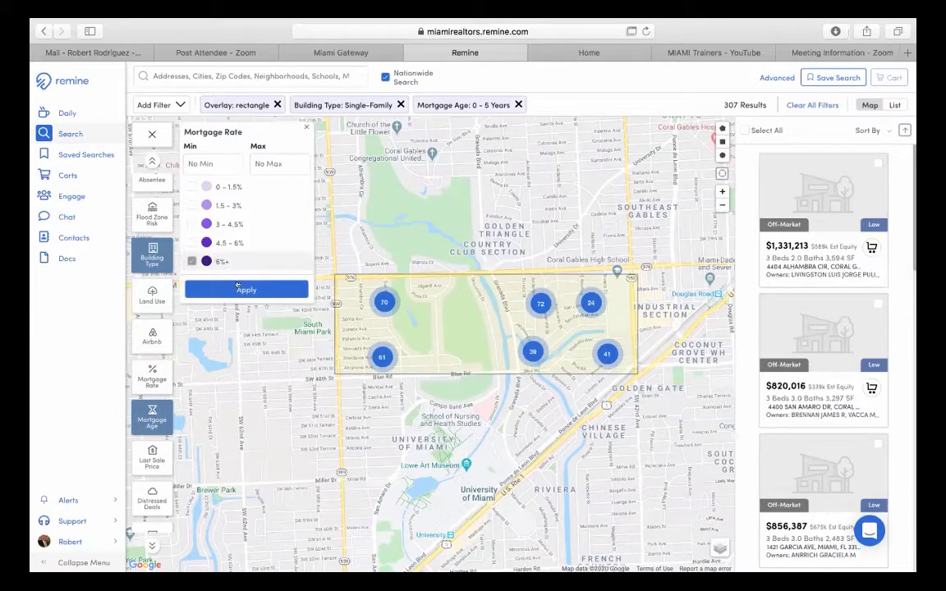
left_click(238, 287)
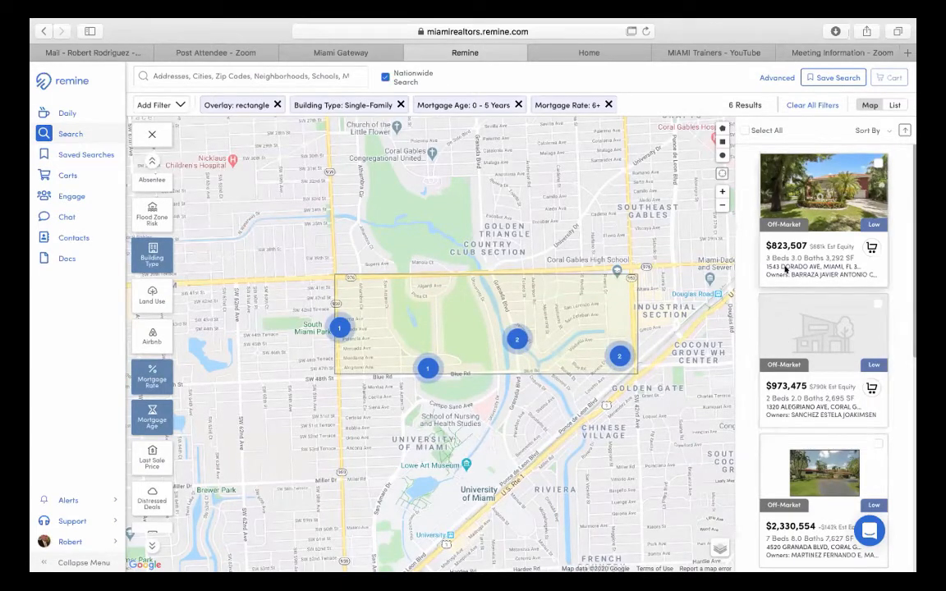
- Remove the Mortgage Age and Rate filters and set a 9% minimum mortgage rate
scroll(751, 328, "down", 3)
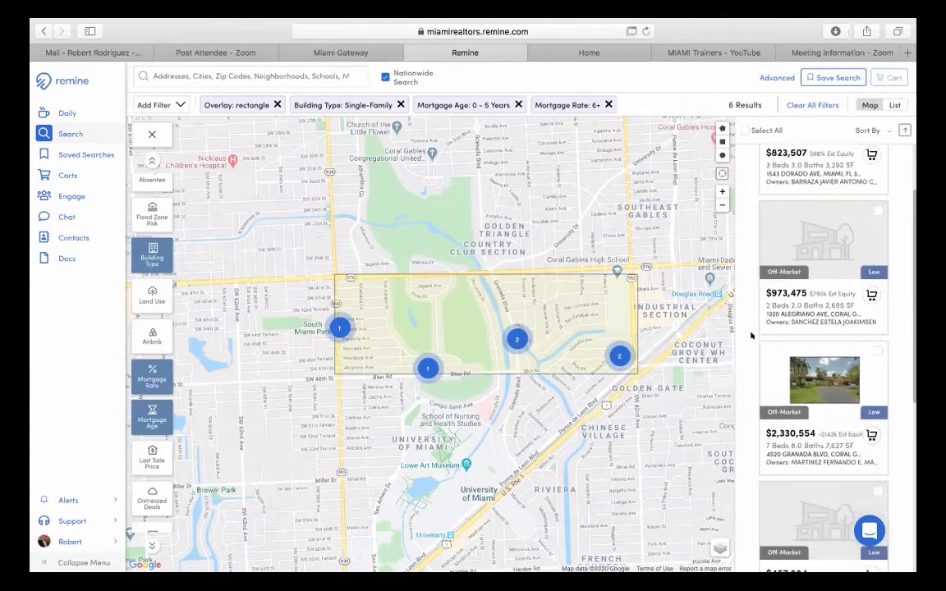
scroll(751, 336, "down", 9)
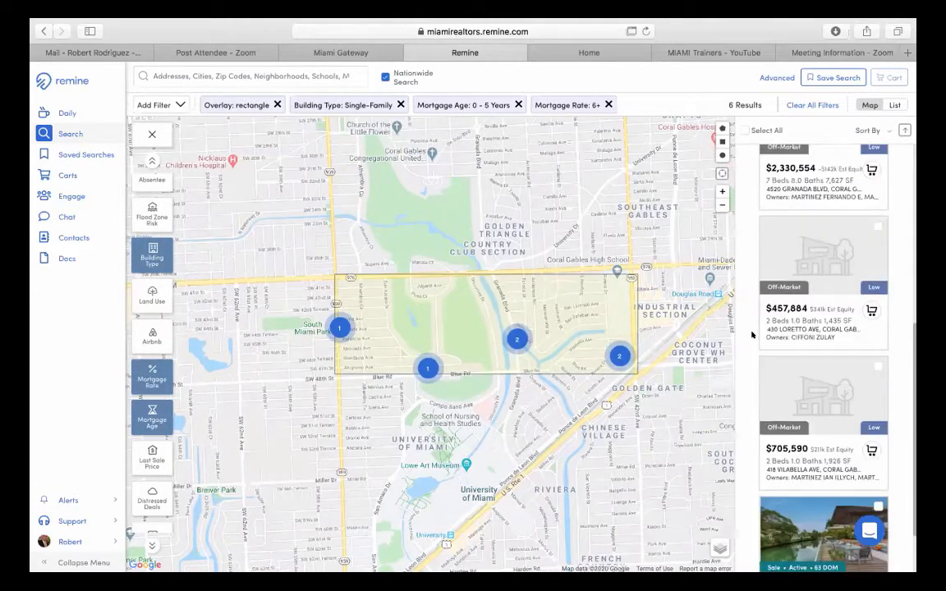
scroll(752, 334, "up", 12)
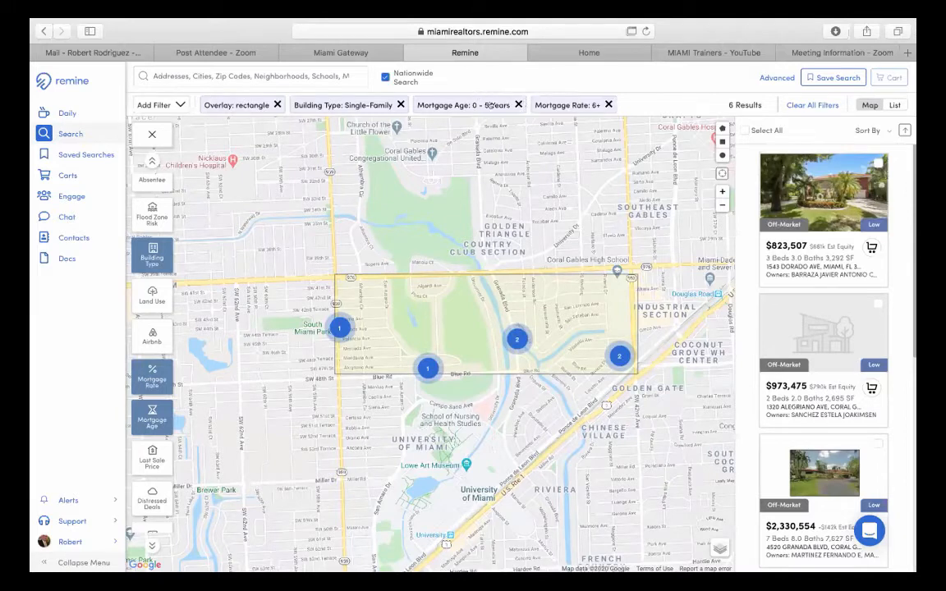
left_click(518, 105)
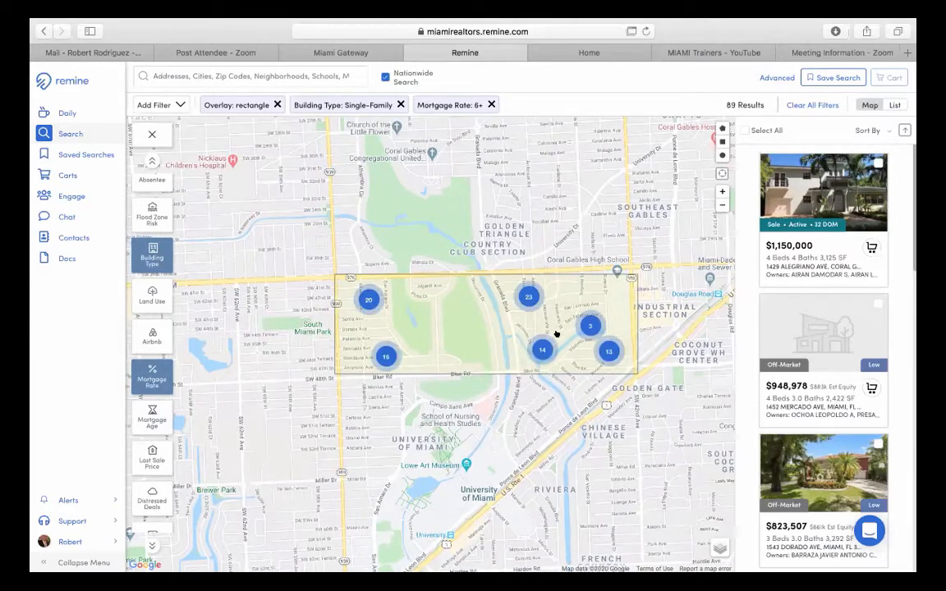
left_click(490, 105)
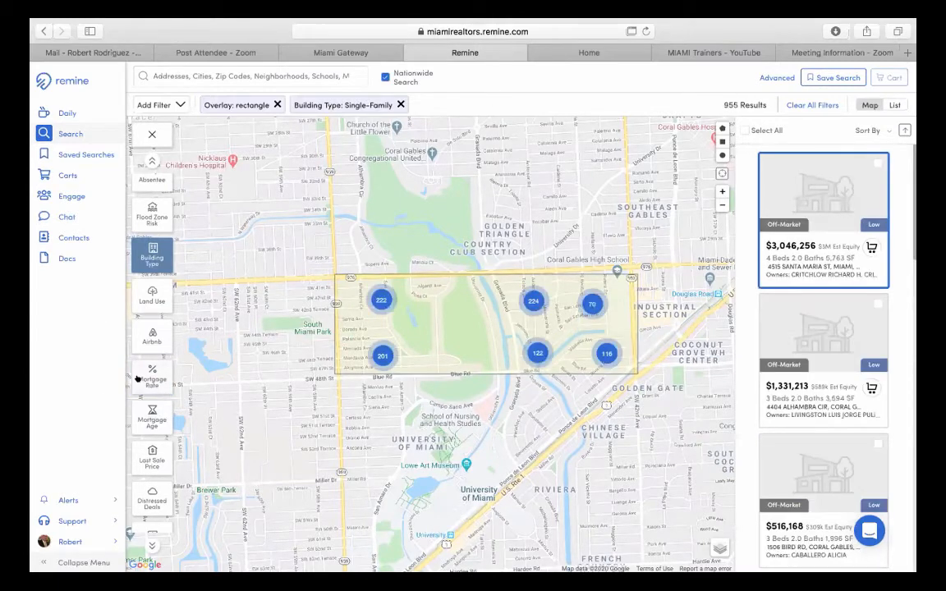
left_click(152, 376)
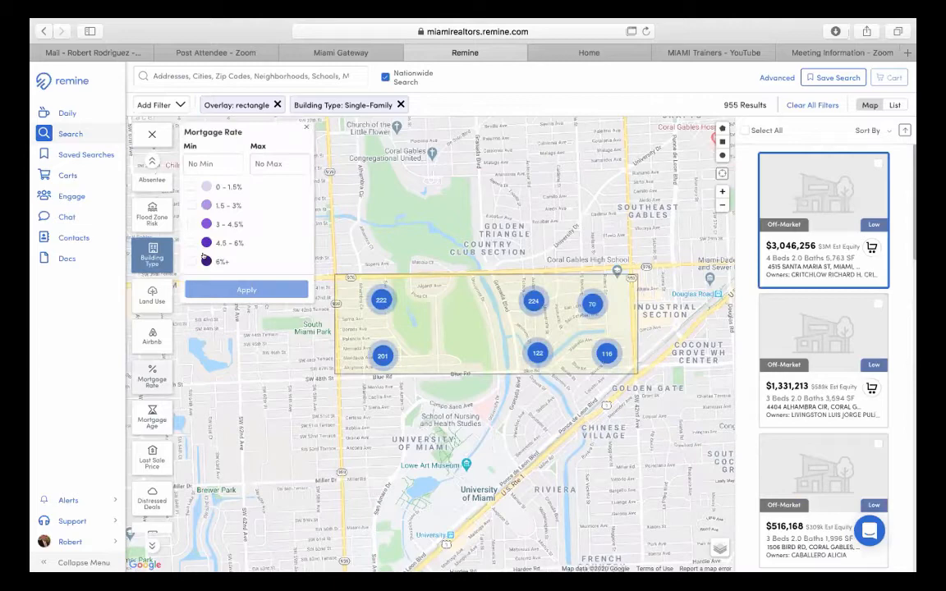
left_click(219, 157)
type("9")
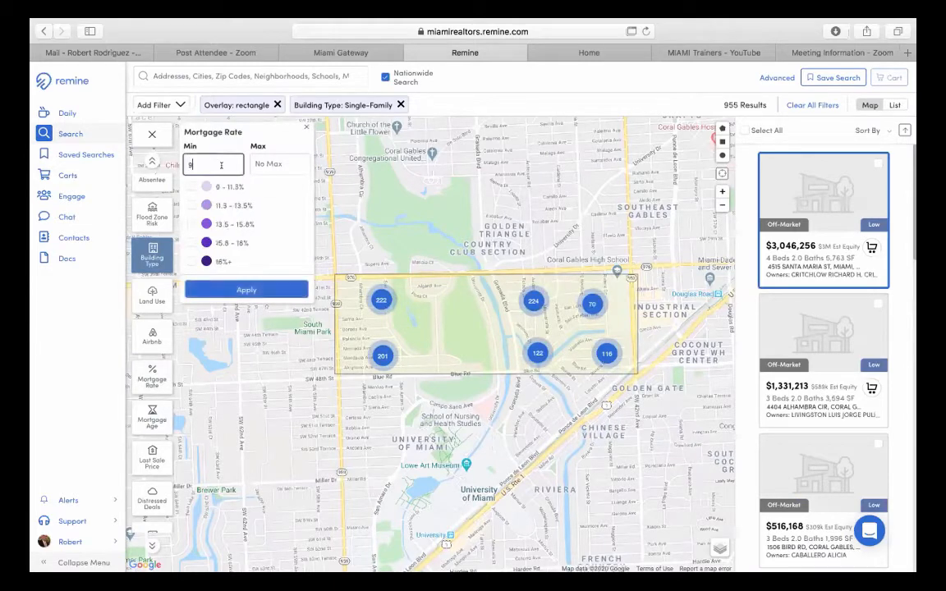
left_click(231, 288)
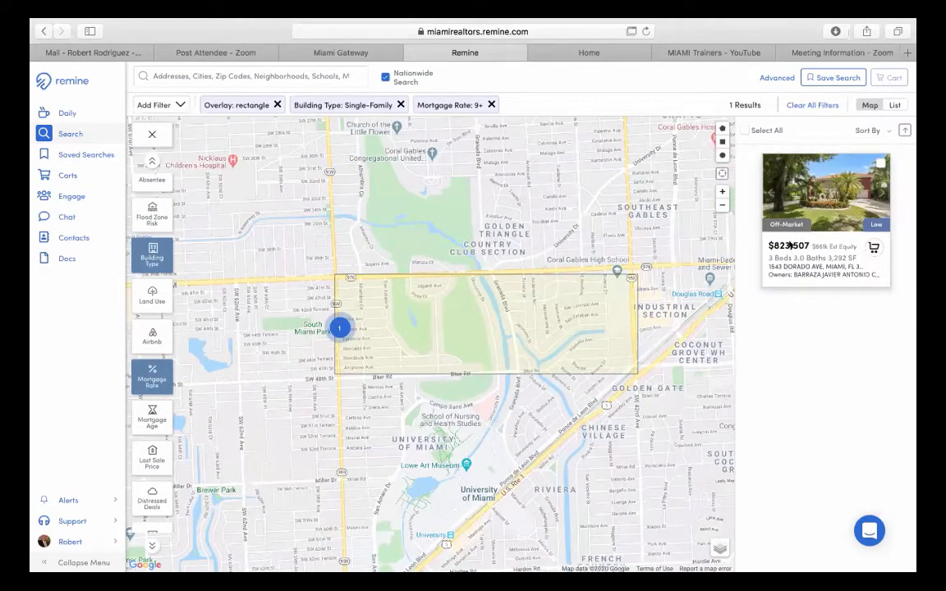
left_click(789, 245)
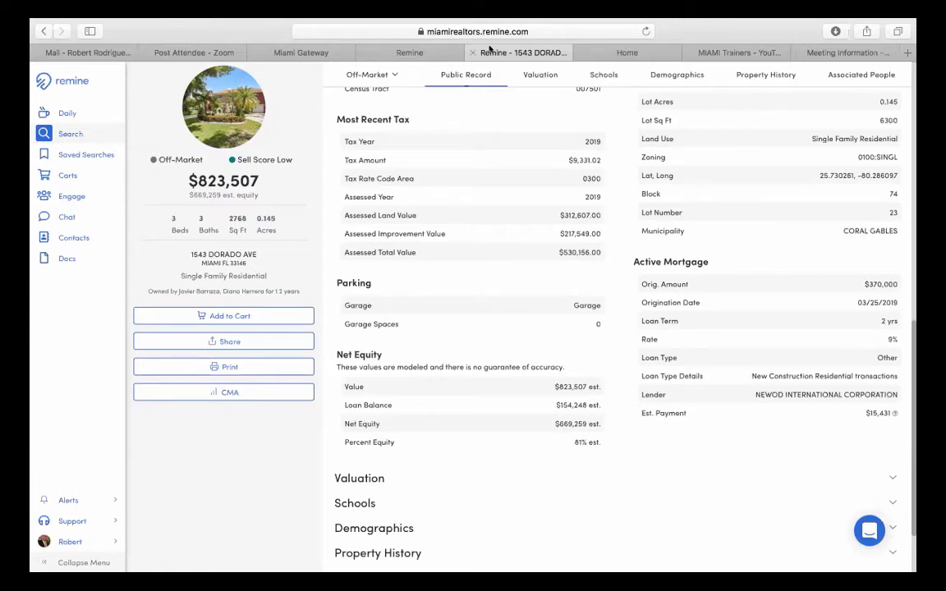
left_click(472, 52)
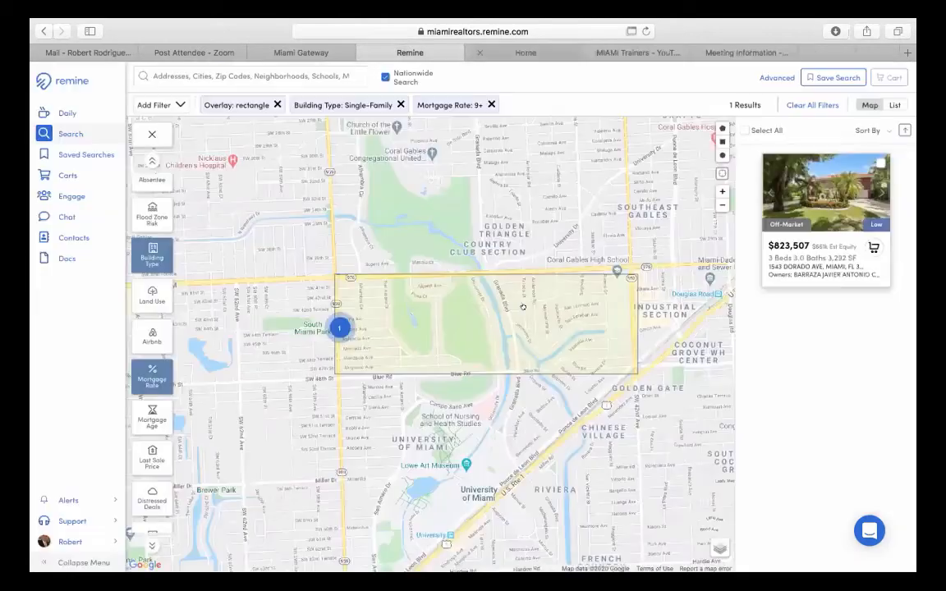
- Replace the Mortgage Rate filter with a Lis Pendens distressed-deals filter
left_click(492, 104)
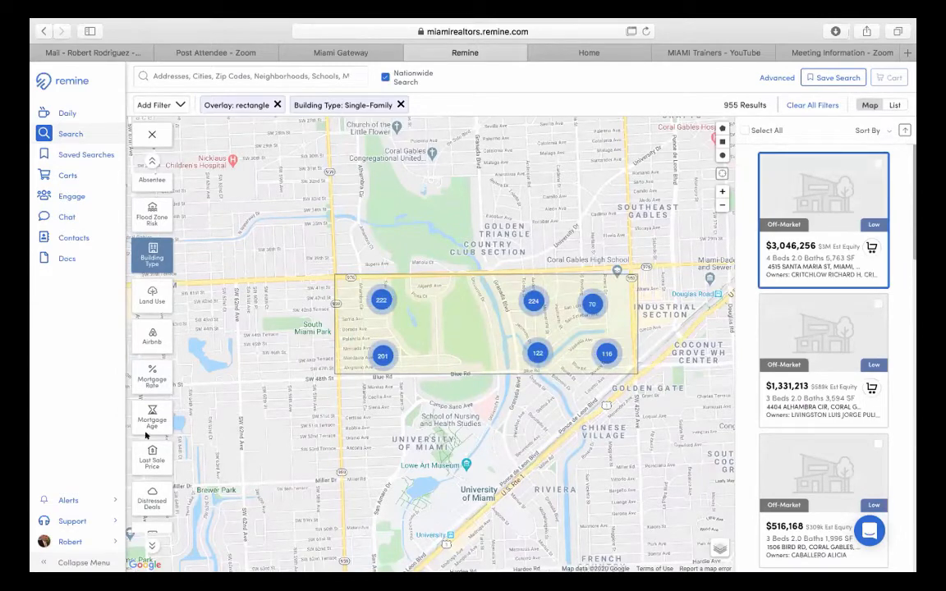
left_click(149, 497)
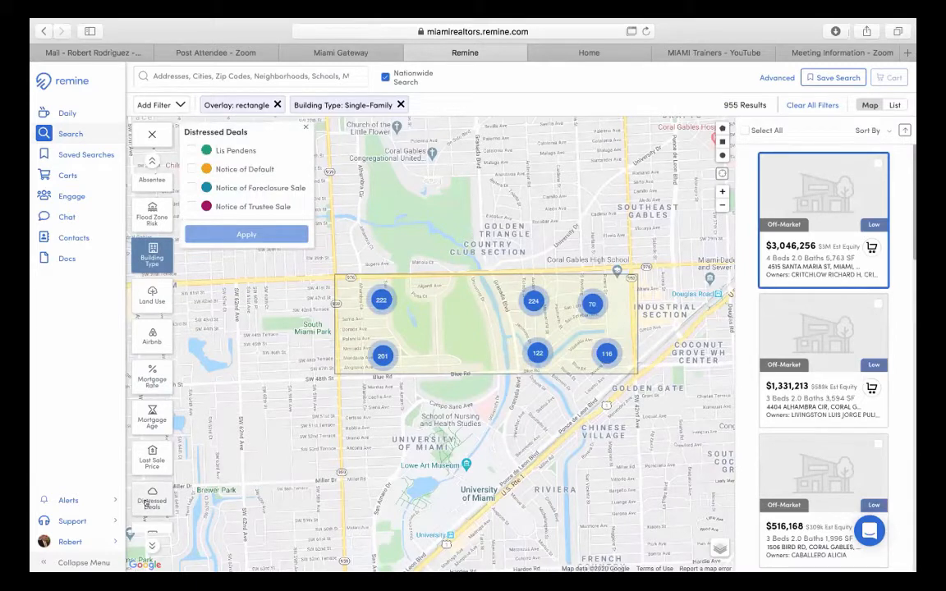
left_click(193, 150)
left_click(247, 234)
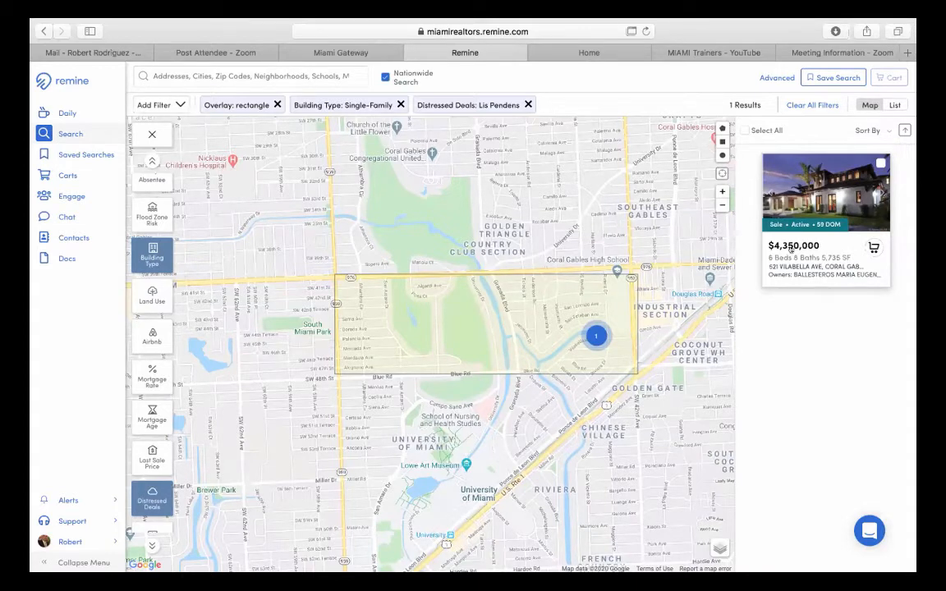
- Switch the Distressed Deals filter from Lis Pendens to Notice of Default
left_click(146, 498)
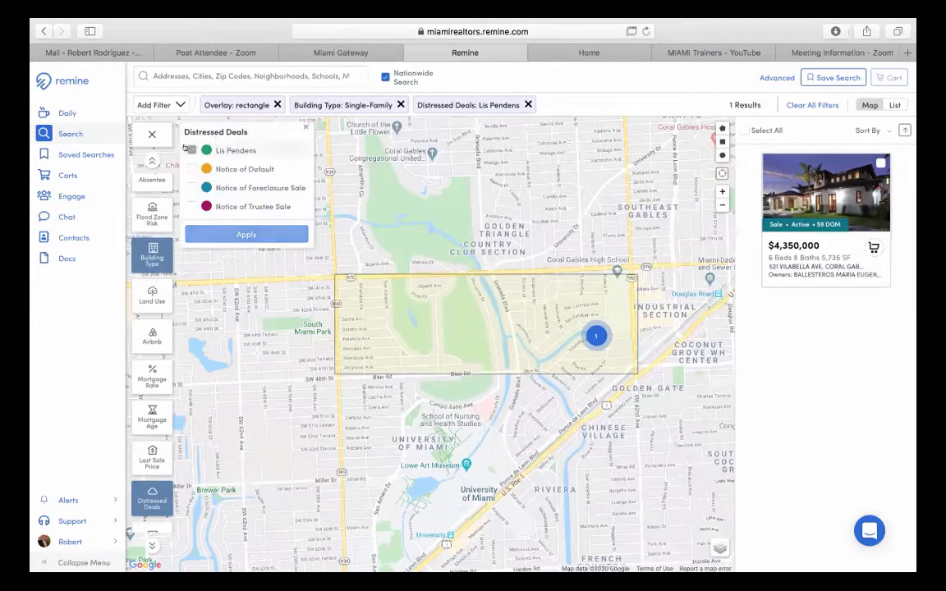
left_click(188, 150)
left_click(188, 168)
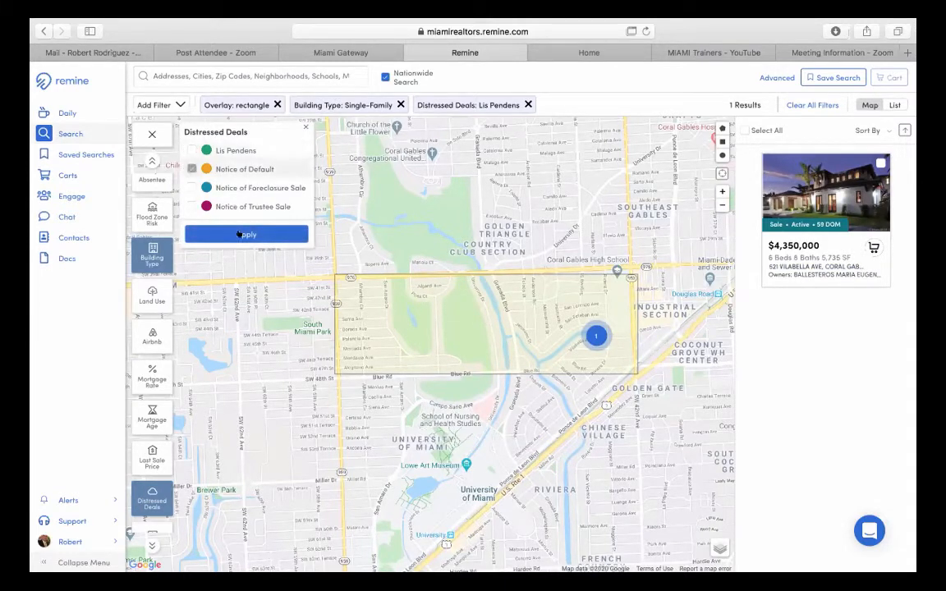
left_click(238, 230)
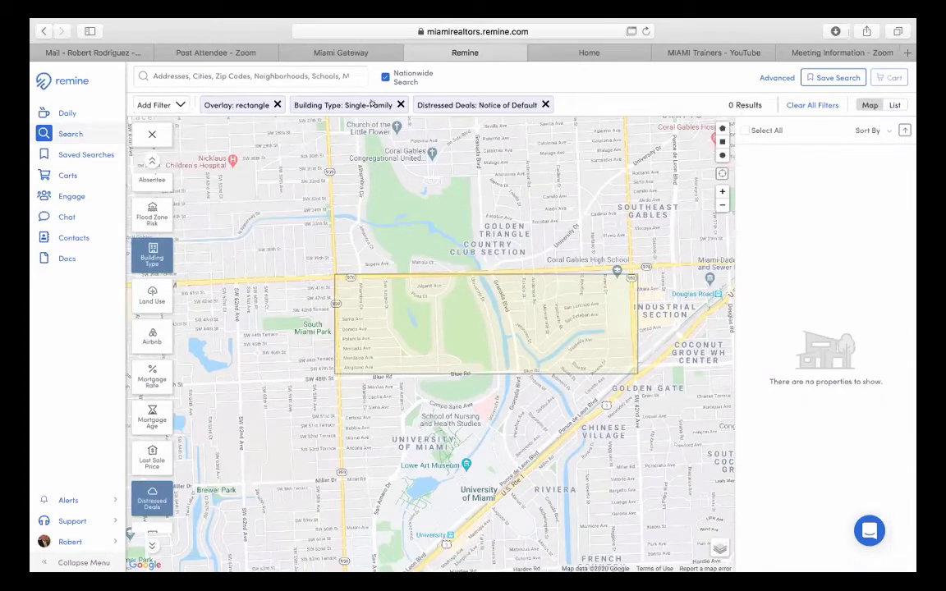
- Switch the Distressed Deals filter to Notice of Foreclosure Sale
left_click(139, 495)
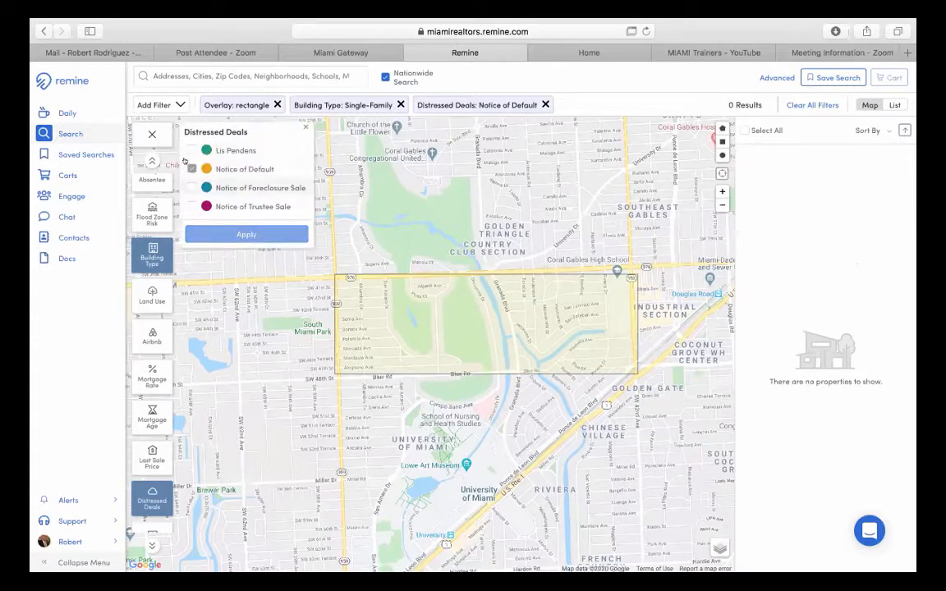
left_click(193, 187)
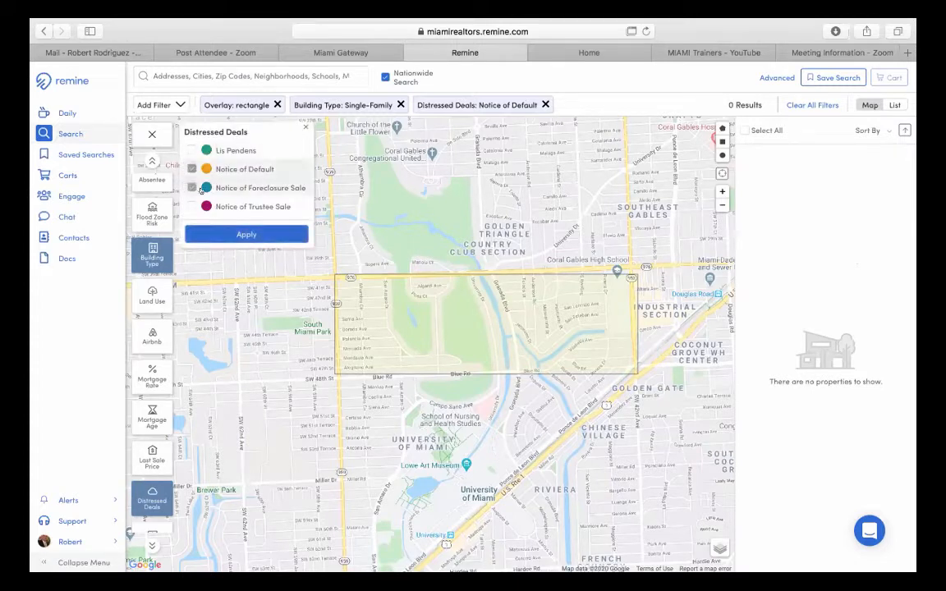
left_click(246, 235)
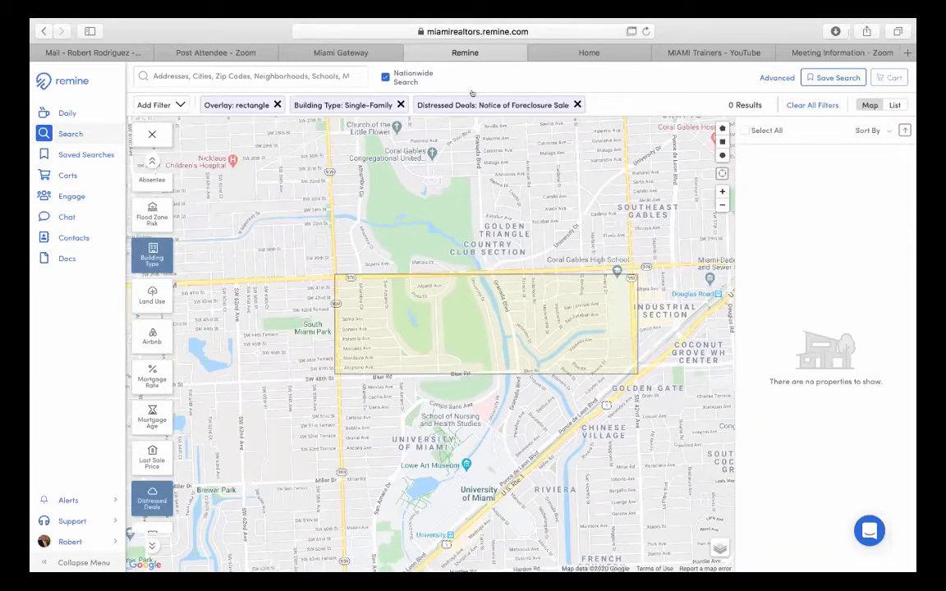
- Try Notice of Trustee Sale, then remove the distressed deals filter entirely
left_click(577, 104)
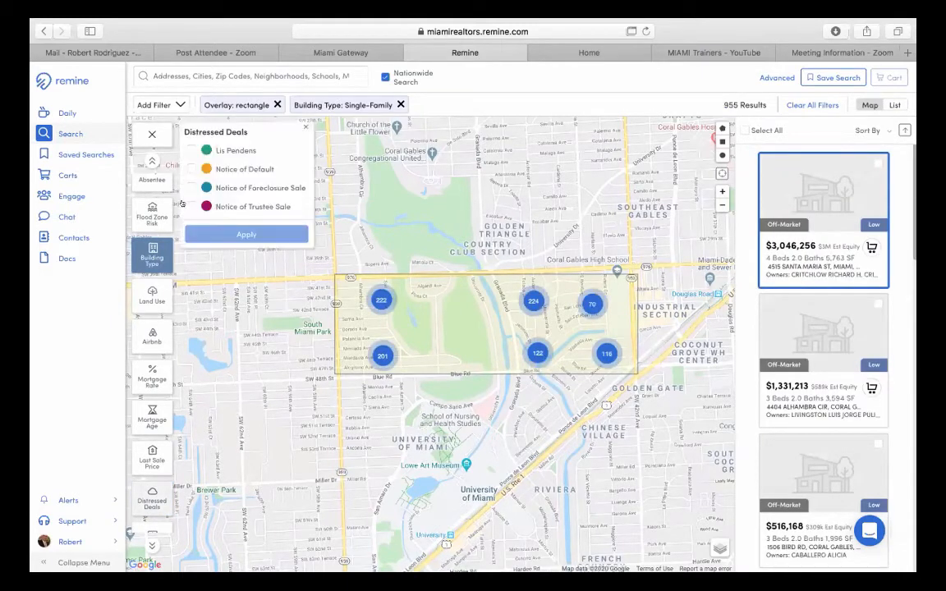
left_click(215, 206)
left_click(238, 230)
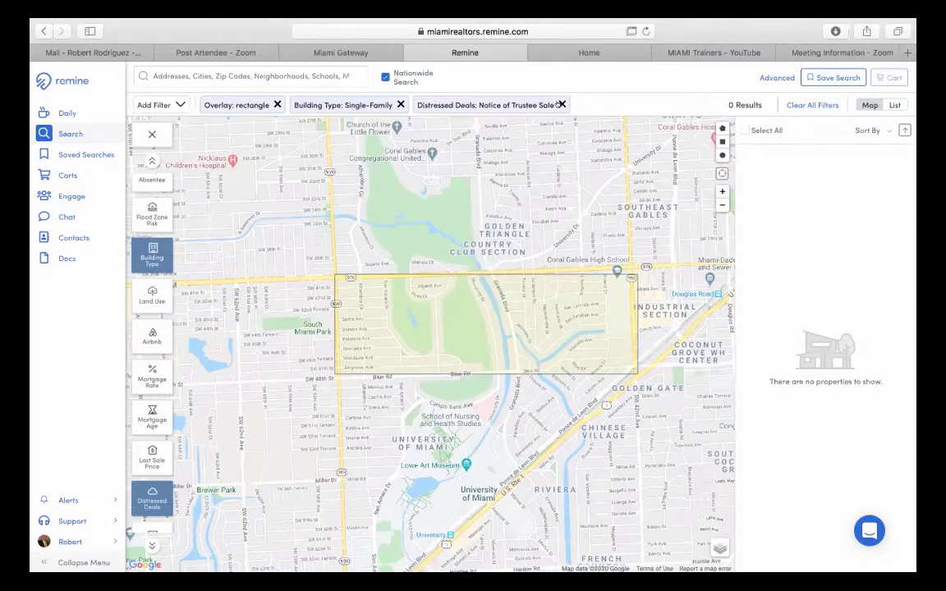
left_click(561, 105)
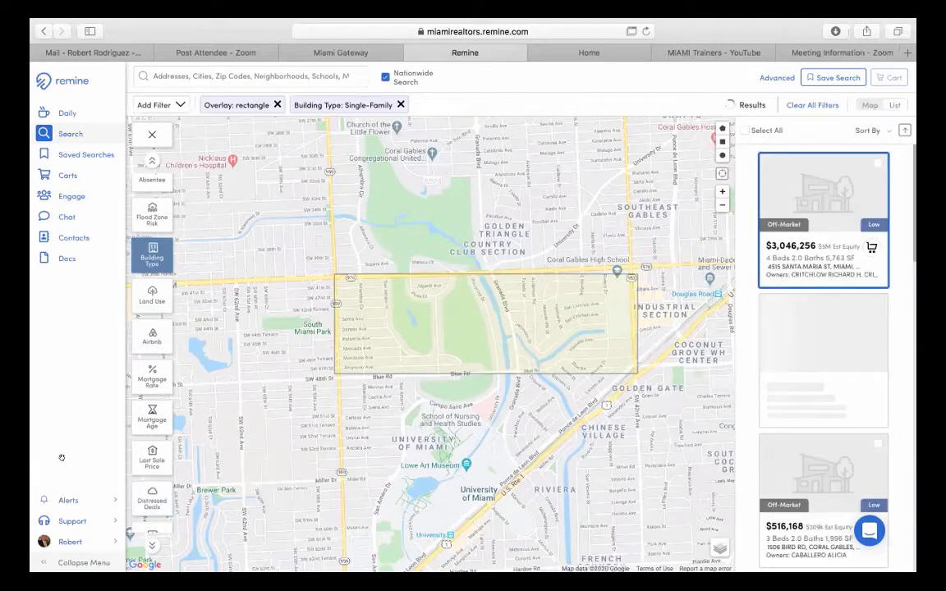
- Apply a Corporate absentee-owner filter
scroll(152, 438, "up", 4)
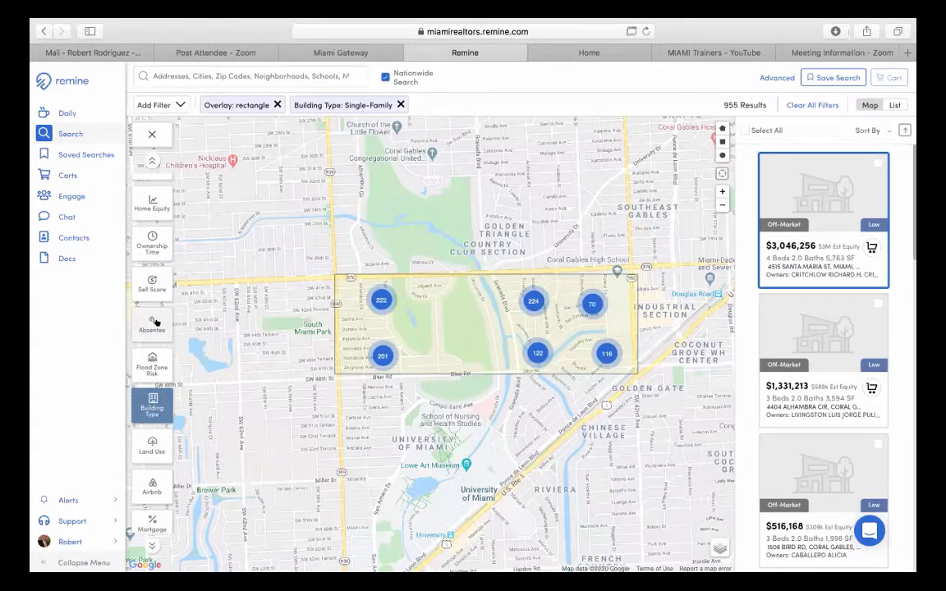
left_click(155, 322)
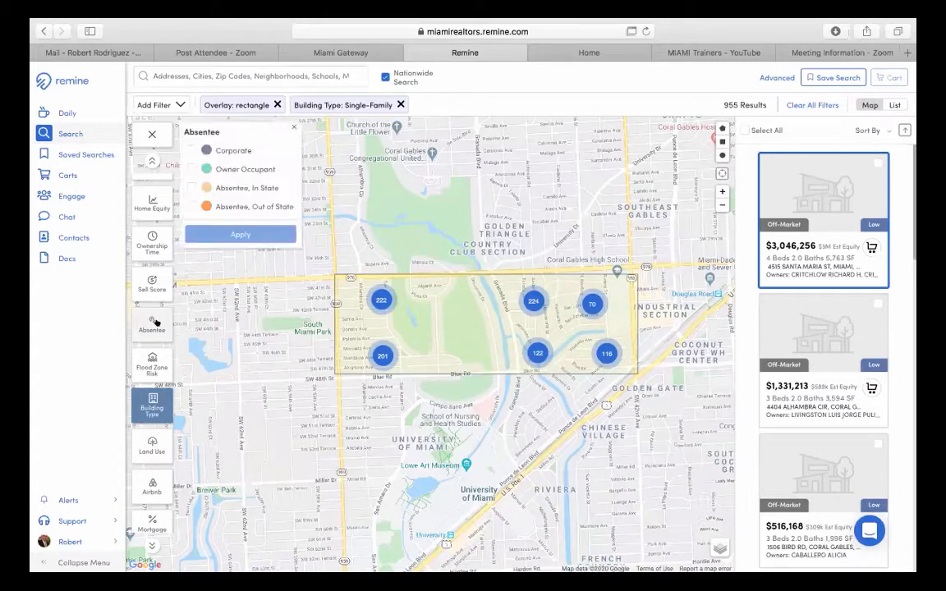
left_click(191, 149)
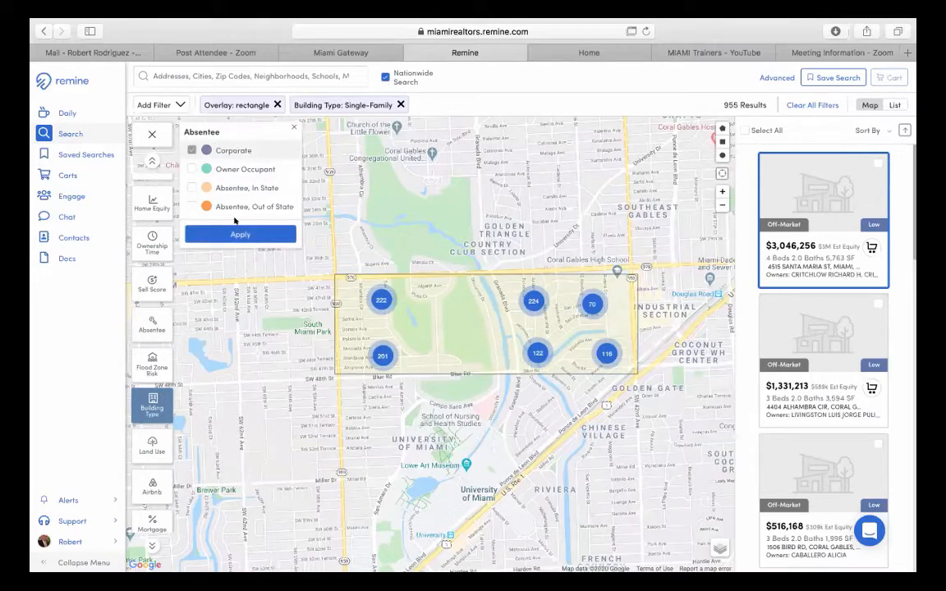
left_click(235, 235)
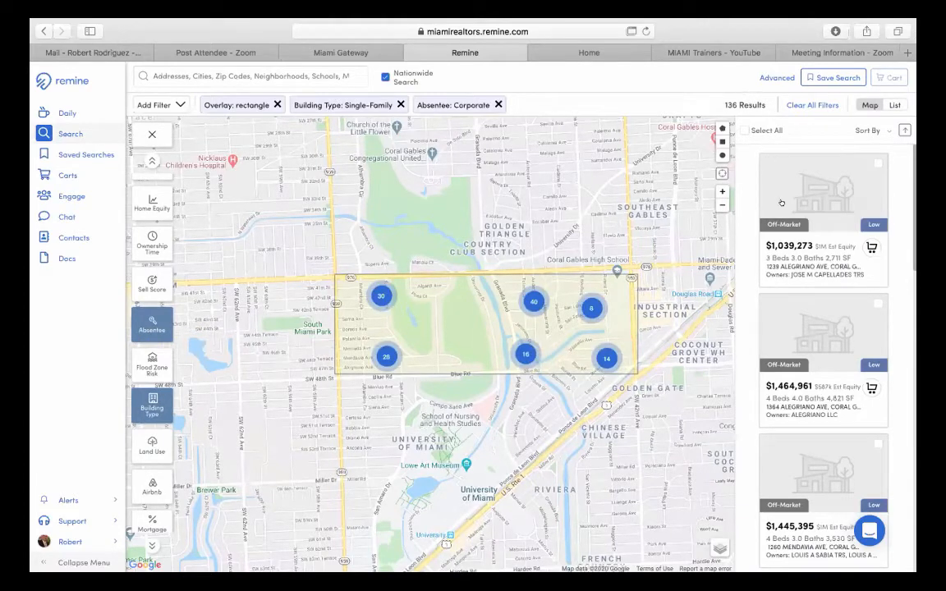
- Change the absentee filter to Absentee, In State (54 results), then pick Out of State
scroll(827, 396, "down", 1)
scroll(827, 396, "down", 3)
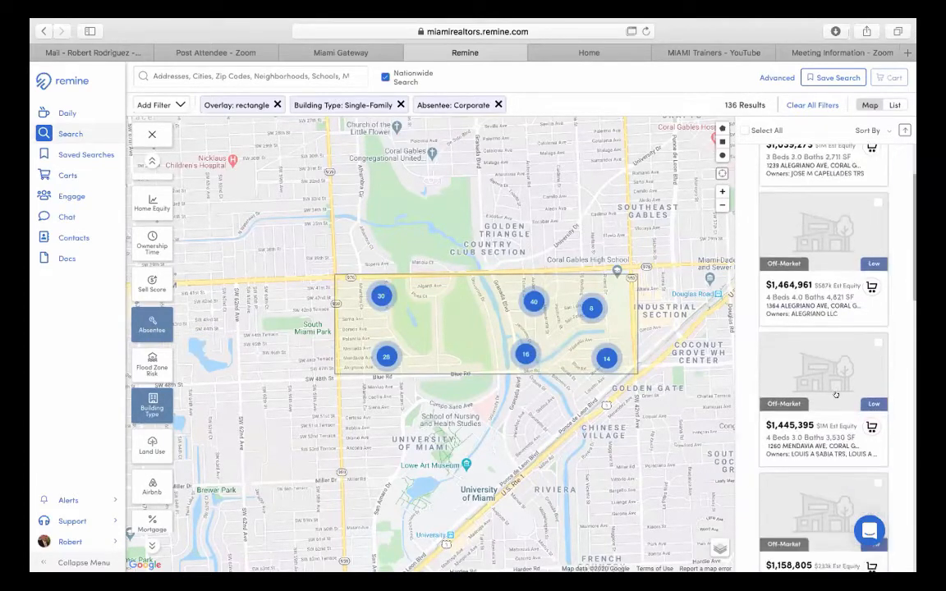
scroll(825, 438, "down", 1)
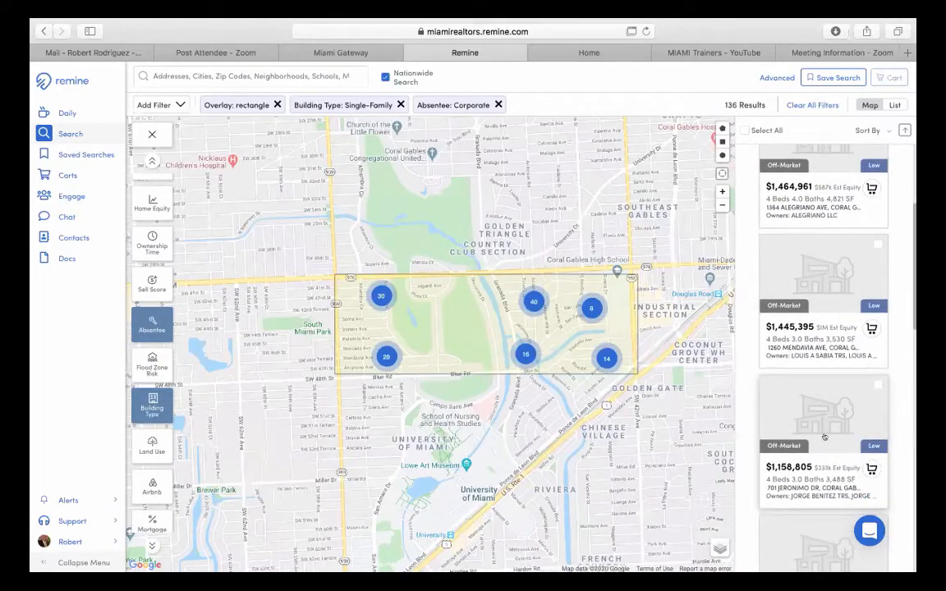
scroll(825, 438, "up", 5)
left_click(140, 324)
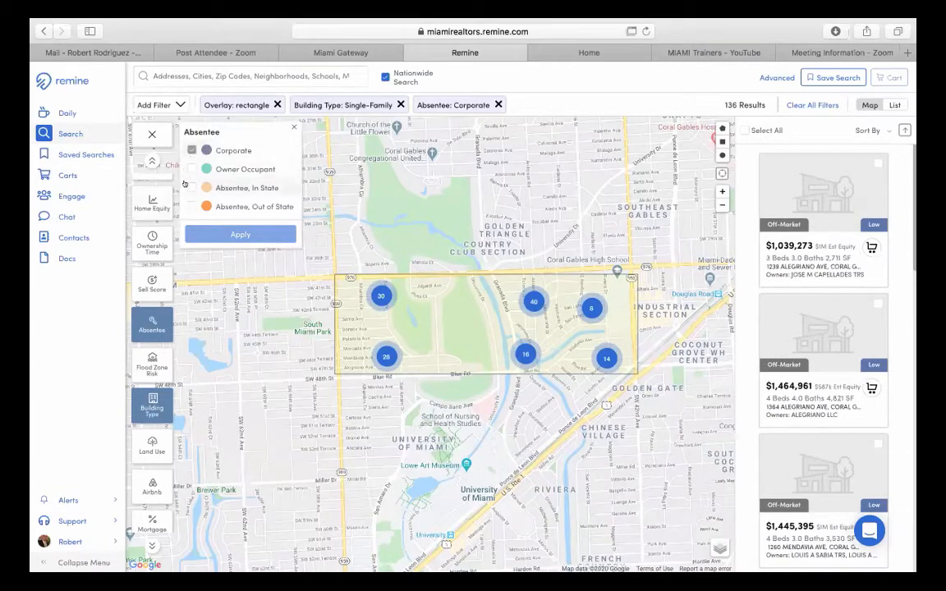
left_click(191, 187)
left_click(191, 150)
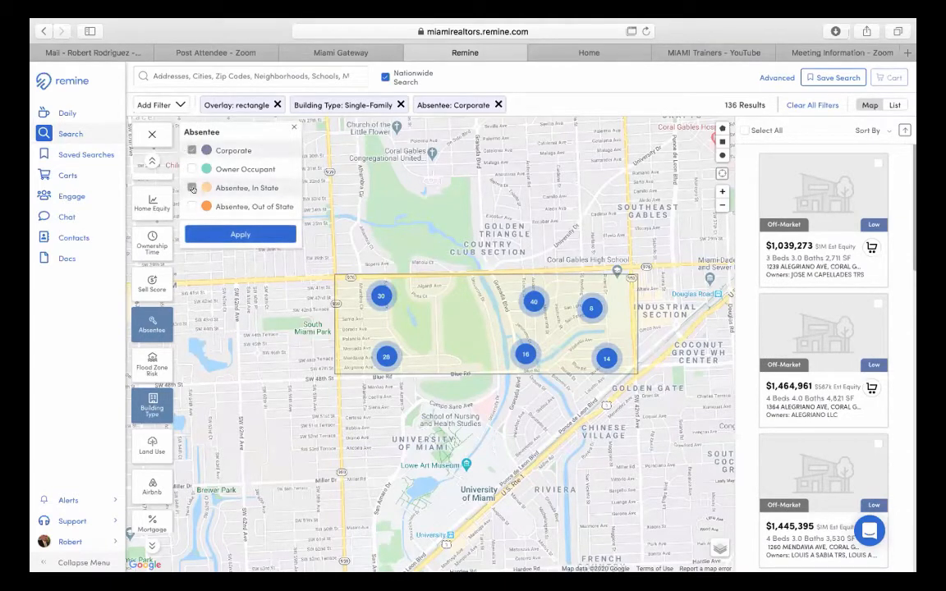
left_click(224, 230)
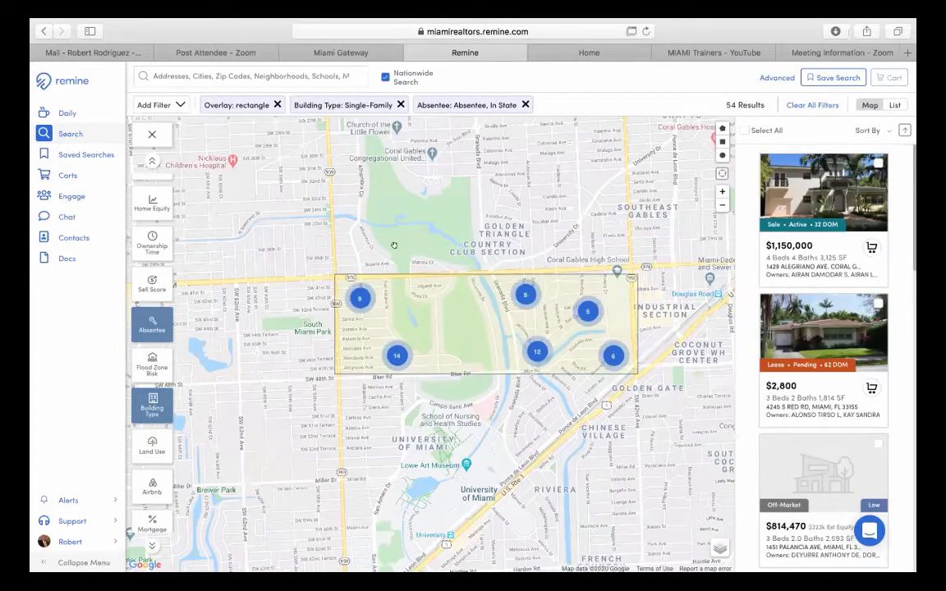
left_click(152, 320)
left_click(190, 206)
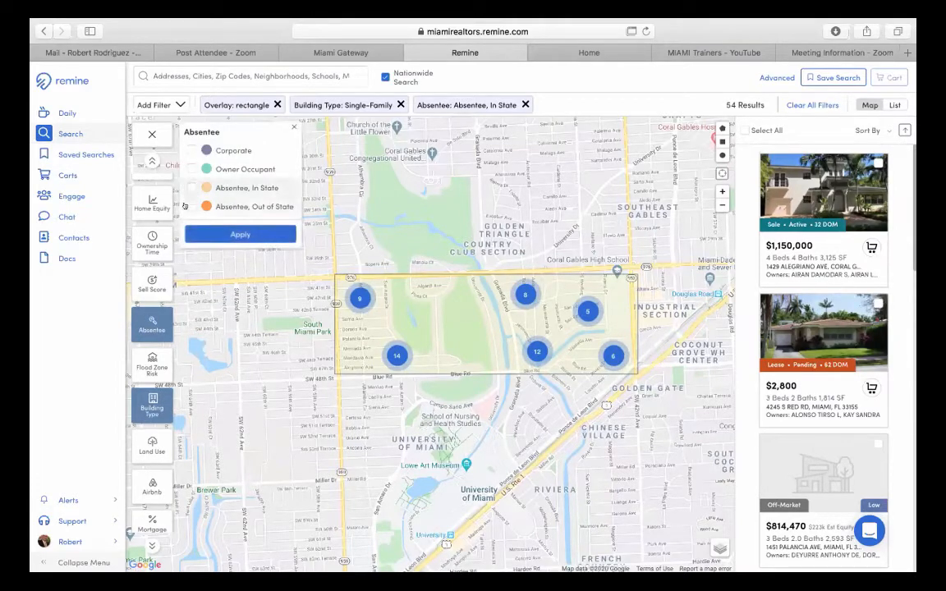
- Apply the Out of State absentee filter, then switch it to Owner Occupant (754 results)
left_click(260, 236)
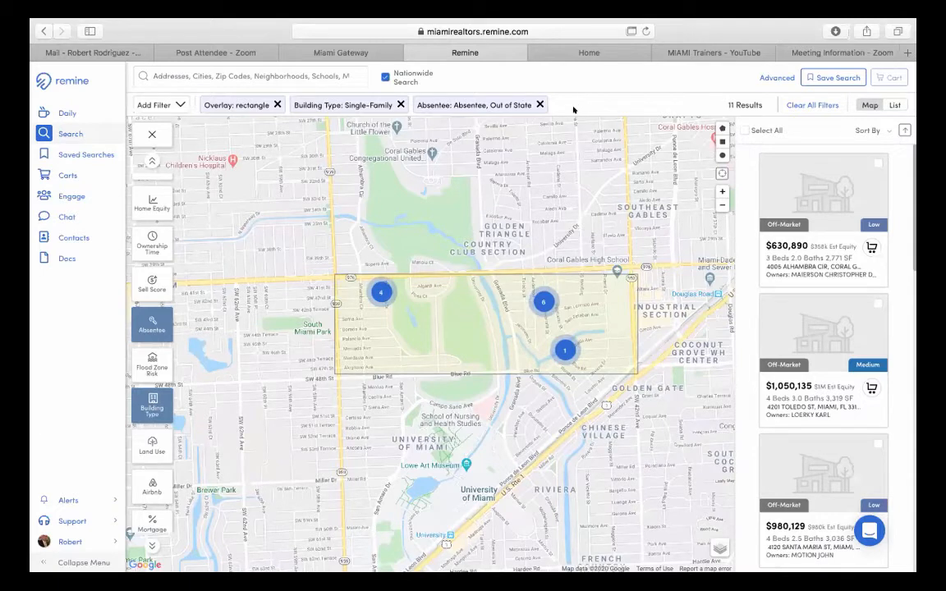
left_click(150, 332)
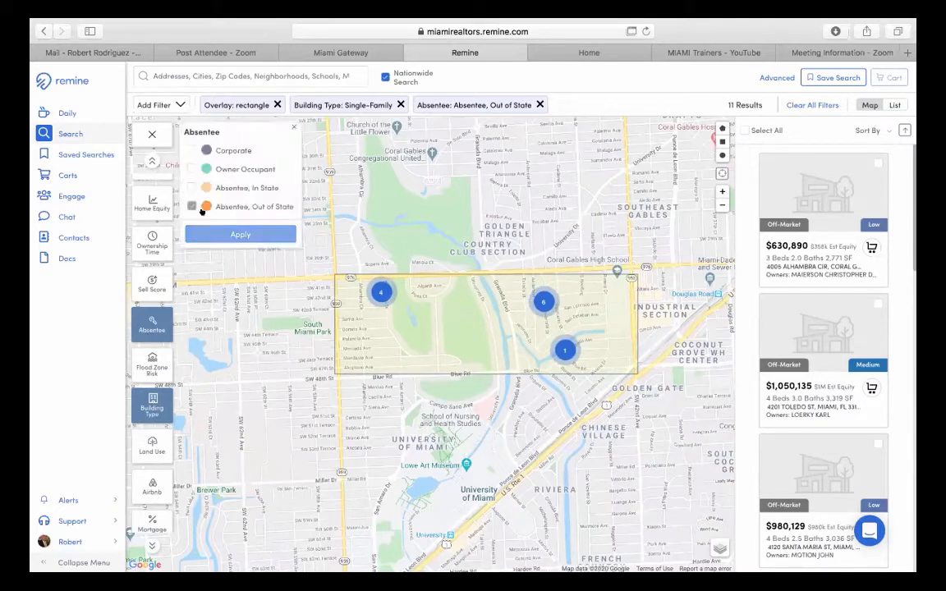
left_click(192, 206)
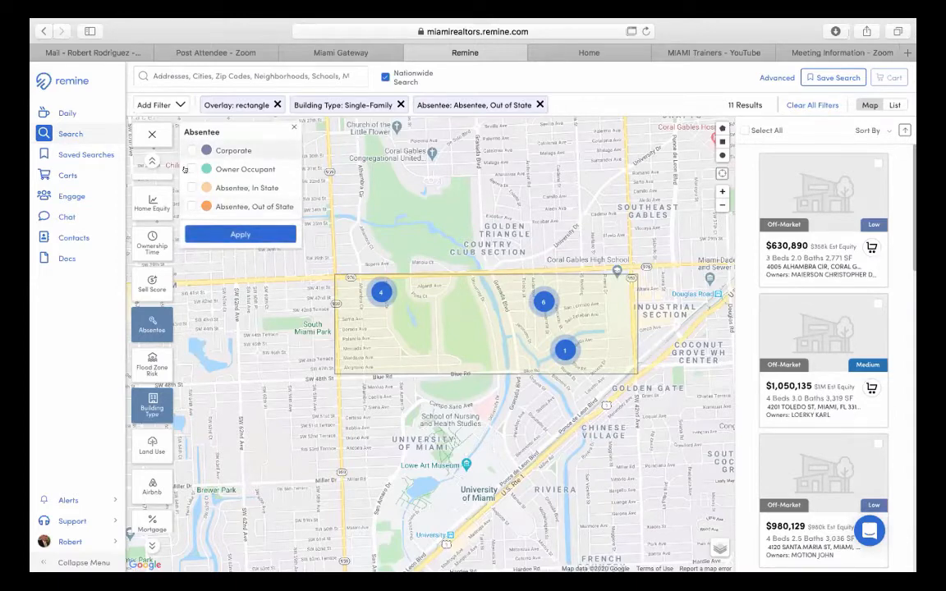
left_click(191, 168)
left_click(204, 227)
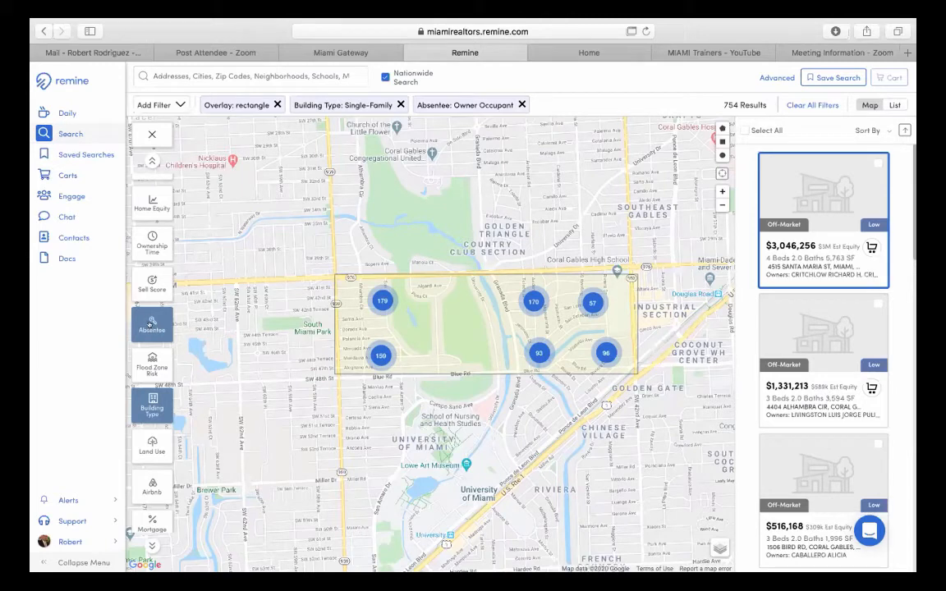
- Remove the Owner Occupant filter, restoring all 955 single-family results
left_click(151, 324)
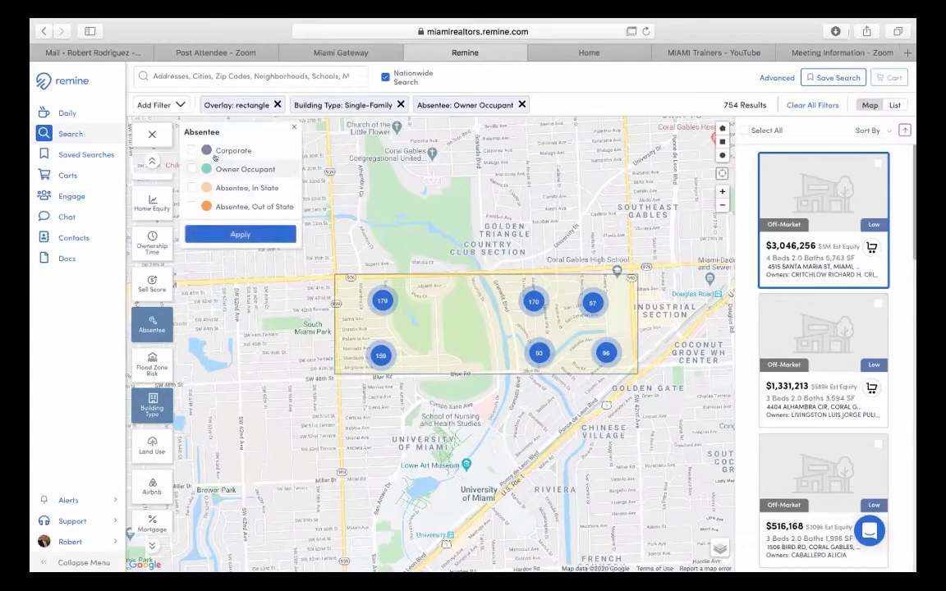
left_click(293, 127)
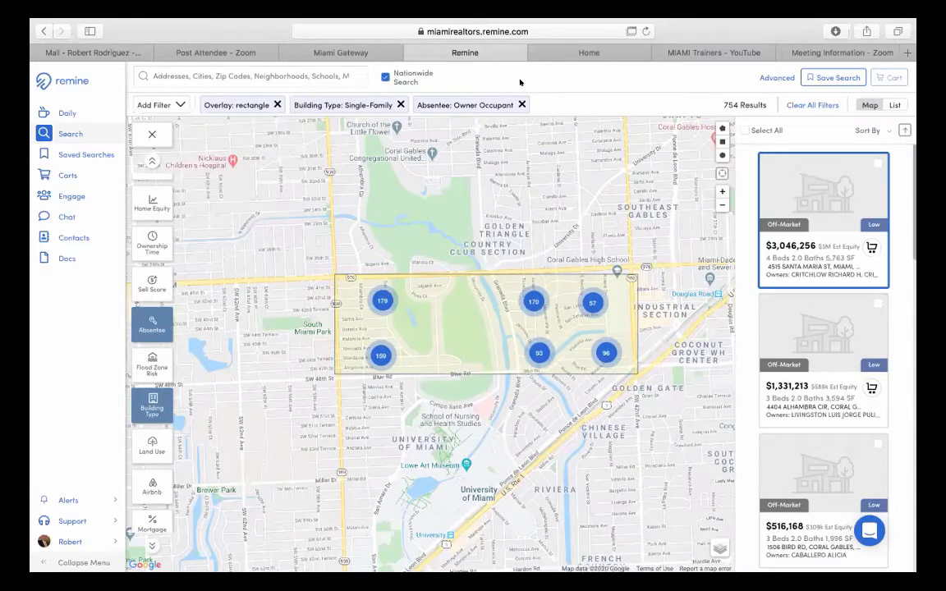
left_click(520, 105)
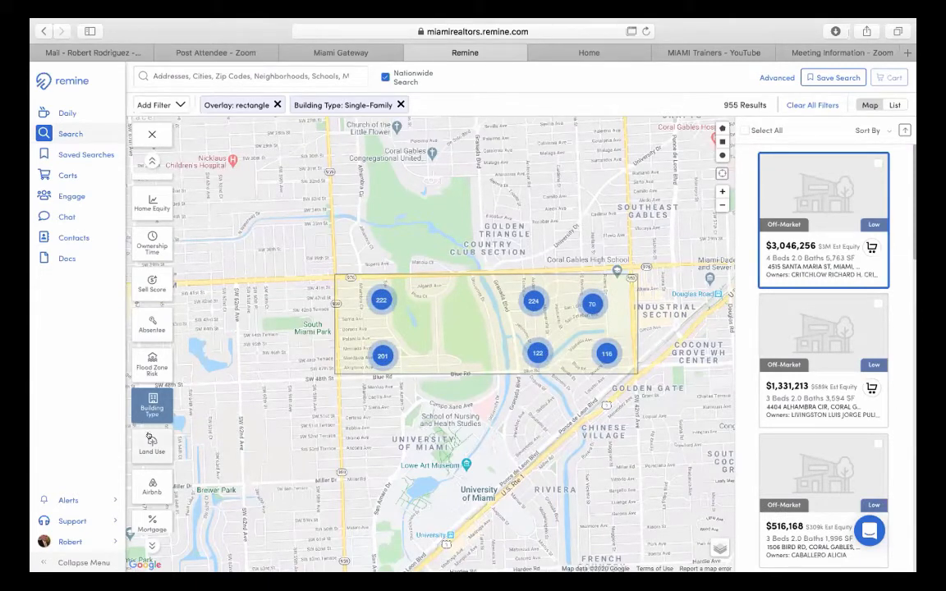
scroll(151, 439, "down", 2)
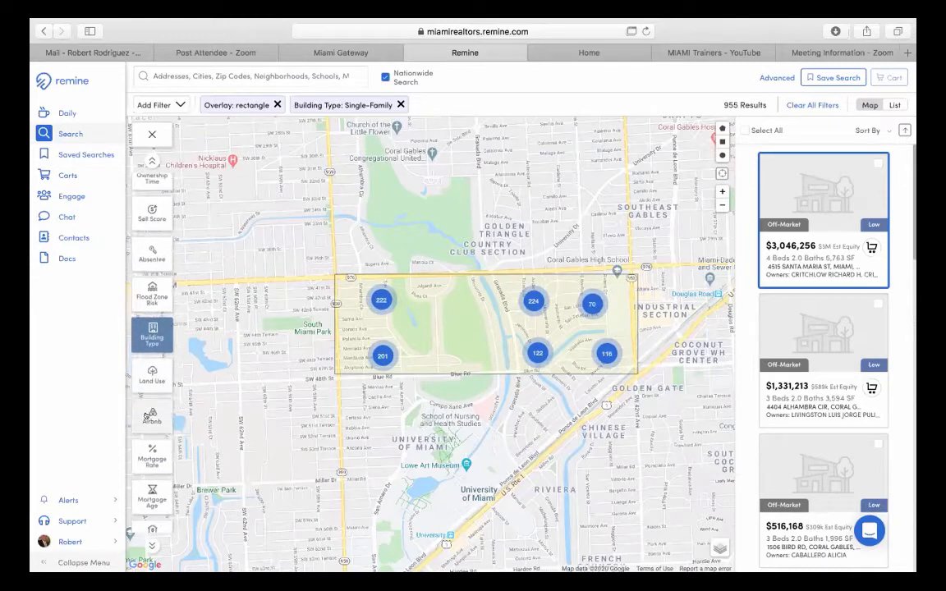
- Turn on the Airbnb map layer and open the $28 Relatives Library Rm. listing page
left_click(146, 418)
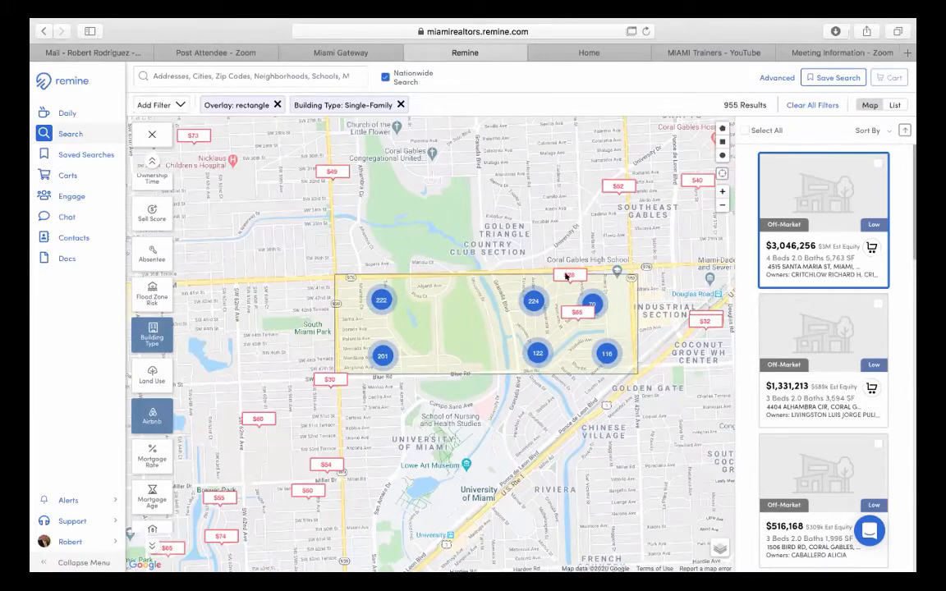
left_click(563, 274)
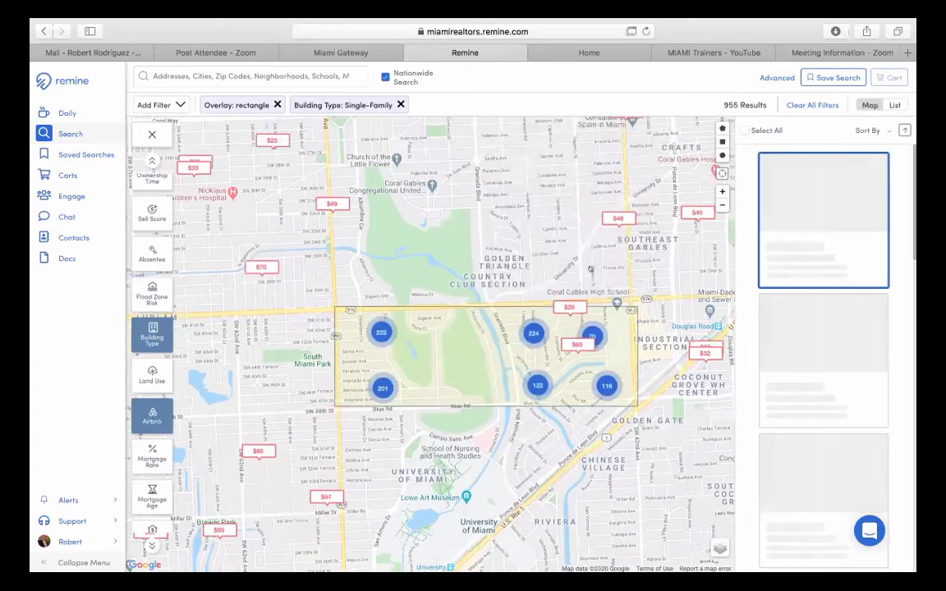
left_click(567, 306)
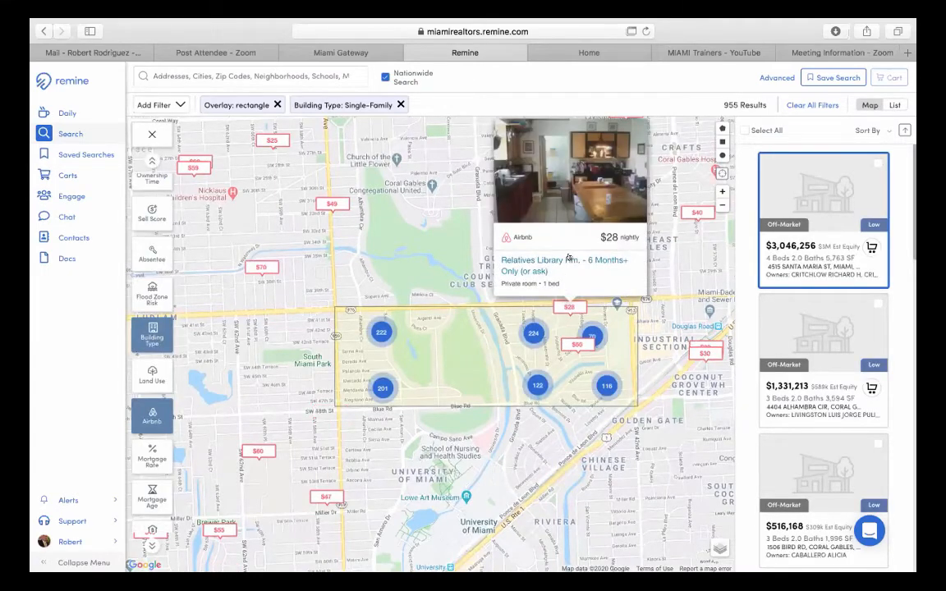
left_click(567, 258)
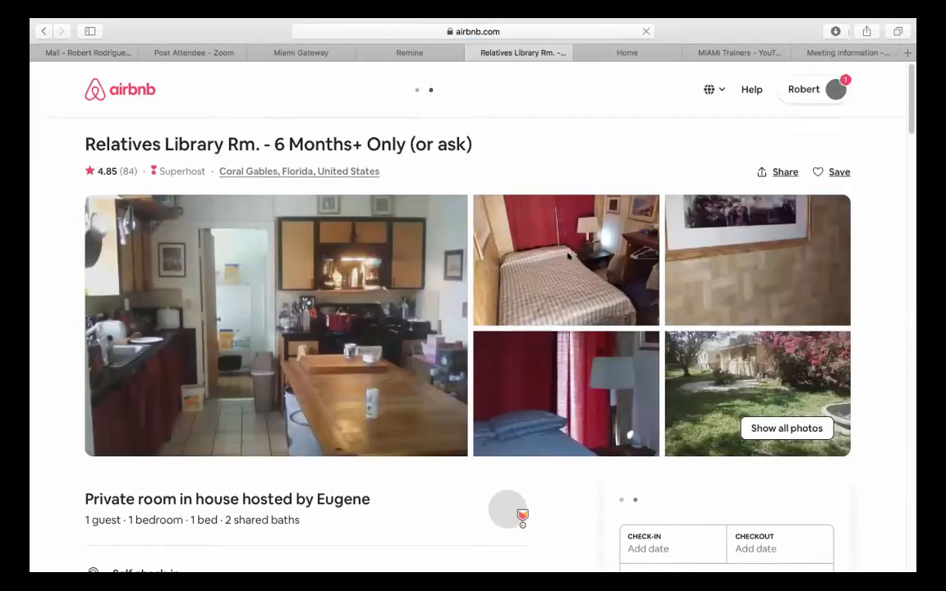
- Close the Airbnb listing tab to return to the Remine map
left_click(470, 52)
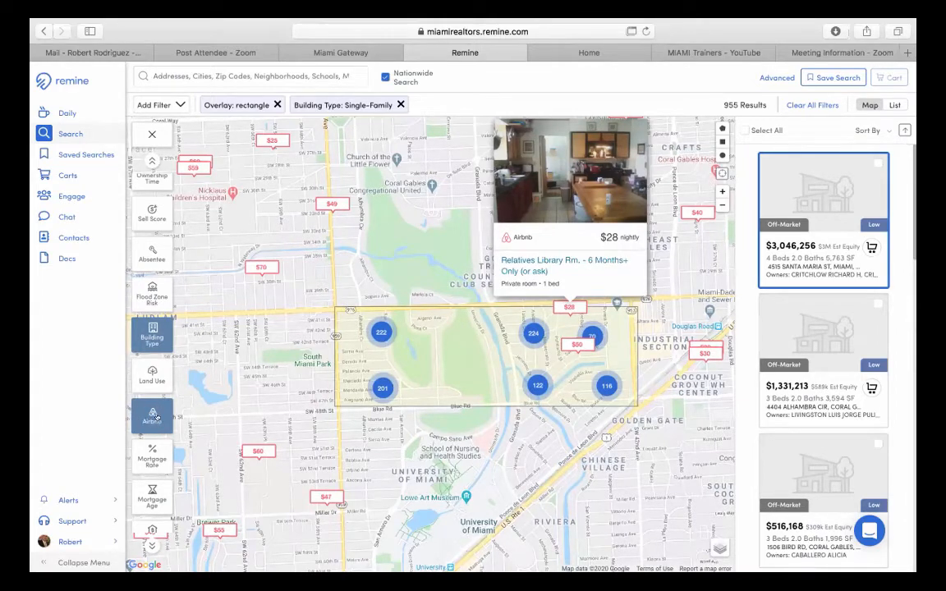
- Hide Airbnb rentals and show Cash Buyers markers across the rectangle's 433 single-family homes
left_click(153, 415)
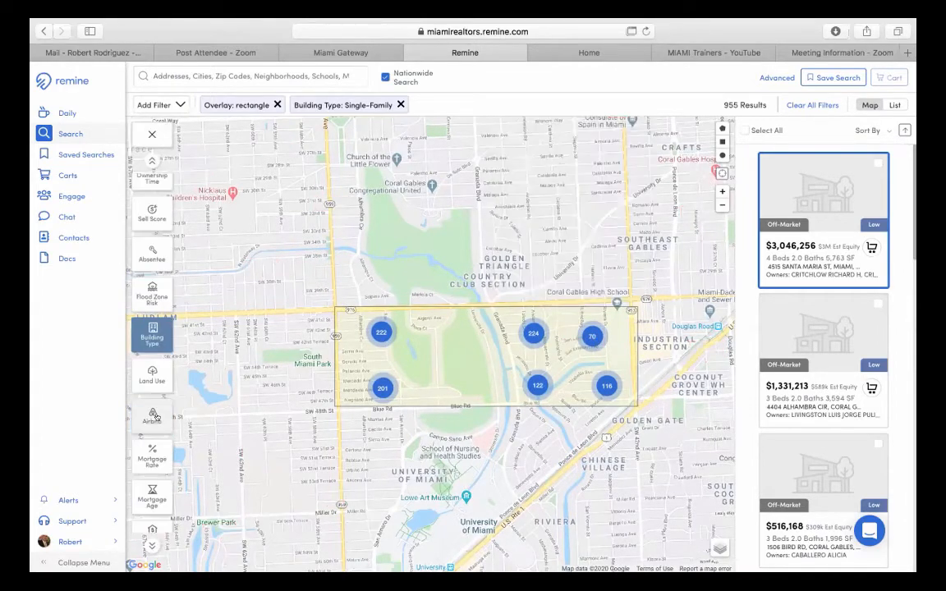
scroll(152, 415, "down", 4)
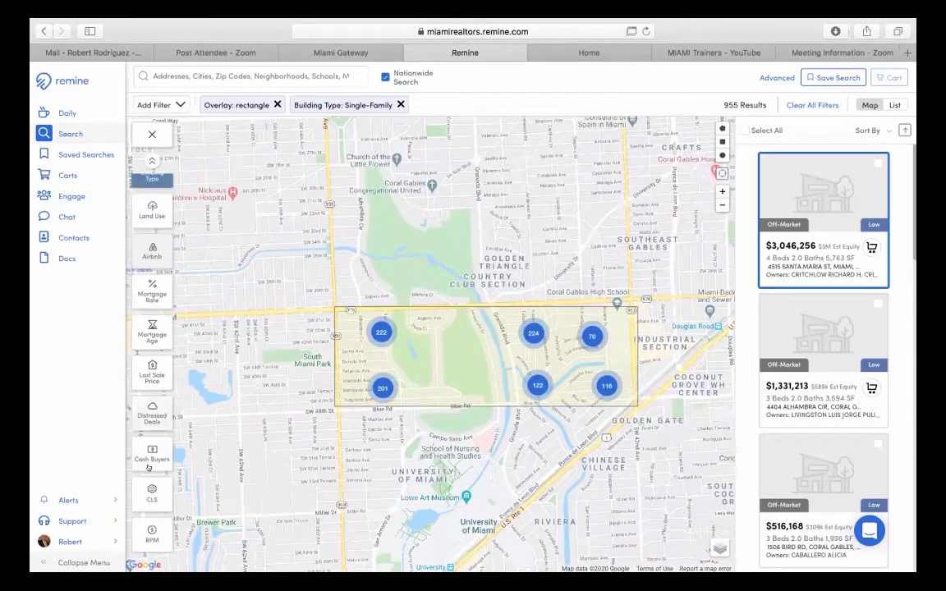
left_click(150, 455)
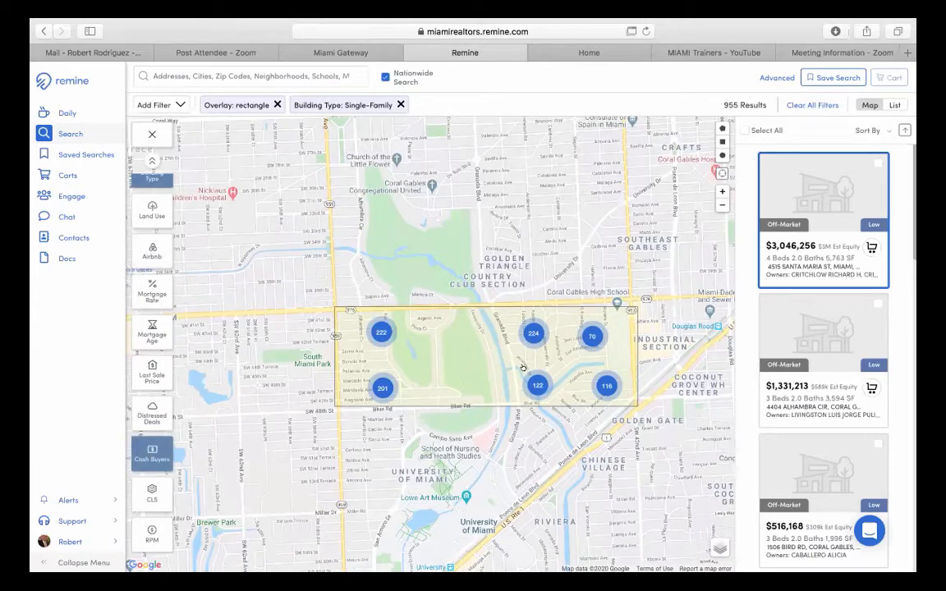
scroll(466, 380, "up", 3)
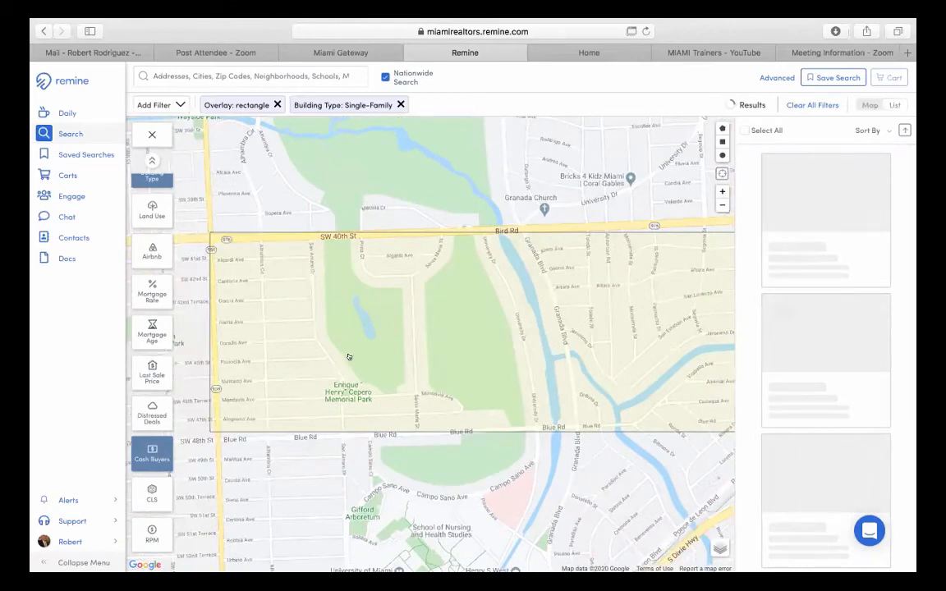
scroll(353, 355, "up", 2)
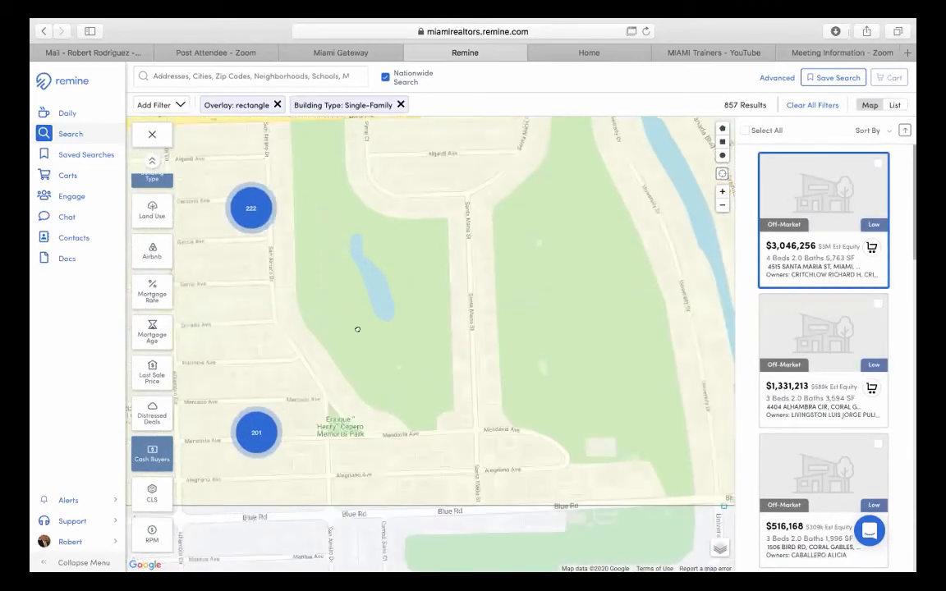
left_click_drag(376, 337, 435, 337)
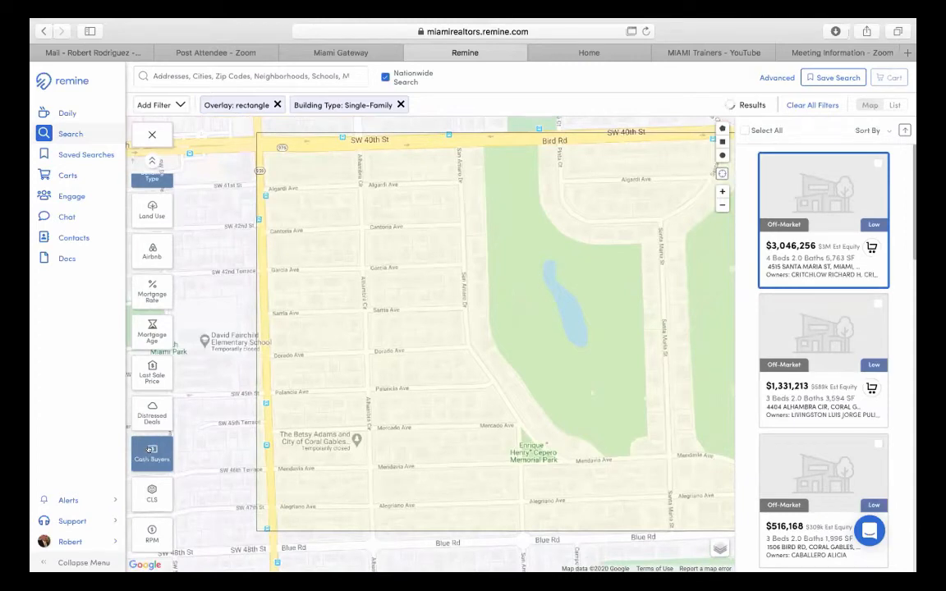
left_click(149, 449)
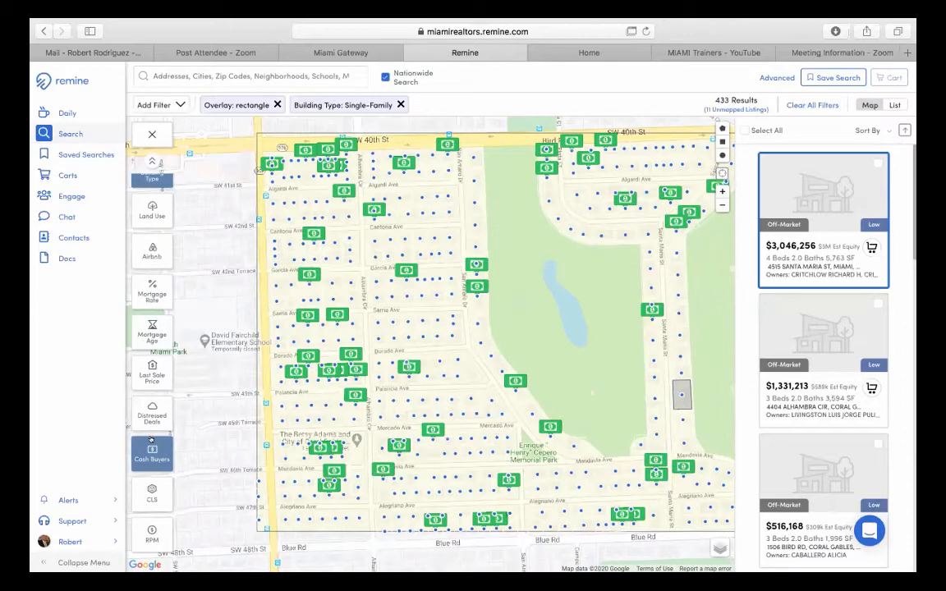
- Apply a 0 - 5 Years mortgage-age filter, then remove it and turn Cash Buyers off
left_click(147, 333)
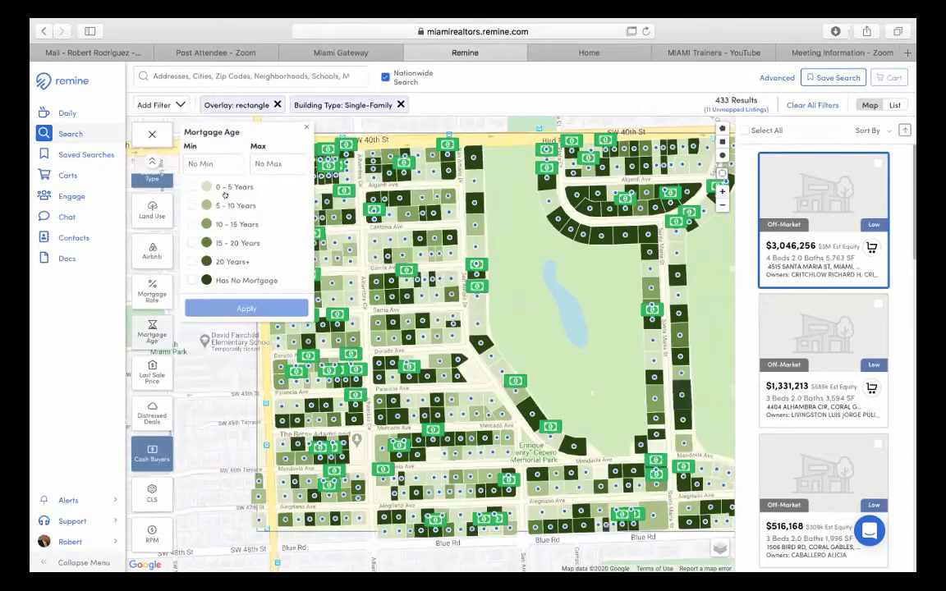
left_click(238, 306)
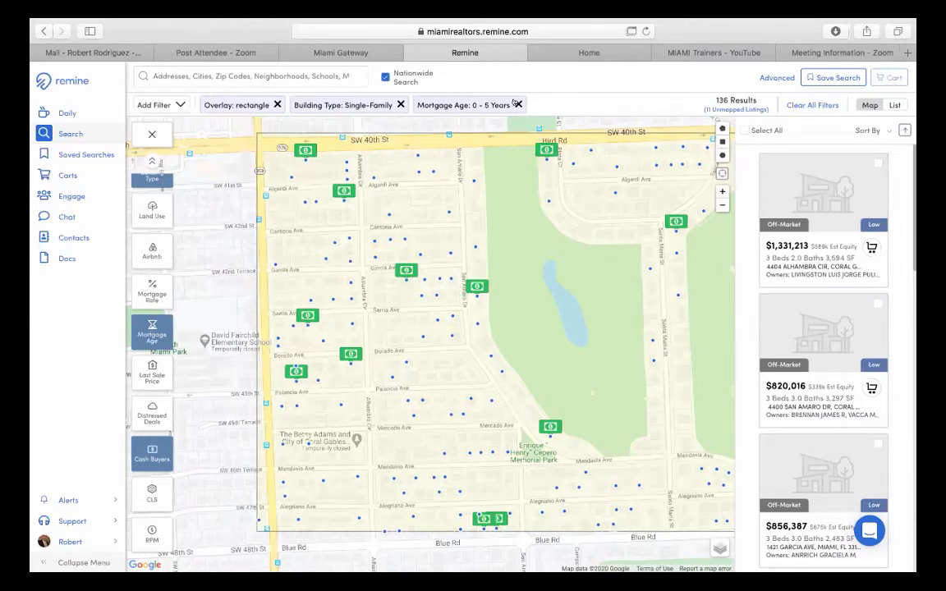
left_click(519, 104)
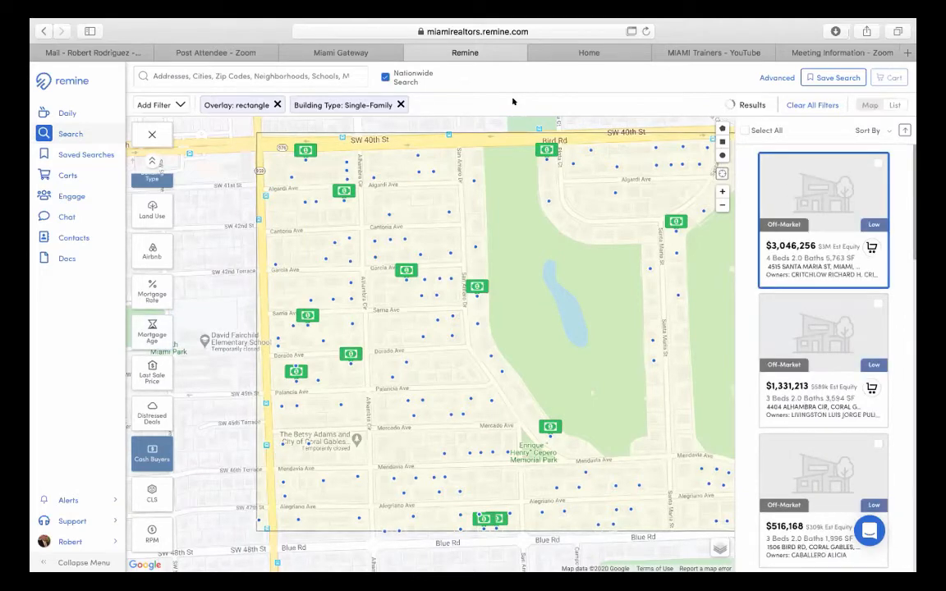
left_click(151, 455)
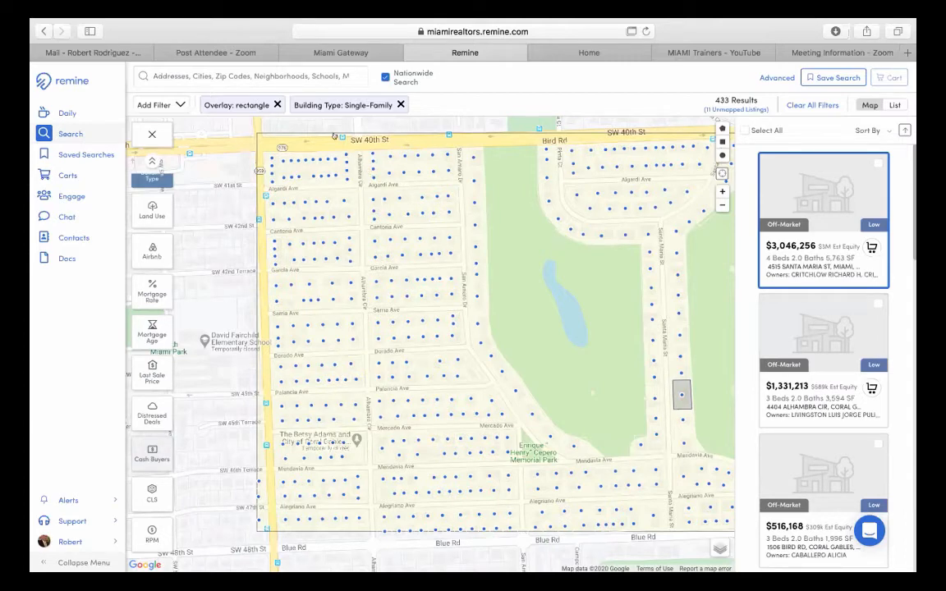
- Remove the rectangle overlay and zoom out three levels over Coral Gables and Miami
left_click(277, 104)
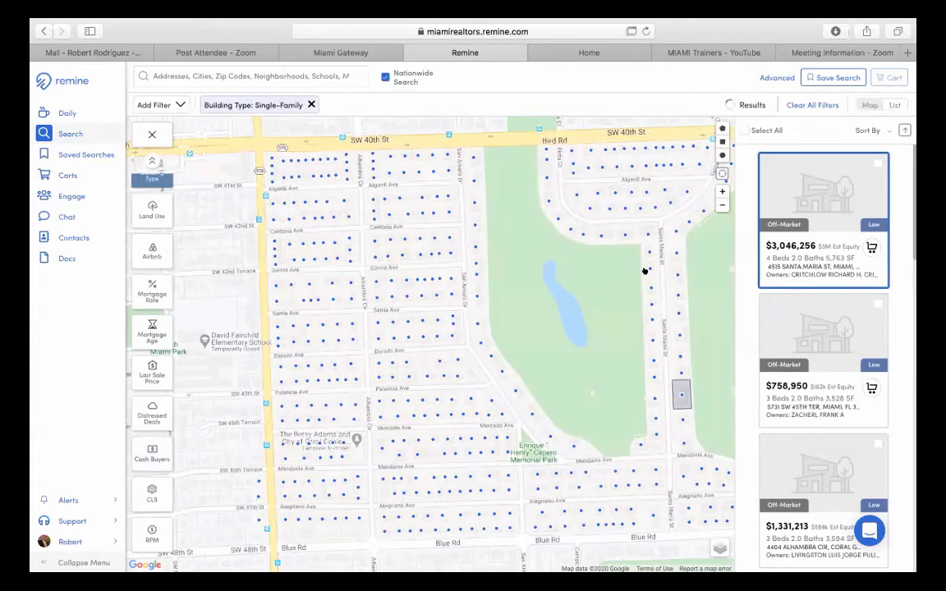
left_click(717, 205)
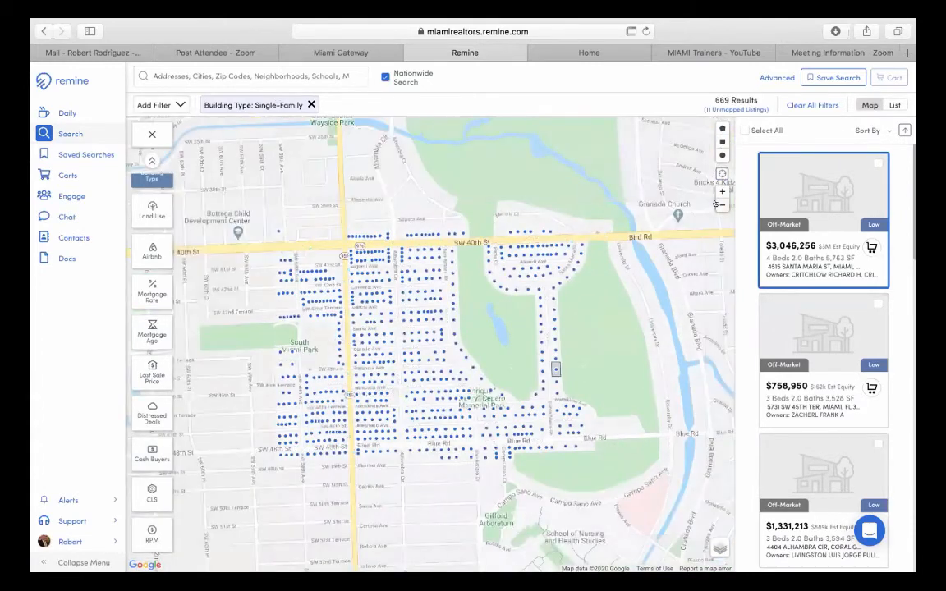
left_click(722, 205)
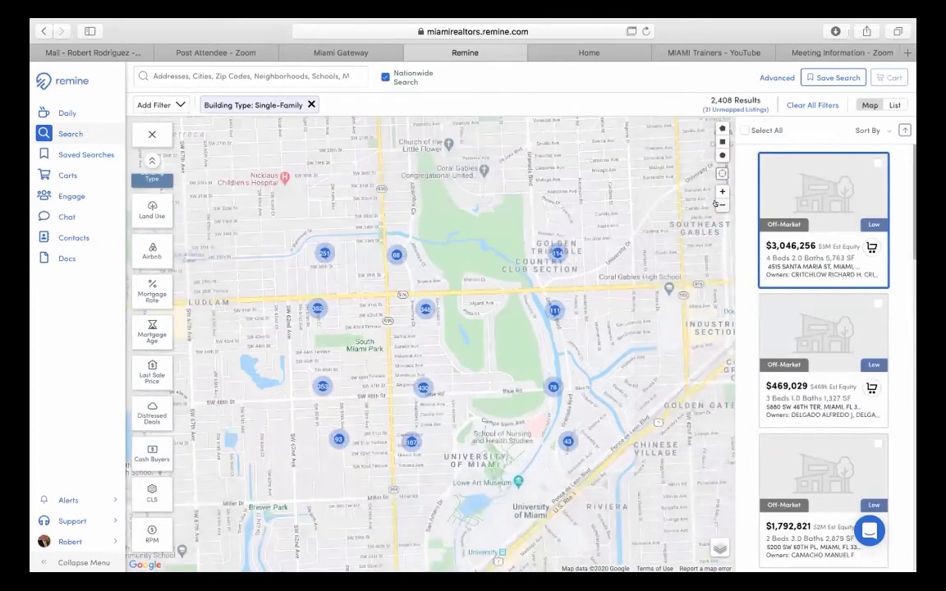
left_click(716, 205)
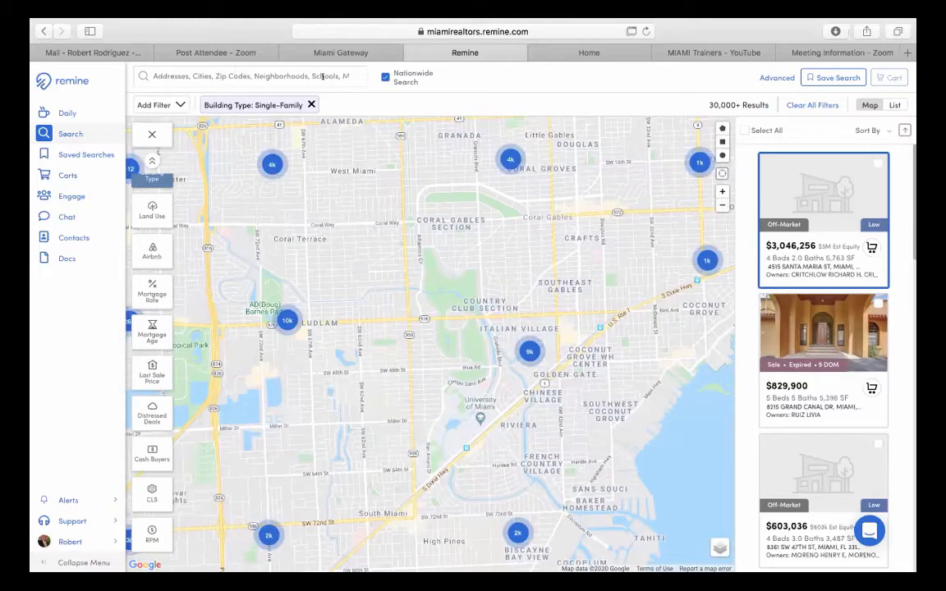
- Search 'coral gables senior' and choose the Coral Gables Senior High School zone
left_click(256, 76)
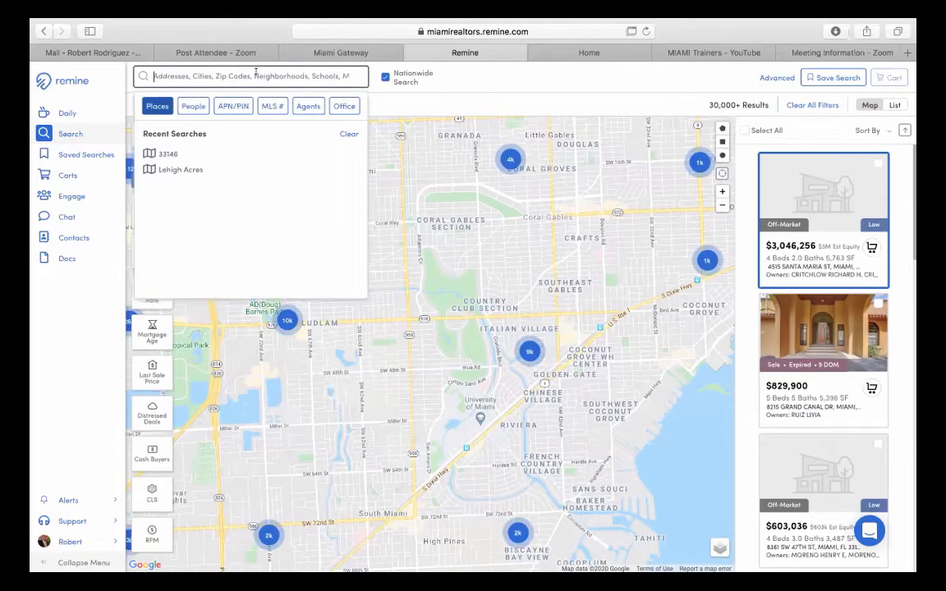
type("coral ")
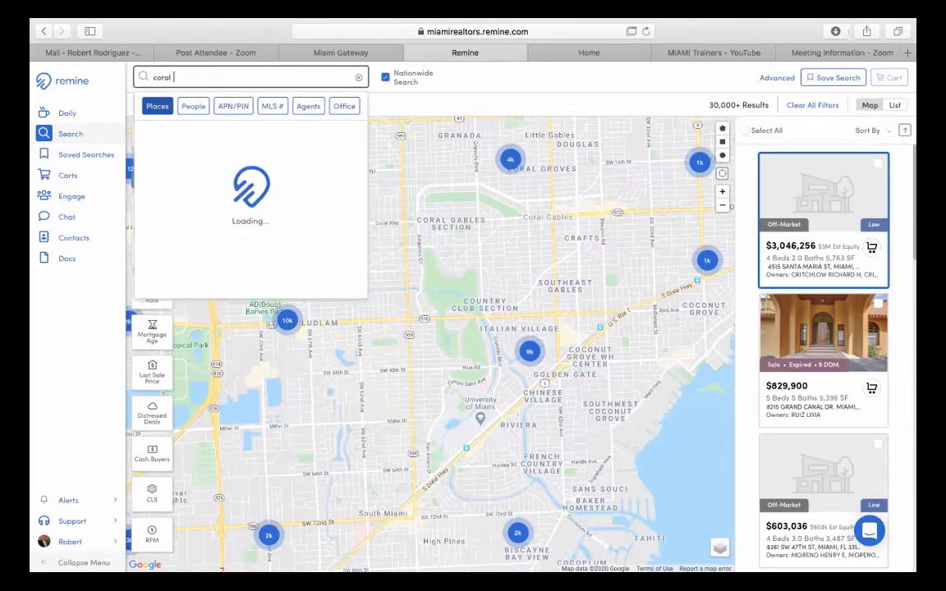
type("gables s")
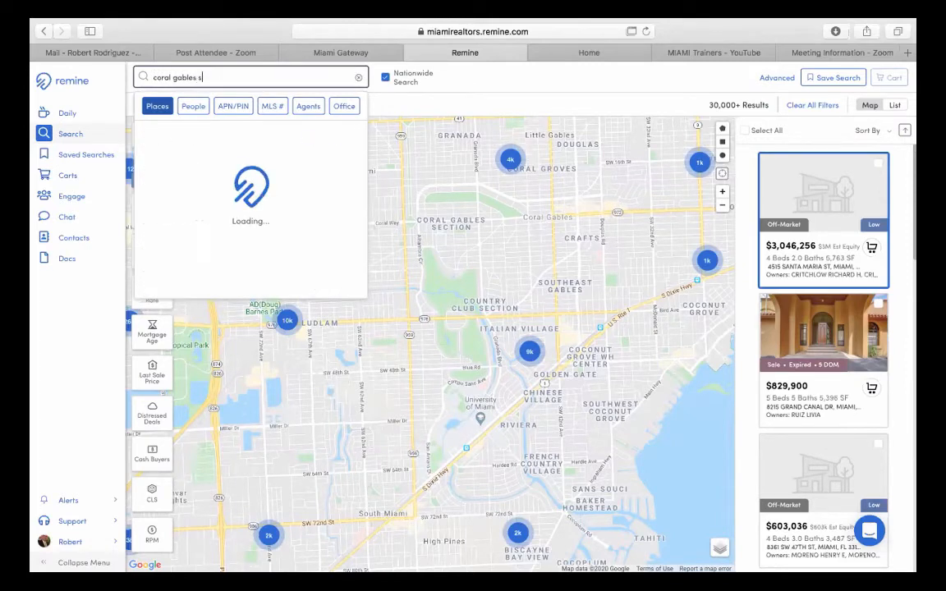
type("enior")
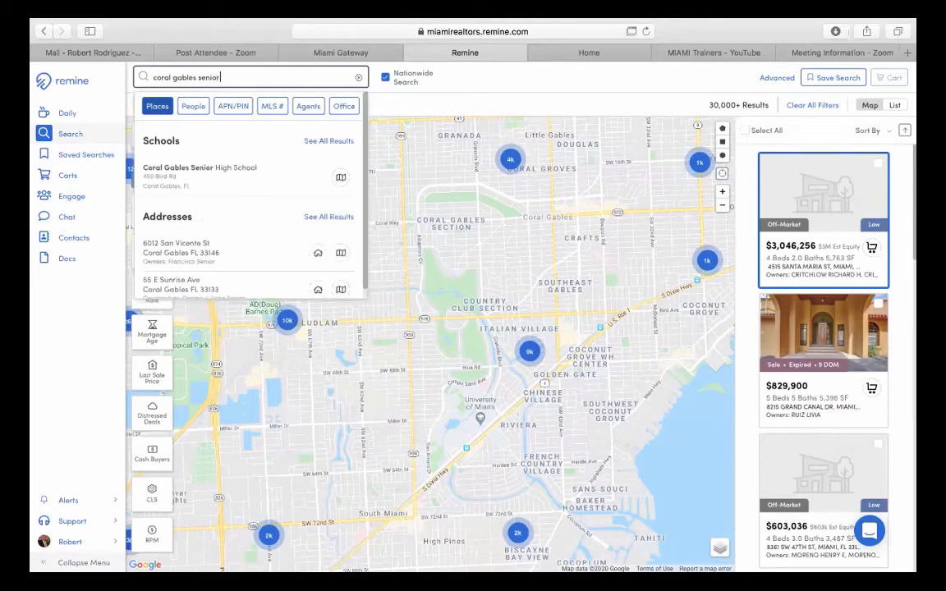
left_click(204, 169)
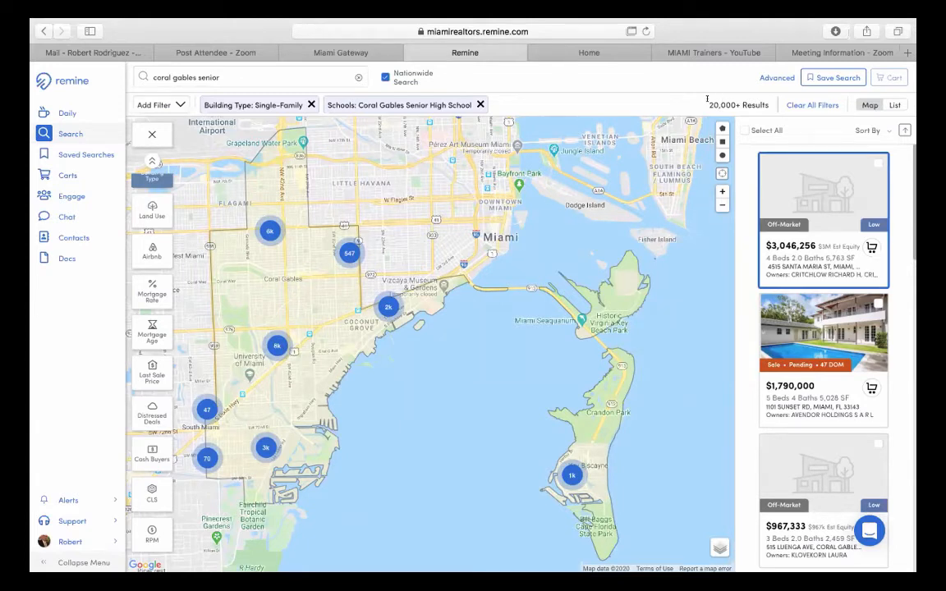
- Add a Status filter set to Active, leaving 697 single-family results in the school zone
left_click(148, 105)
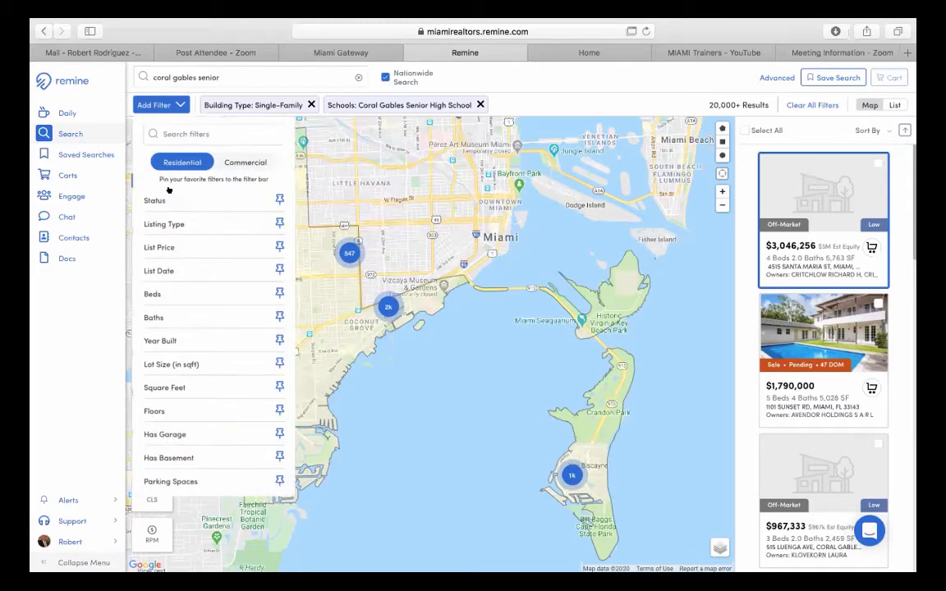
left_click(228, 202)
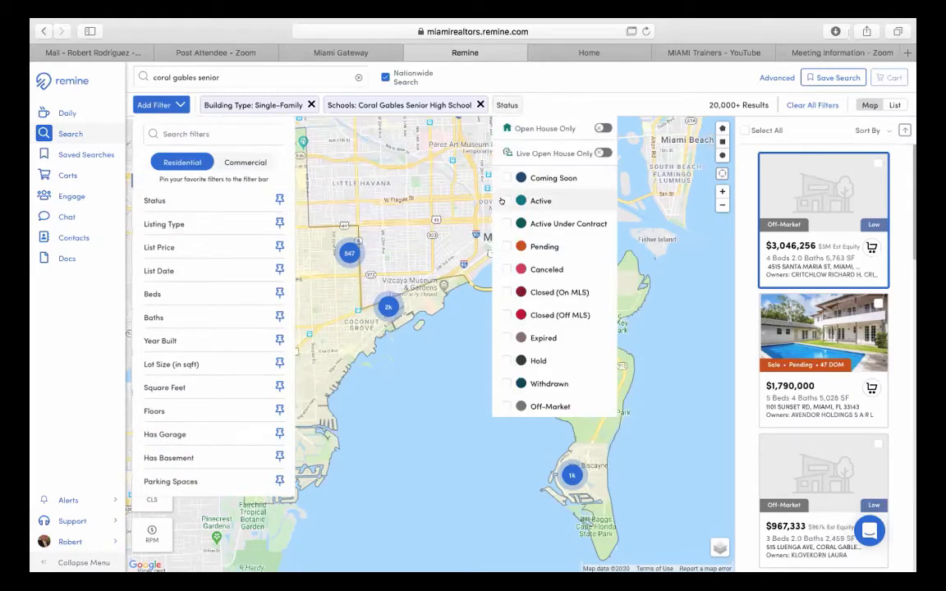
left_click(504, 201)
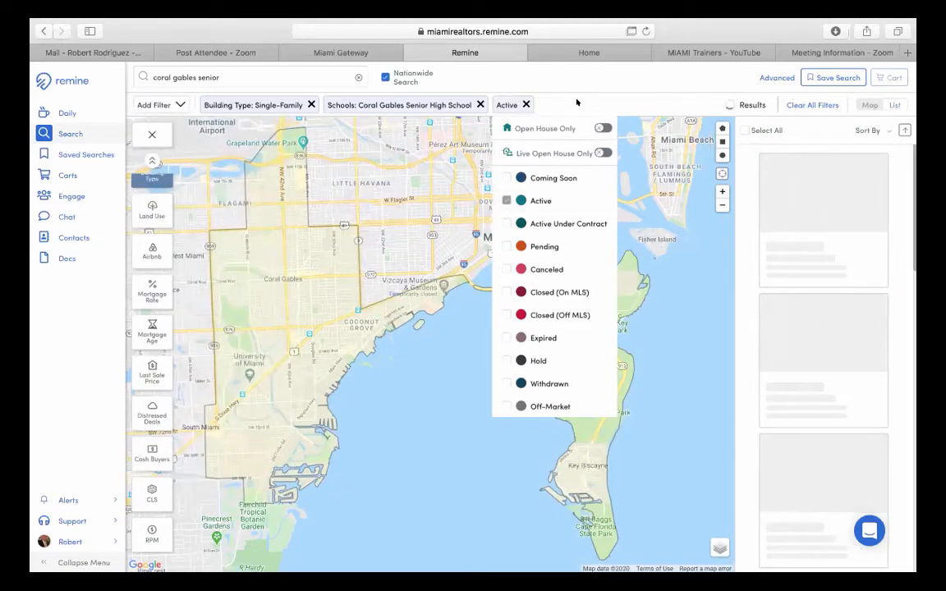
left_click(577, 102)
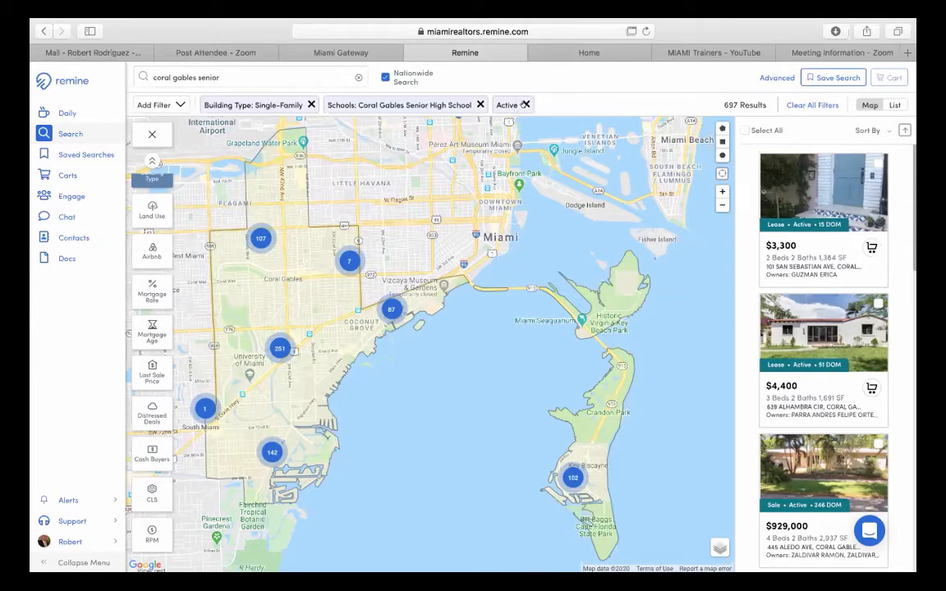
- Remove the Active, school and Single-Family filter chips, then move the map to Brickell Key
left_click(526, 105)
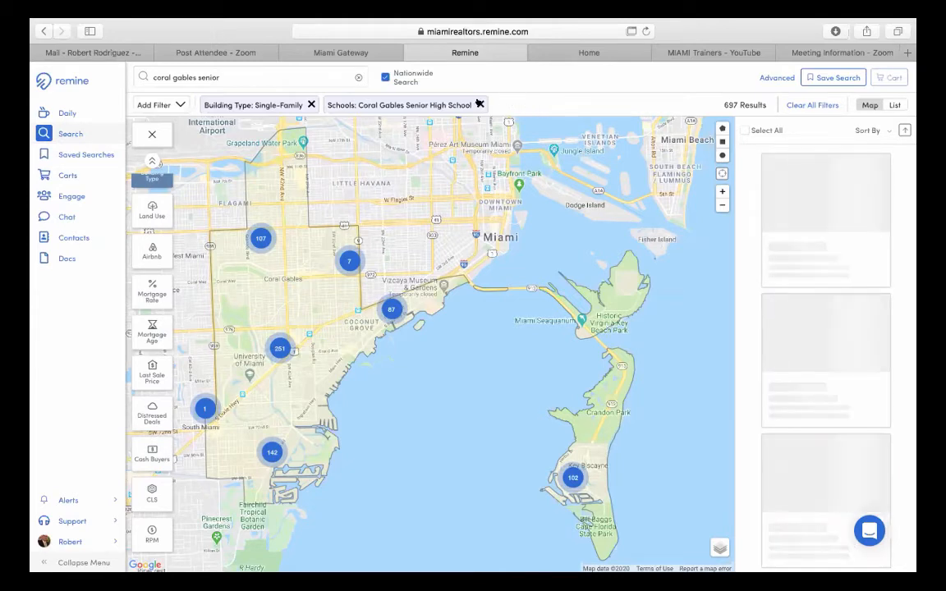
left_click(480, 104)
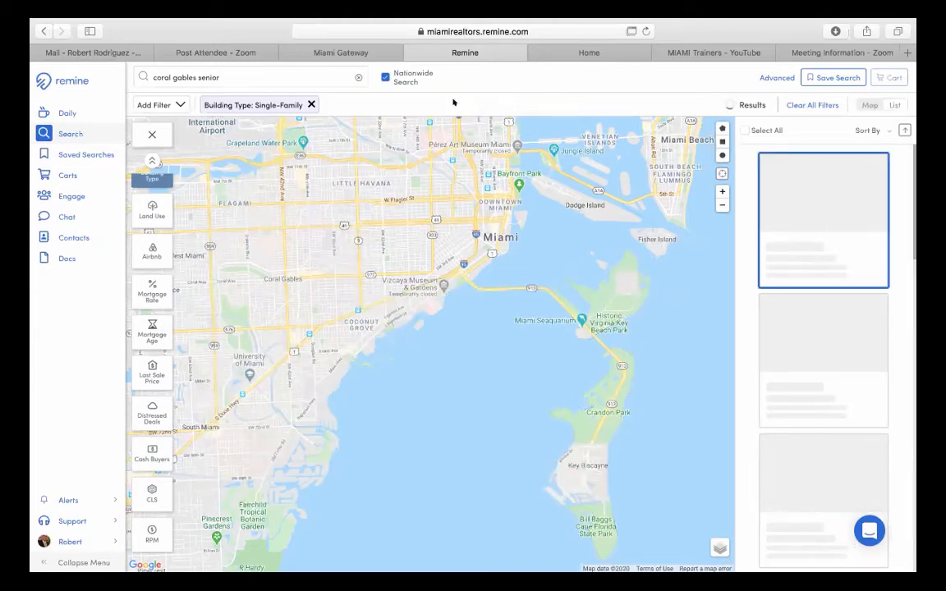
left_click(306, 104)
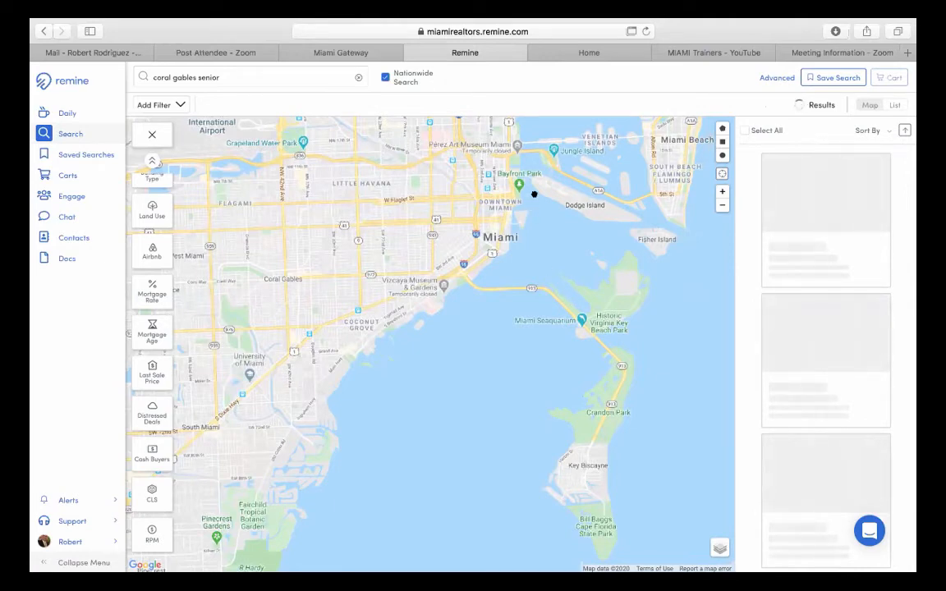
scroll(530, 189, "up", 2)
scroll(471, 258, "up", 2)
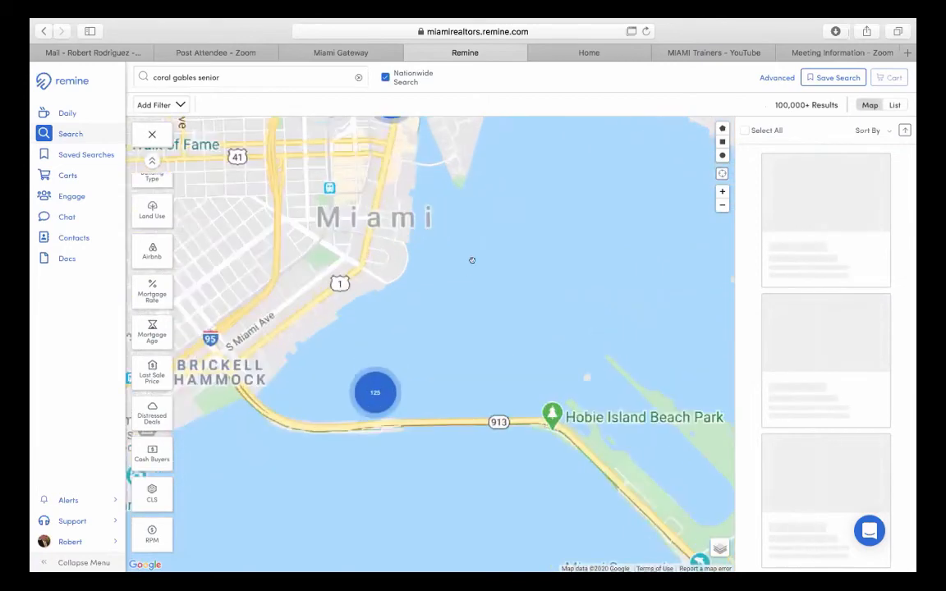
left_click_drag(524, 272, 527, 282)
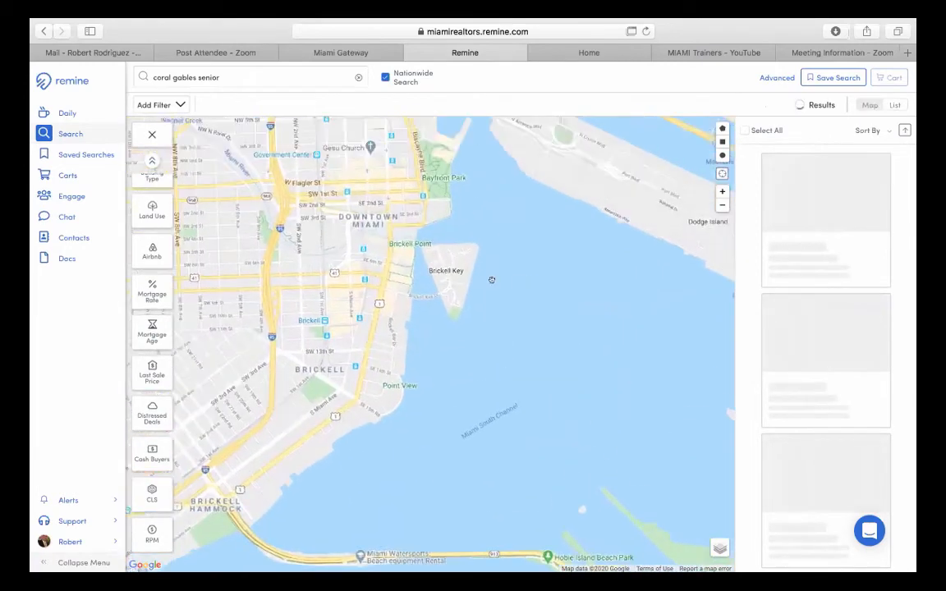
scroll(497, 275, "up", 2)
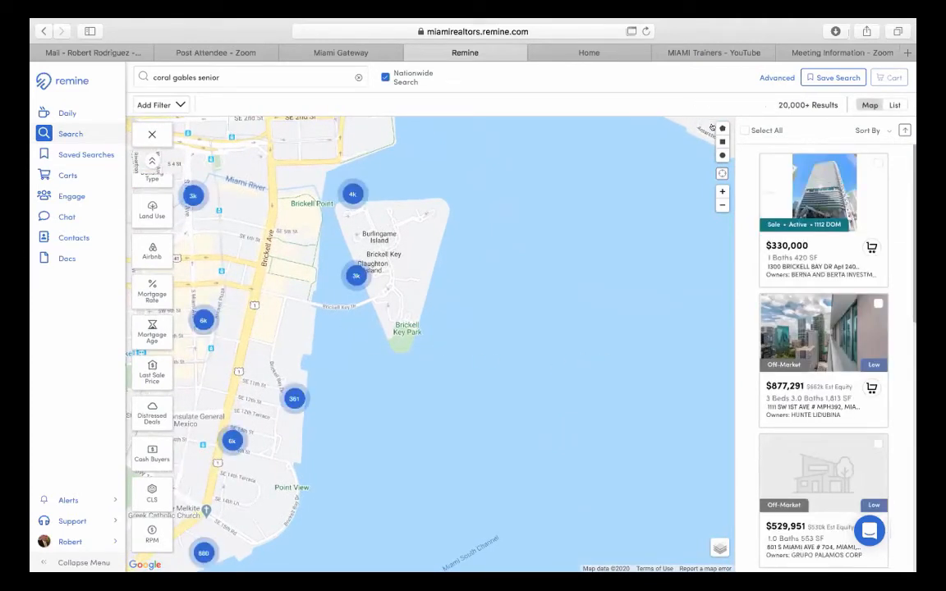
- Draw a polygon search boundary around Brickell Key
left_click(467, 167)
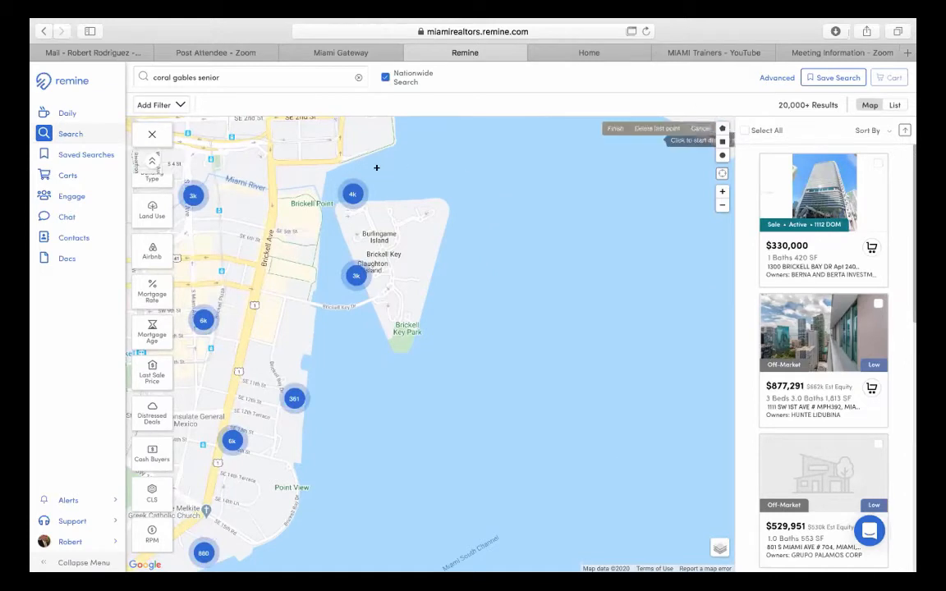
left_click(336, 175)
left_click(336, 369)
left_click(446, 368)
left_click(469, 180)
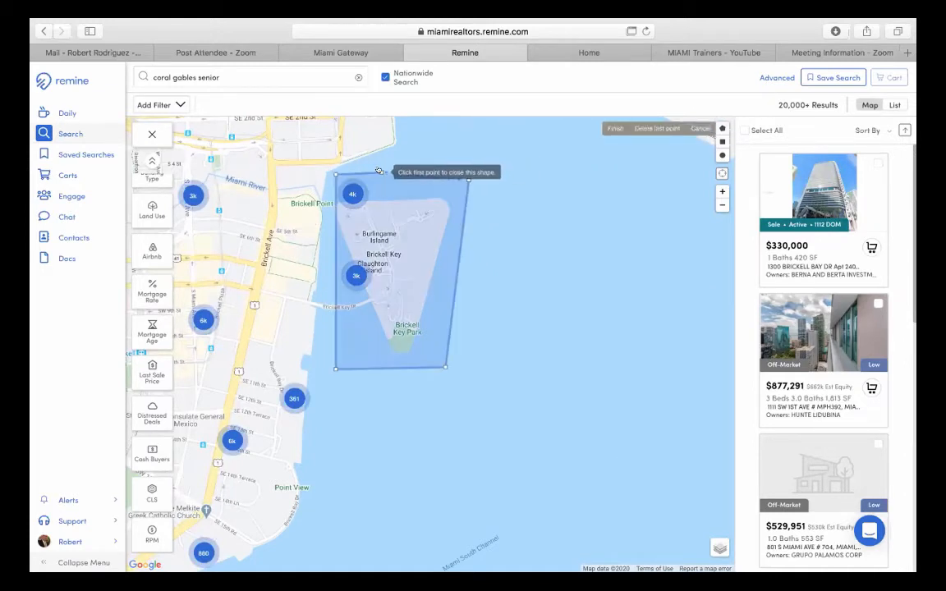
left_click(383, 173)
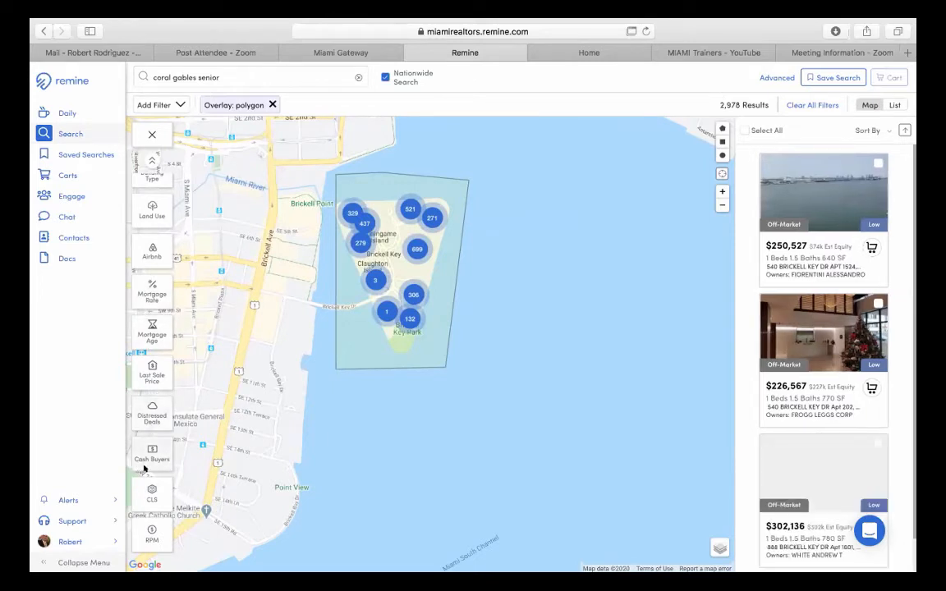
- Set the Building Type filter to Condo, giving 2,877 results
scroll(141, 410, "up", 5)
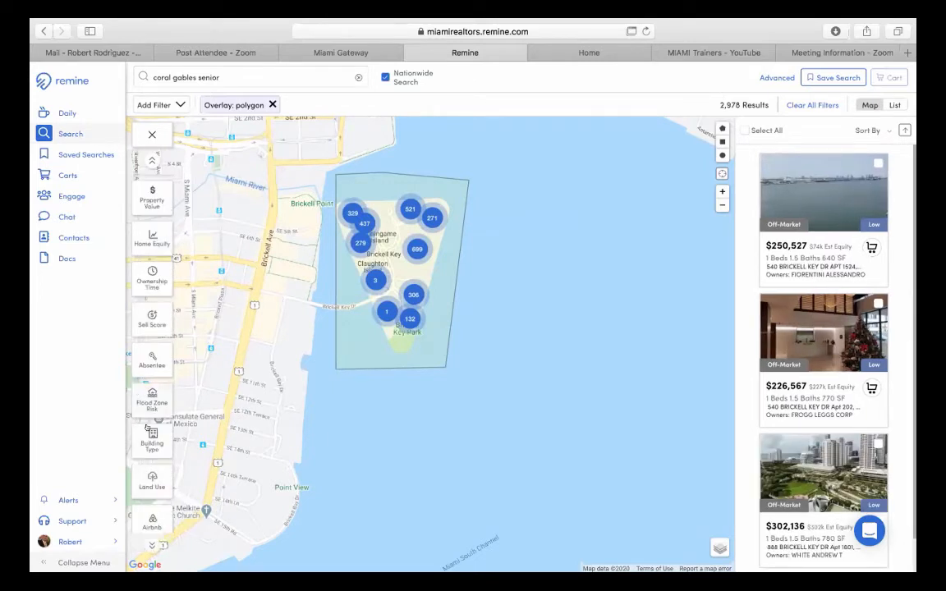
left_click(152, 440)
left_click(192, 168)
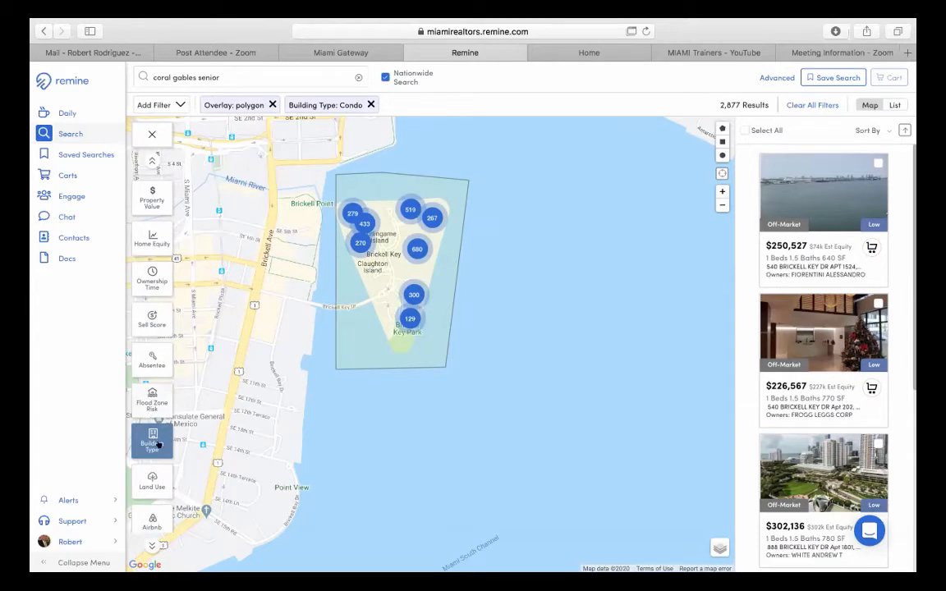
- Apply an Absentee filter including Corporate, In State and Out of State owners
left_click(139, 349)
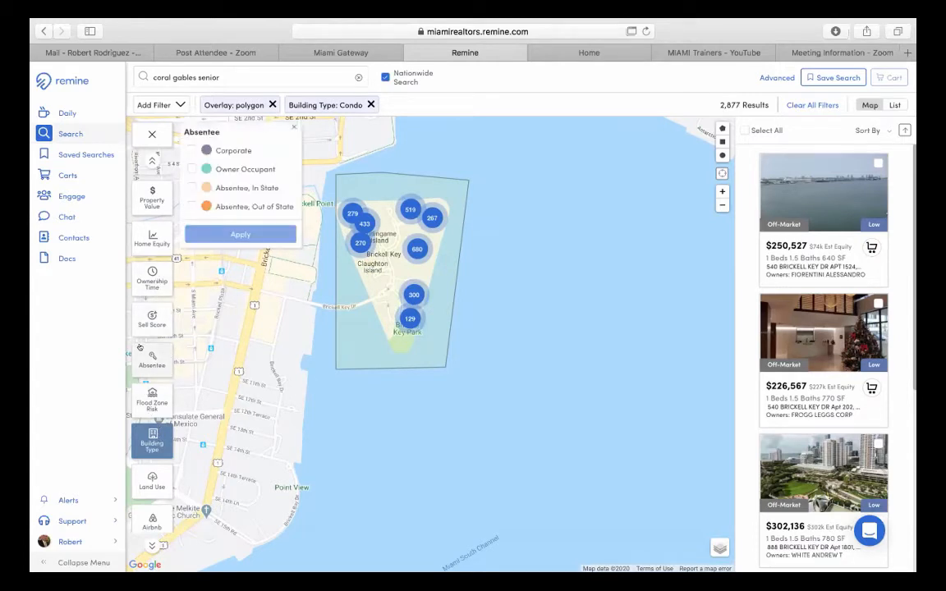
left_click(192, 149)
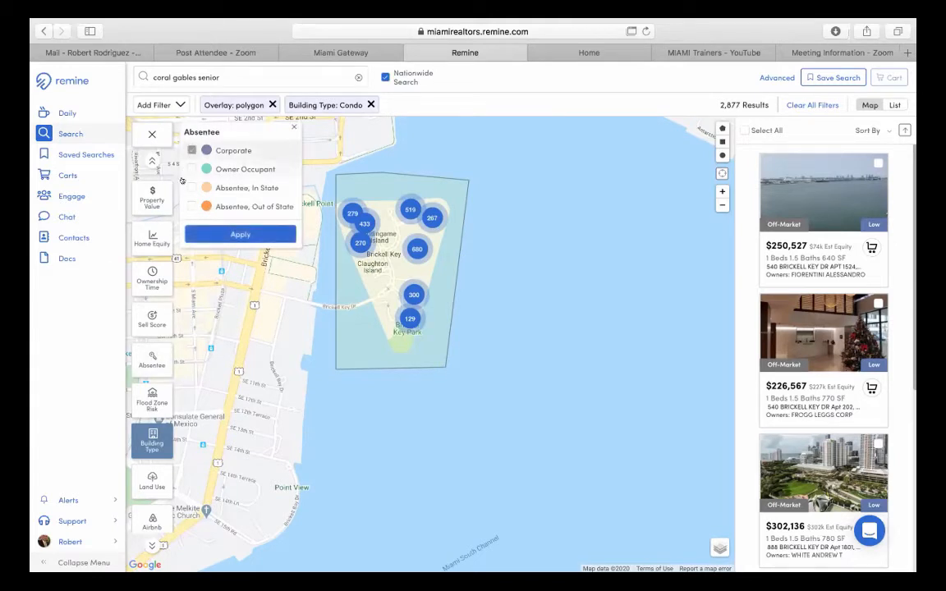
left_click(185, 188)
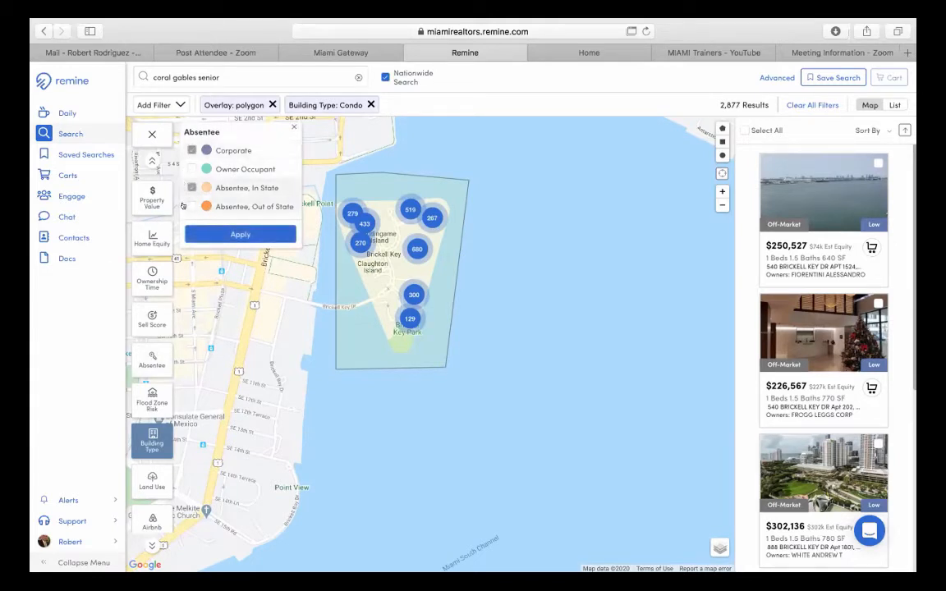
left_click(189, 207)
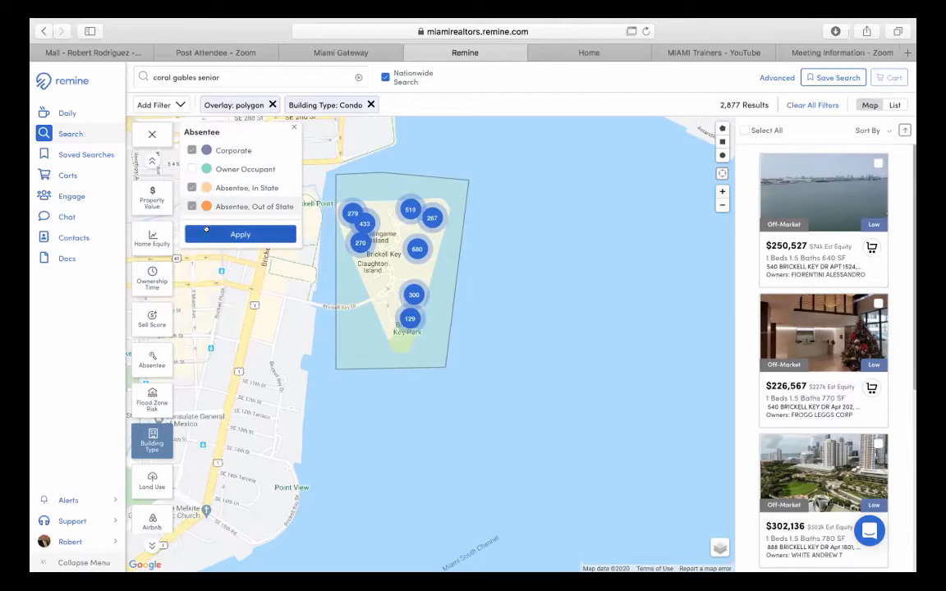
left_click(205, 232)
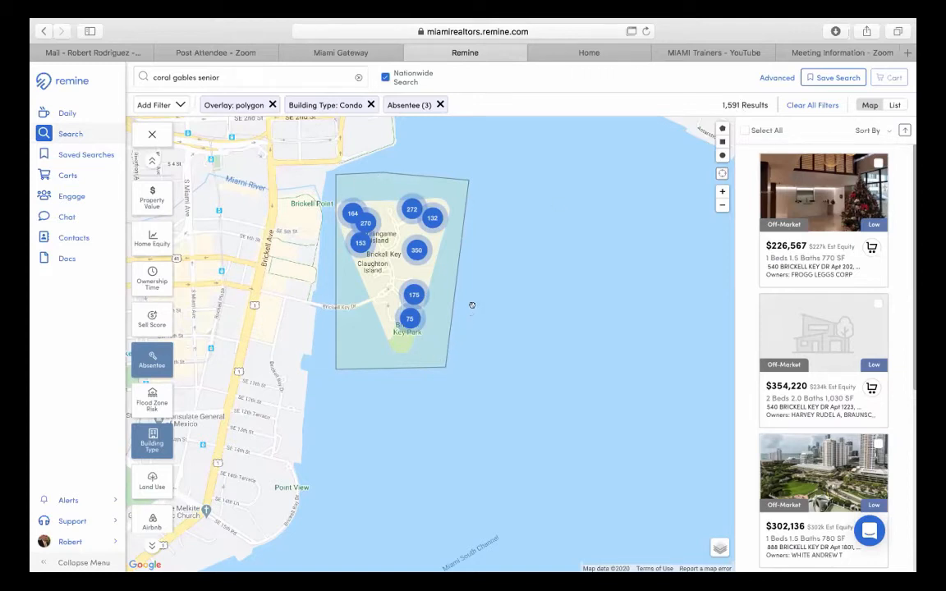
- Change the Absentee filter to Owner Occupant only, cutting results to 1,286
left_click(152, 359)
left_click(191, 150)
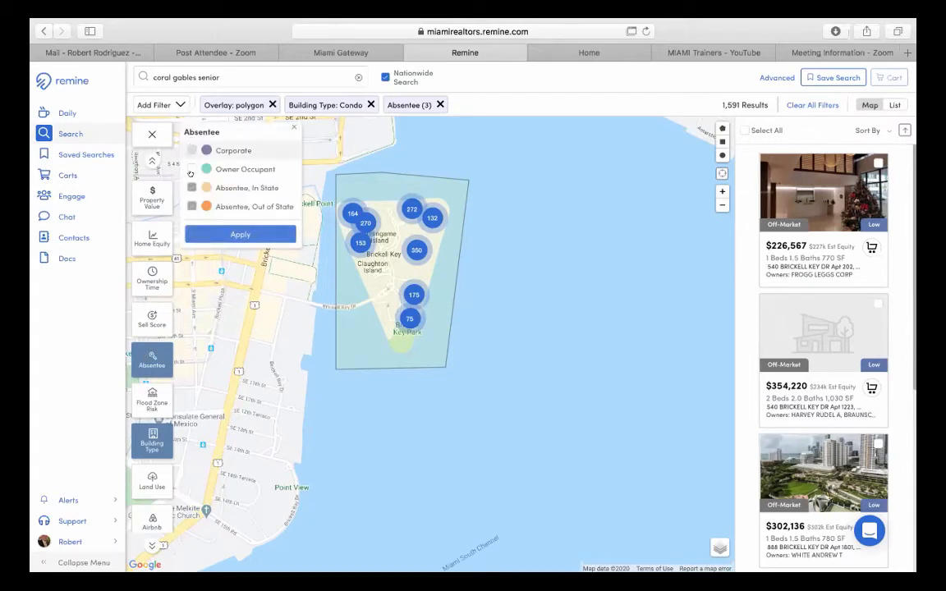
left_click(191, 187)
left_click(191, 207)
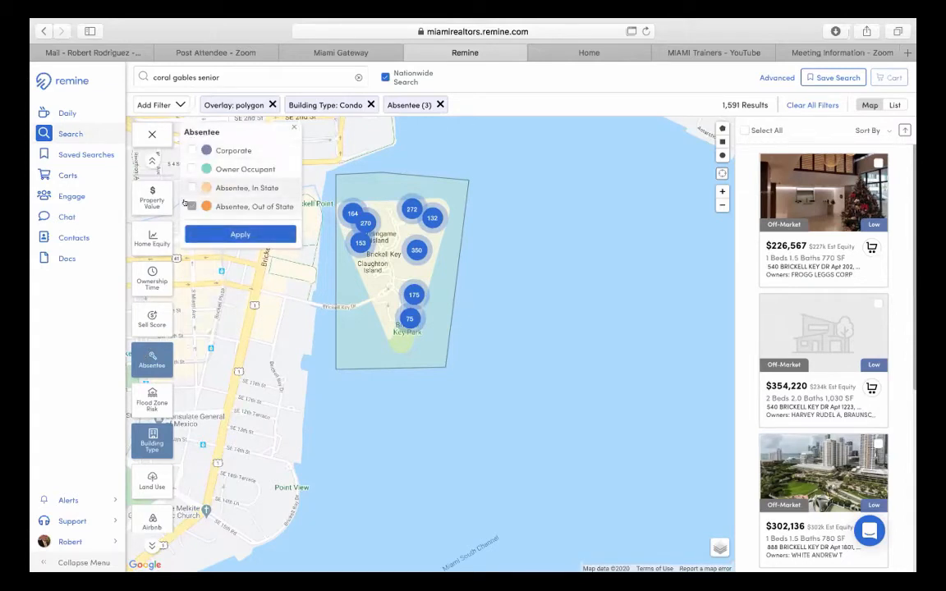
left_click(191, 168)
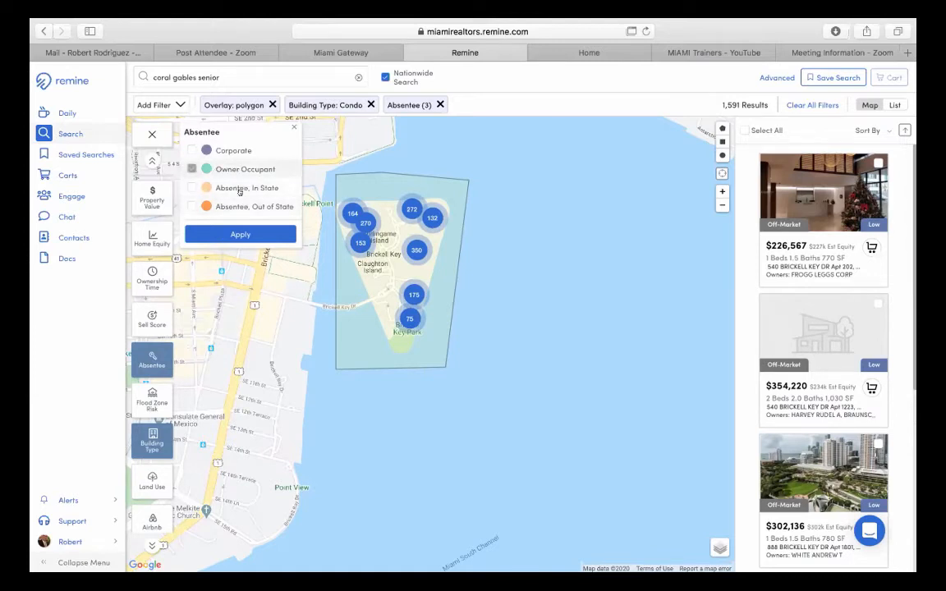
left_click(239, 233)
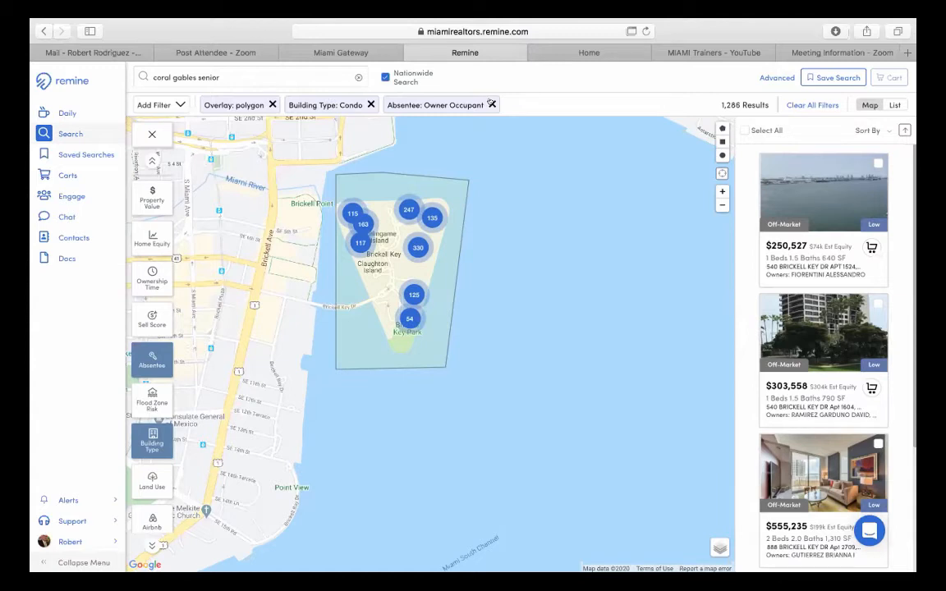
- Remove the Owner Occupant and Condo filter chips, then return to the Miami Gateway tab
left_click(491, 104)
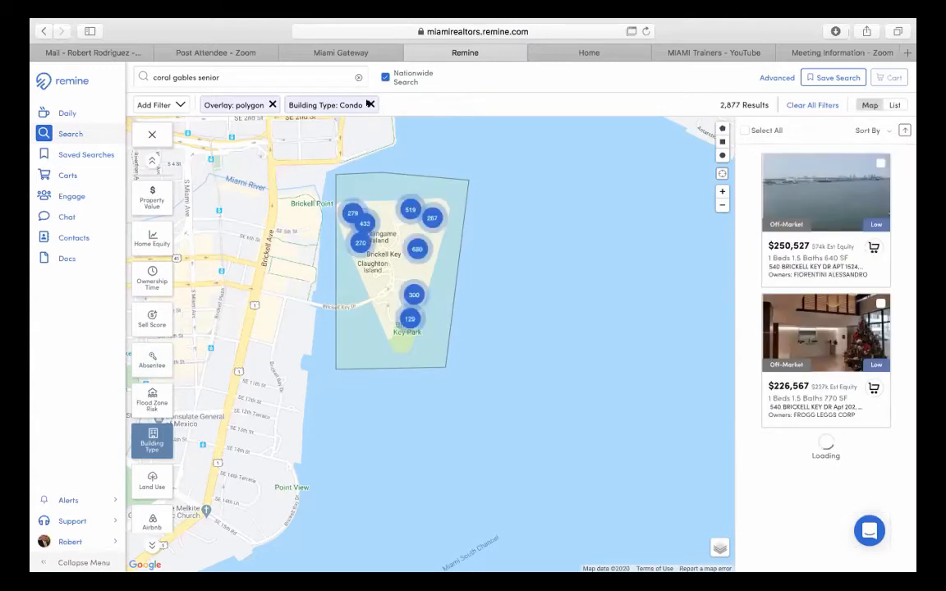
left_click(370, 104)
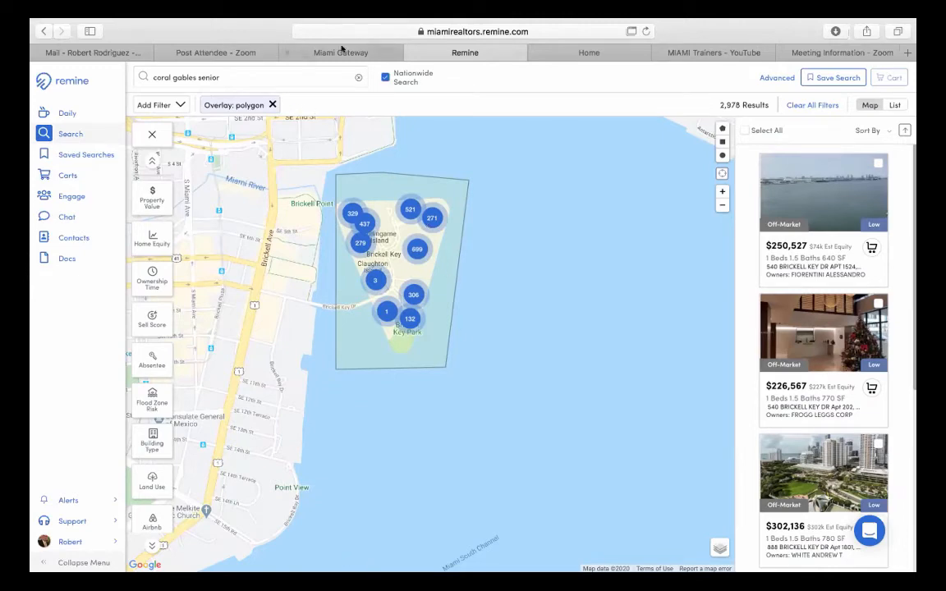
left_click(339, 52)
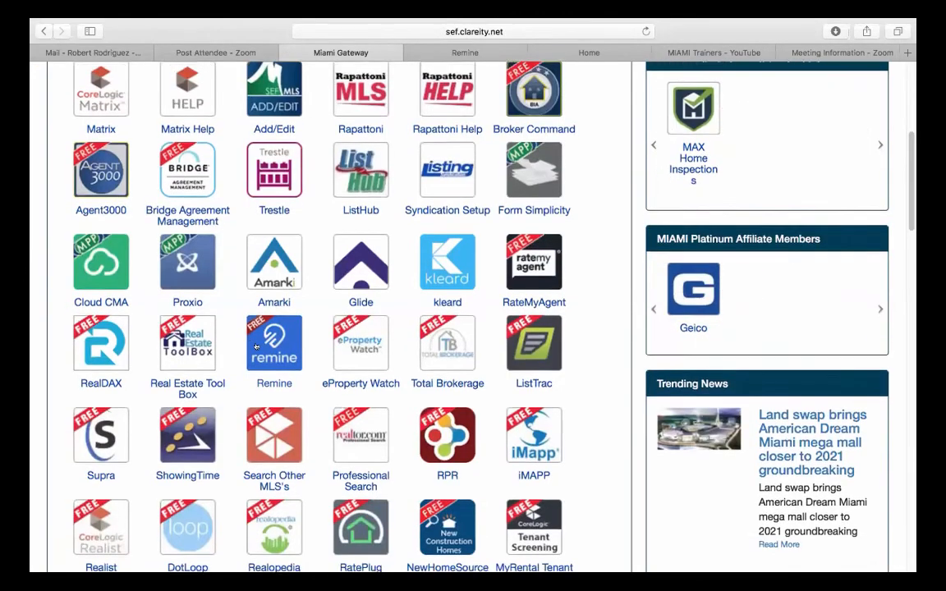
- Scroll the Miami Gateway app grid to RéboGateway, then bring up the miamire.rebogateway.com Home tab
scroll(257, 345, "down", 3)
scroll(258, 346, "down", 3)
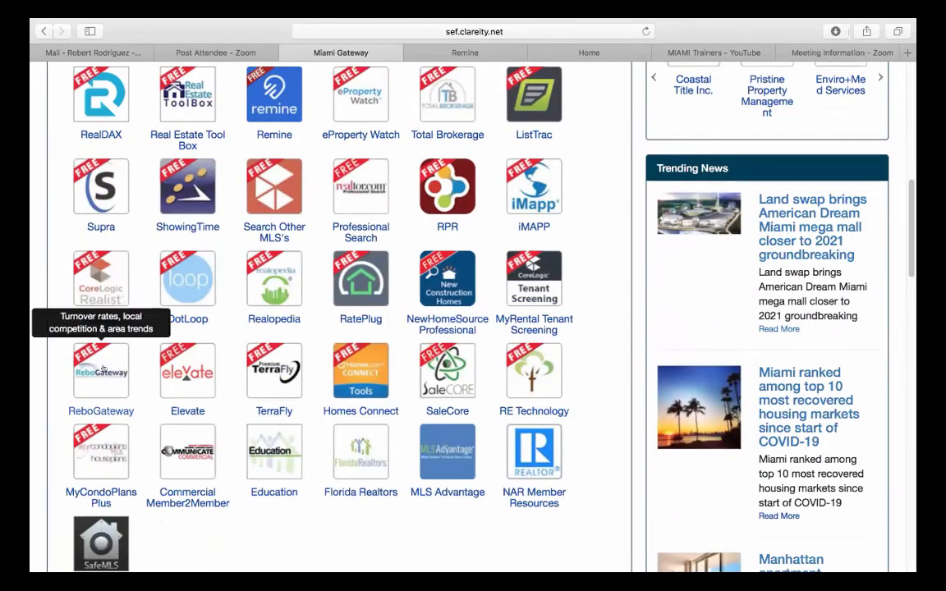
left_click(576, 54)
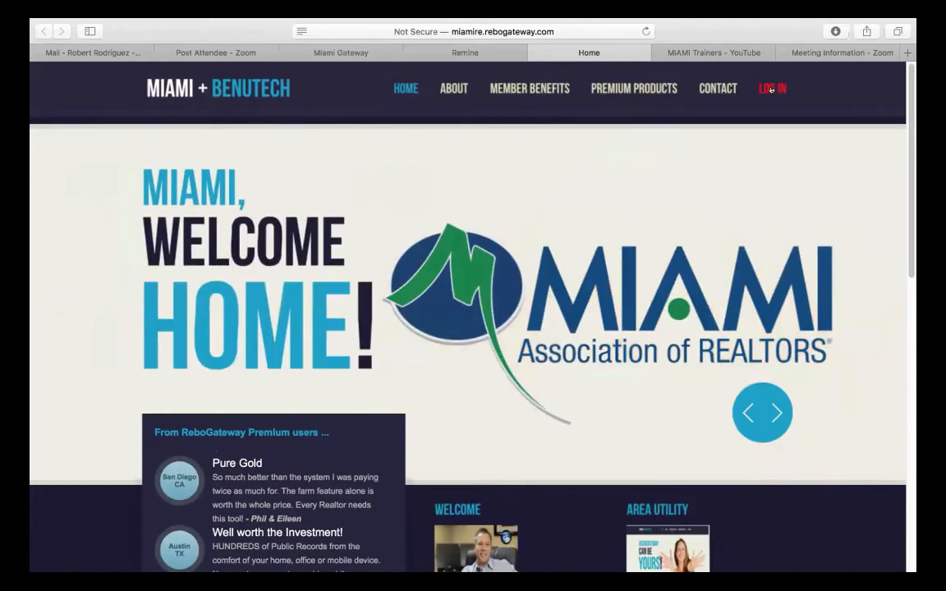
- Log in to ReboGateway with the member account's e-mail address and password
left_click(772, 90)
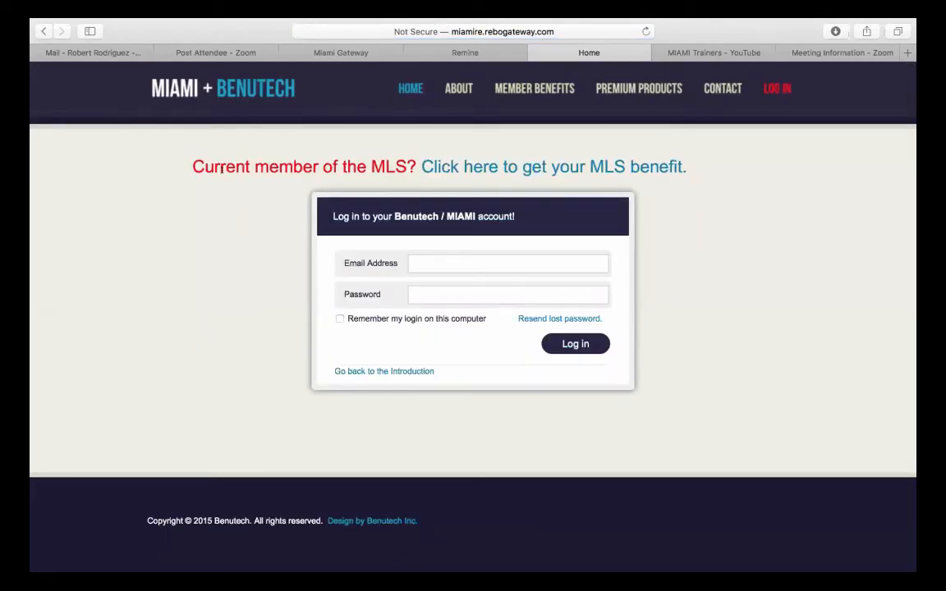
left_click_drag(189, 164, 718, 155)
left_click(434, 257)
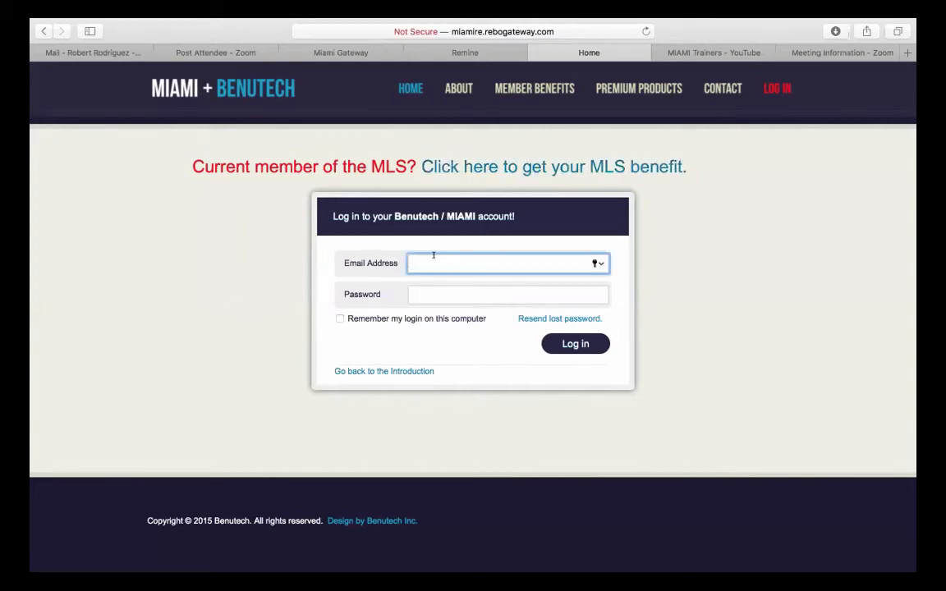
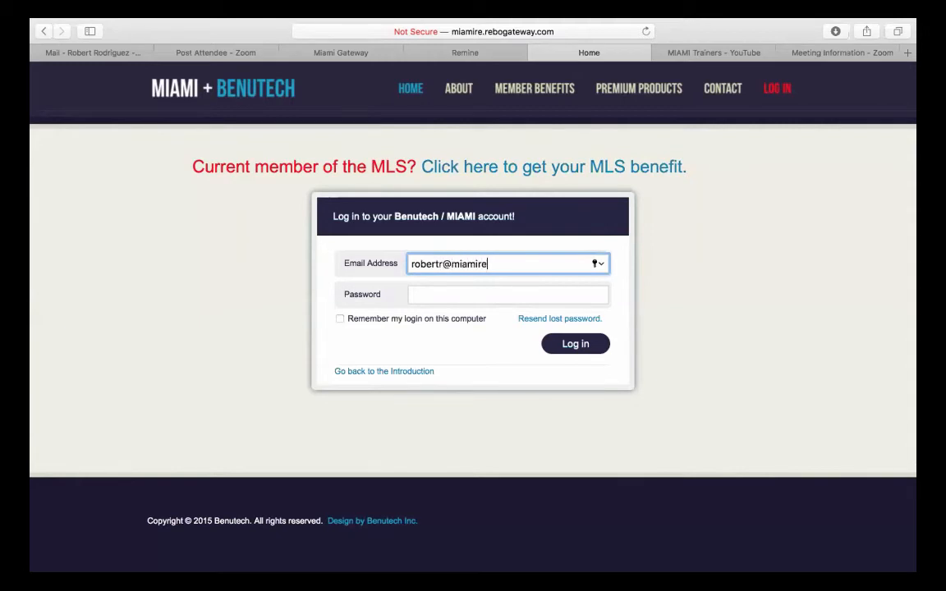
key("Tab")
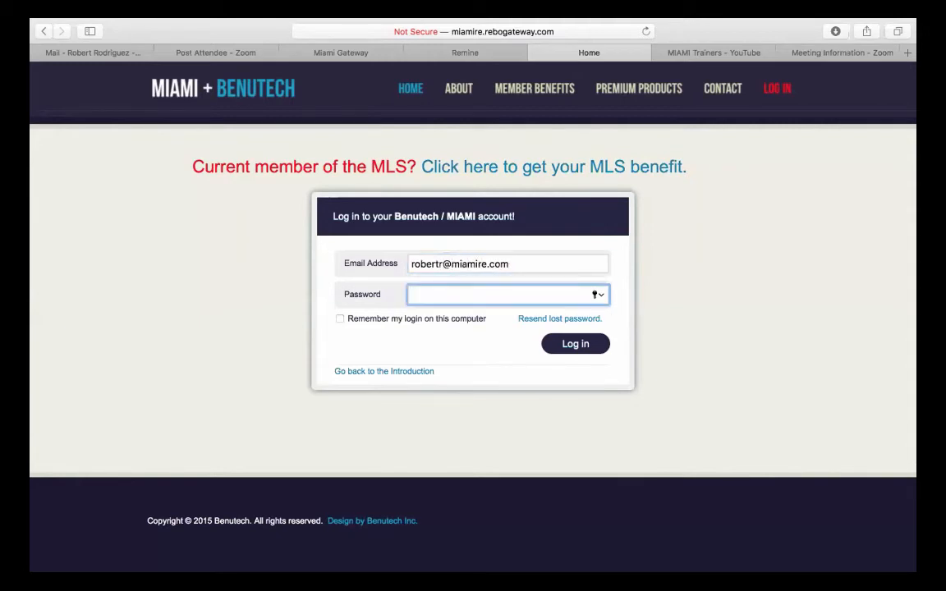
type("••••")
key("Return")
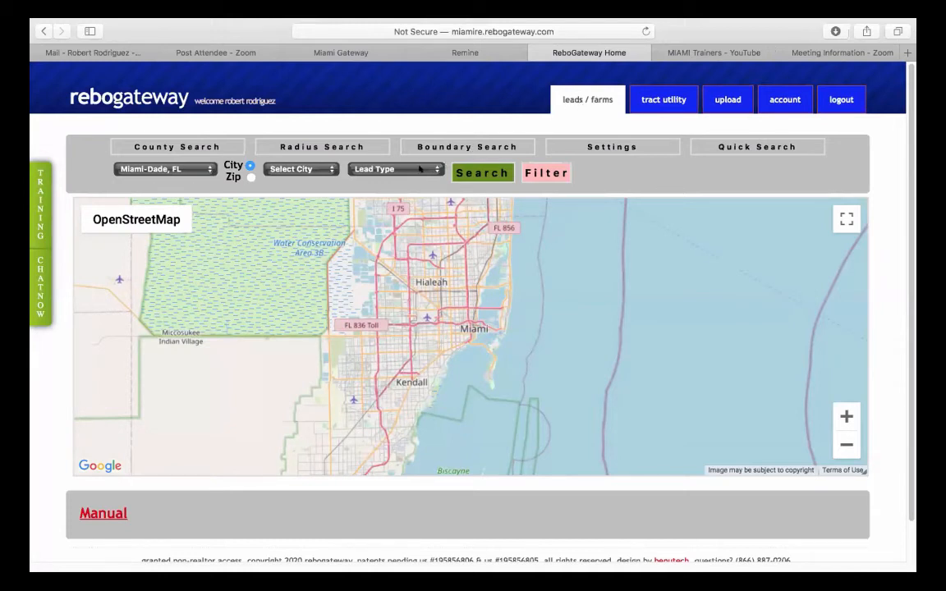
- Look over the Lead Type list without choosing one, then go to the tract utility page
left_click(389, 170)
left_click(398, 169)
left_click(399, 169)
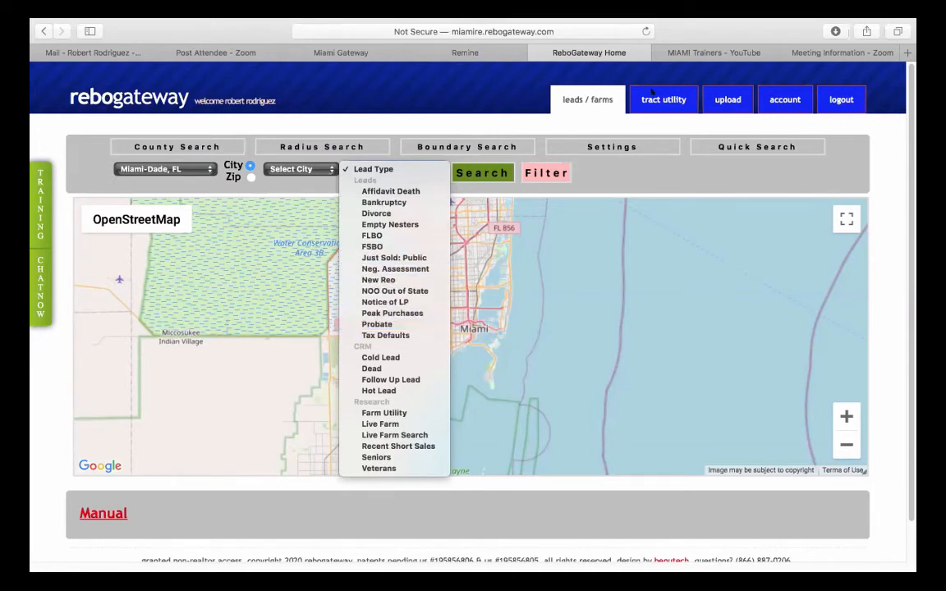
left_click(656, 95)
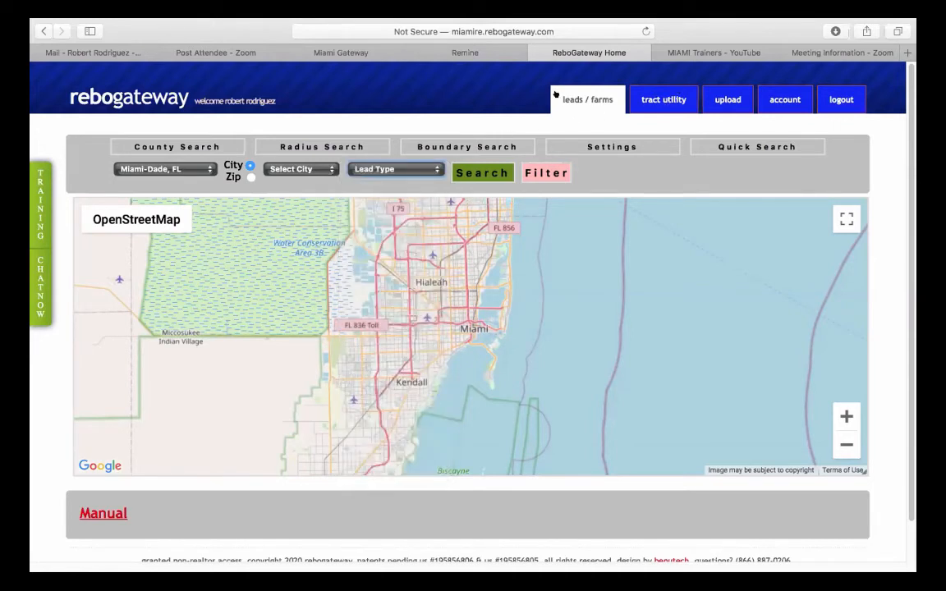
left_click(662, 99)
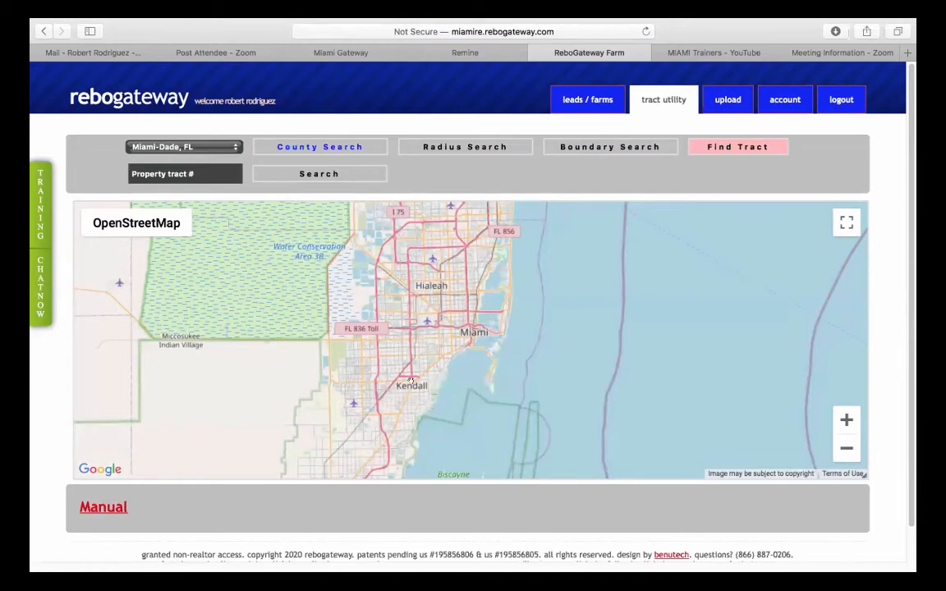
- Switch the Miami-Dade map to Boundary Search mode
left_click_drag(400, 387, 394, 322)
scroll(394, 323, "up", 1)
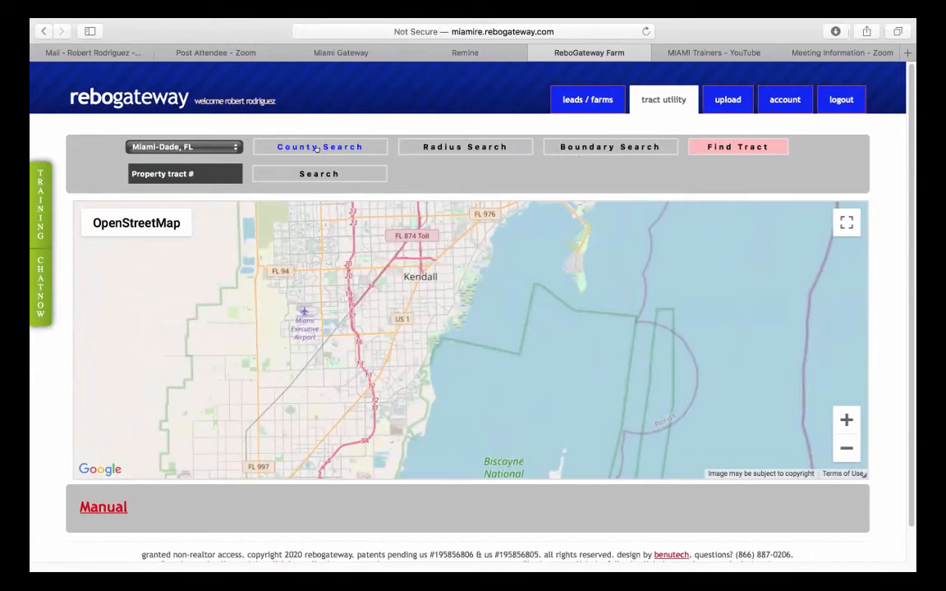
left_click(605, 147)
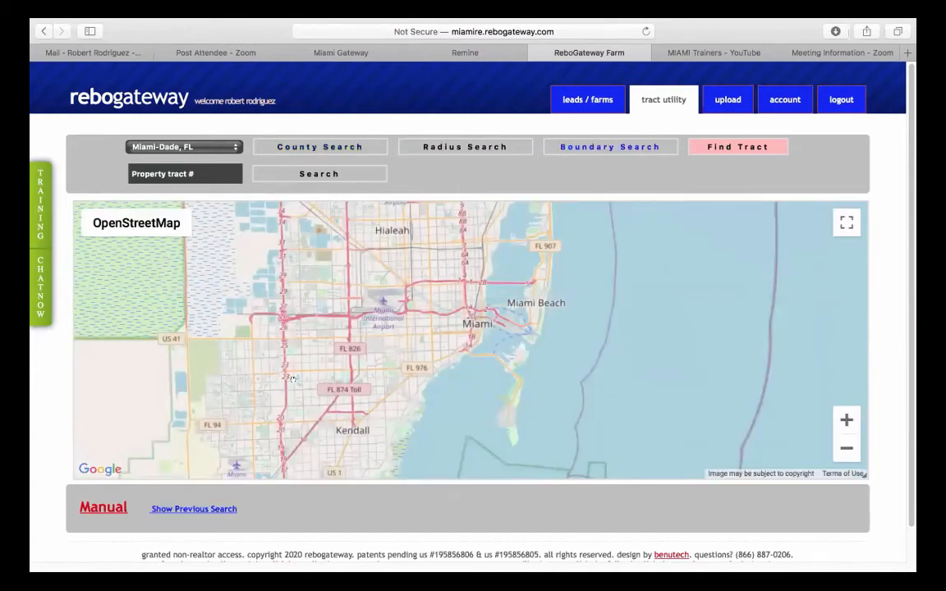
- Move the map north to Palm Springs North and drop the first boundary pin near FL 860
scroll(320, 392, "up", 5)
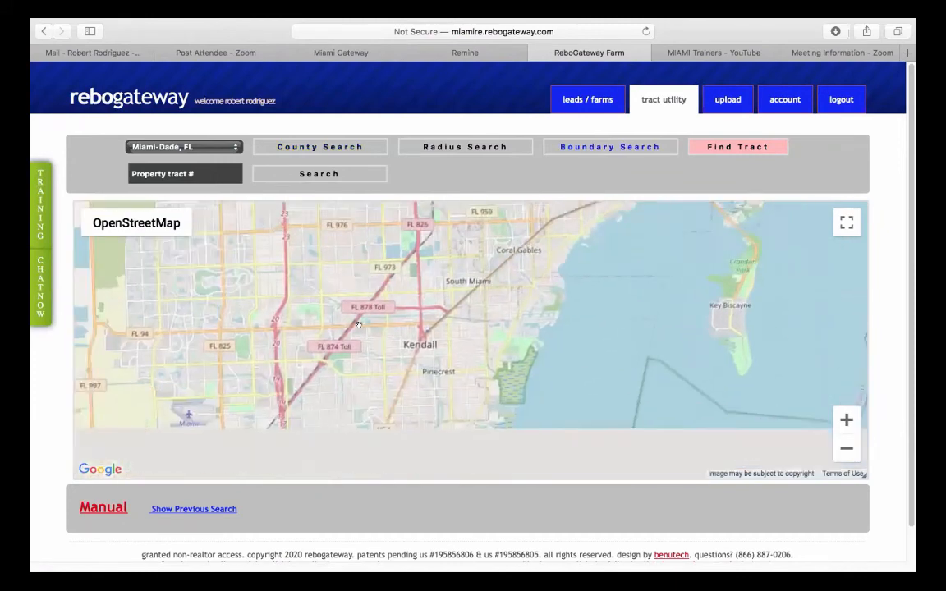
left_click_drag(357, 359, 354, 460)
left_click_drag(349, 214, 358, 406)
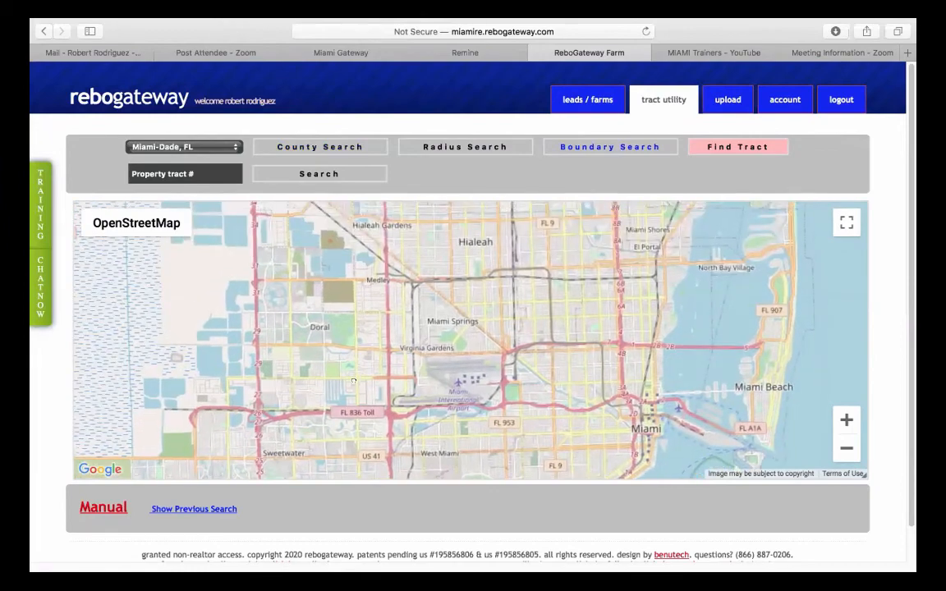
left_click_drag(410, 247, 401, 321)
left_click_drag(386, 262, 346, 366)
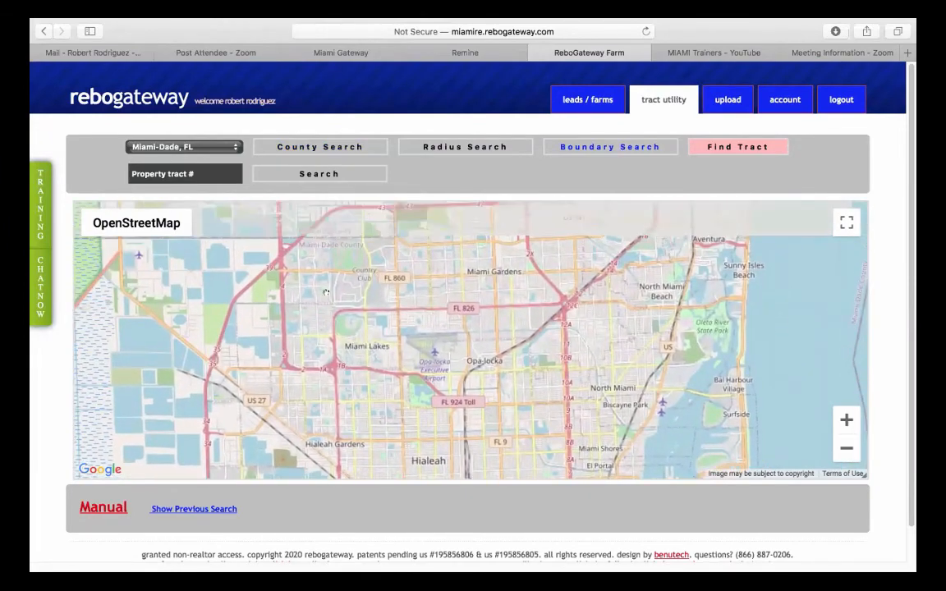
scroll(336, 283, "up", 2)
left_click_drag(336, 282, 389, 332)
scroll(389, 332, "up", 2)
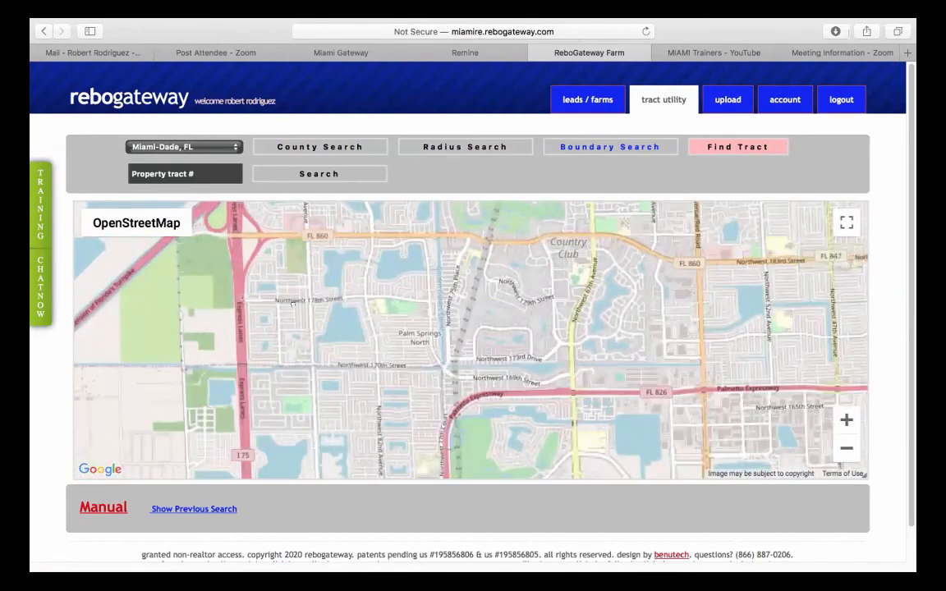
left_click_drag(320, 322, 386, 345)
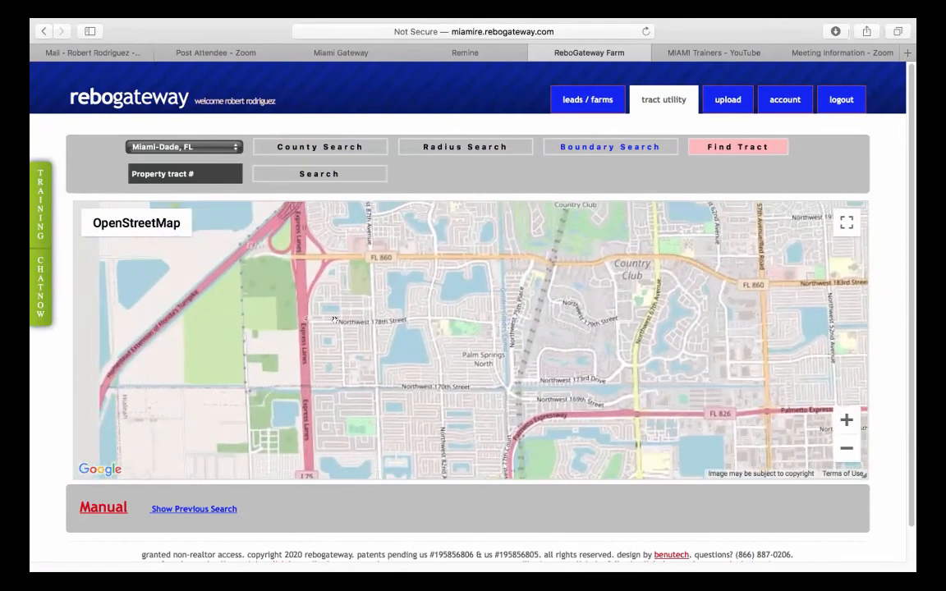
left_click(300, 257)
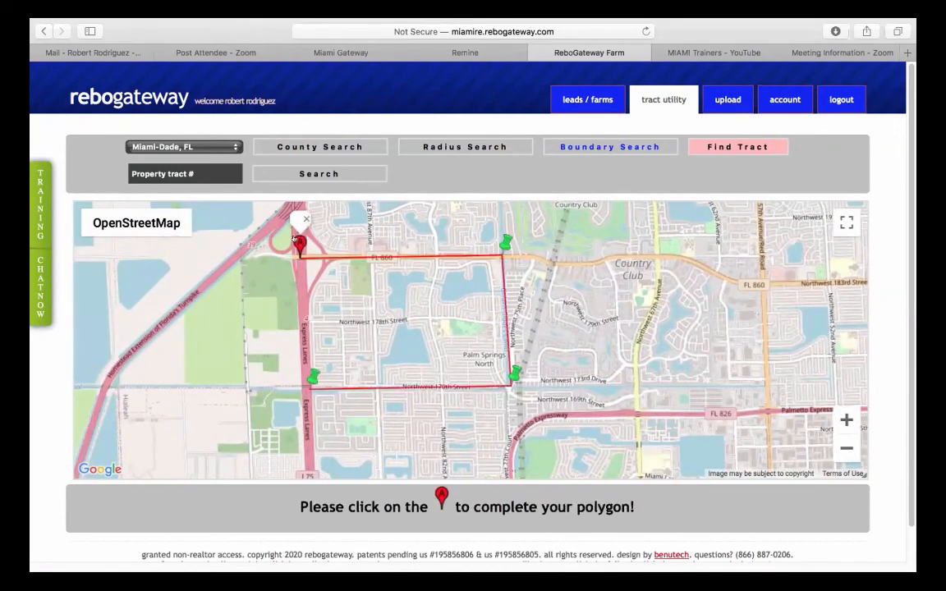
- Close the first boundary attempt, dismiss the pin popup, and clear the polygon
left_click(301, 245)
left_click(298, 240)
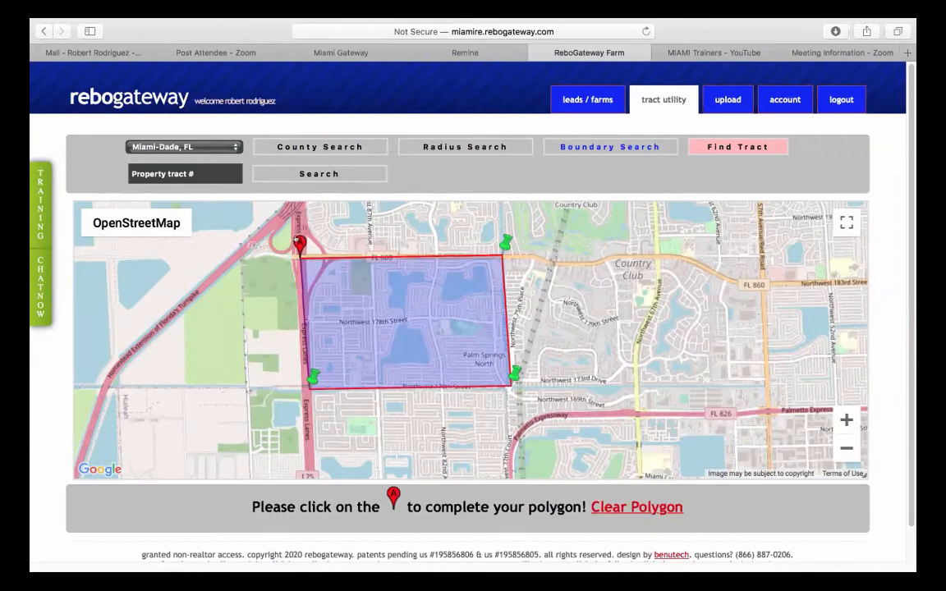
left_click(294, 239)
left_click(615, 506)
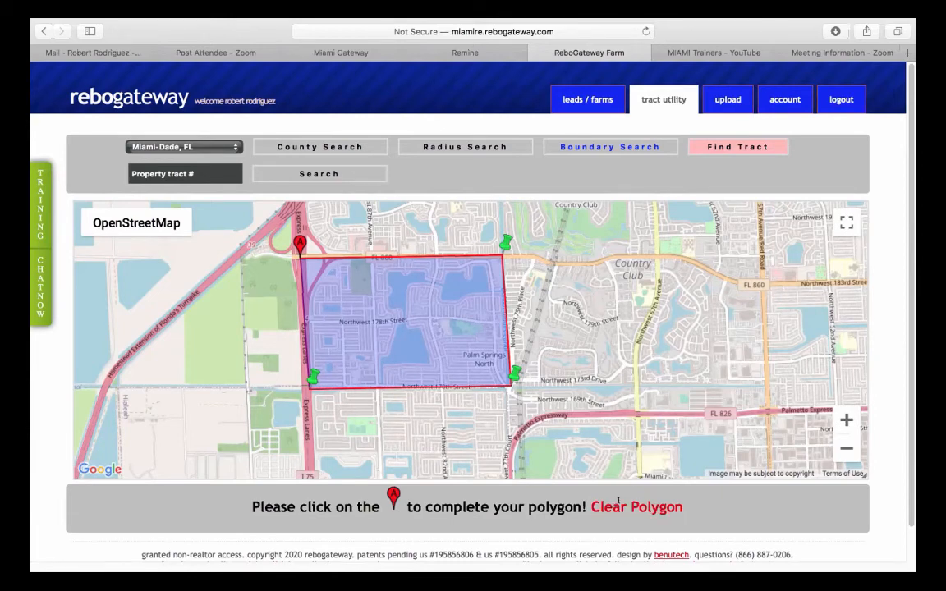
- Draw and close a four-corner rectangle around Palm Springs North, then bring up the Find Tract filters
left_click(299, 257)
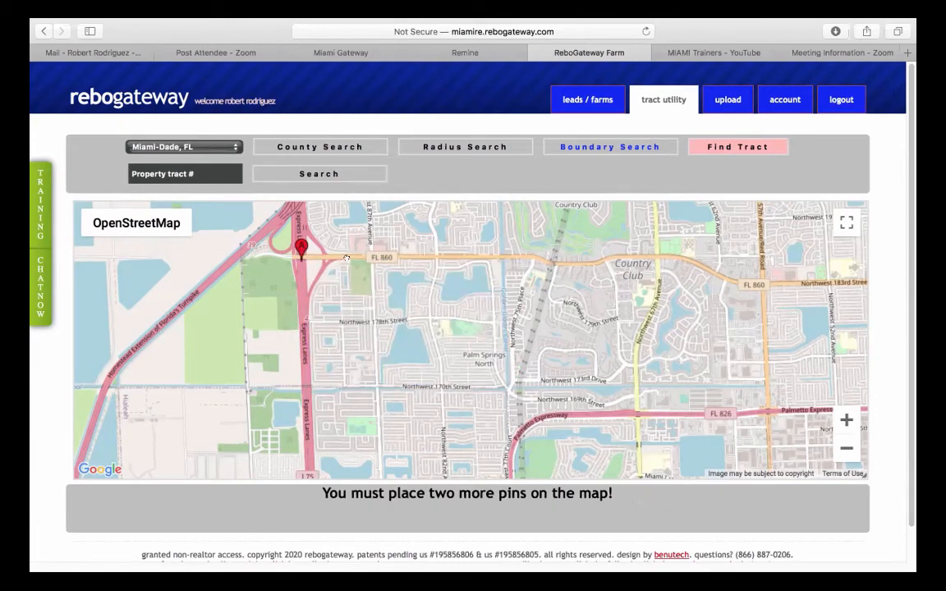
left_click(502, 257)
left_click(509, 387)
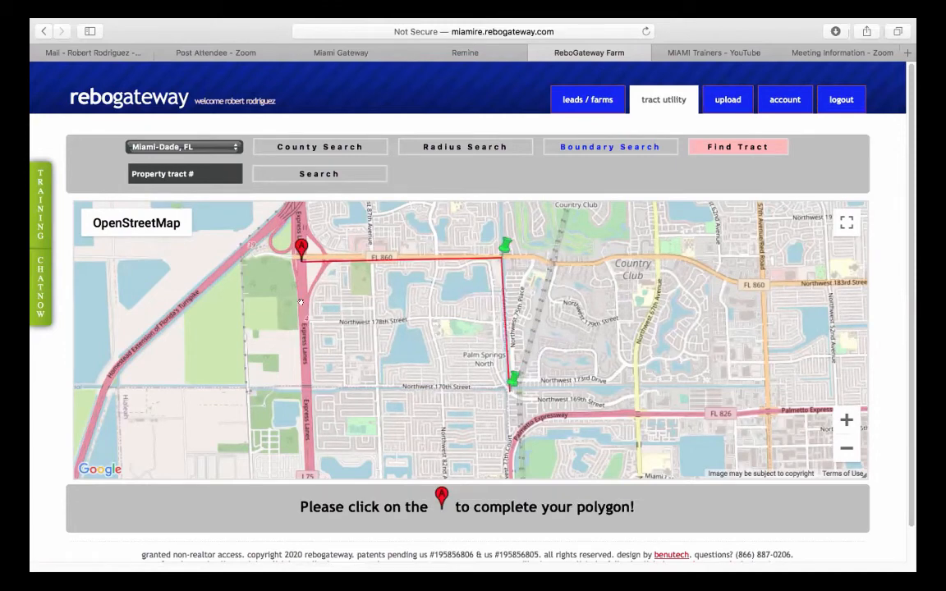
left_click(308, 383)
left_click(301, 248)
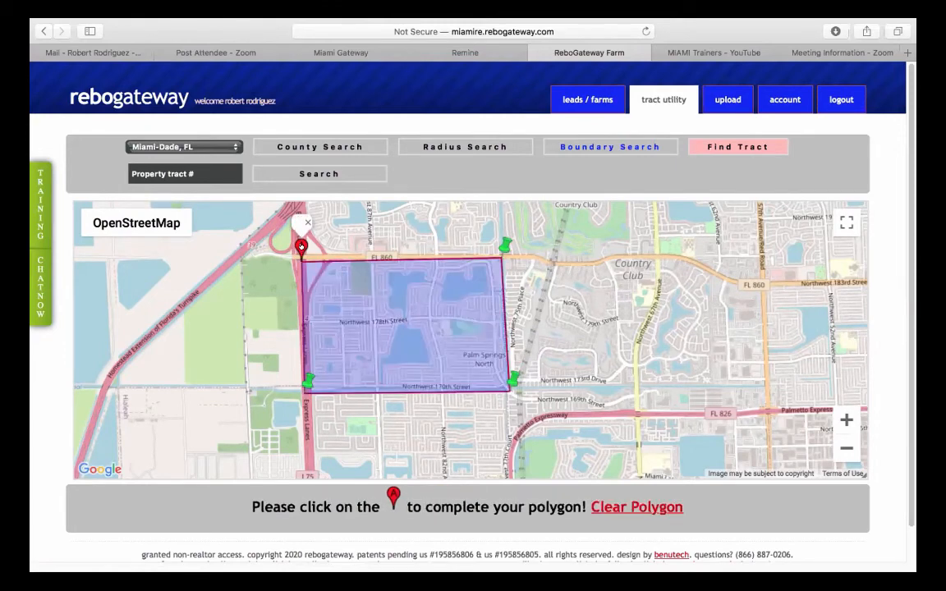
left_click(737, 147)
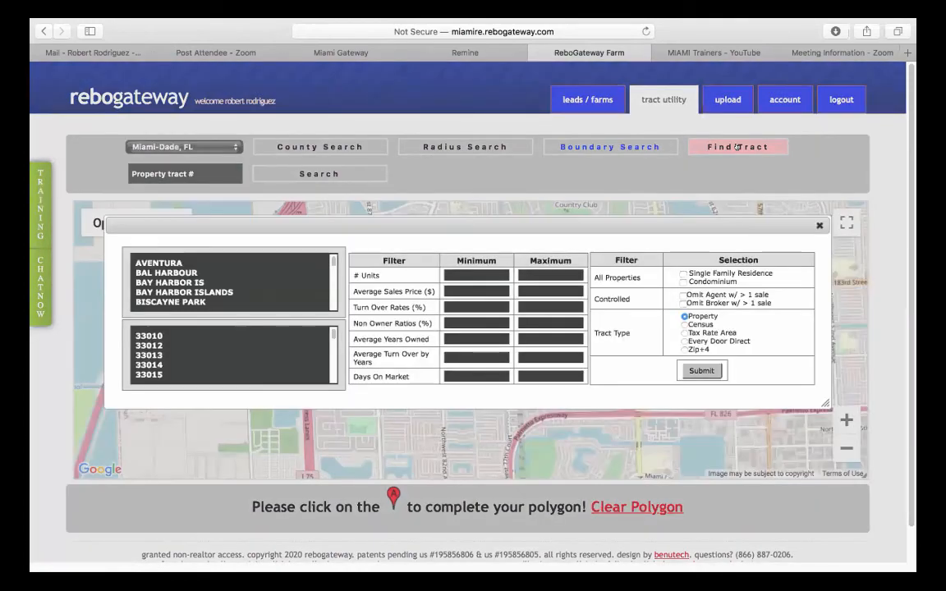
- Tick Single Family Residence in the tract filter and submit the search
left_click(681, 273)
left_click(700, 371)
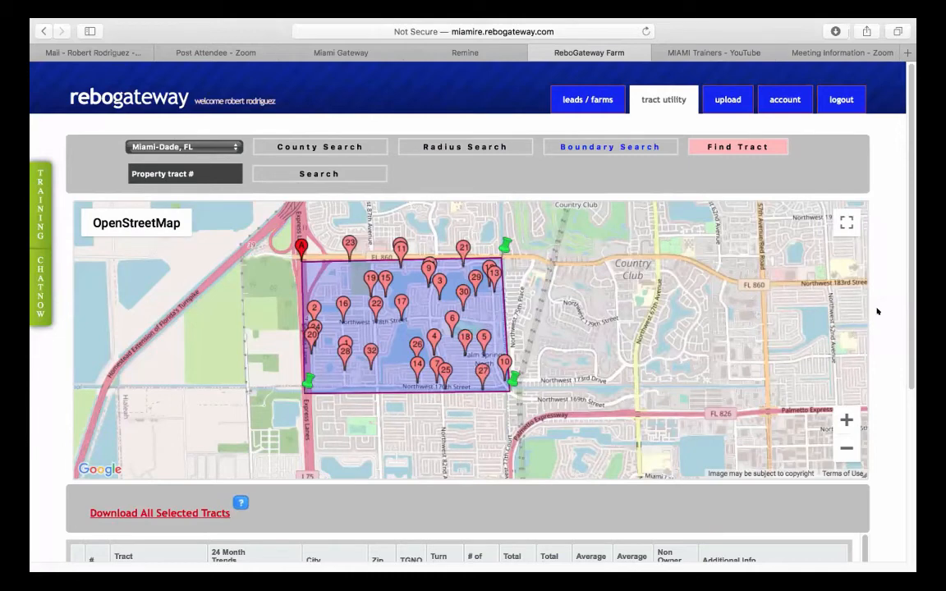
- Sort the tract results by # of Units, largest first, and open PALM SPGS NORTH SEC A
scroll(879, 311, "down", 2)
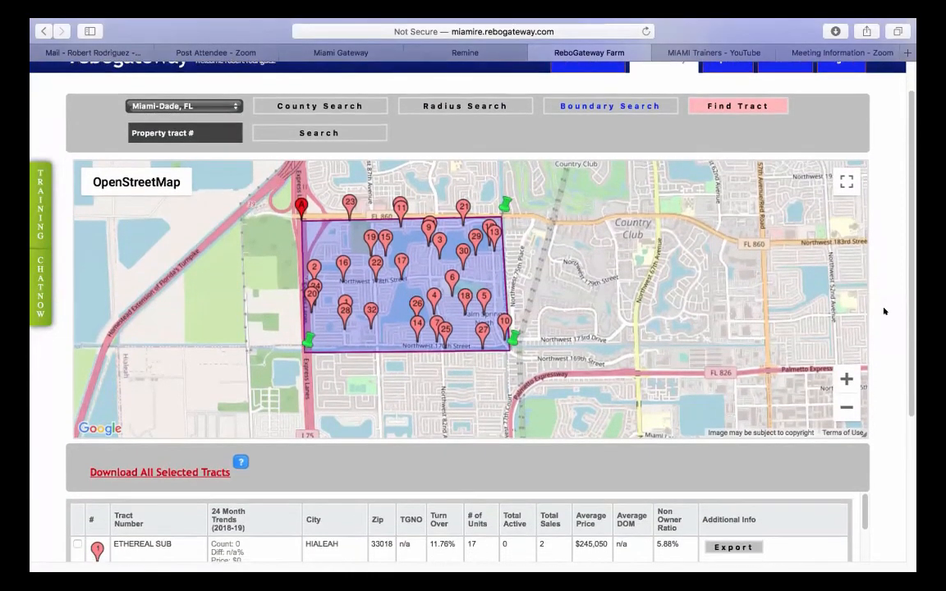
scroll(884, 311, "down", 5)
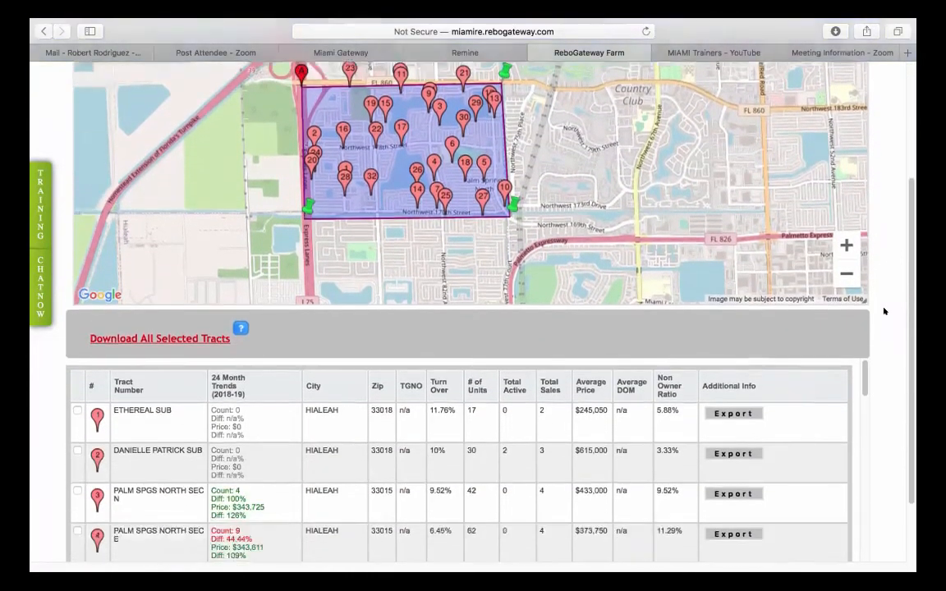
scroll(884, 311, "down", 3)
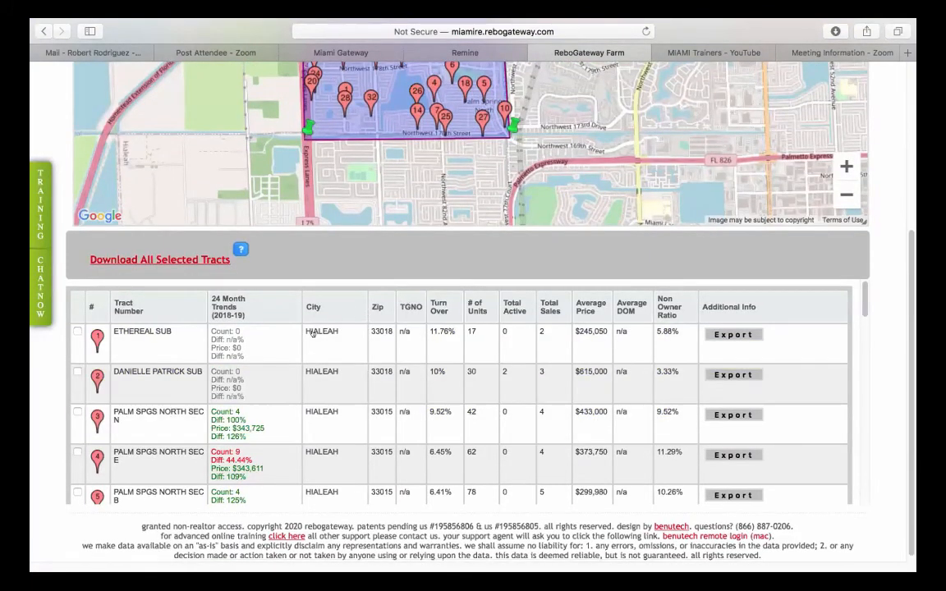
scroll(284, 419, "down", 2)
scroll(284, 419, "down", 2)
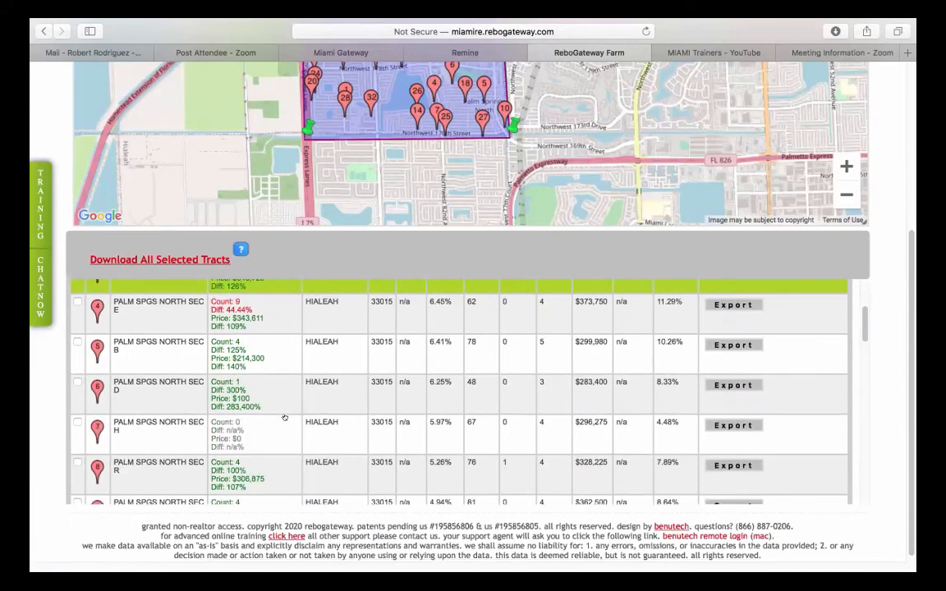
scroll(286, 419, "up", 4)
scroll(289, 418, "up", 3)
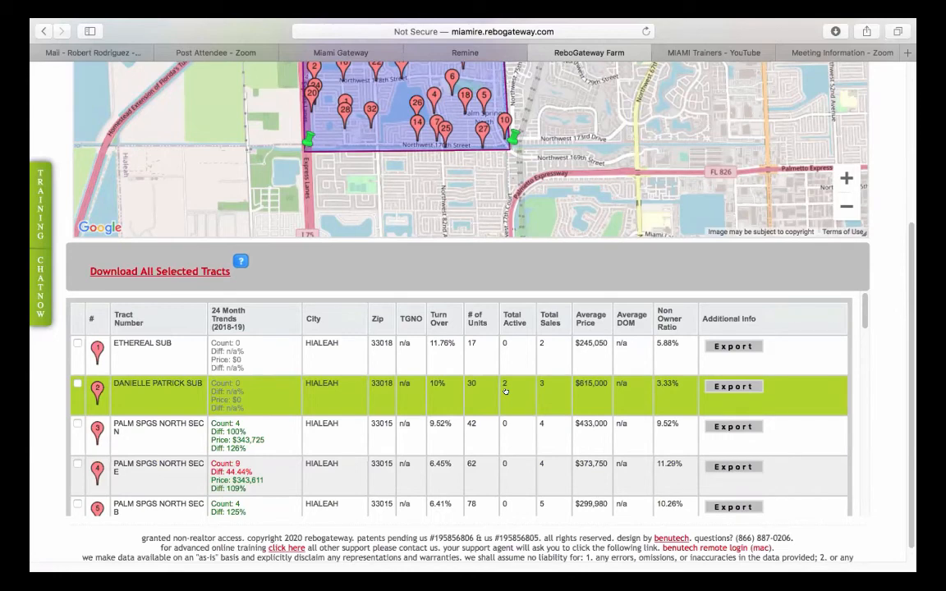
left_click(473, 317)
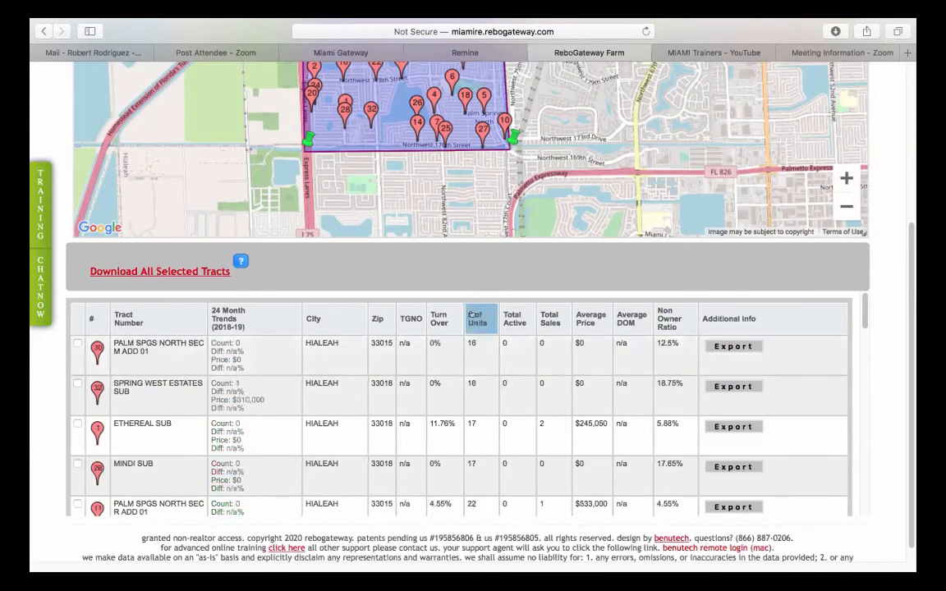
left_click(472, 318)
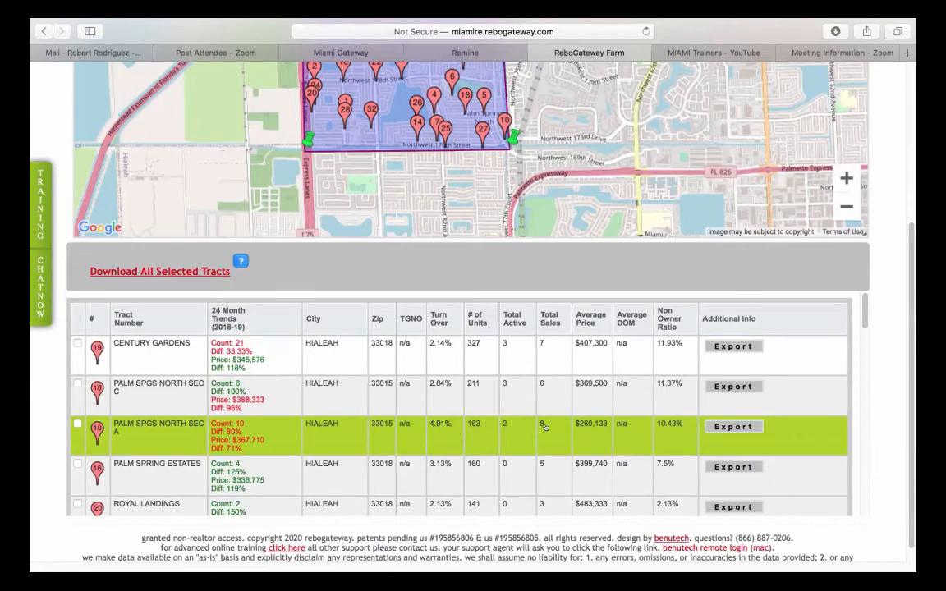
left_click(405, 434)
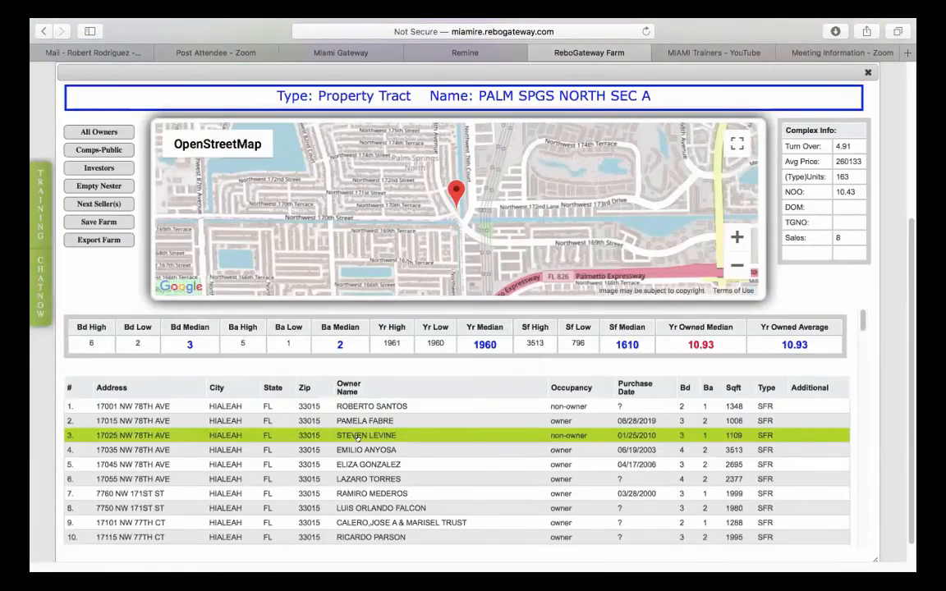
- Scroll through the PALM SPGS NORTH SEC A owner list and back to its 163-unit statistics
scroll(212, 462, "down", 2)
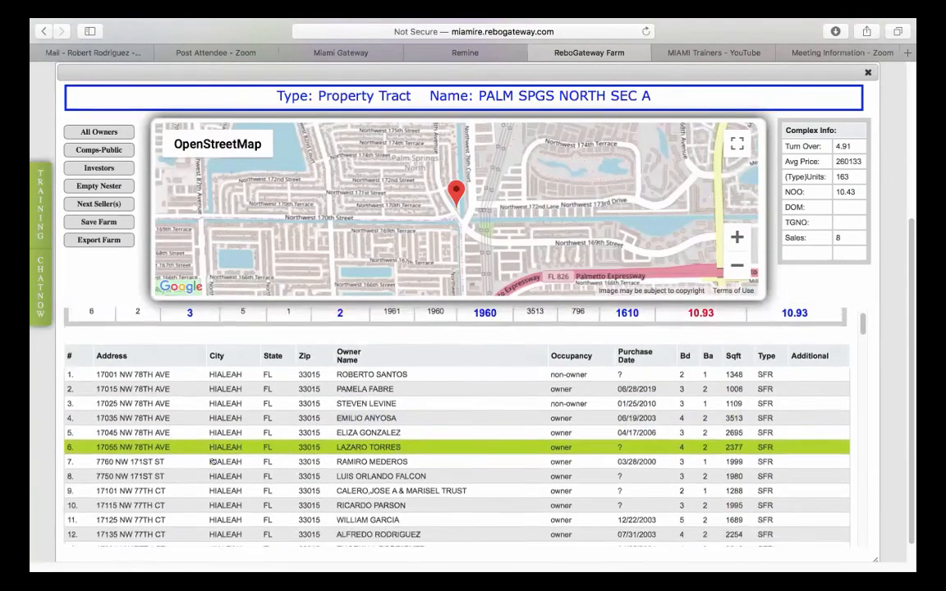
scroll(212, 462, "down", 15)
scroll(214, 458, "up", 18)
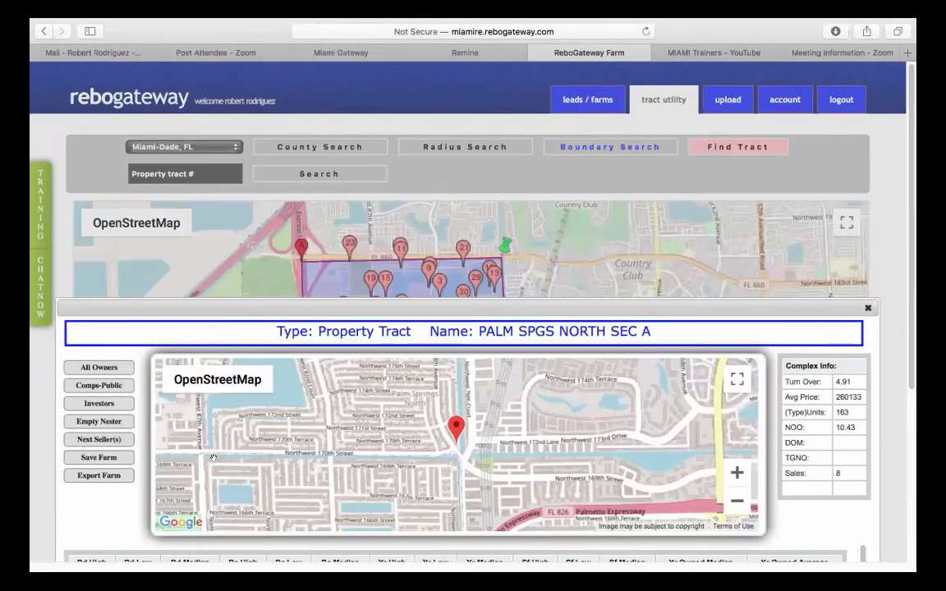
scroll(111, 450, "down", 5)
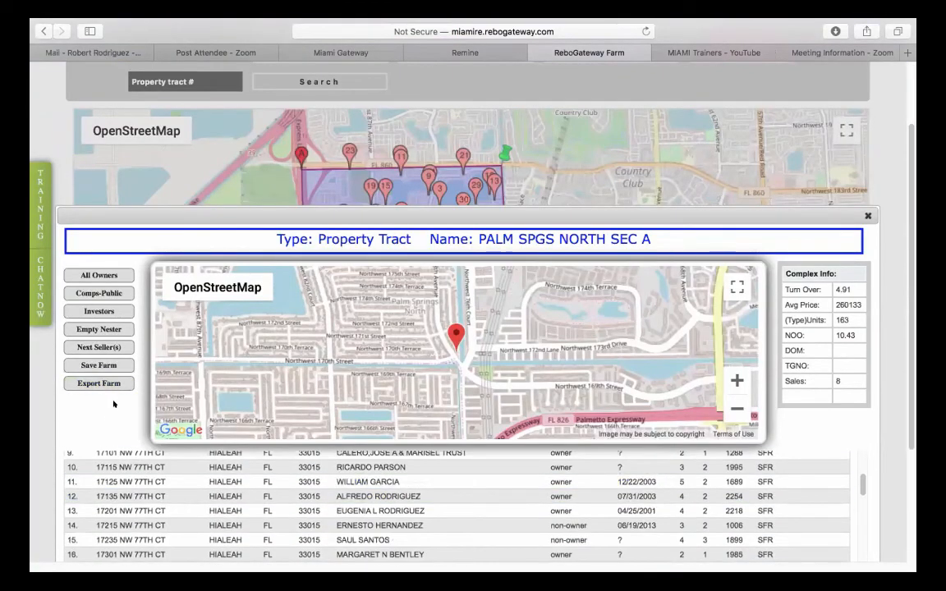
scroll(113, 403, "down", 3)
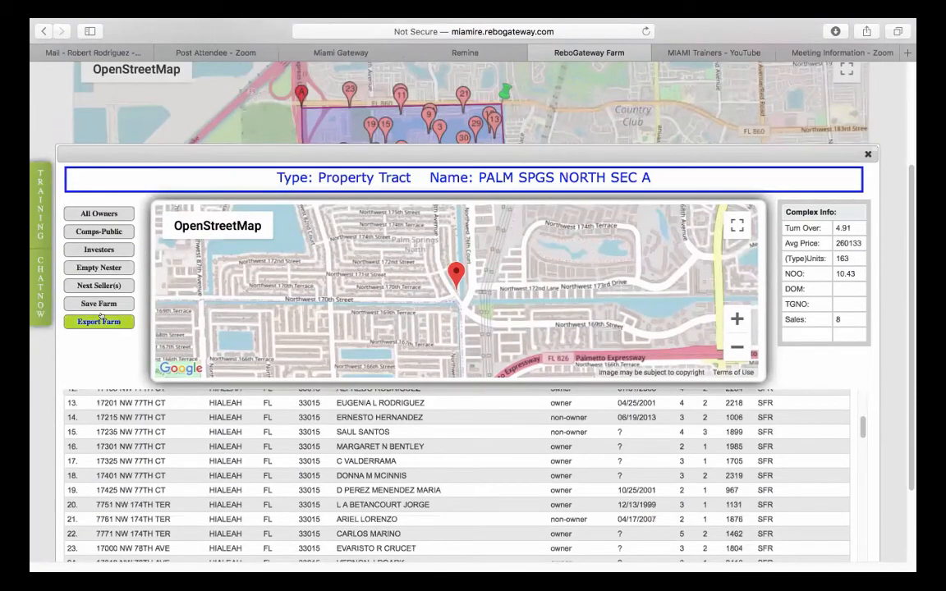
scroll(367, 493, "up", 4)
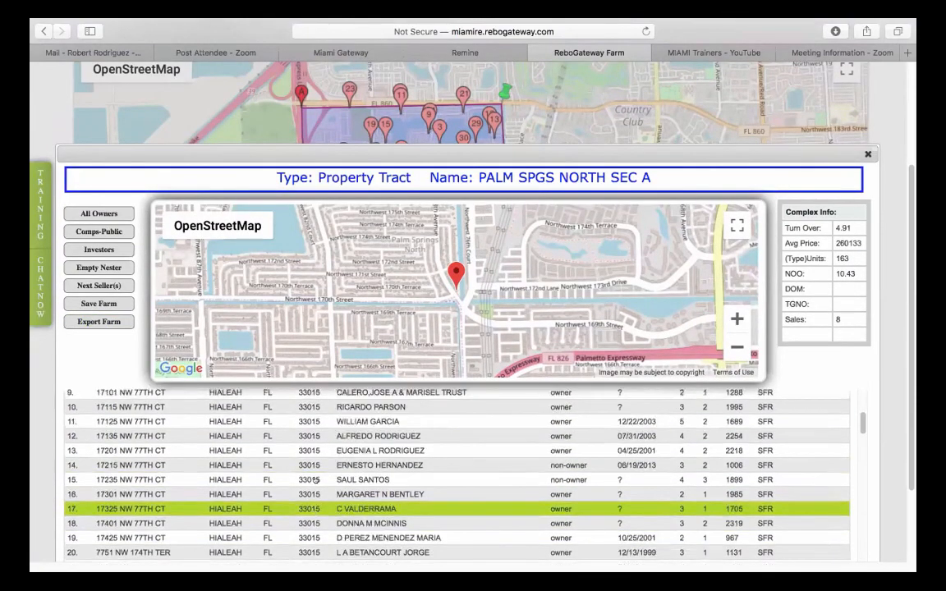
scroll(515, 504, "up", 5)
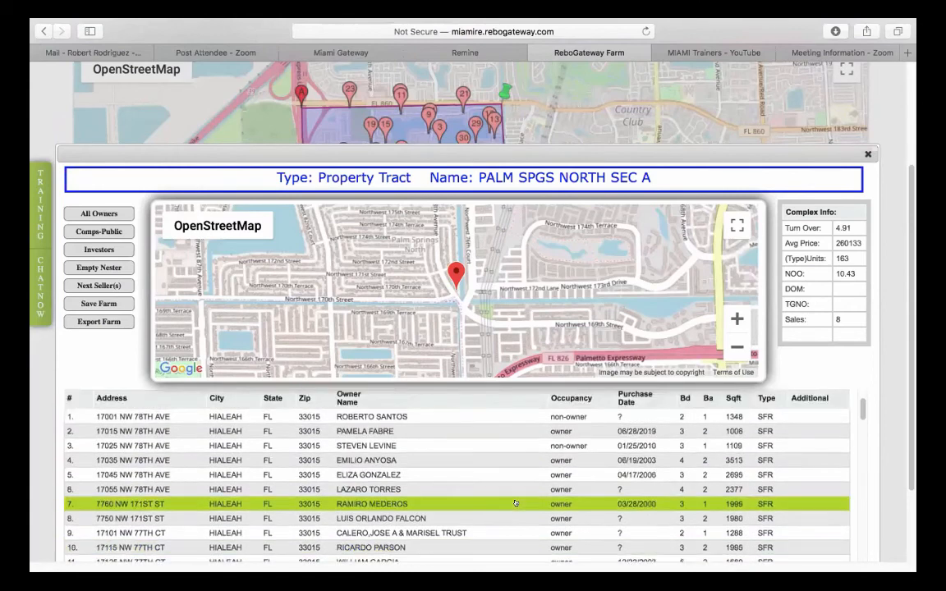
scroll(515, 504, "up", 3)
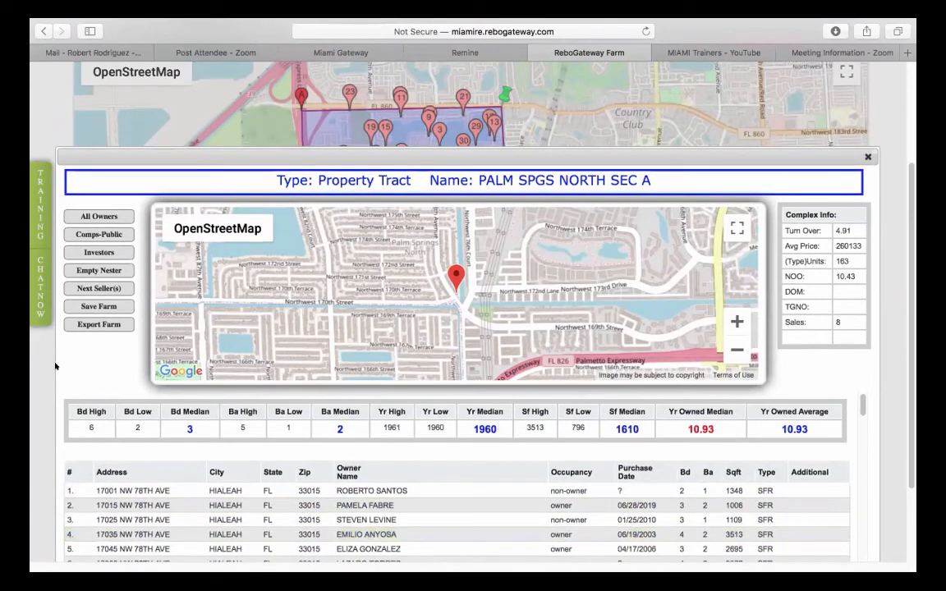
scroll(66, 368, "down", 3)
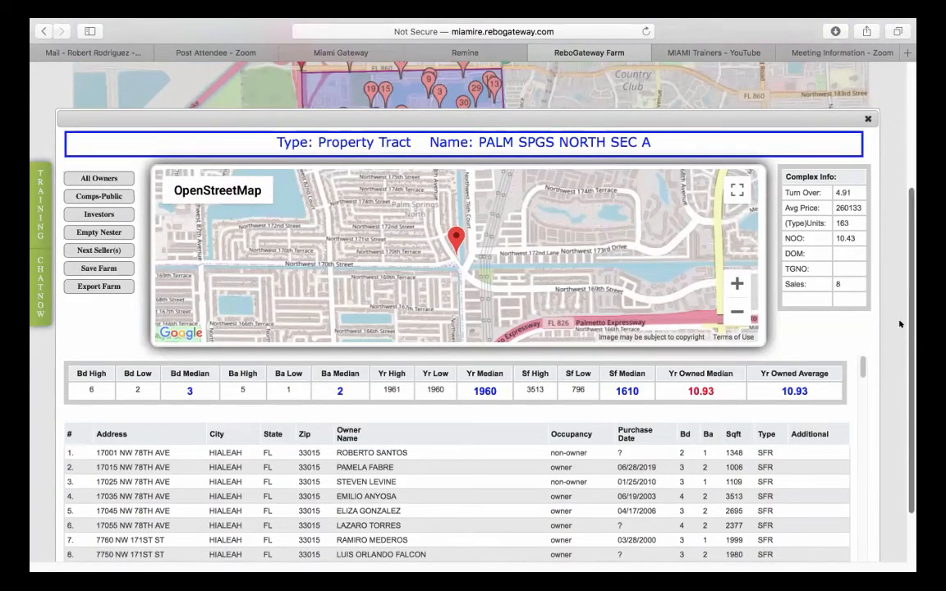
scroll(898, 326, "down", 4)
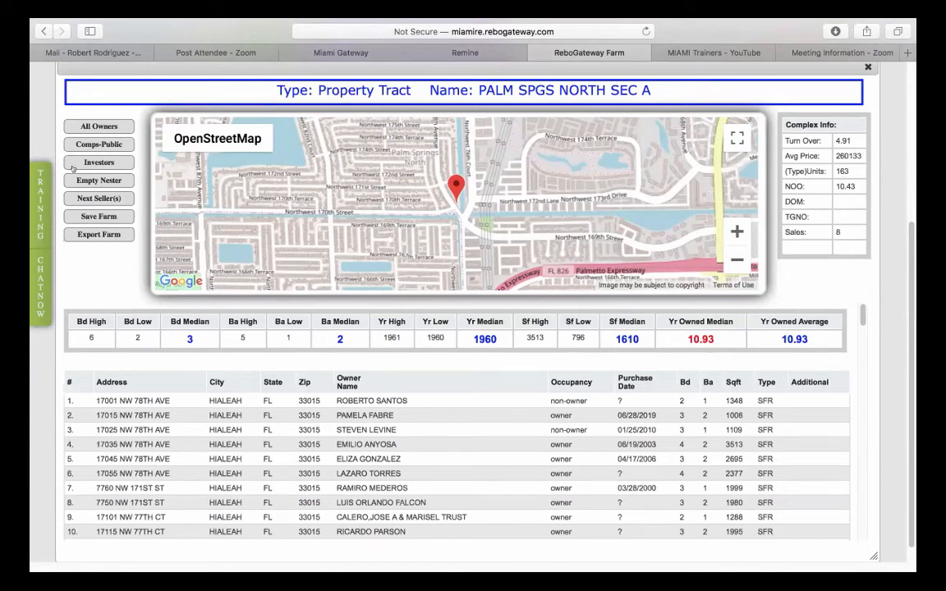
- Filter the tract's owner list to investors and look through it
left_click(98, 163)
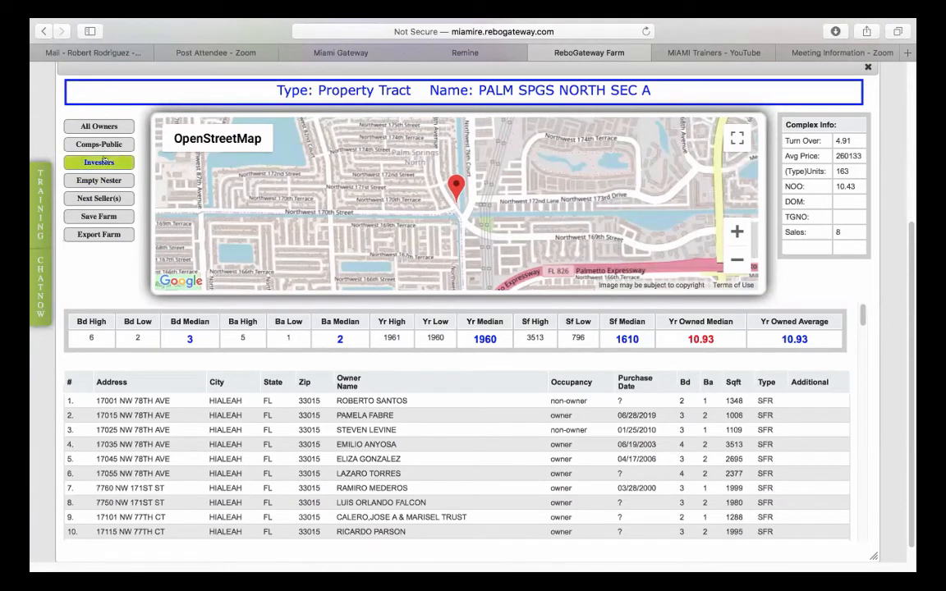
left_click(100, 162)
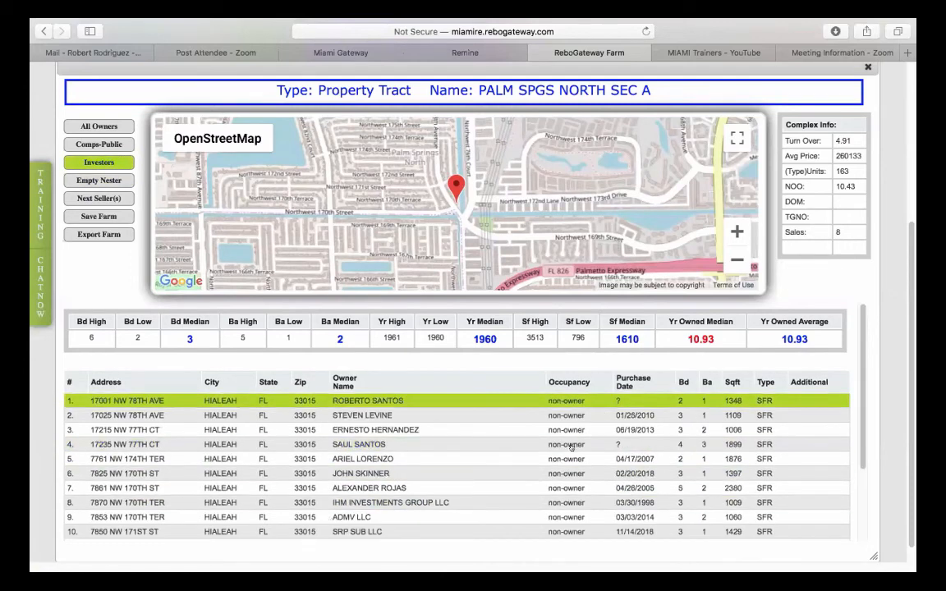
scroll(572, 447, "down", 5)
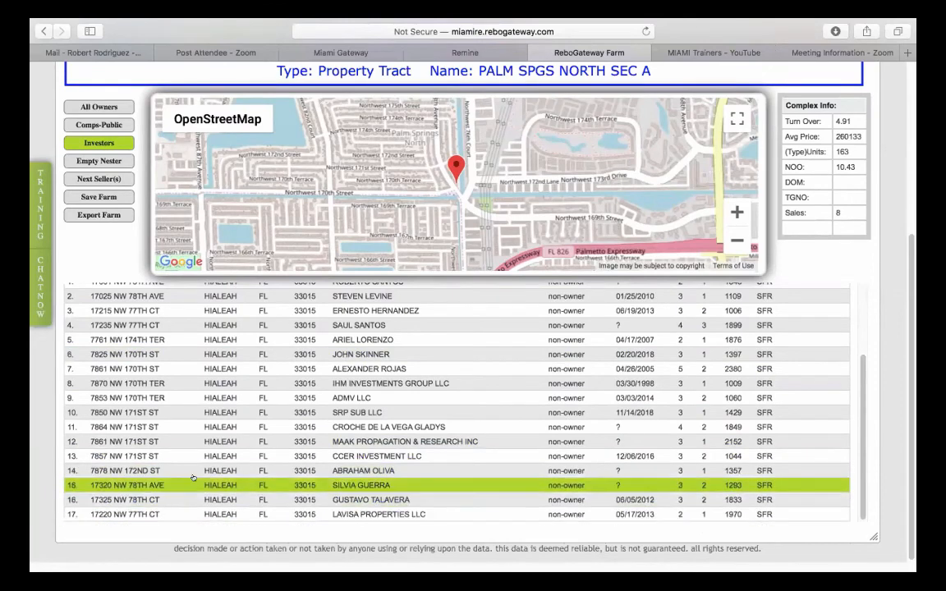
left_click(101, 214)
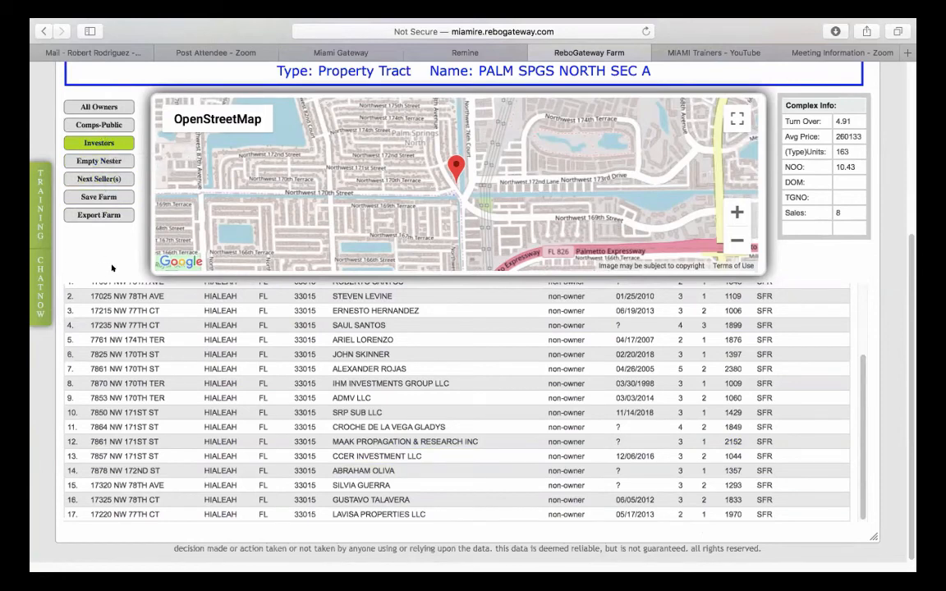
- Switch to the Next Seller(s) list, showing five likely sellers in Hialeah 33015
scroll(114, 268, "up", 1)
scroll(114, 268, "up", 5)
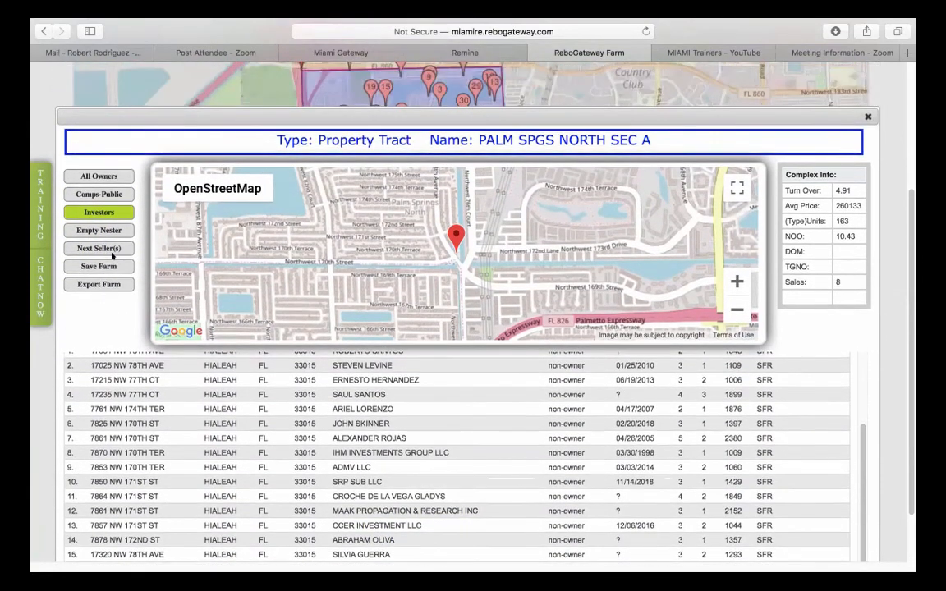
left_click(105, 245)
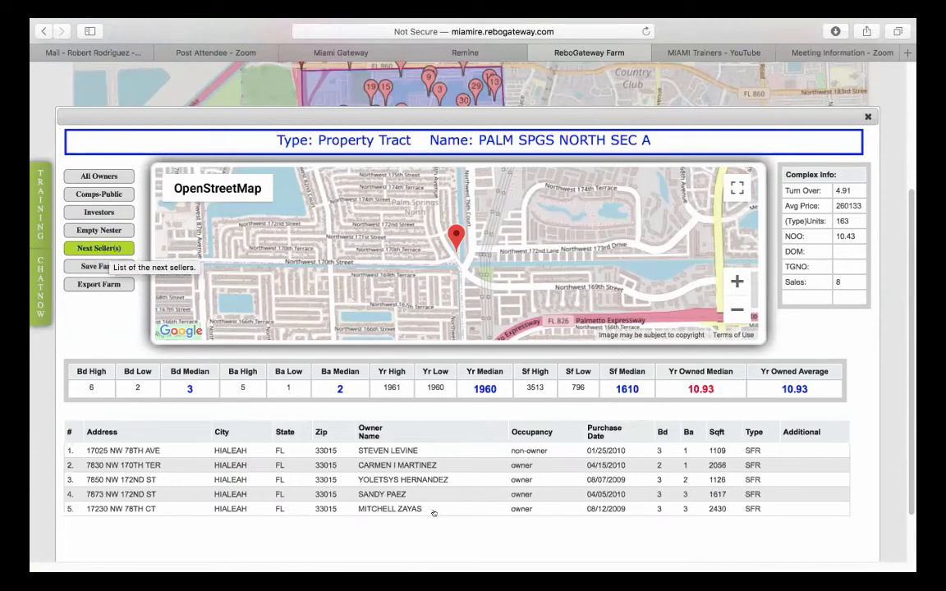
scroll(624, 480, "down", 2)
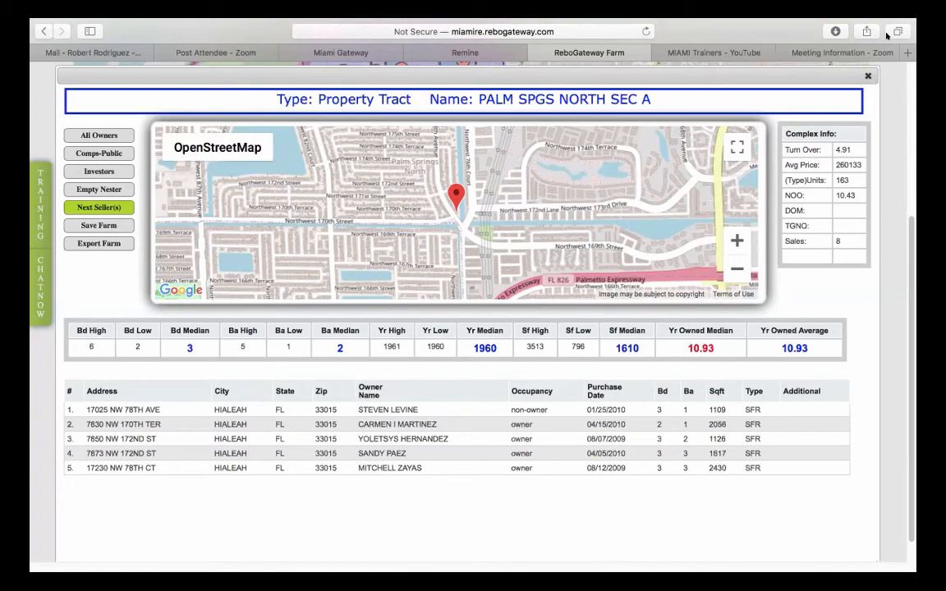
- Close the tract popup, reset the boundary search, and change the county to Broward, FL
left_click(868, 75)
scroll(877, 193, "up", 3)
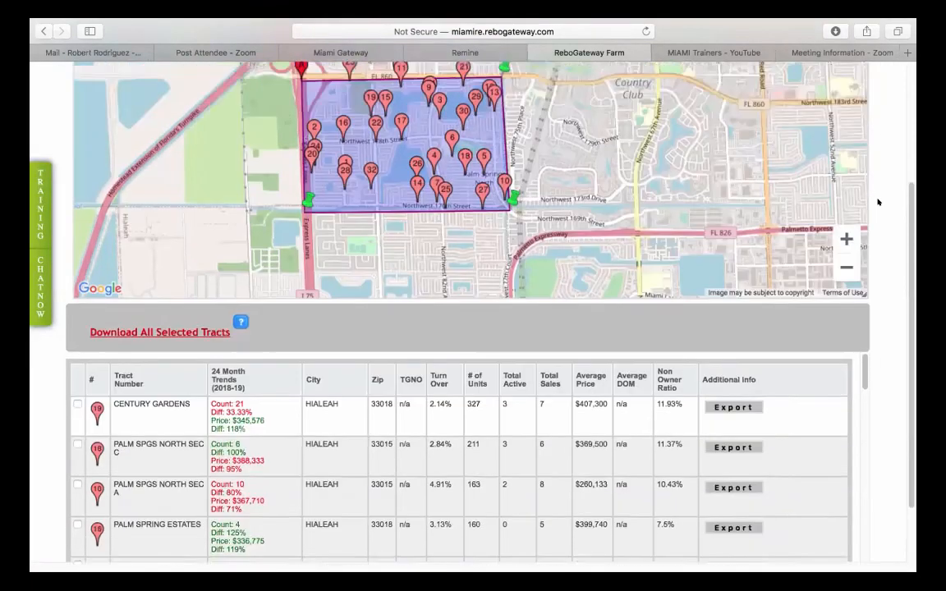
scroll(877, 202, "up", 3)
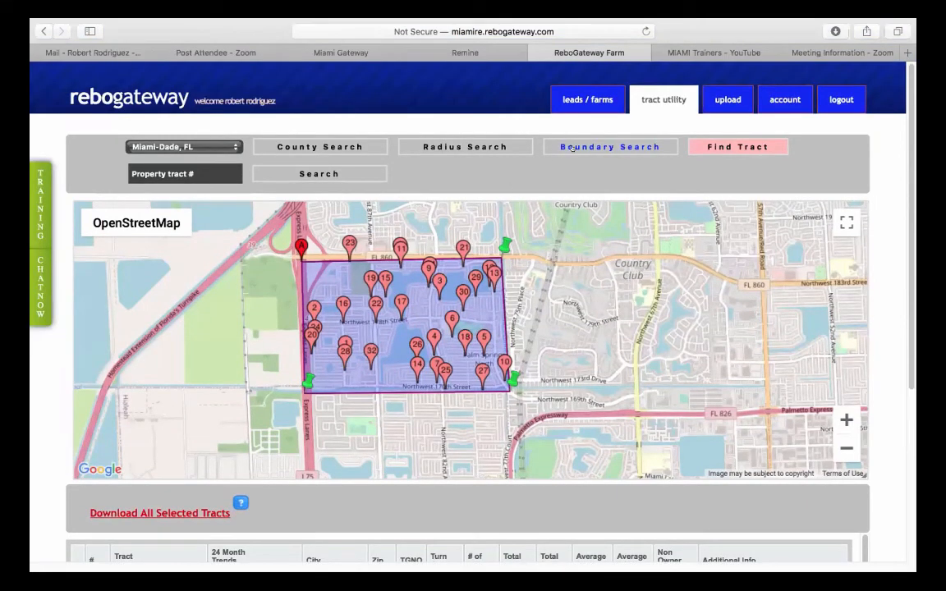
left_click(610, 147)
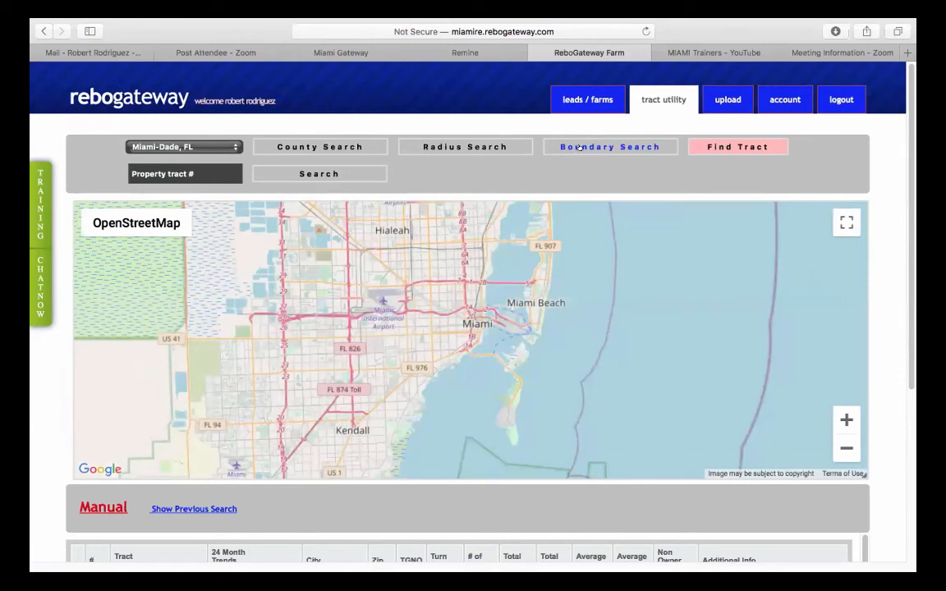
left_click(187, 147)
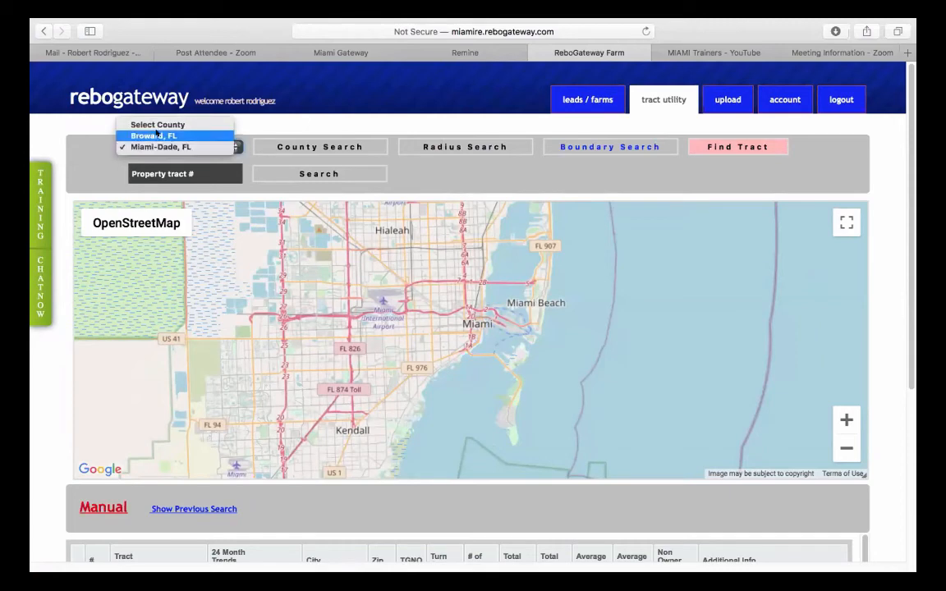
left_click(157, 133)
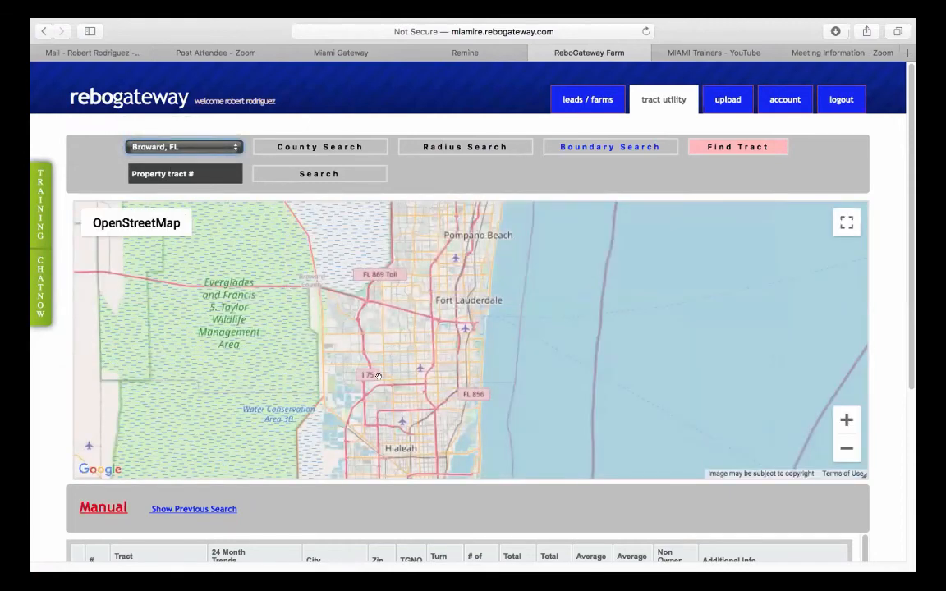
- Draw and close a seven-pin boundary polygon around Weston on the Broward map
left_click(614, 143)
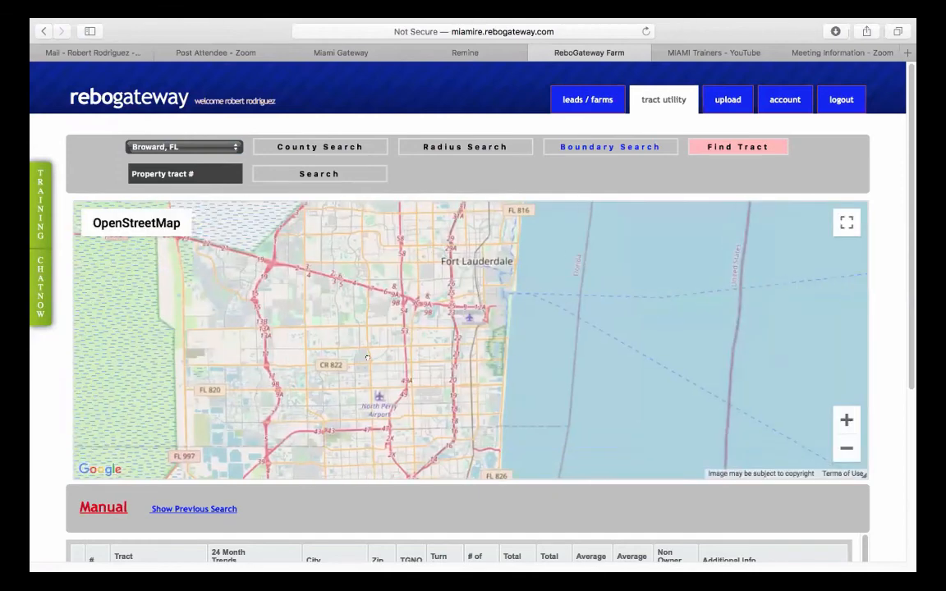
scroll(356, 344, "up", 2)
left_click_drag(278, 284, 349, 356)
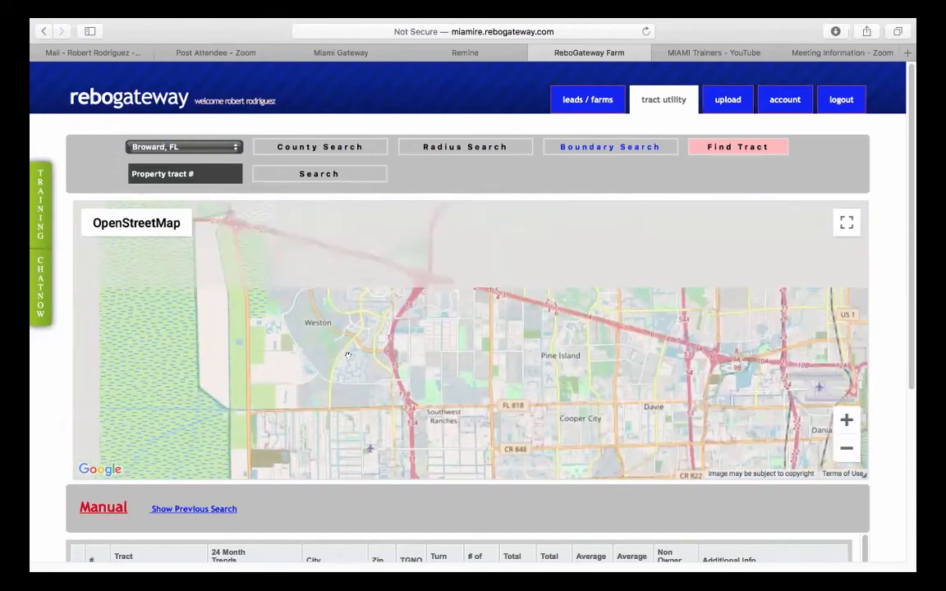
scroll(348, 355, "up", 2)
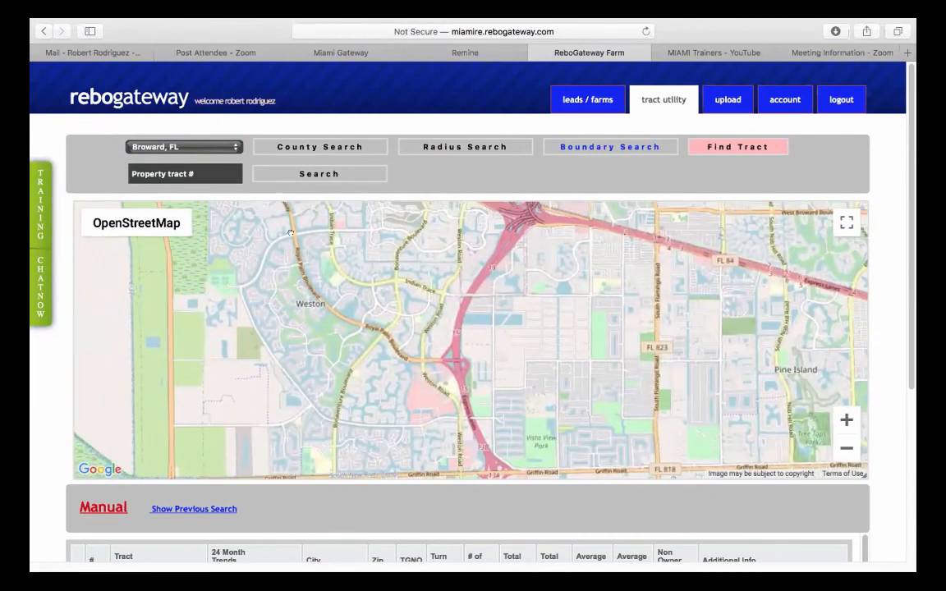
left_click(292, 234)
left_click(306, 277)
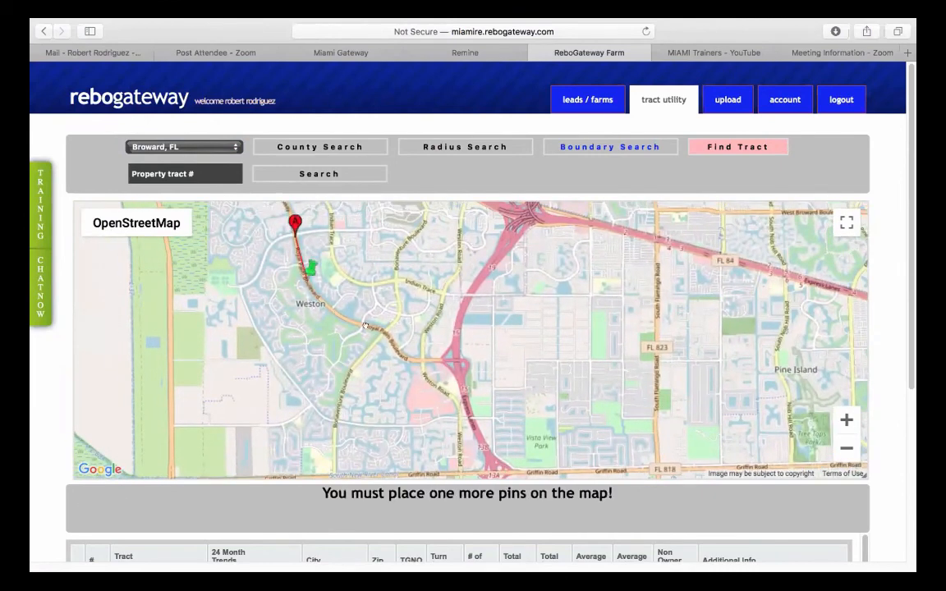
left_click(340, 312)
left_click(386, 331)
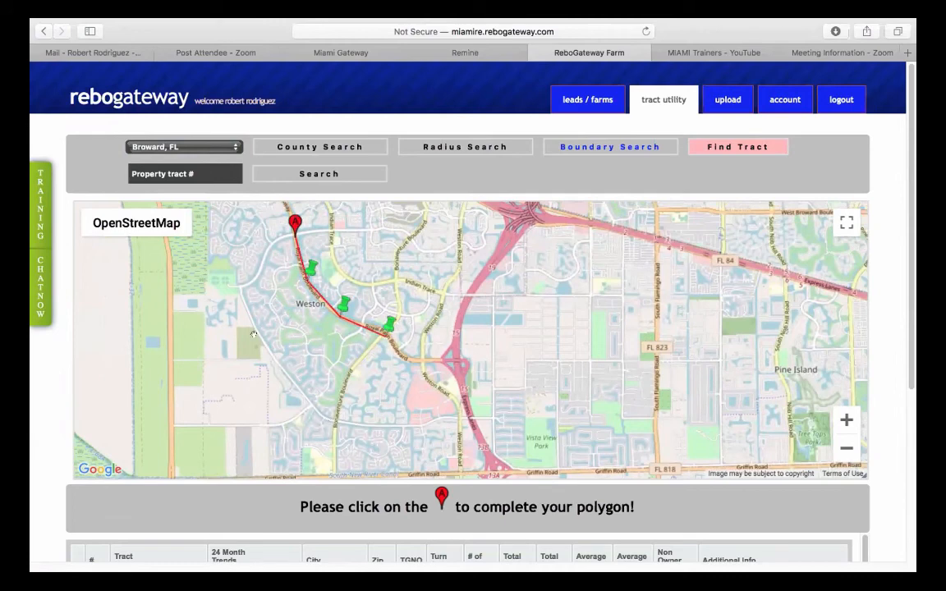
left_click(338, 417)
left_click(243, 288)
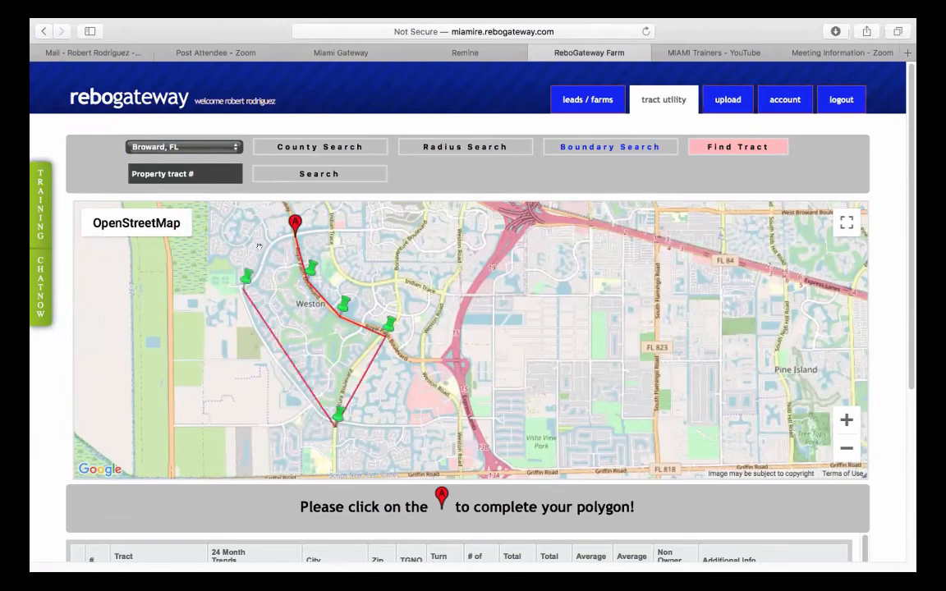
left_click(268, 247)
left_click(295, 224)
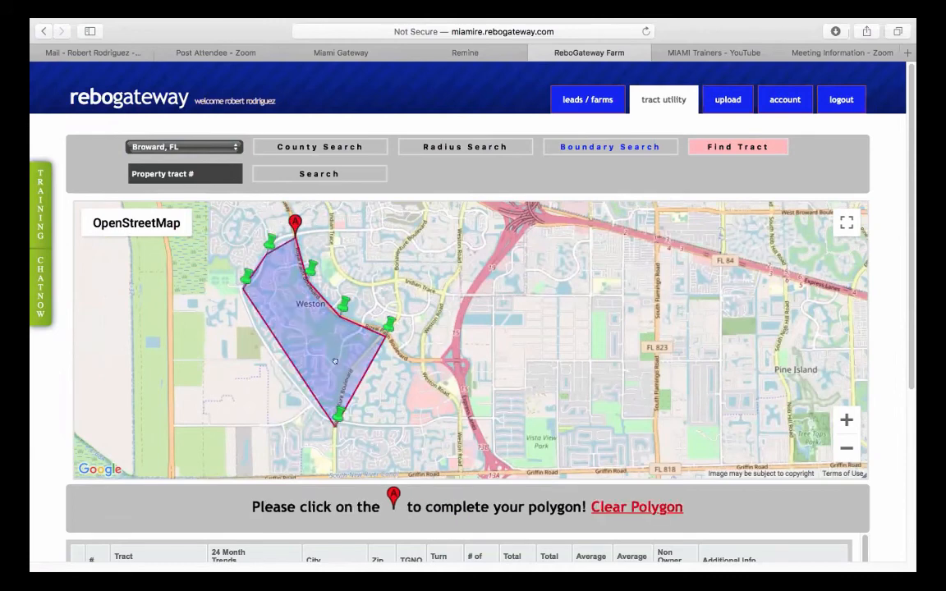
- Find the Single Family Residence tracts inside the Weston boundary and review the results
left_click(736, 147)
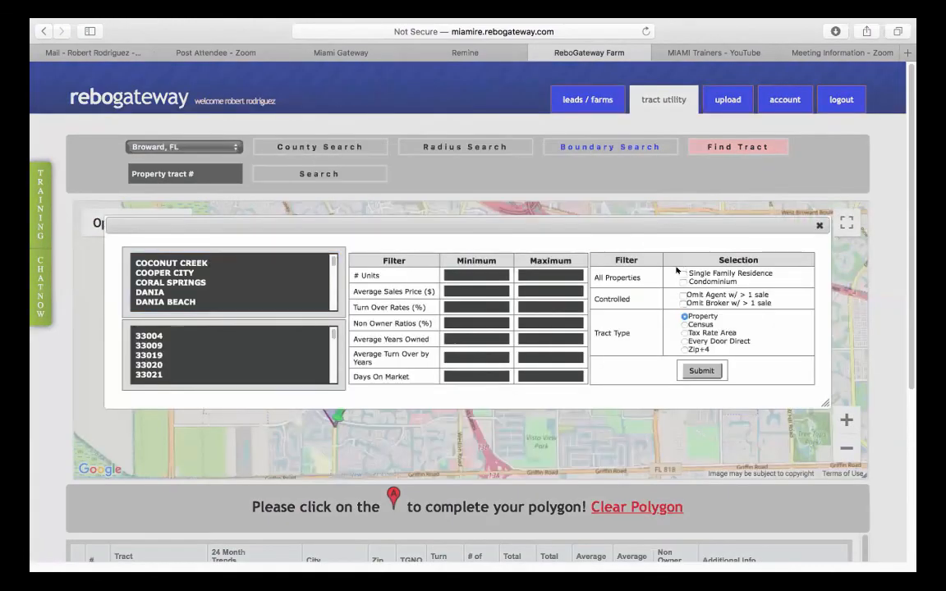
left_click(683, 274)
left_click(701, 371)
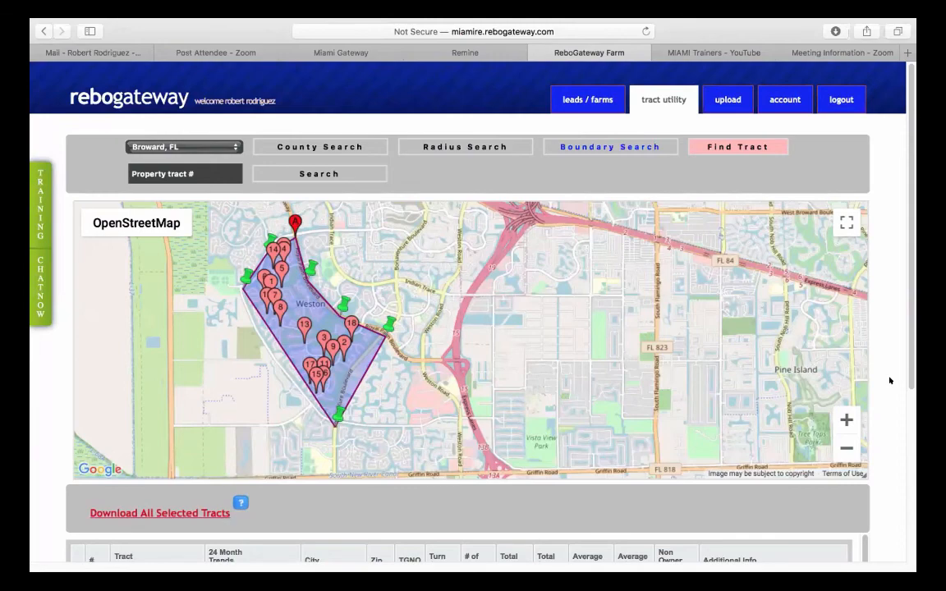
scroll(890, 380, "down", 5)
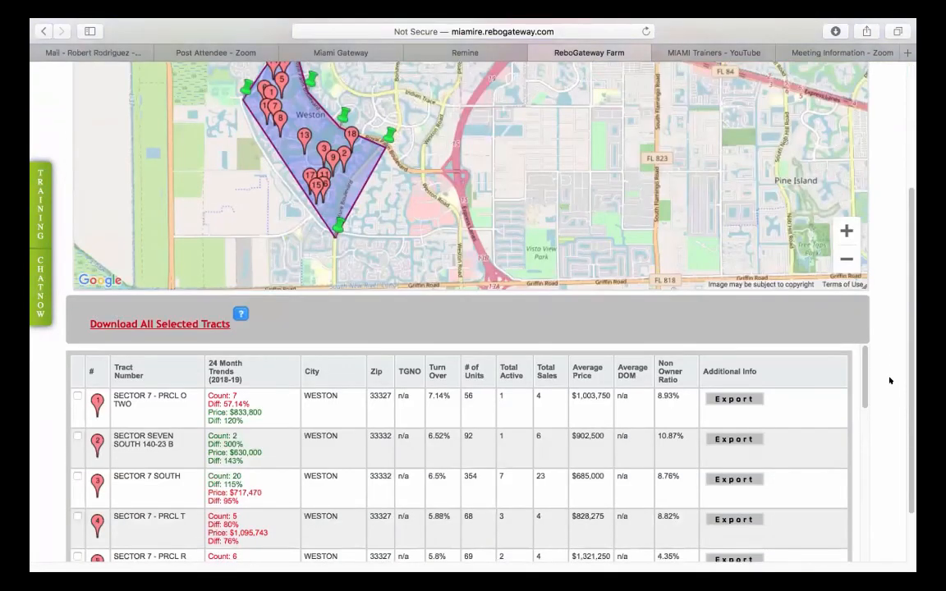
scroll(889, 381, "up", 3)
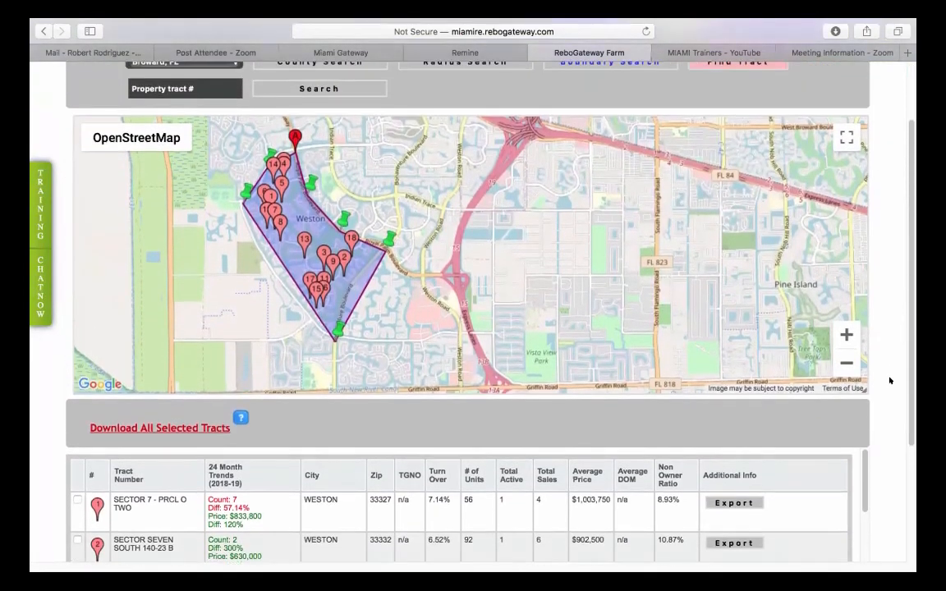
scroll(890, 380, "up", 3)
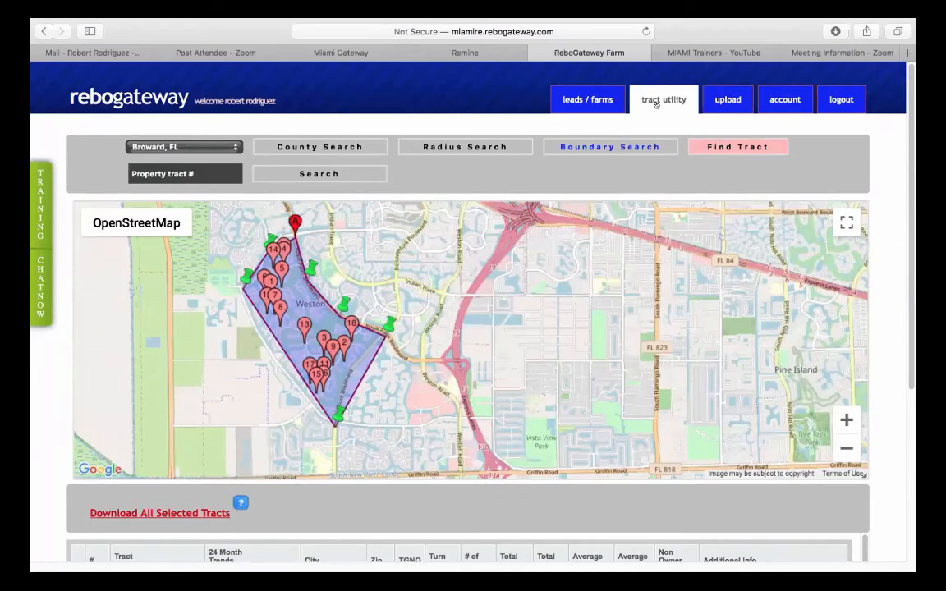
- Back on the lead search, choose Divorce, county Miami-Dade, FL and city MIAMI, then search
left_click(574, 99)
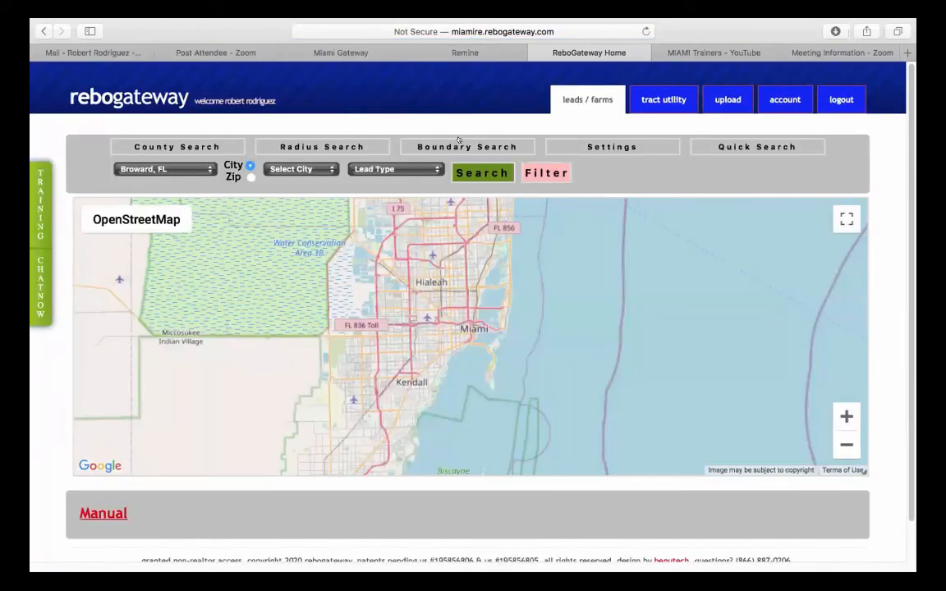
left_click(377, 168)
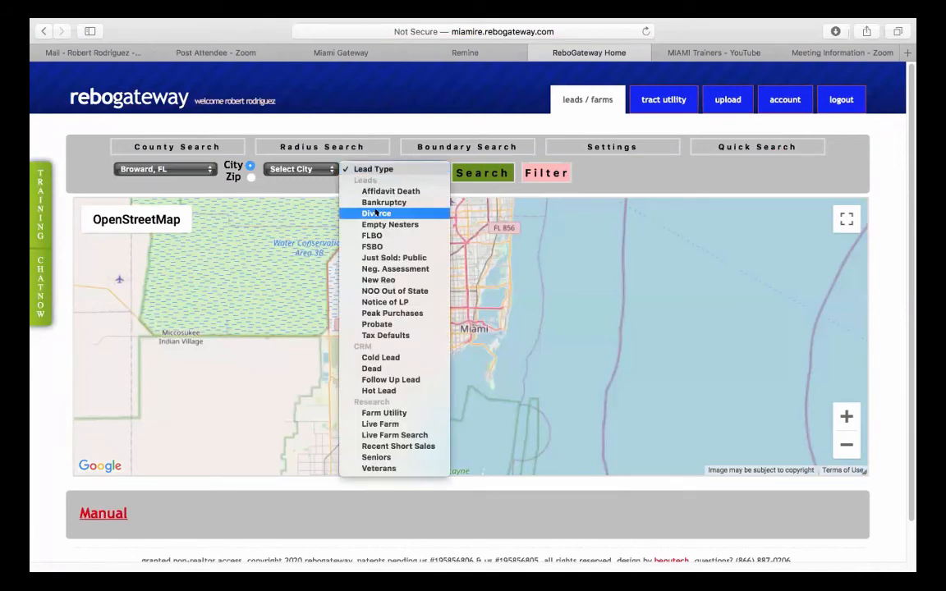
left_click(376, 213)
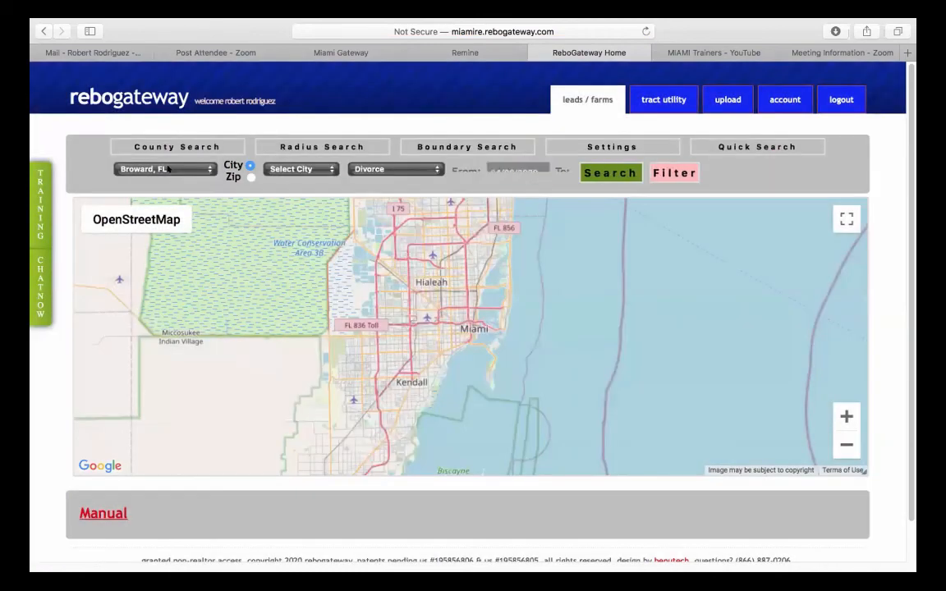
left_click(169, 170)
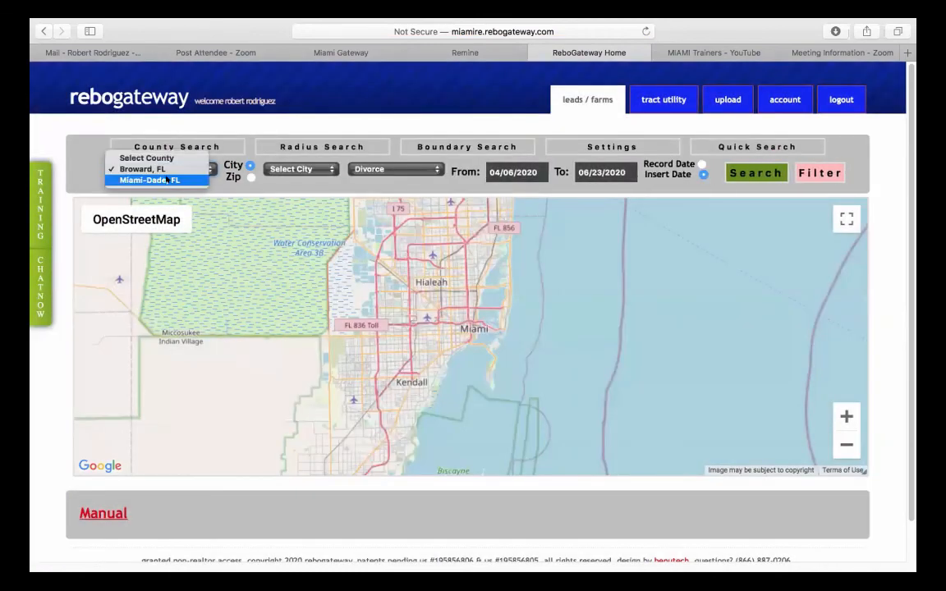
left_click(167, 179)
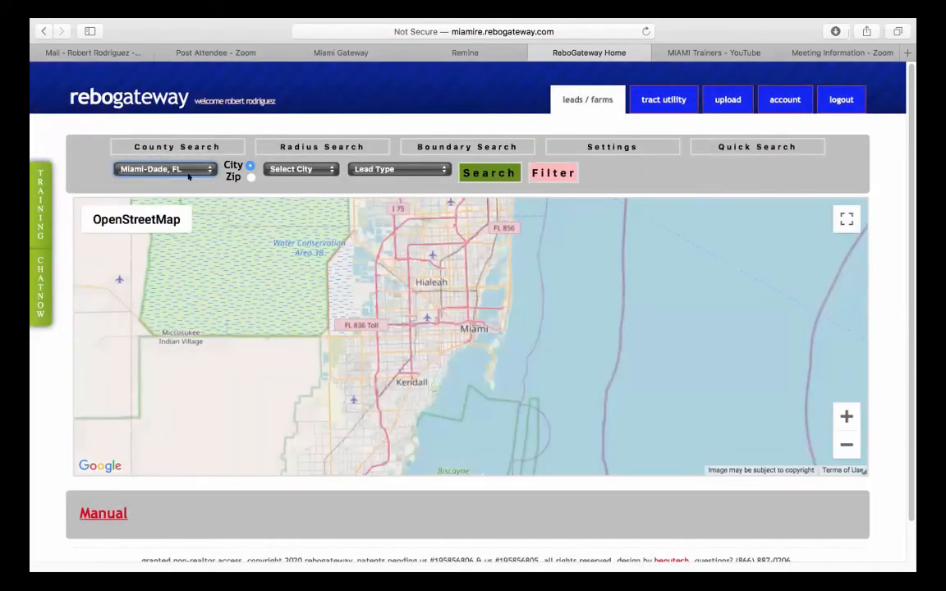
left_click(311, 169)
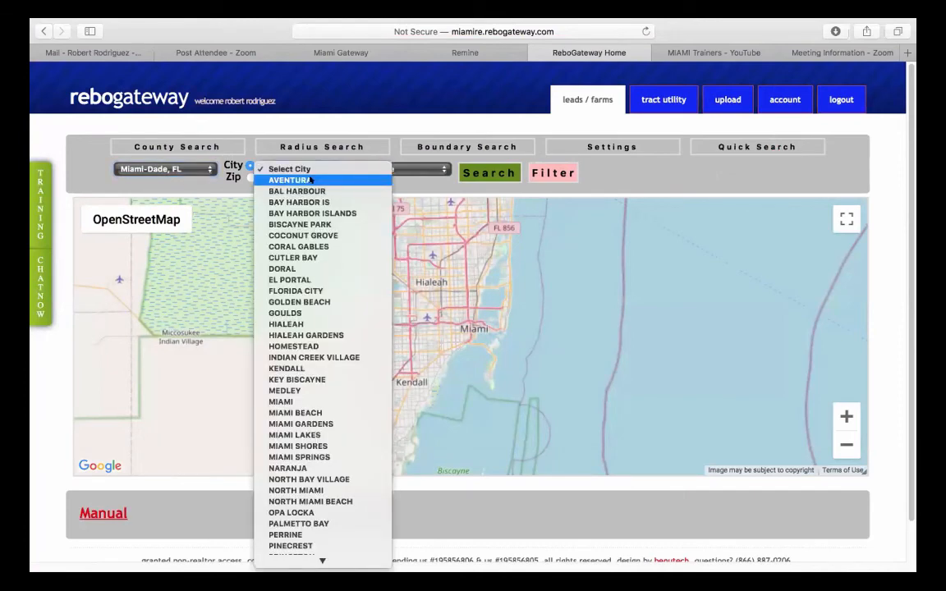
left_click(303, 401)
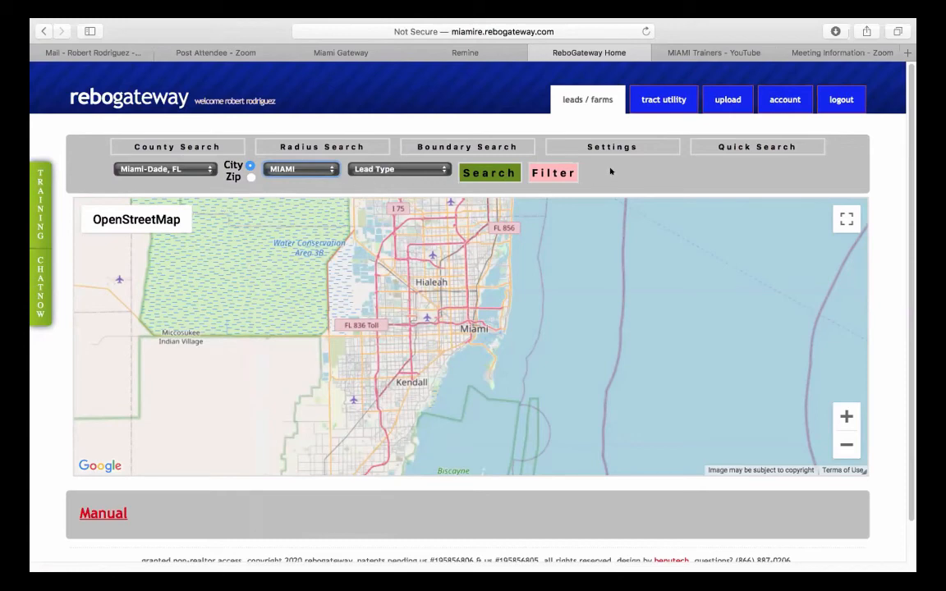
left_click(498, 169)
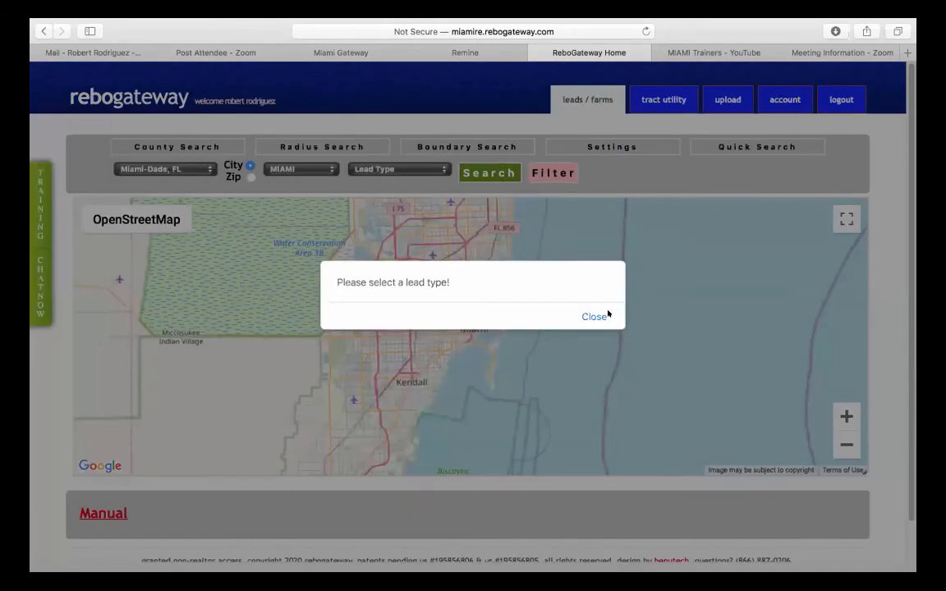
- Dismiss the missing lead type warning, reselect Divorce, set From to 01/01/2020, and rerun the search
left_click(593, 316)
left_click(396, 170)
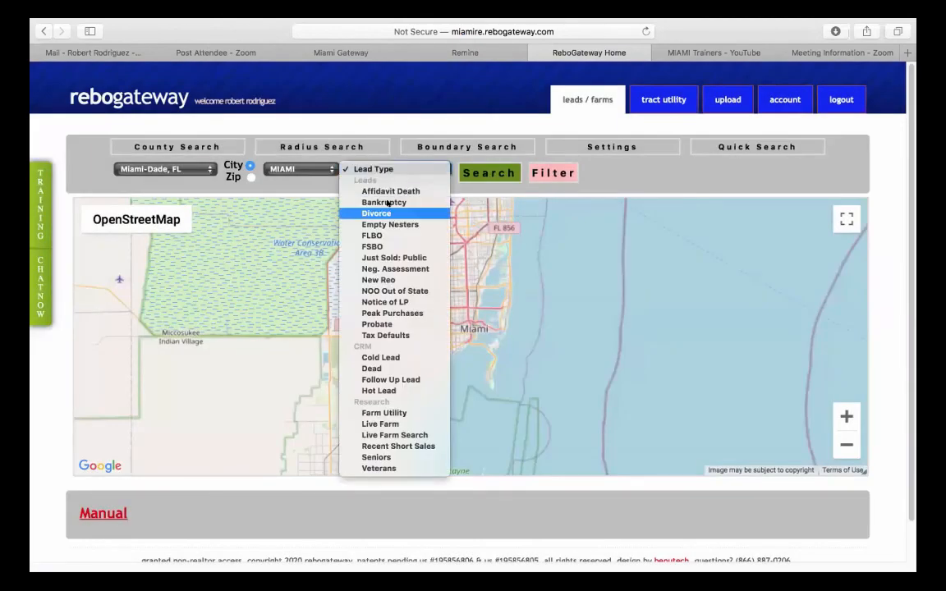
left_click(386, 212)
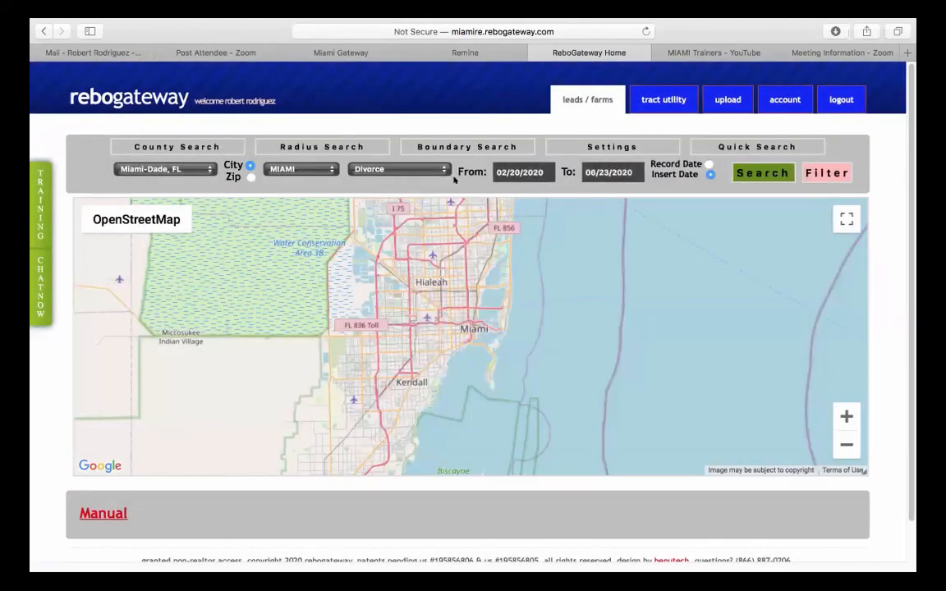
left_click(519, 172)
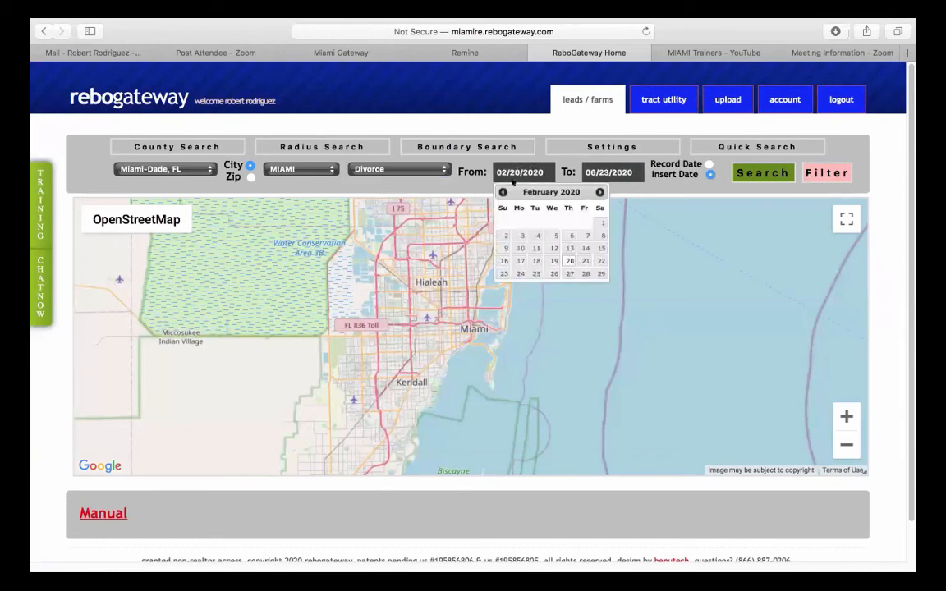
left_click(503, 191)
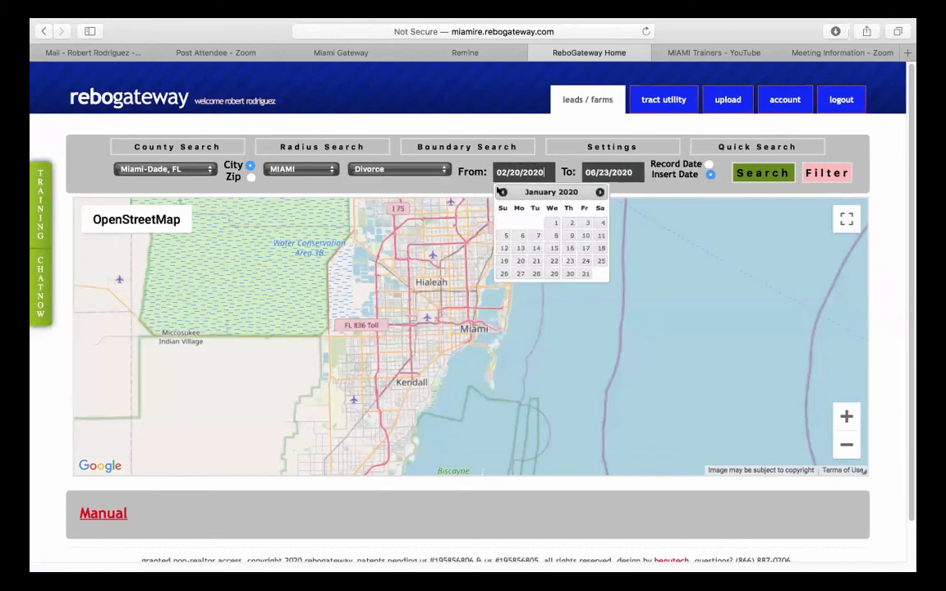
left_click(555, 222)
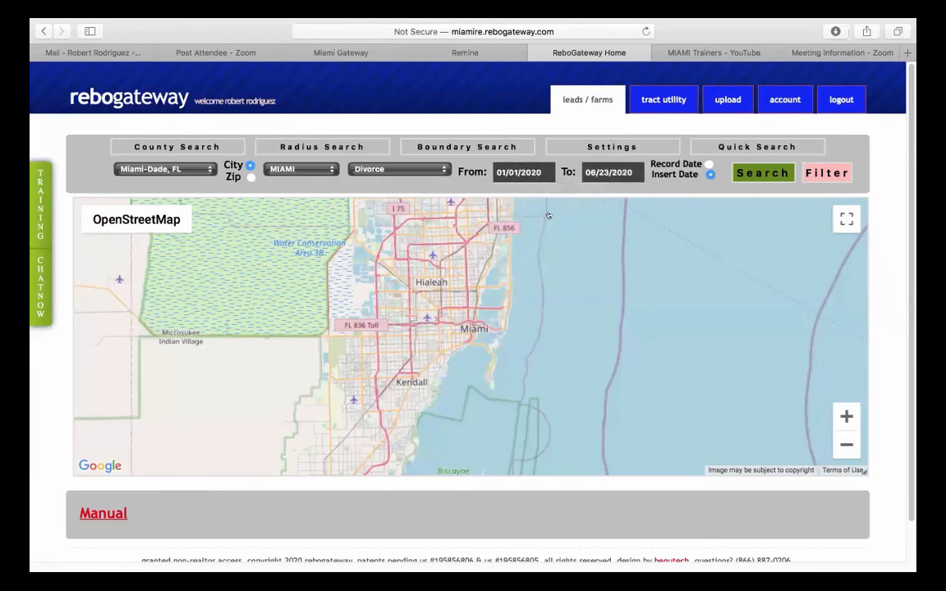
left_click(764, 173)
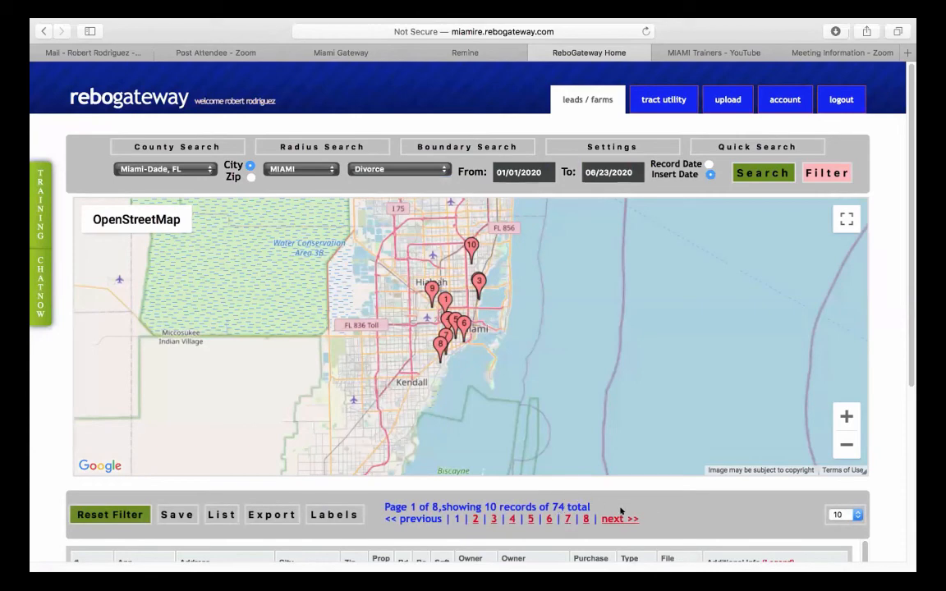
scroll(740, 502, "down", 1)
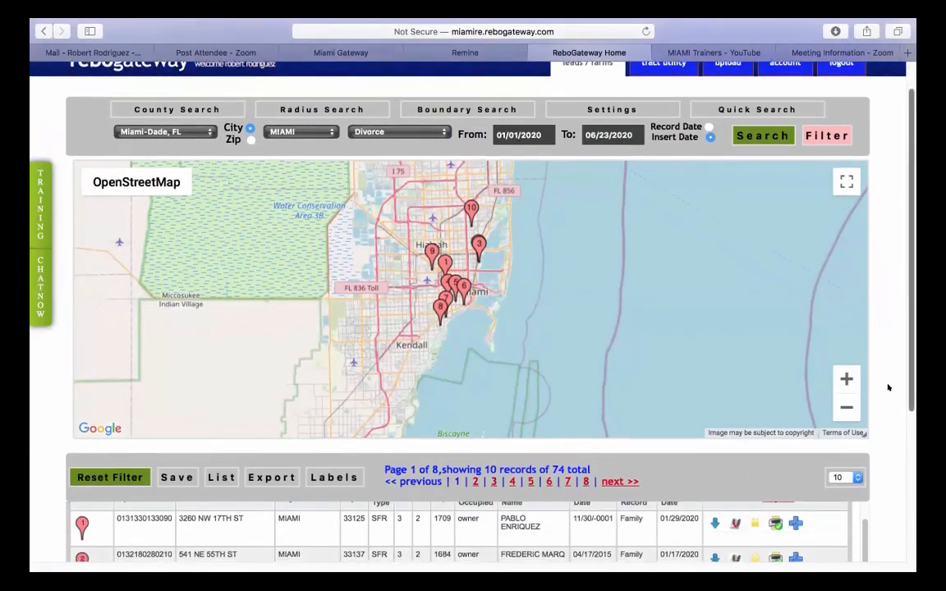
scroll(887, 386, "down", 5)
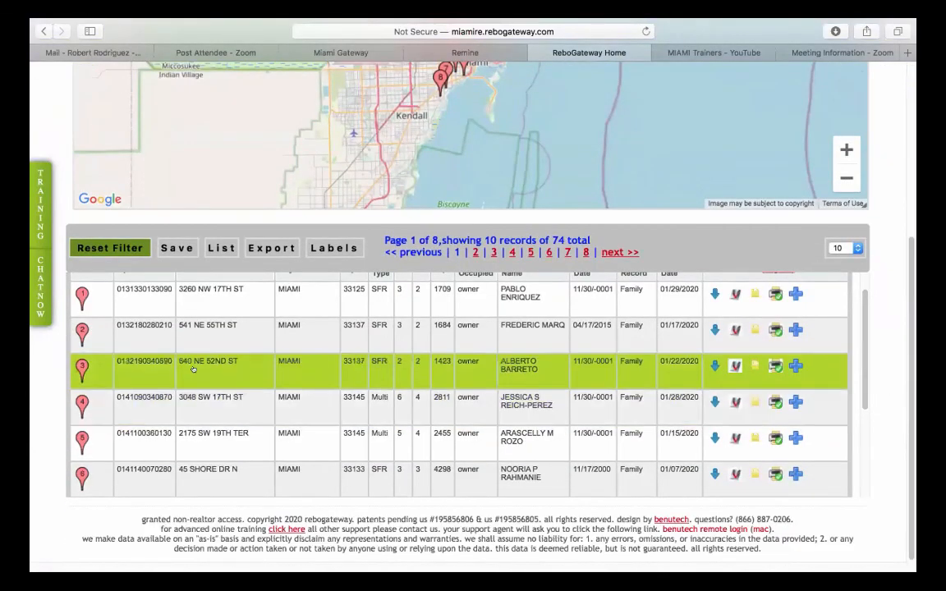
left_click(193, 370)
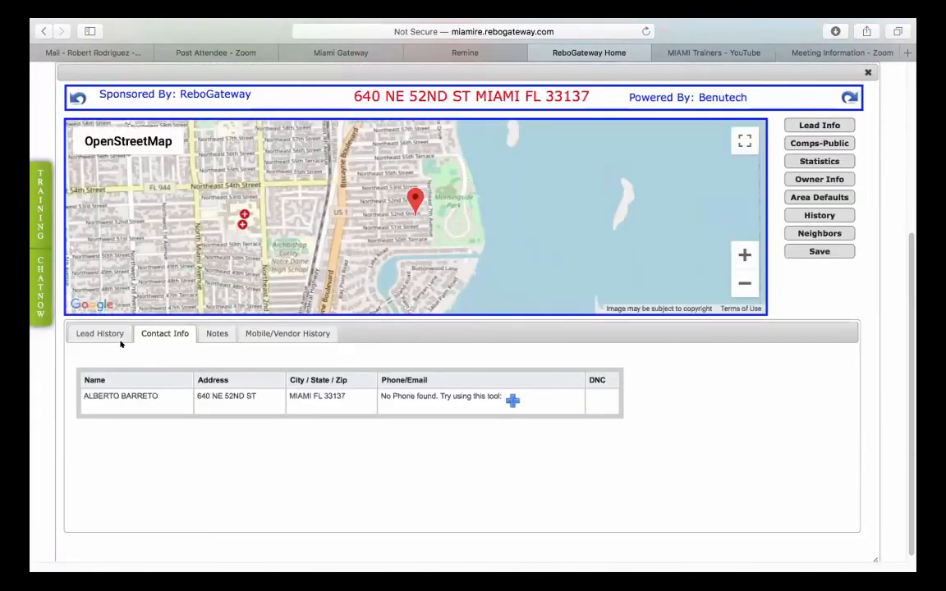
left_click(101, 333)
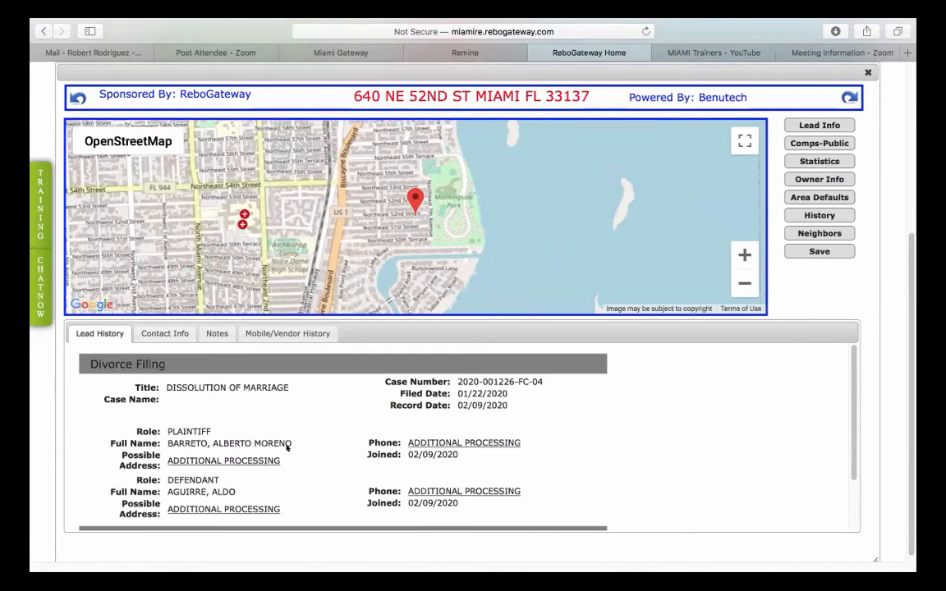
scroll(289, 445, "down", 1)
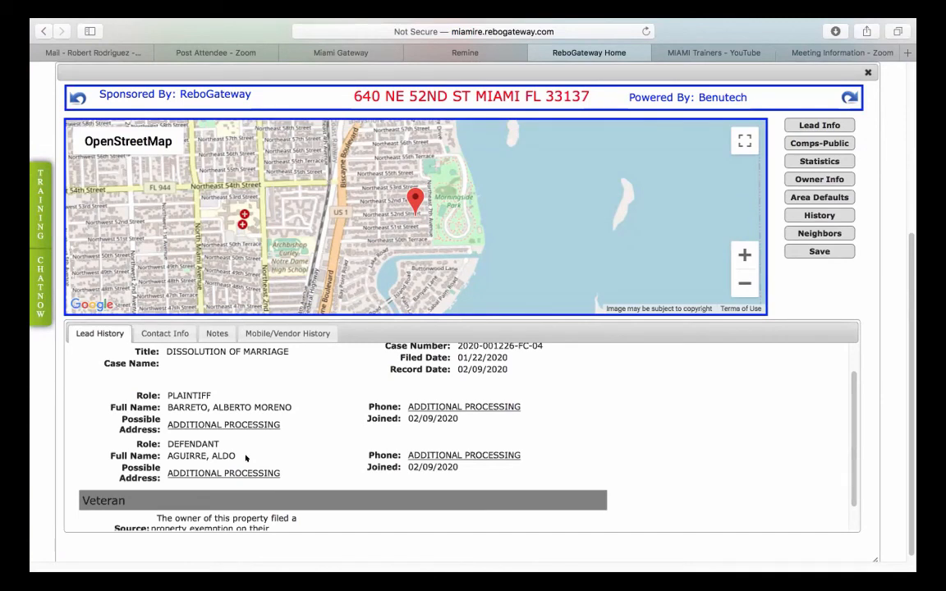
scroll(249, 455, "down", 1)
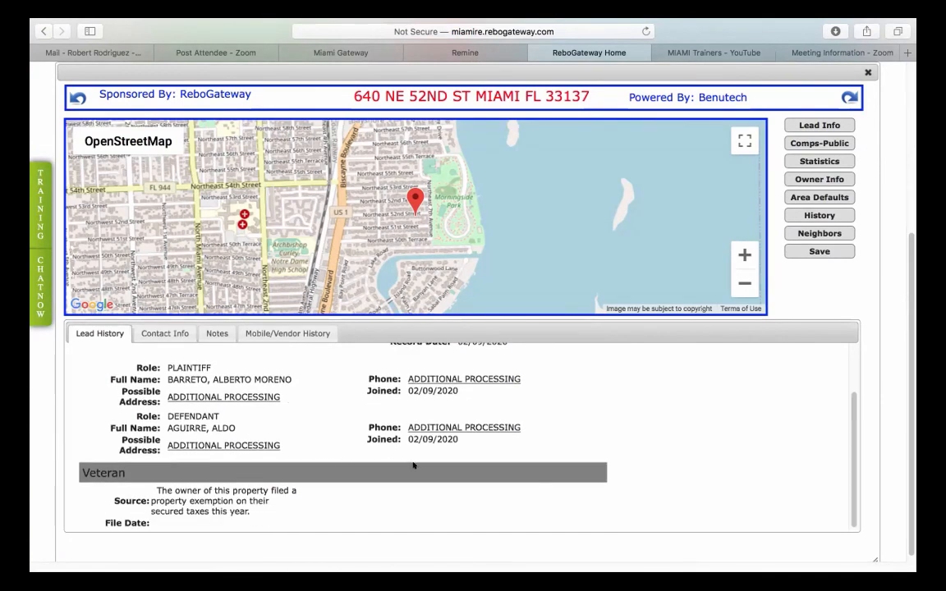
scroll(413, 465, "up", 2)
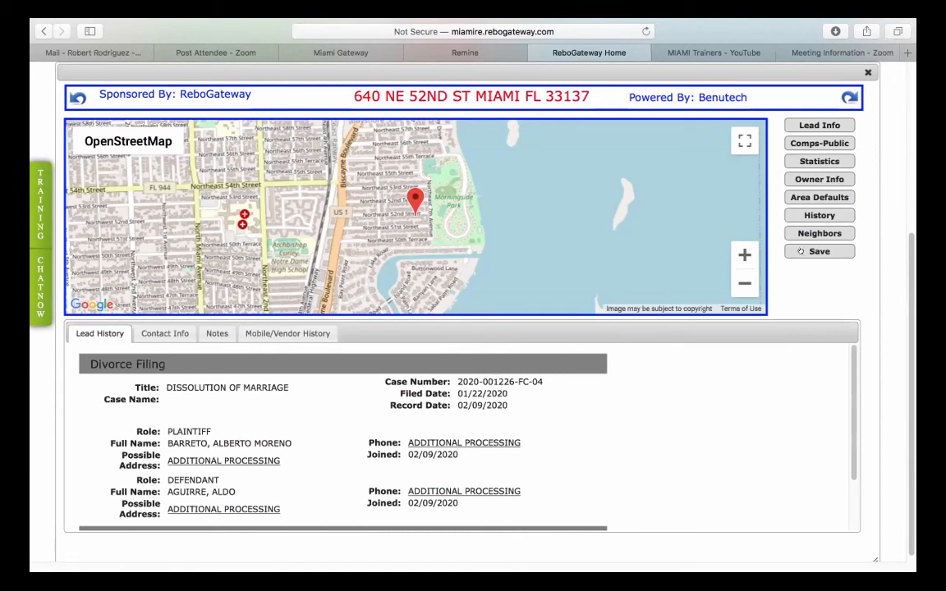
left_click(820, 233)
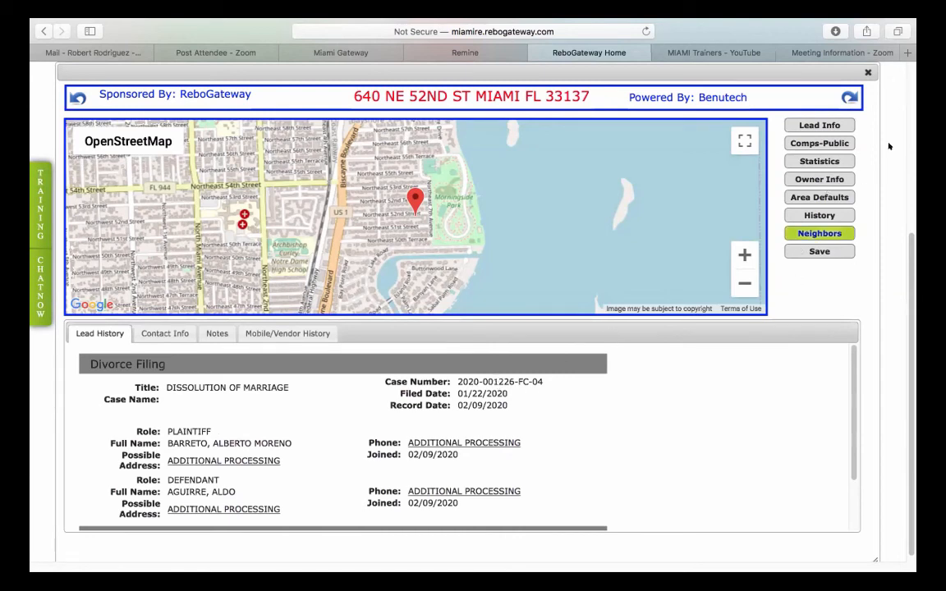
left_click(866, 73)
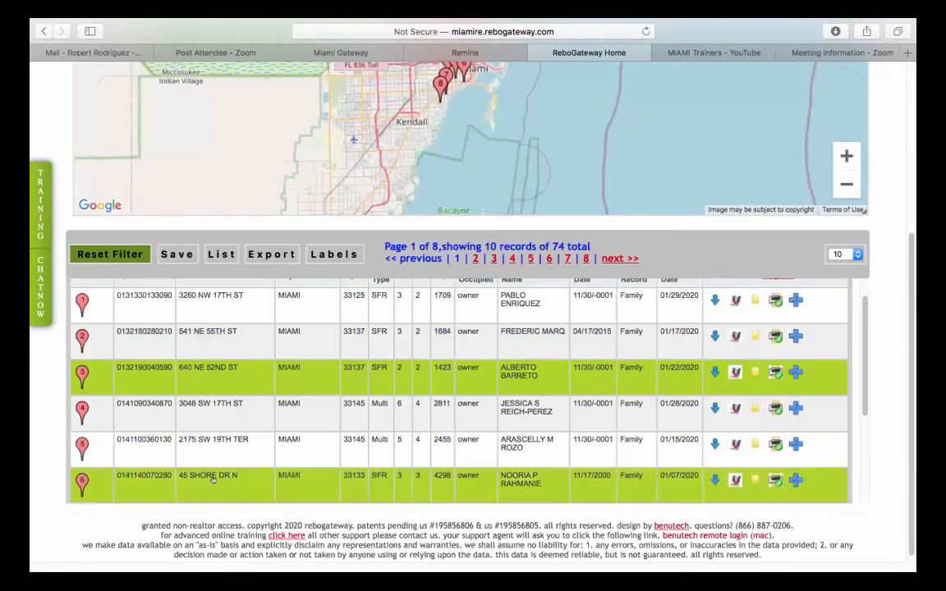
left_click(212, 478)
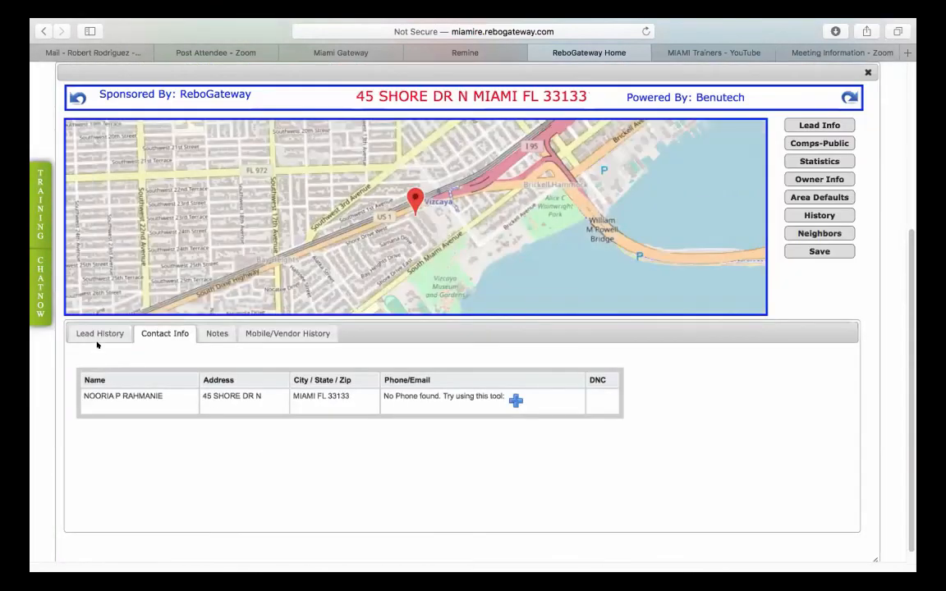
left_click(97, 334)
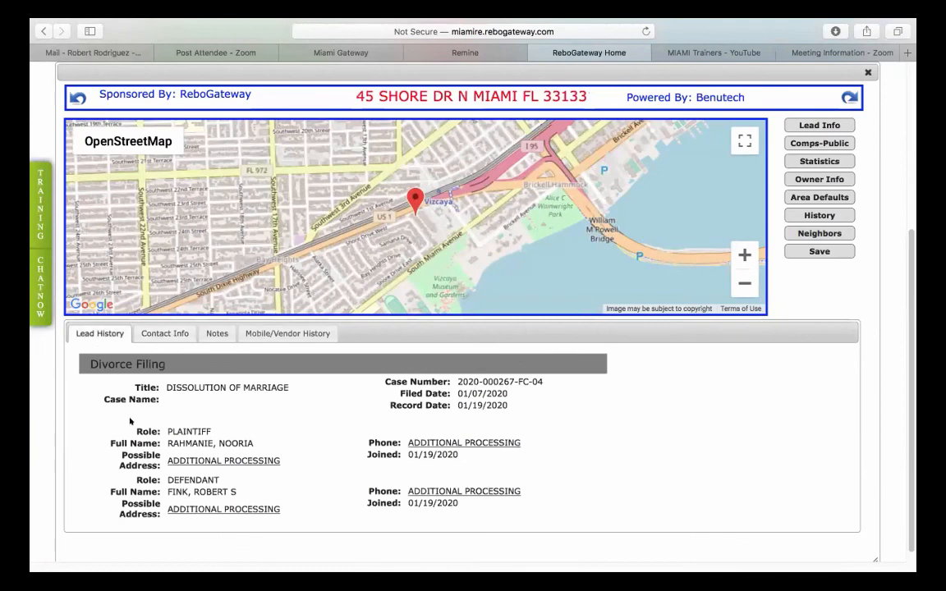
scroll(164, 421, "down", 1)
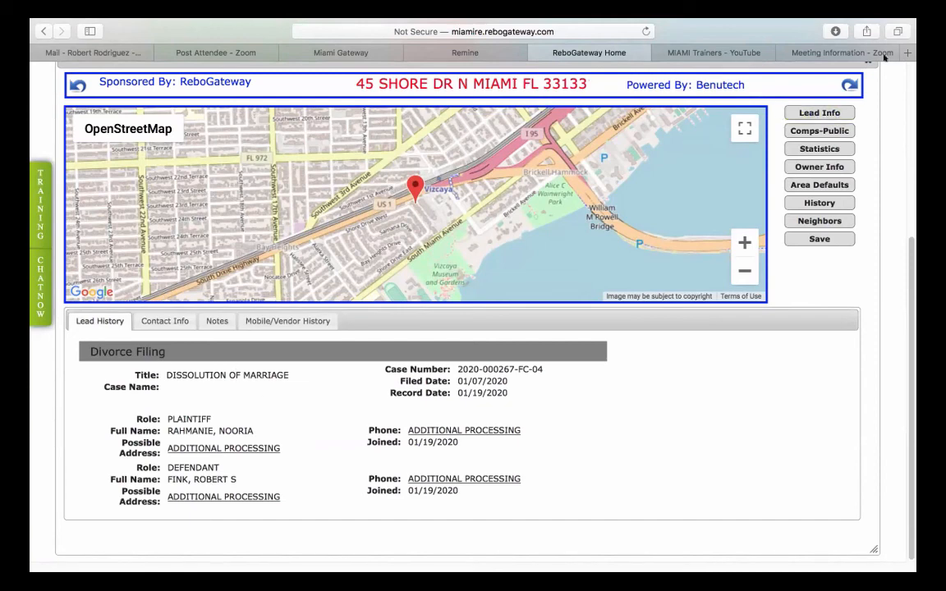
scroll(830, 280, "up", 1)
scroll(830, 279, "up", 3)
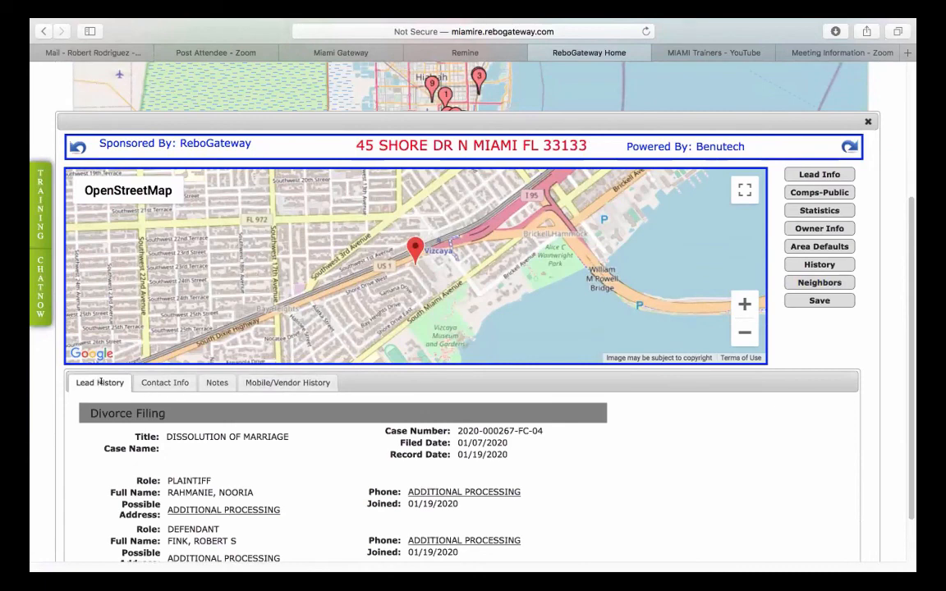
left_click(152, 380)
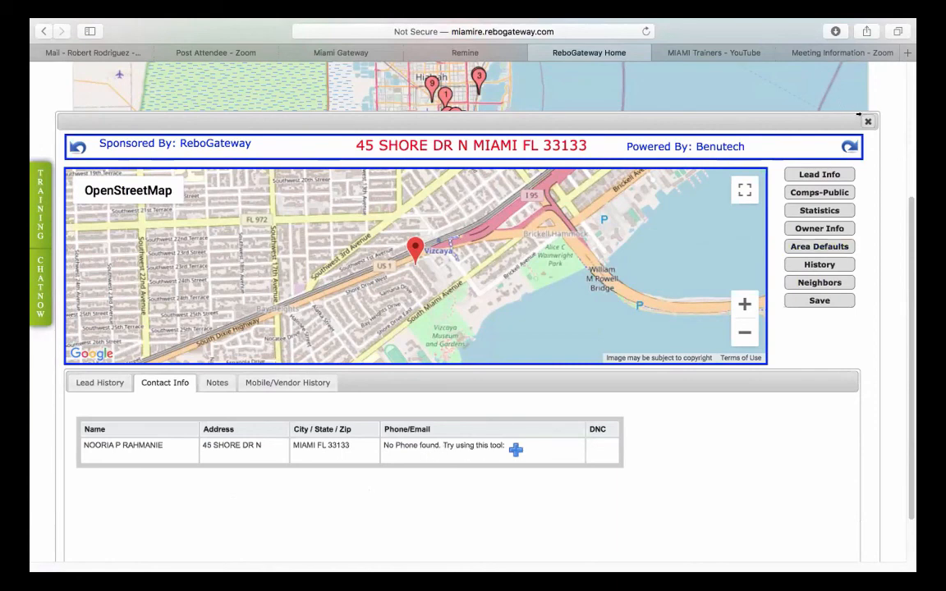
left_click(868, 121)
scroll(877, 202, "up", 2)
scroll(878, 202, "up", 4)
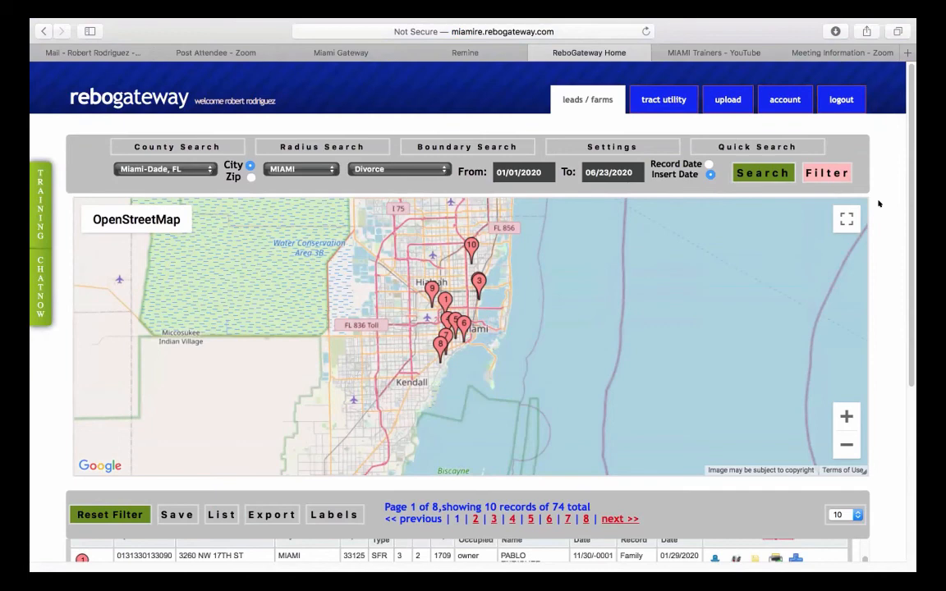
- Leave Divorce as the lead type and switch to the Miami Realtors member portal tab
left_click(377, 169)
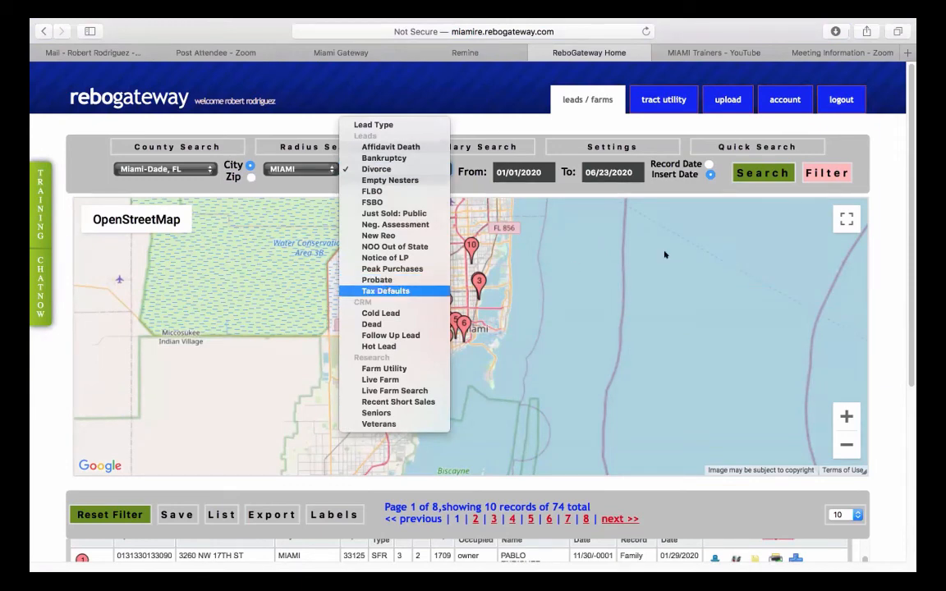
left_click(879, 215)
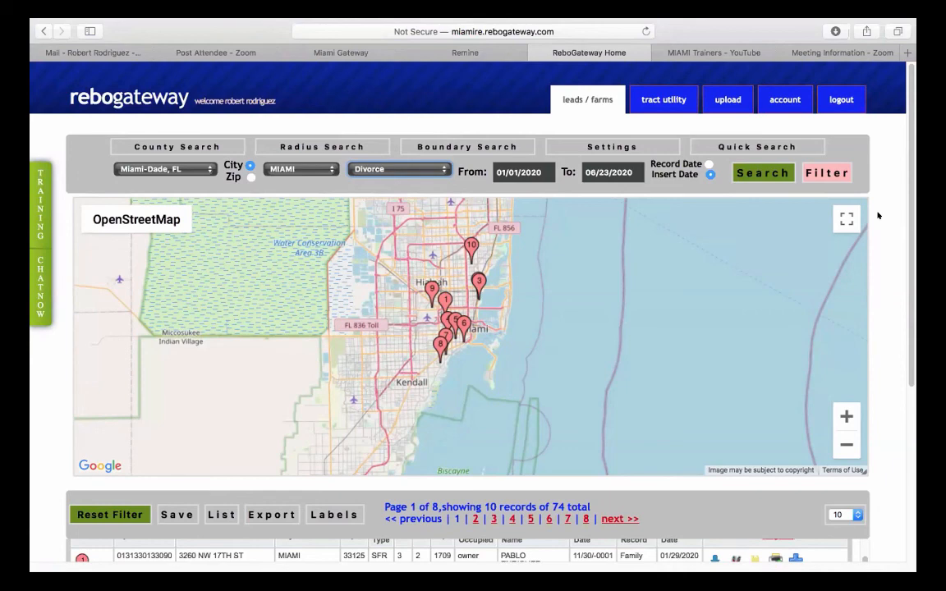
left_click(334, 53)
scroll(355, 337, "up", 10)
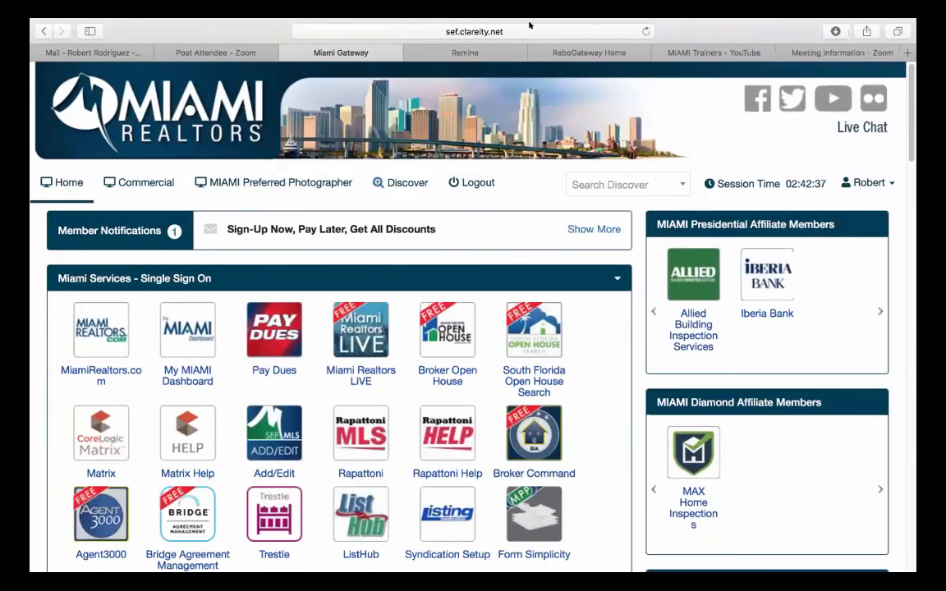
- Switch to the Remine property search tab with the Brickell Key polygon search
left_click(488, 51)
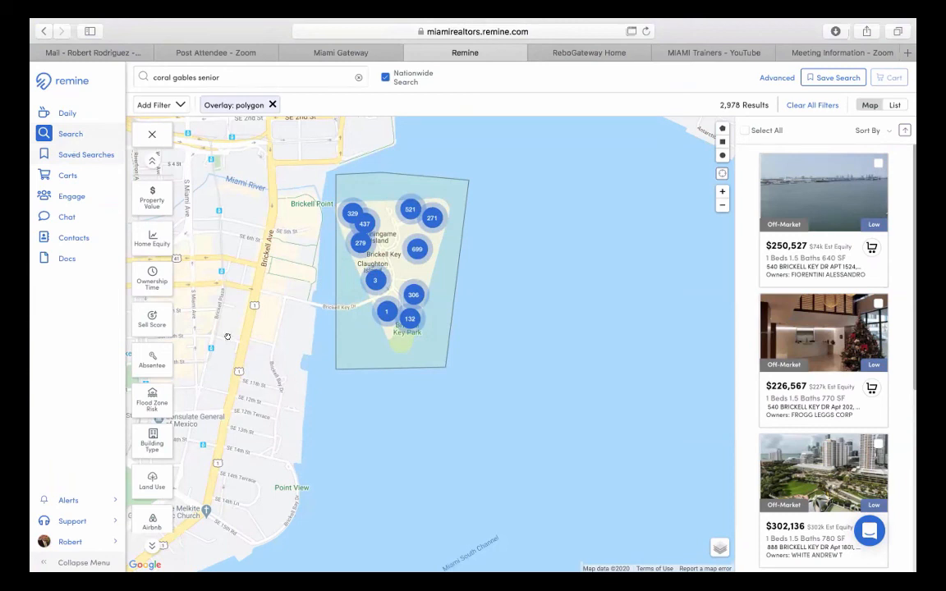
- Return to the RebGateway Home tab with the Miami divorce-lead search
mouse_move(355, 569)
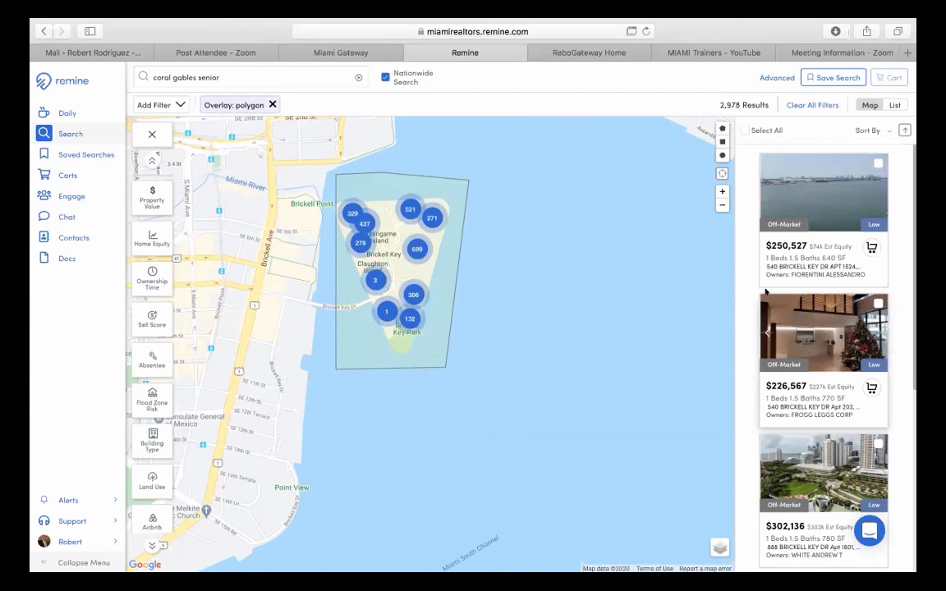
left_click(606, 50)
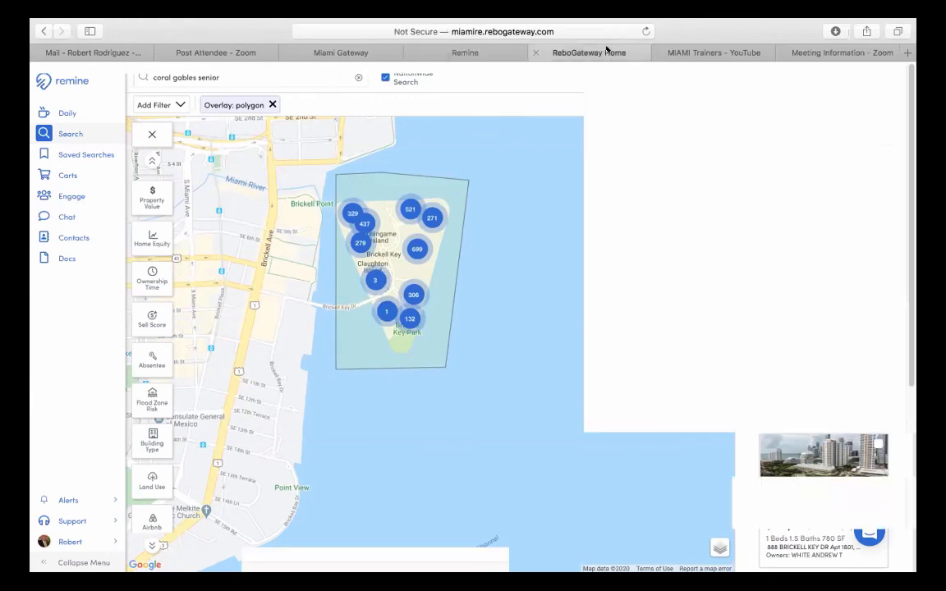